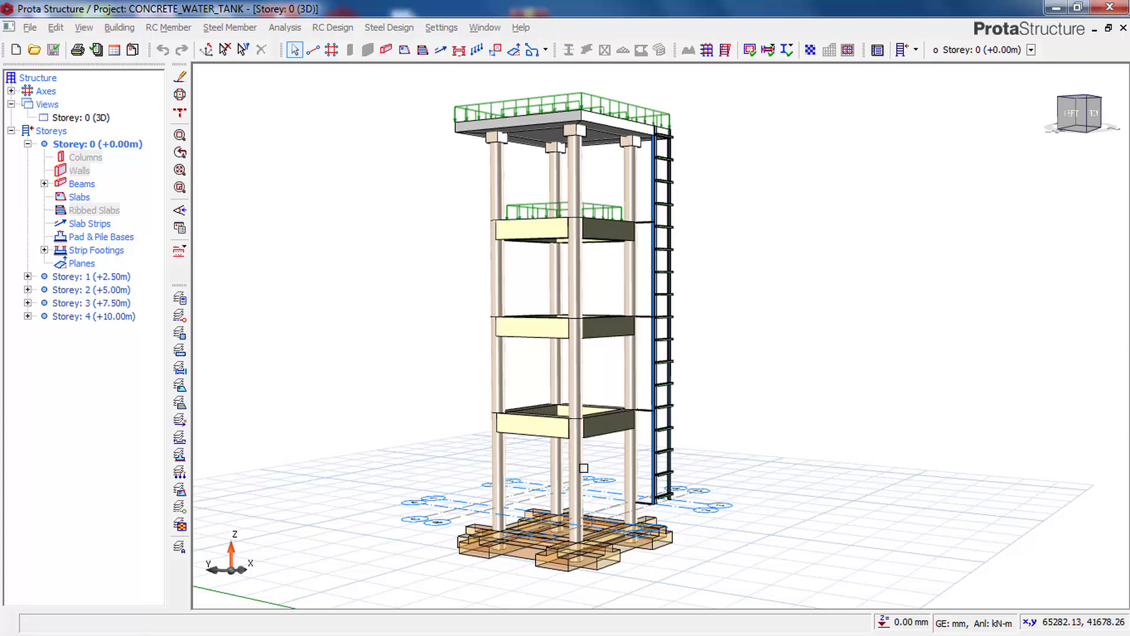
Orbit the existing tower model to its front and pick the ladder support beside it
mouse_move(722, 461)
shift+middle_down()
mouse_move(697, 496)
mouse_move(672, 481)
mouse_move(724, 467)
mouse_move(765, 478)
shift+middle_up()
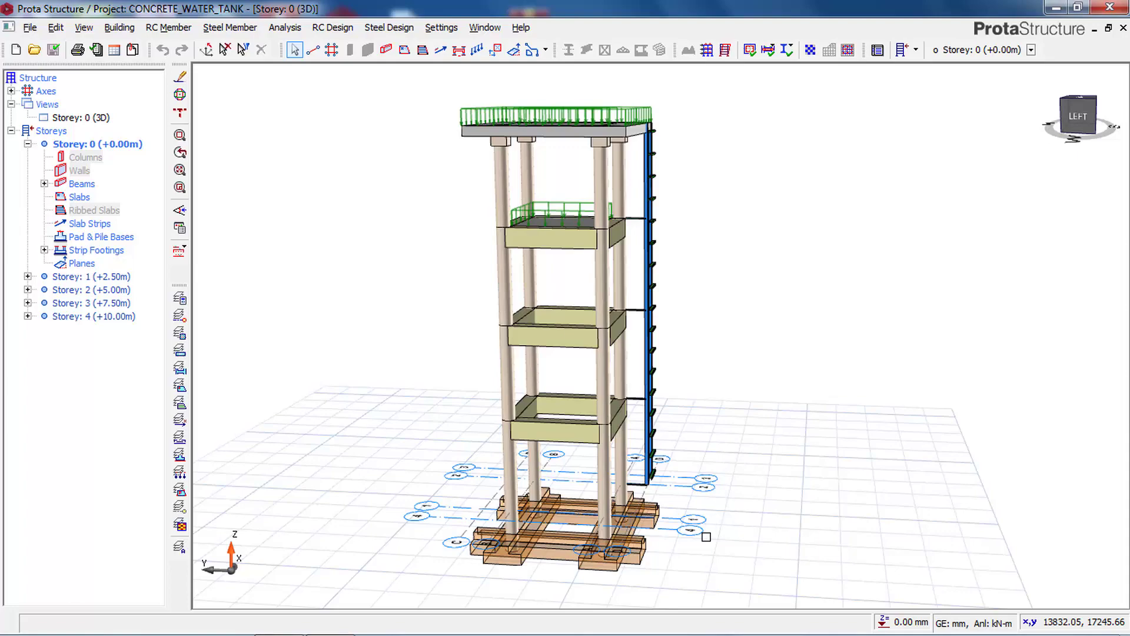
mouse_move(766, 491)
mouse_down()
mouse_move(664, 472)
mouse_move(639, 480)
mouse_move(709, 485)
mouse_up()
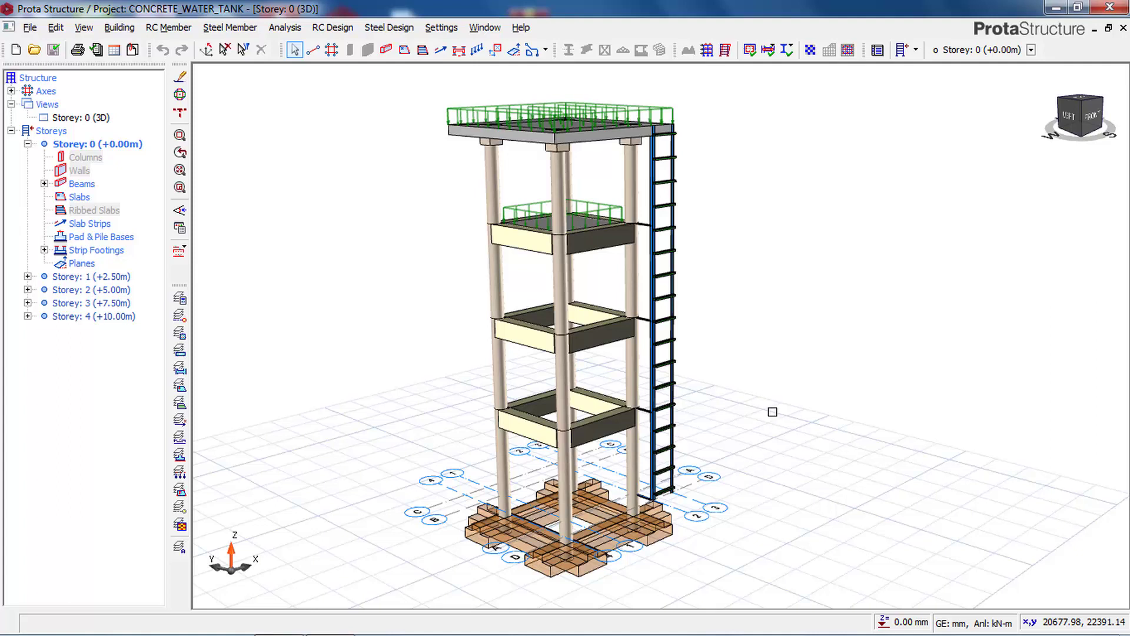
click(623, 294)
Select and deselect strip footing A and the strip footings group, then recentre the tower
click(570, 583)
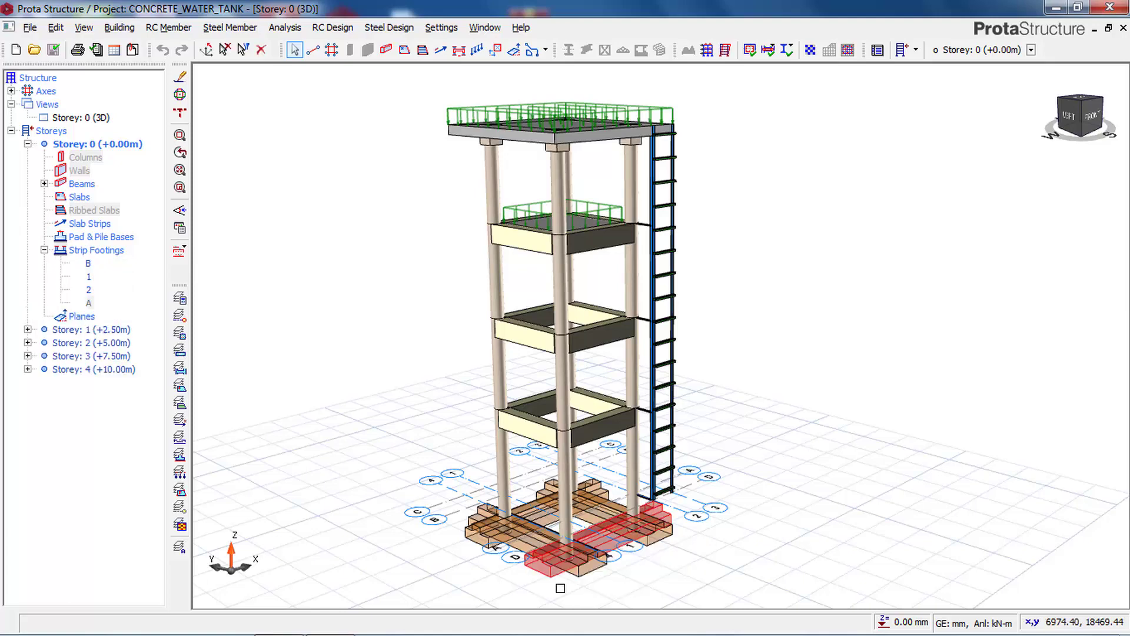
scroll(560, 585, up, 4)
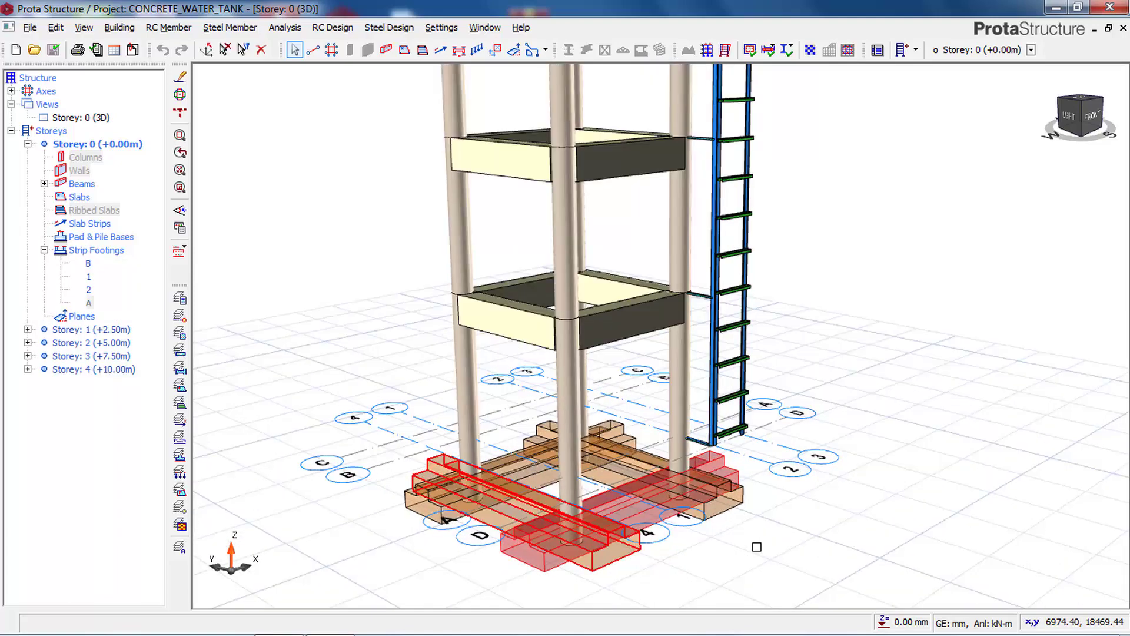
click(397, 460)
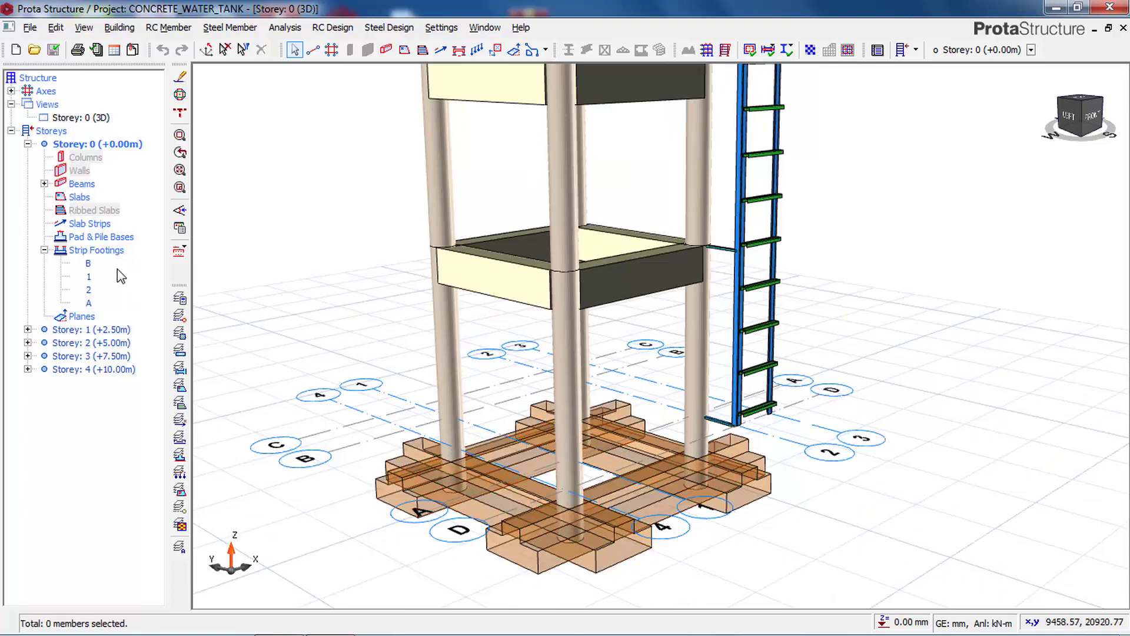
click(88, 252)
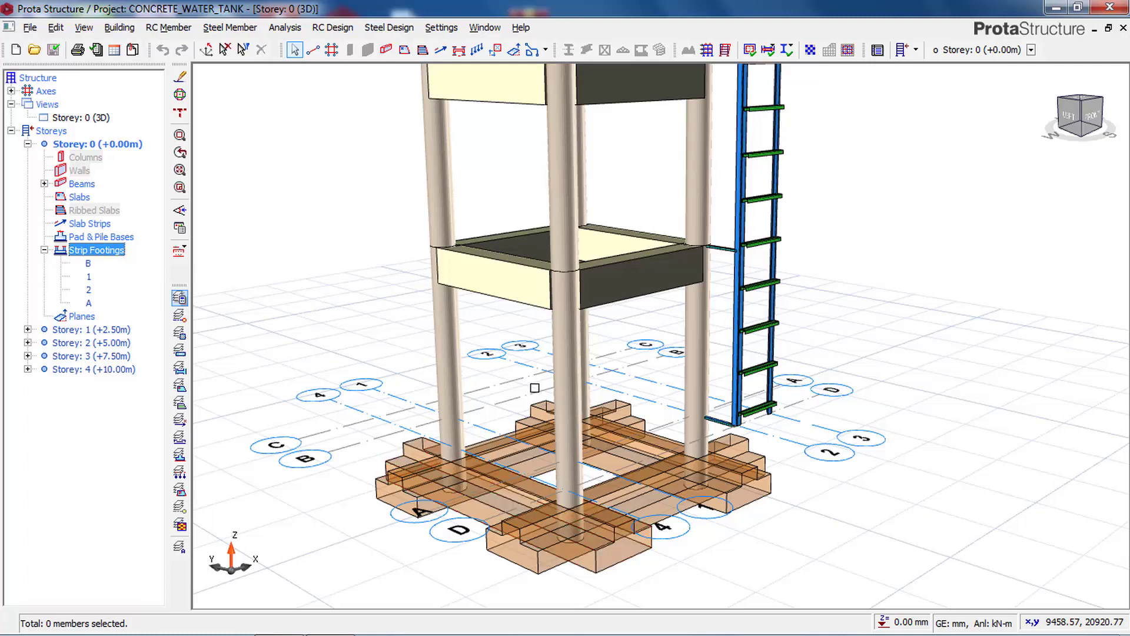
click(497, 391)
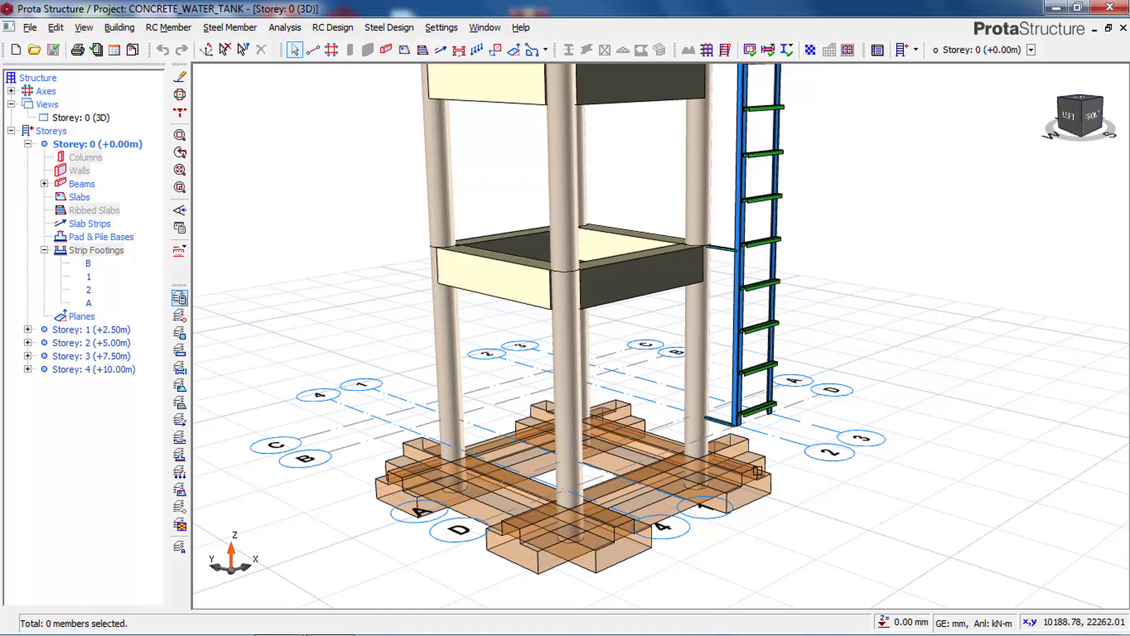
scroll(757, 471, down, 2)
scroll(609, 524, down, 3)
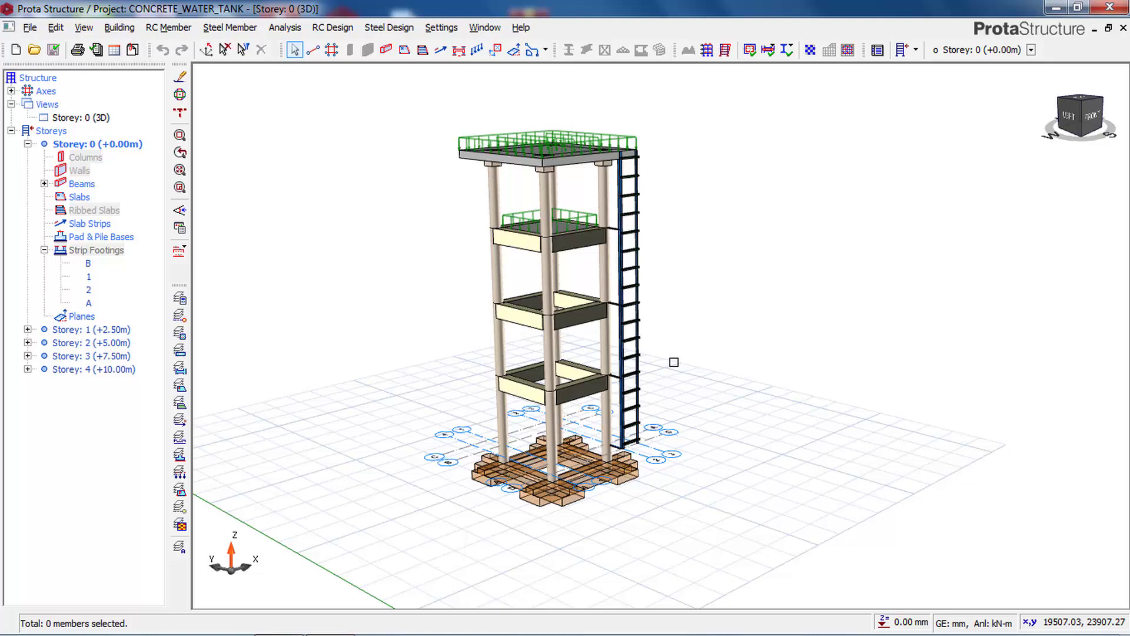
scroll(642, 393, up, 1)
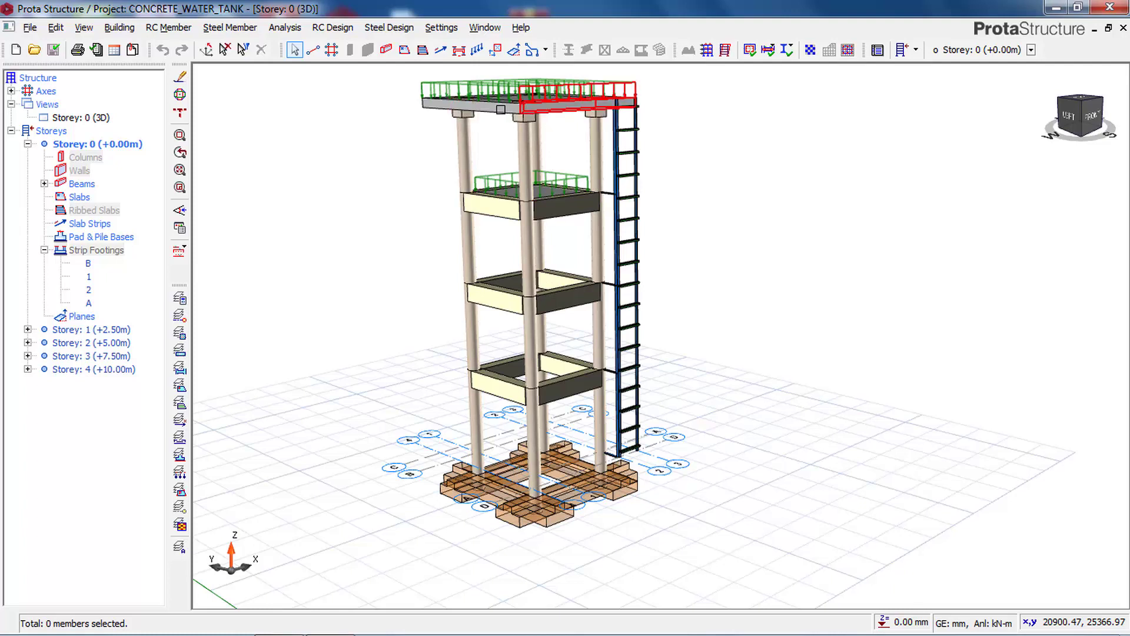
mouse_move(500, 110)
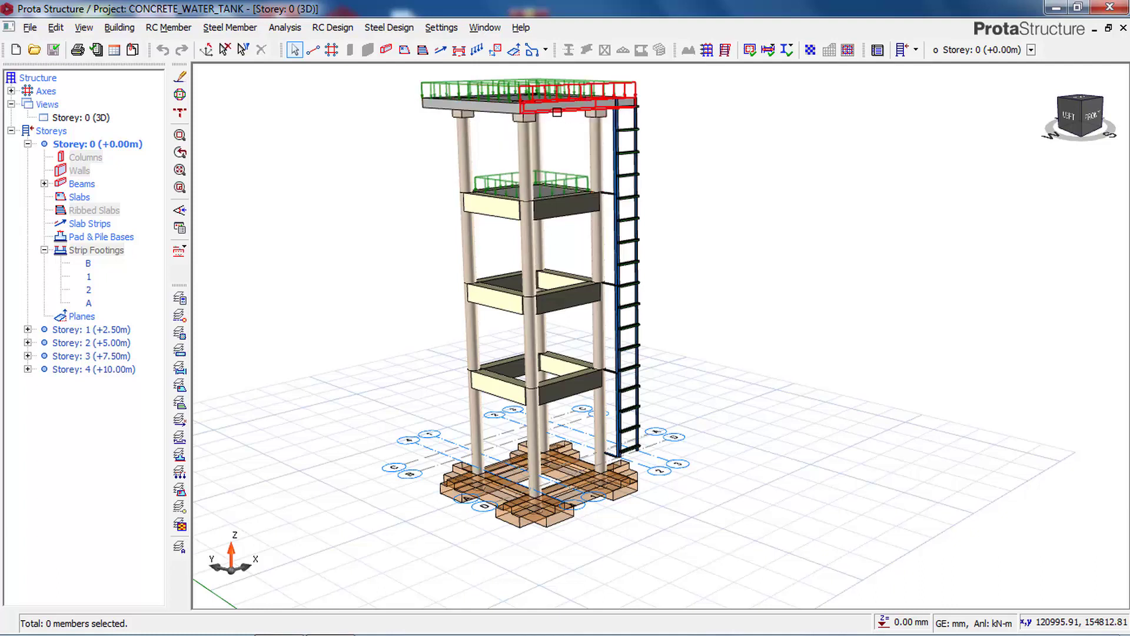
mouse_move(557, 110)
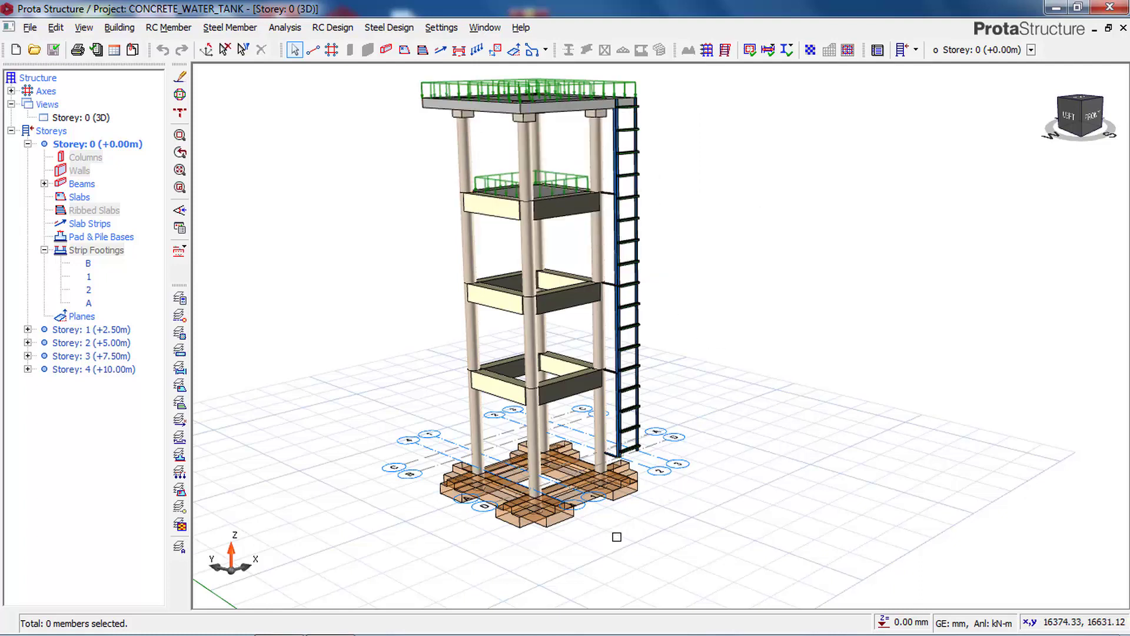
middle_drag(617, 540, 623, 576)
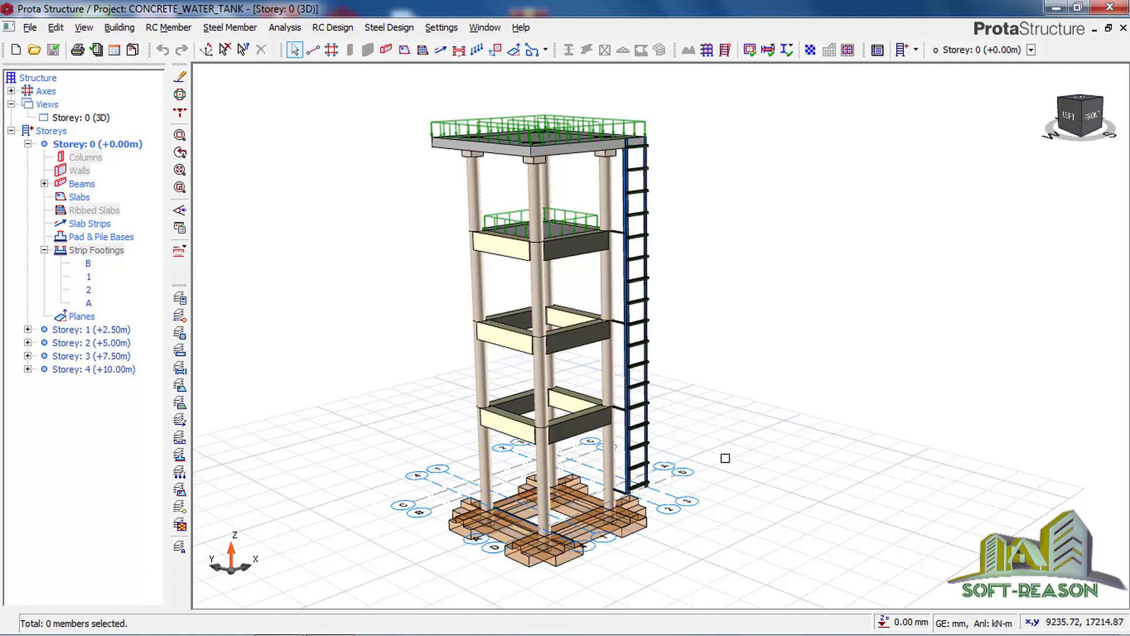
Create a new project coded CONCRETE_WATER_TANK_STAND
click(16, 50)
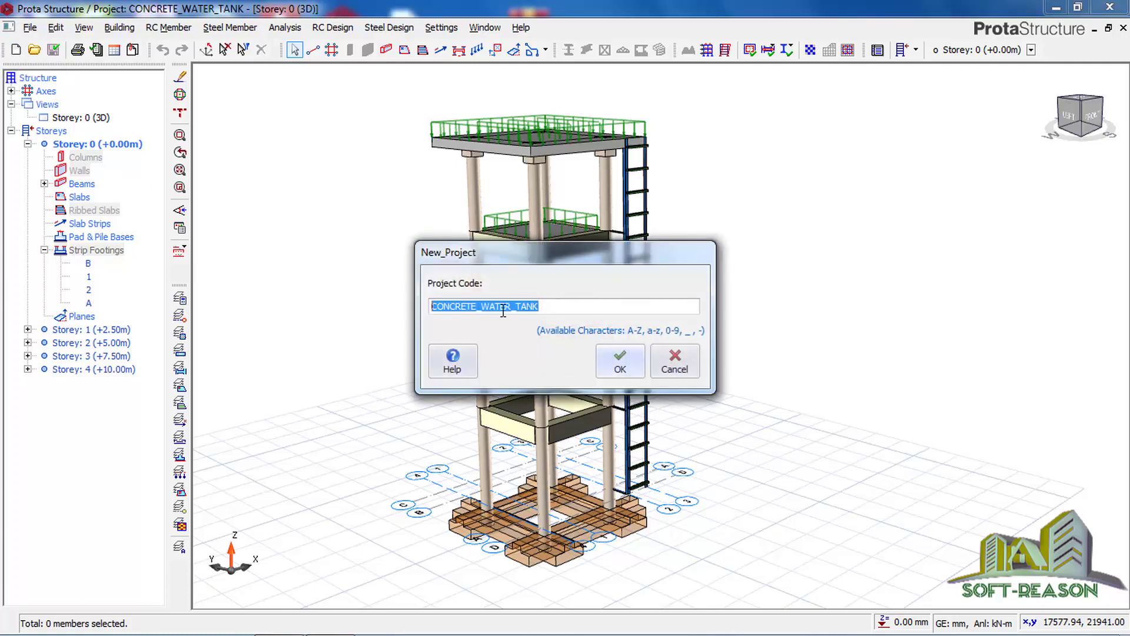
click(544, 304)
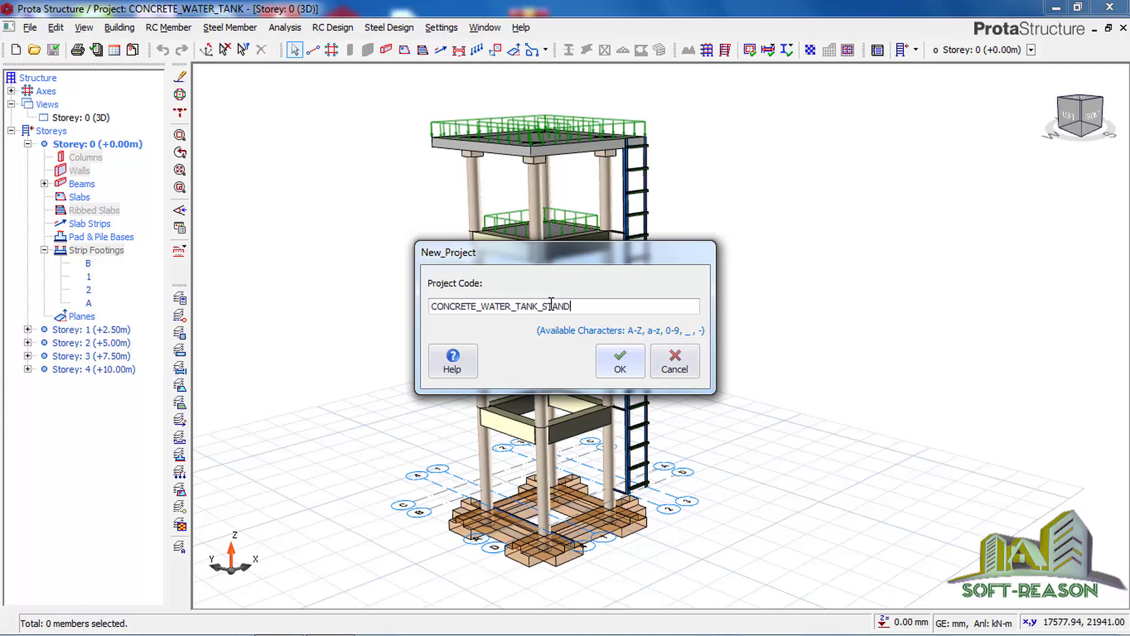
click(628, 368)
Import the UK (BS8110) settings template for the new project
click(287, 273)
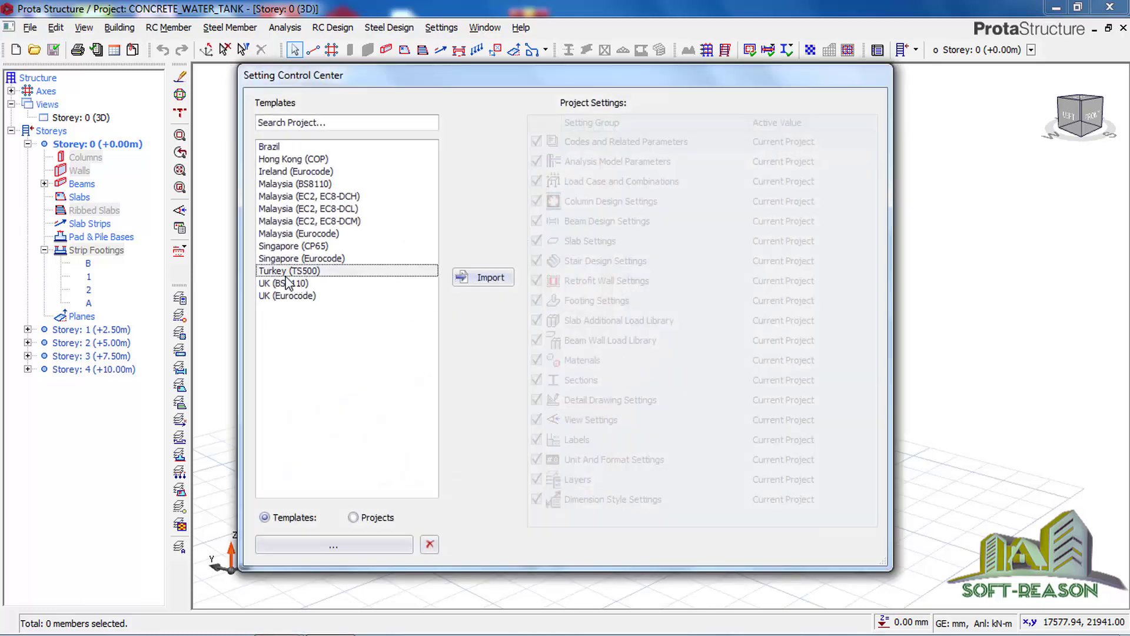
click(288, 283)
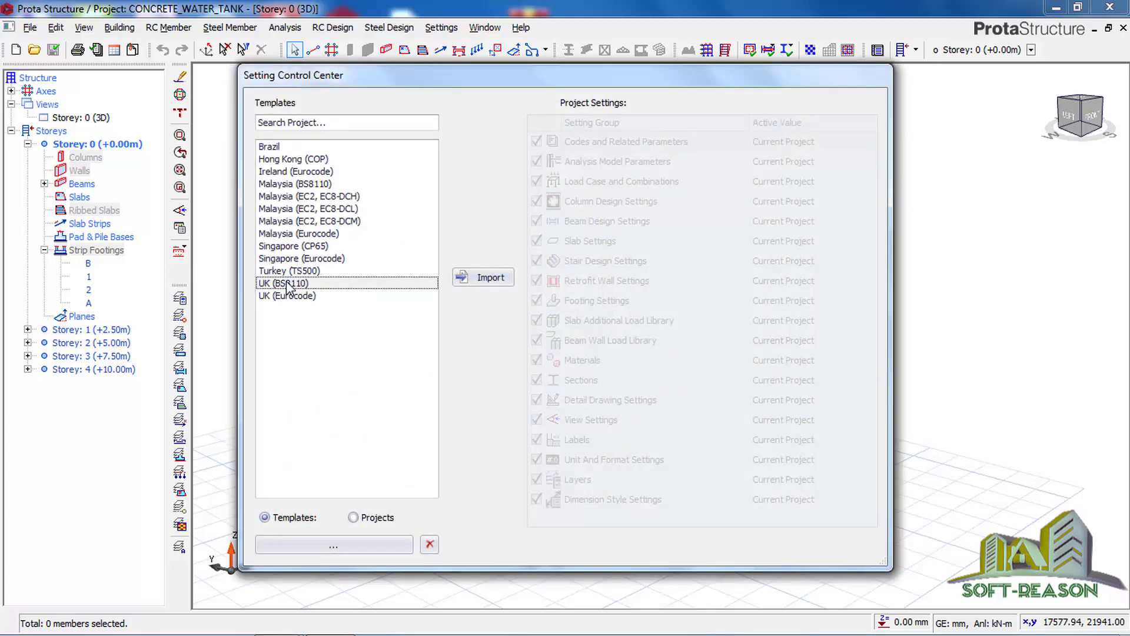
click(489, 284)
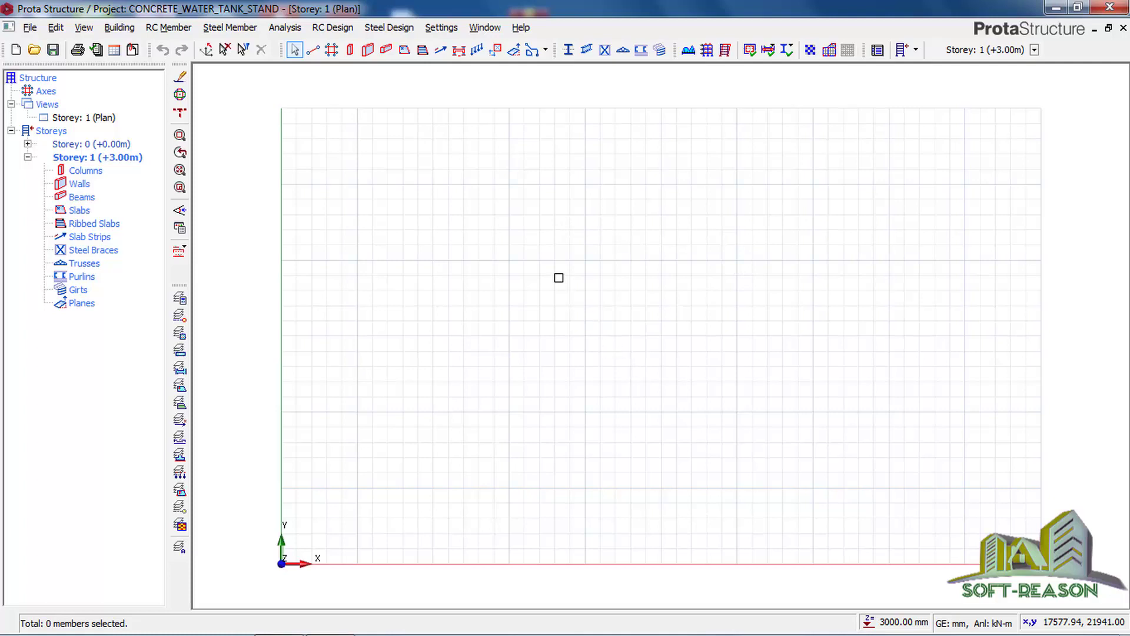
Set the axis grid's reference point and Dir-1 spacing to 750*1,2500*1,750*1
click(332, 53)
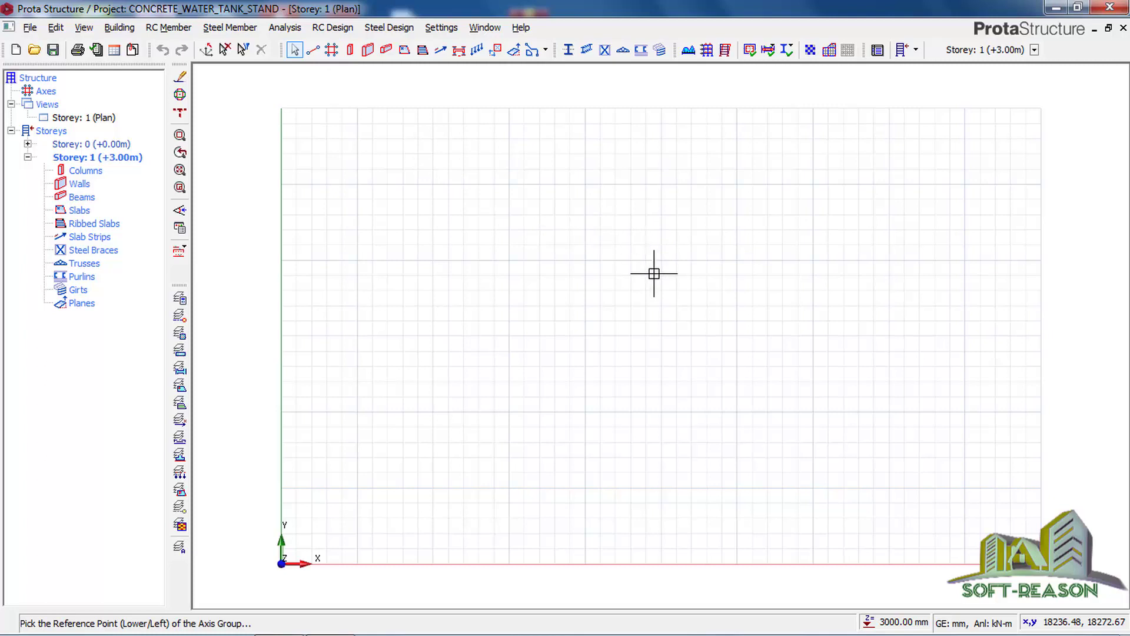
click(599, 317)
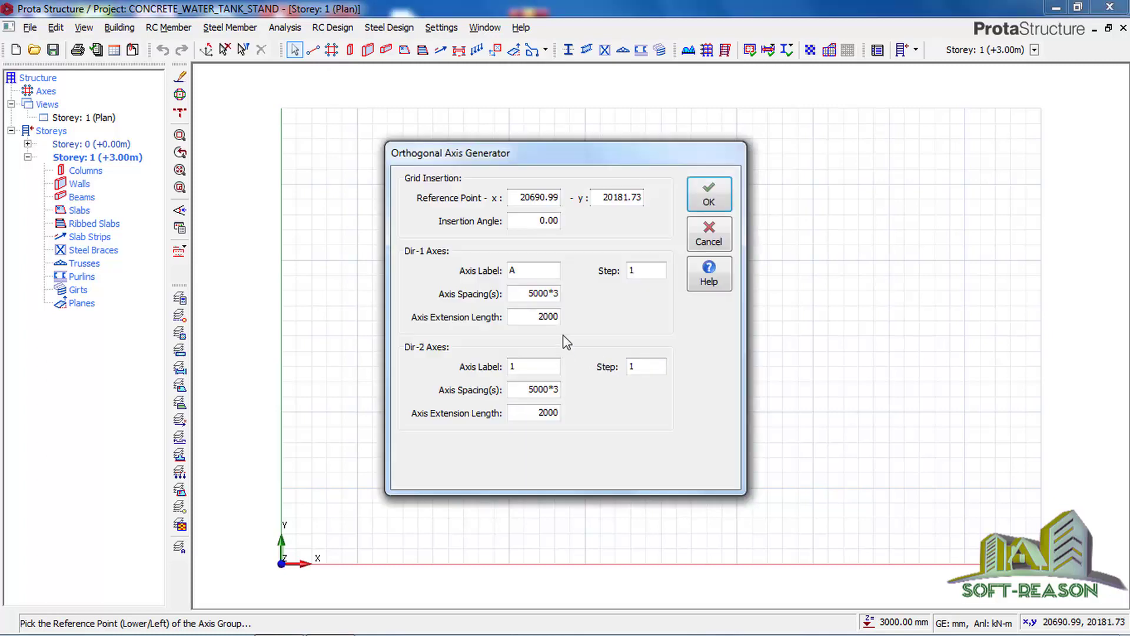
double_click(535, 294)
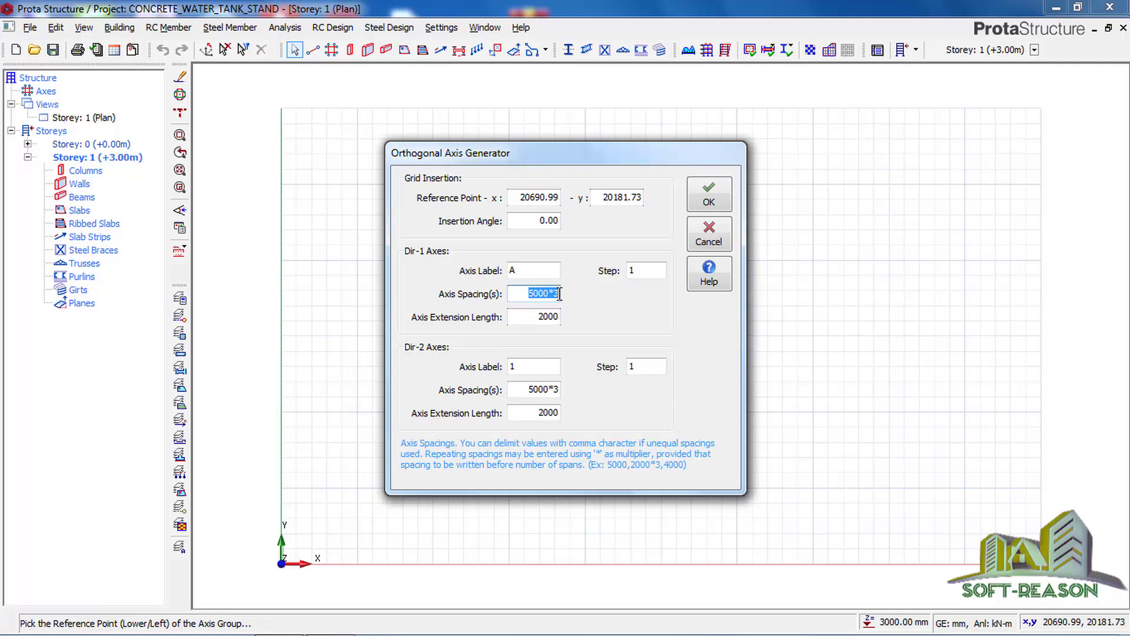
text(750*1,)
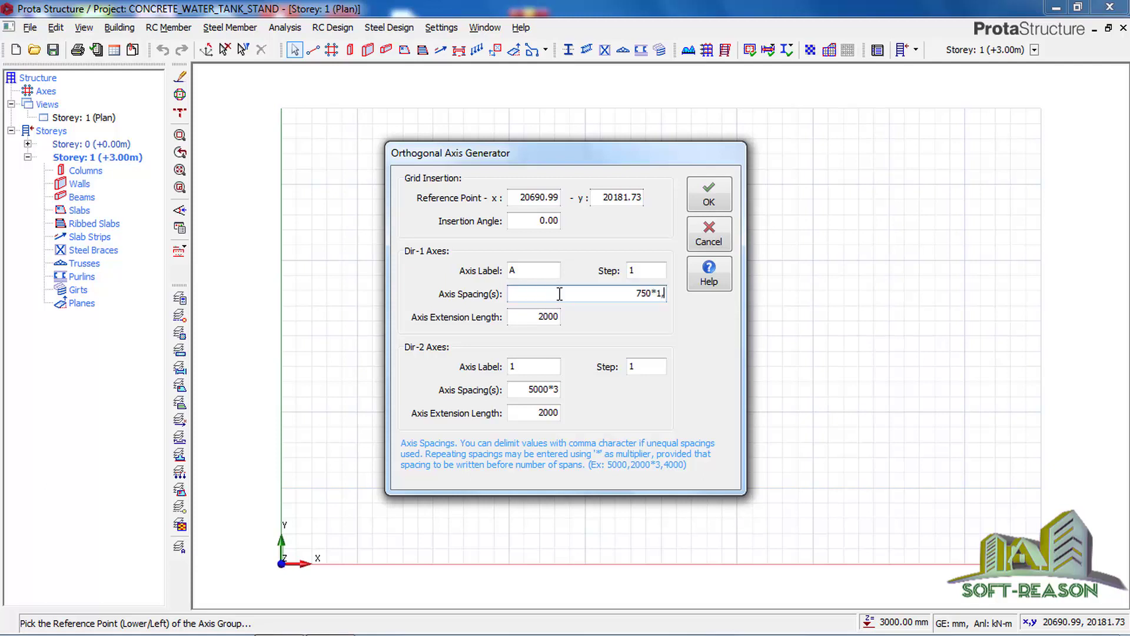
text(2500)
text(*1)
text(,750*1)
Copy the same 750*1,2500*1,750*1 spacing into Dir-2 and generate the grid
drag(581, 293, 696, 296)
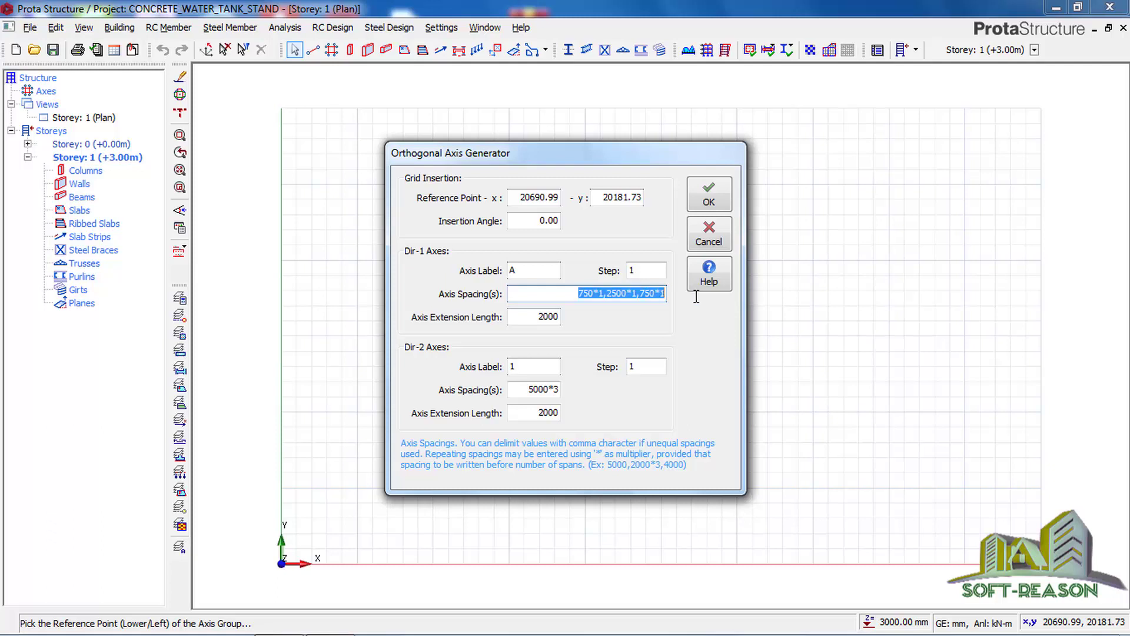
right_click(646, 297)
click(684, 351)
drag(526, 389, 583, 396)
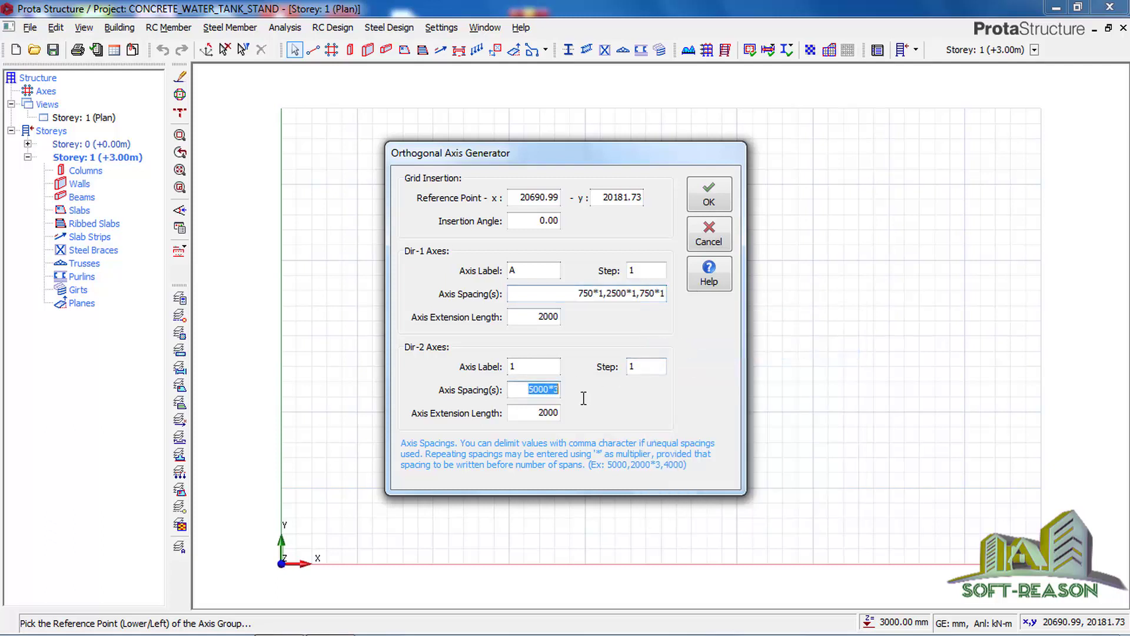
right_click(539, 387)
click(579, 460)
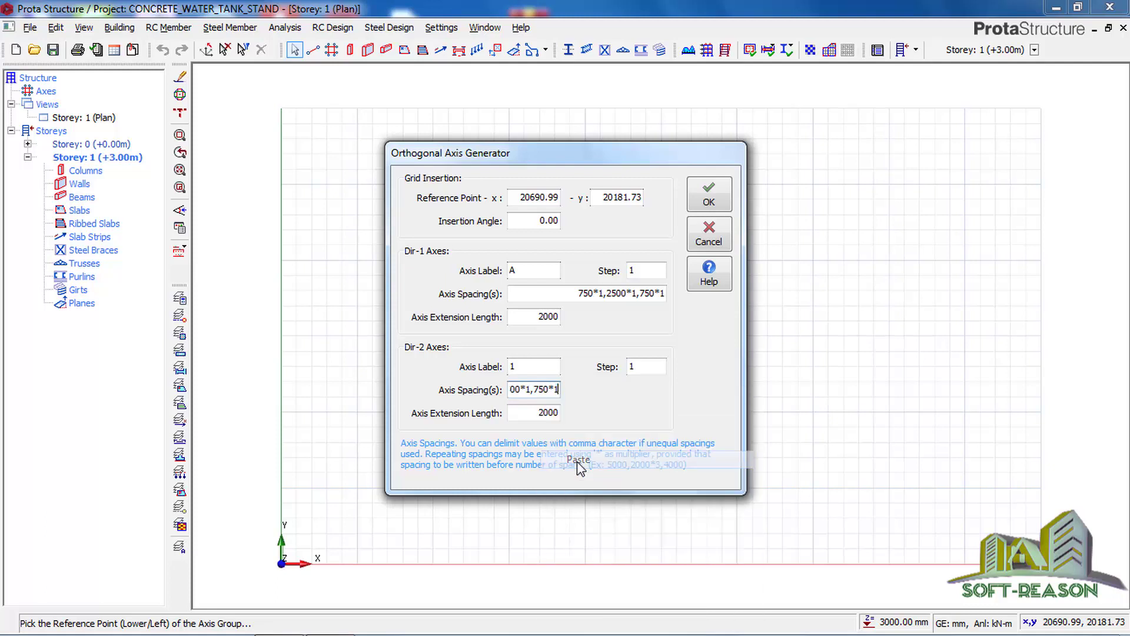
click(705, 193)
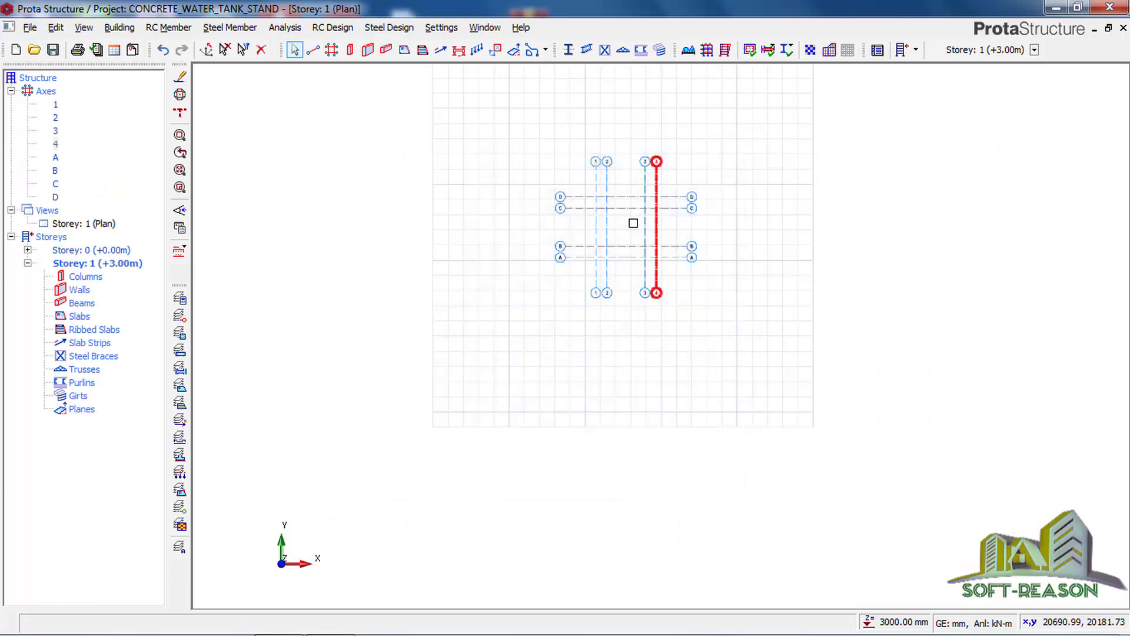
Zoom into the axis grid and bring up the column settings (label 1, 500 x 250 mm)
scroll(628, 201, up, 2)
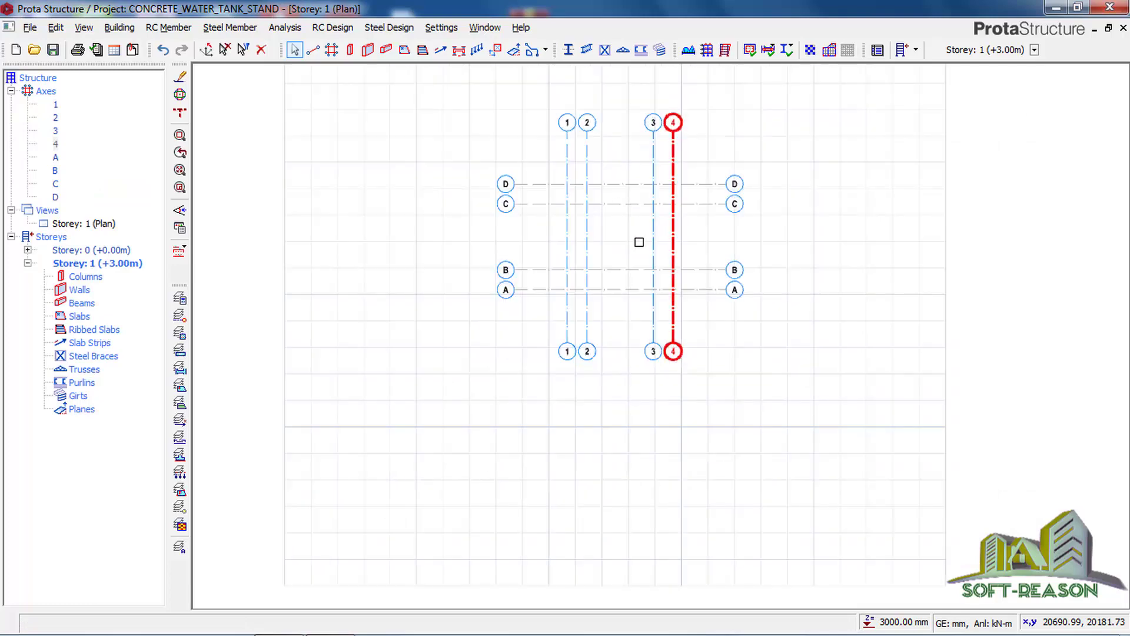
scroll(613, 309, up, 1)
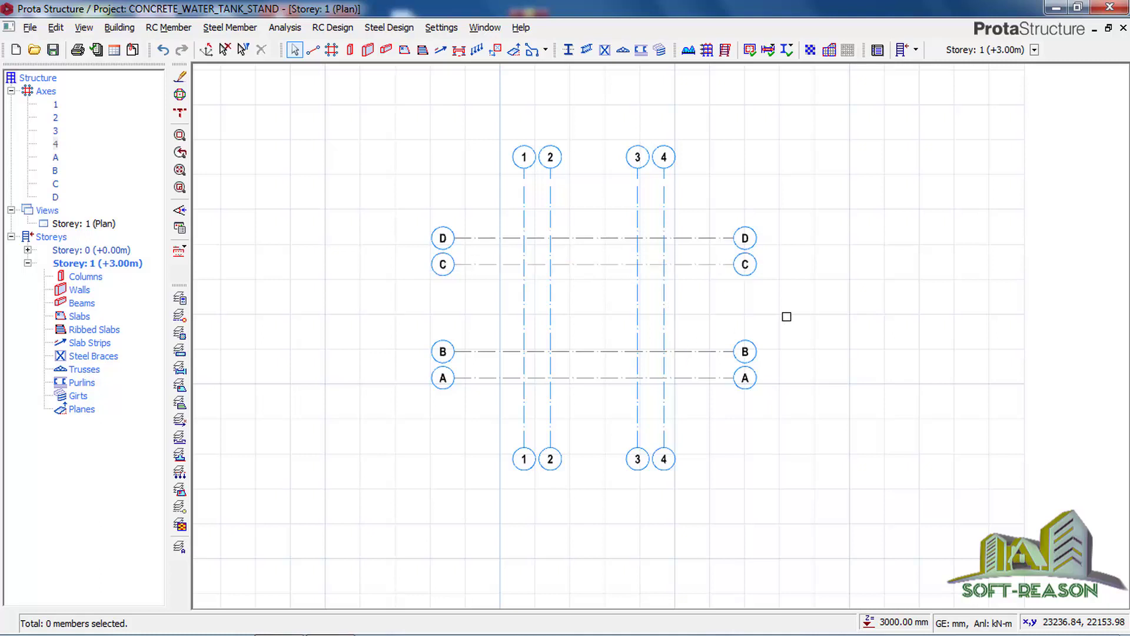
click(350, 50)
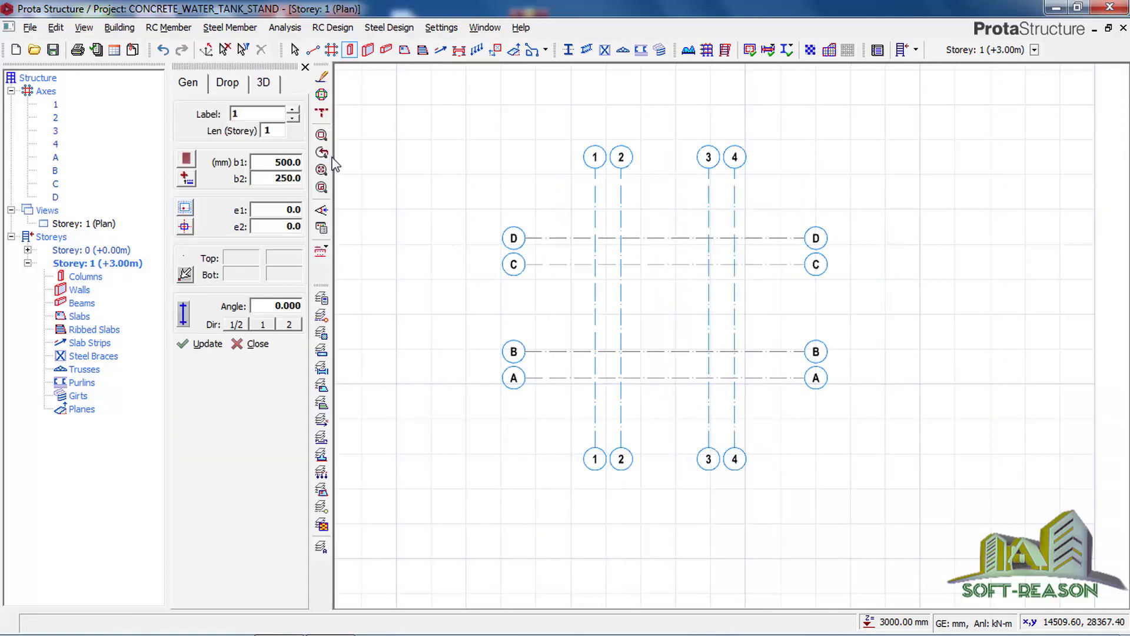
Change the column section to circular with a 350 mm diameter
click(186, 160)
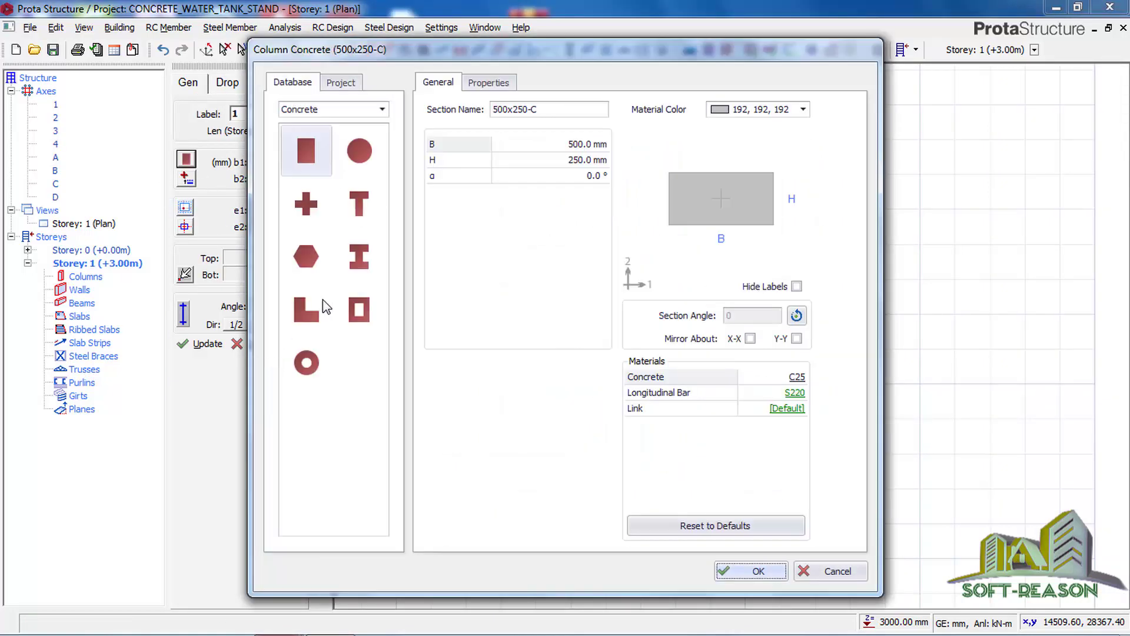
click(359, 151)
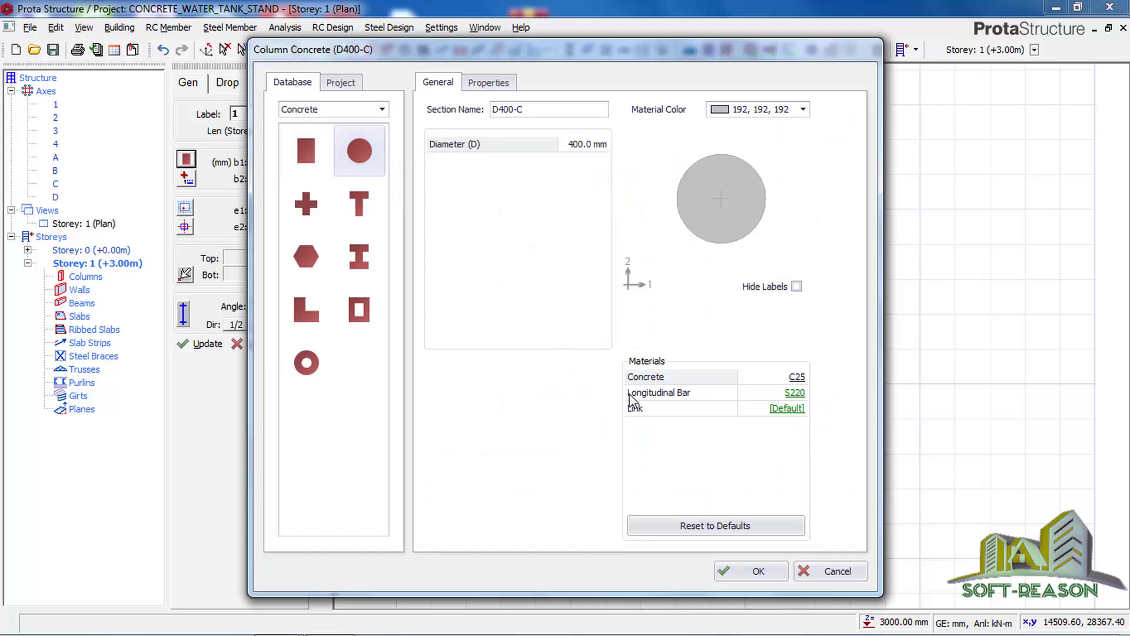
click(752, 571)
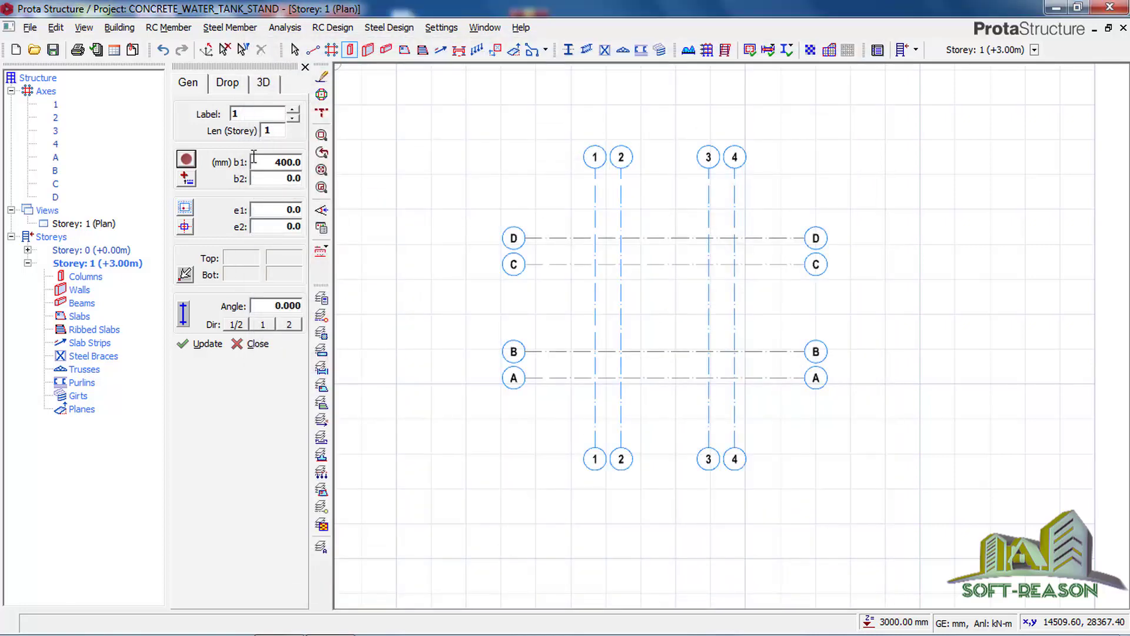
double_click(301, 164)
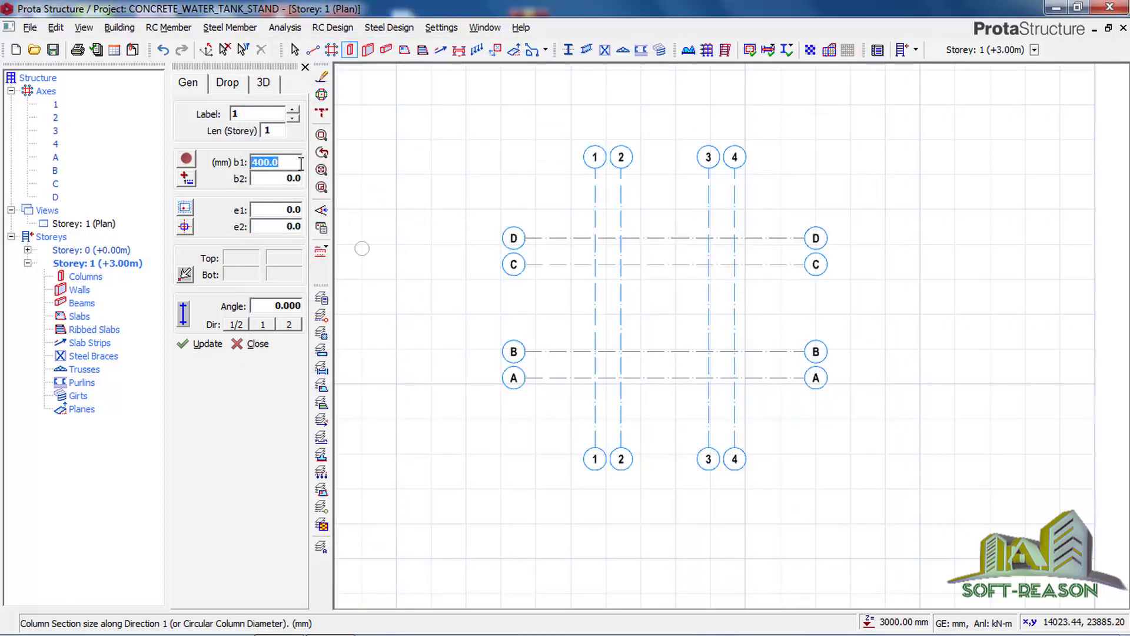
text(350)
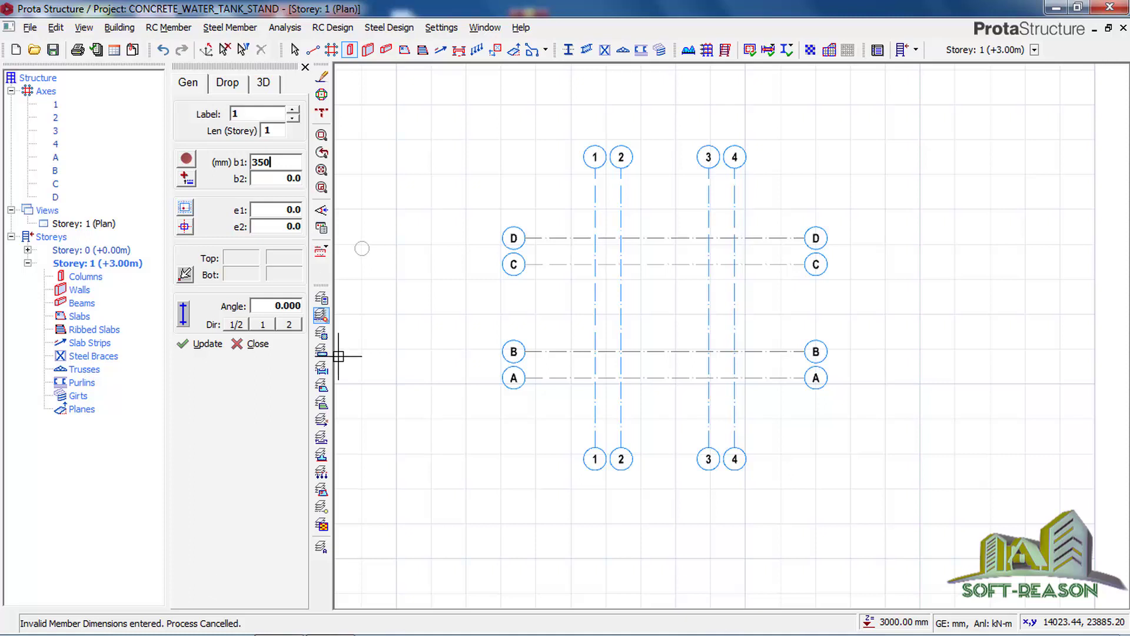
Place circular columns at C-2, B-2 and B-3, then stop placing columns
click(621, 263)
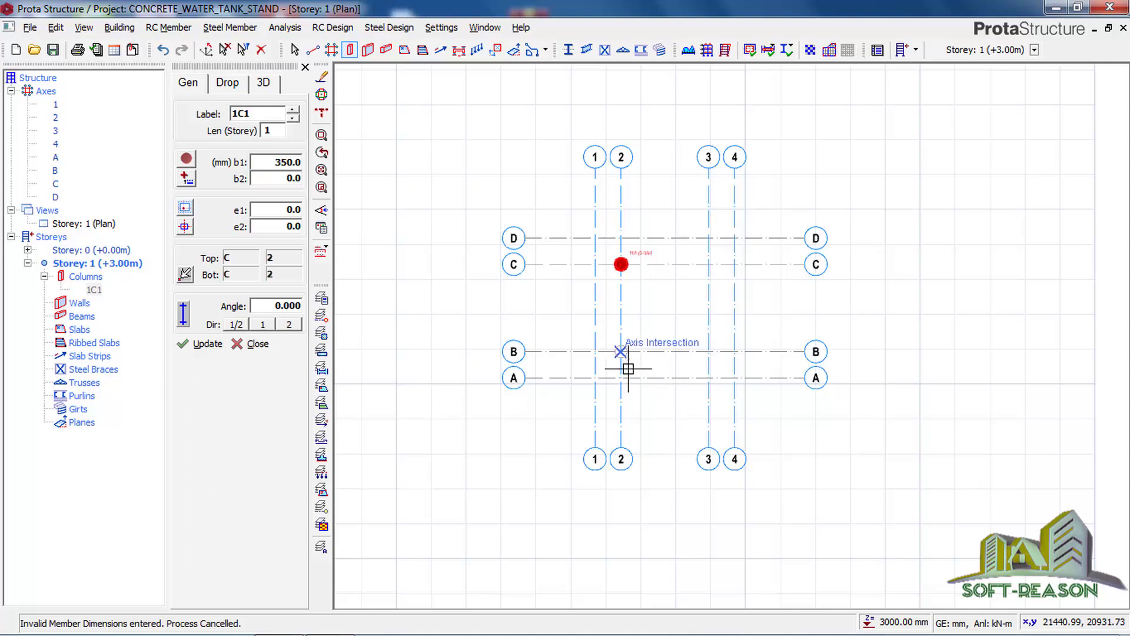
click(706, 368)
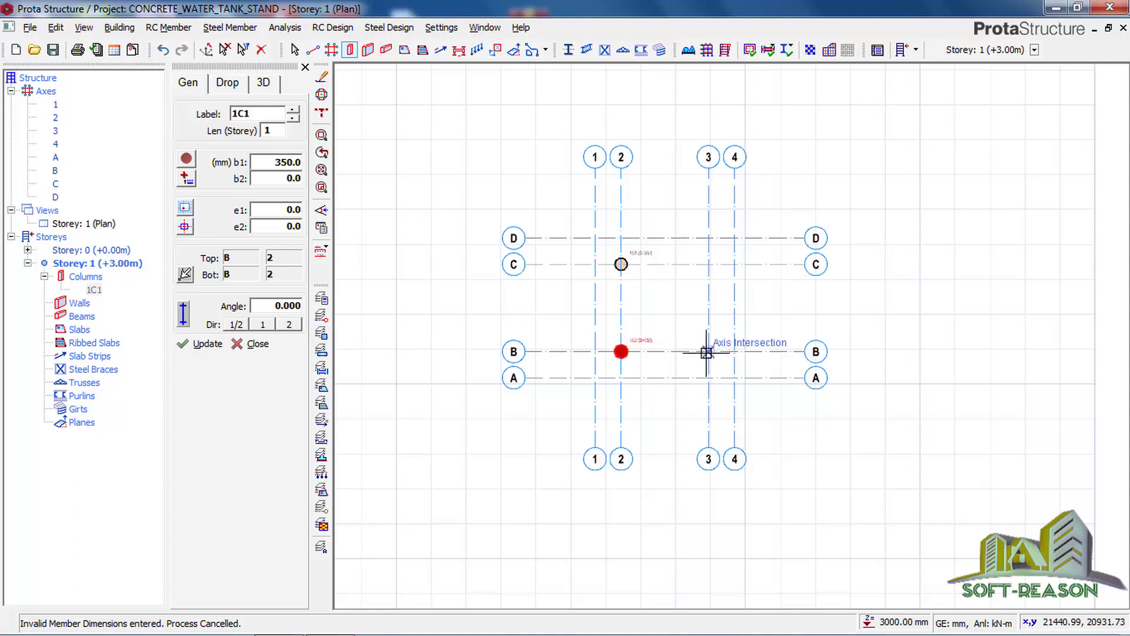
click(705, 344)
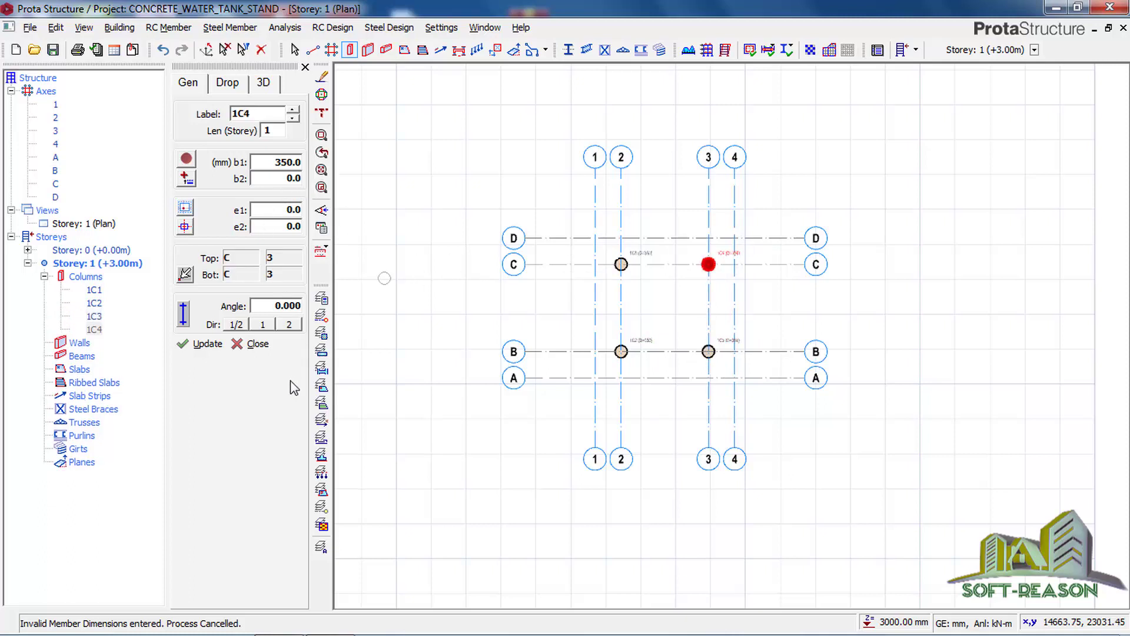
click(255, 347)
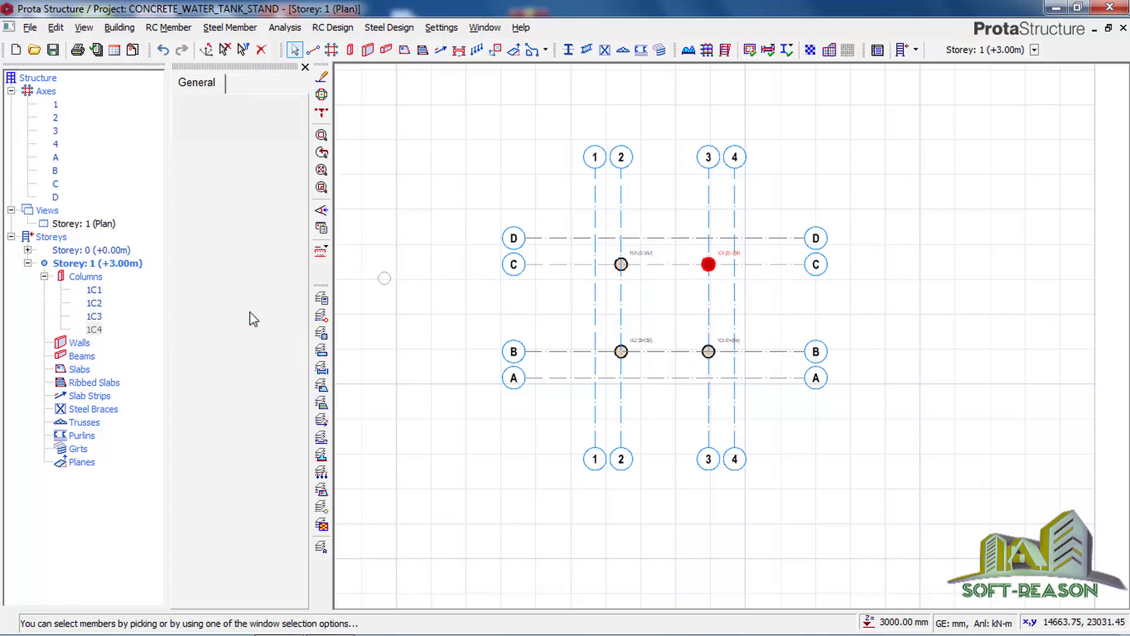
Close the side panel and save the project with its four columns
click(305, 67)
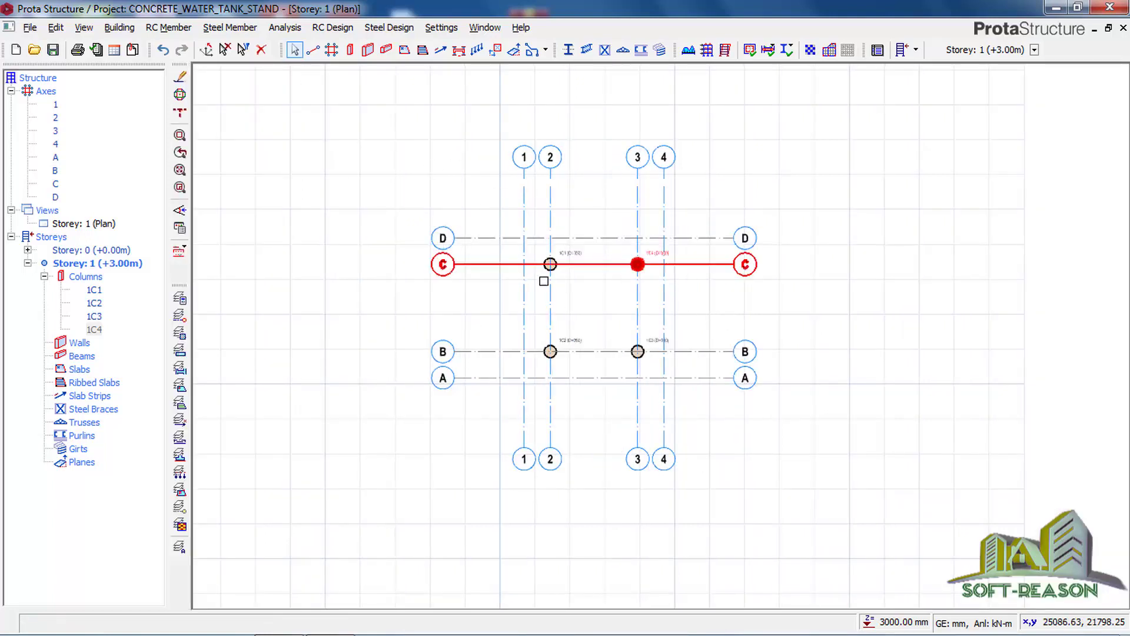
click(551, 265)
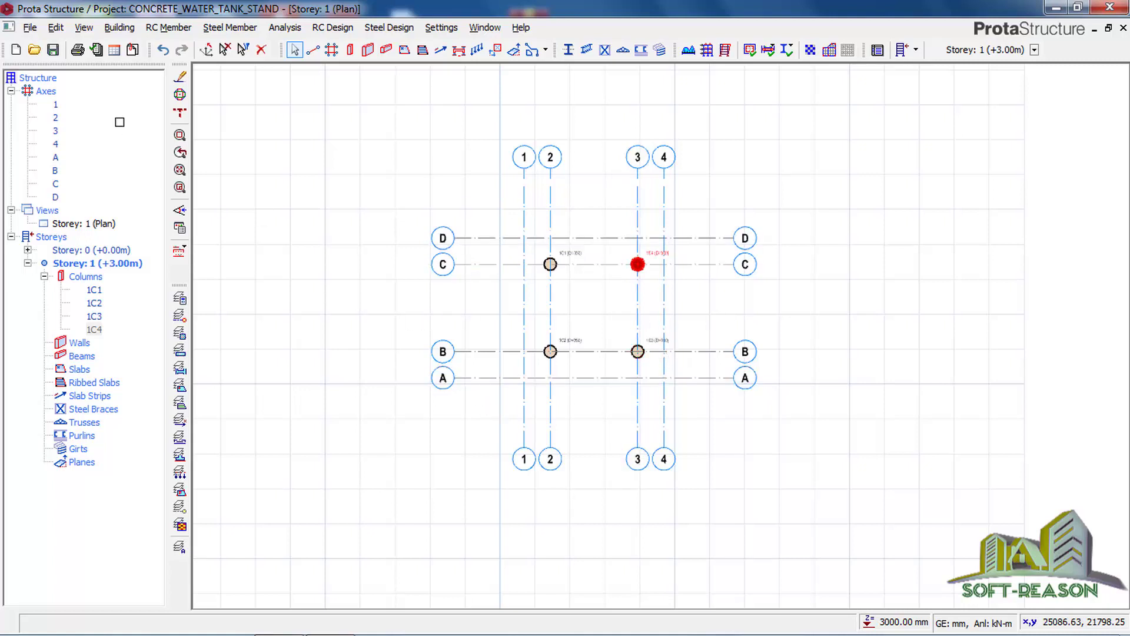
click(53, 49)
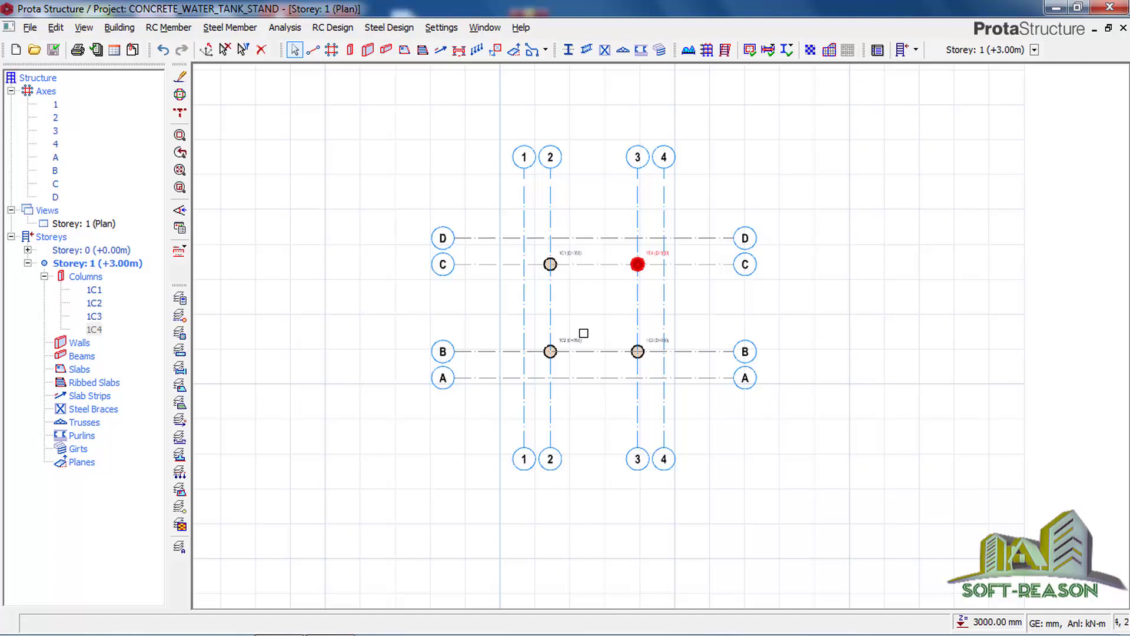
Start Edit Storey from the Building menu
click(179, 210)
click(123, 29)
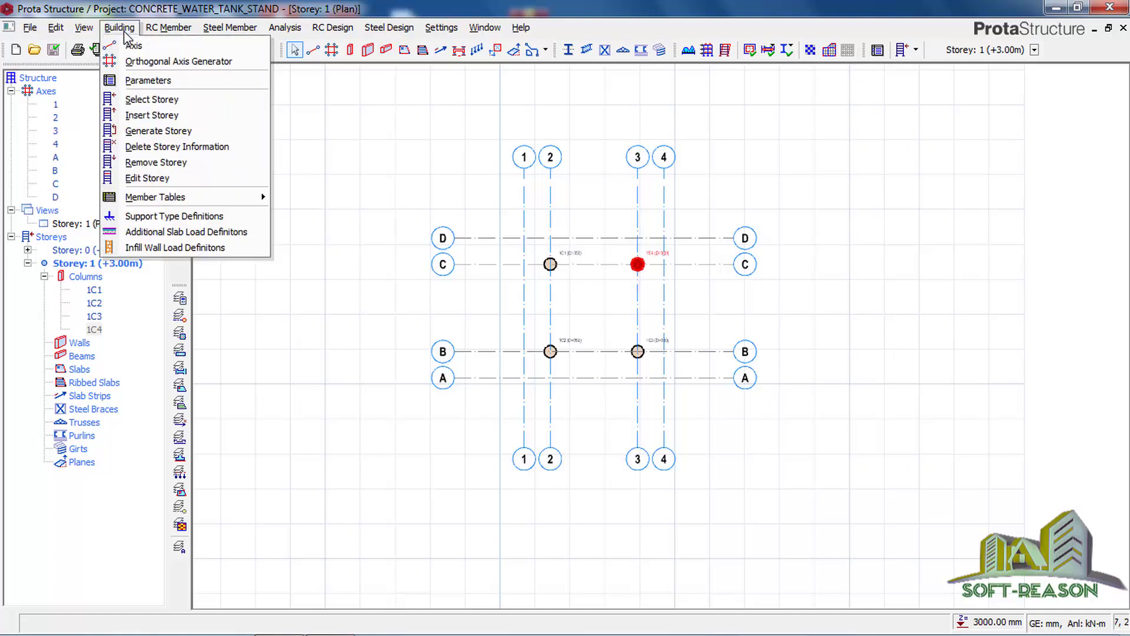
click(151, 178)
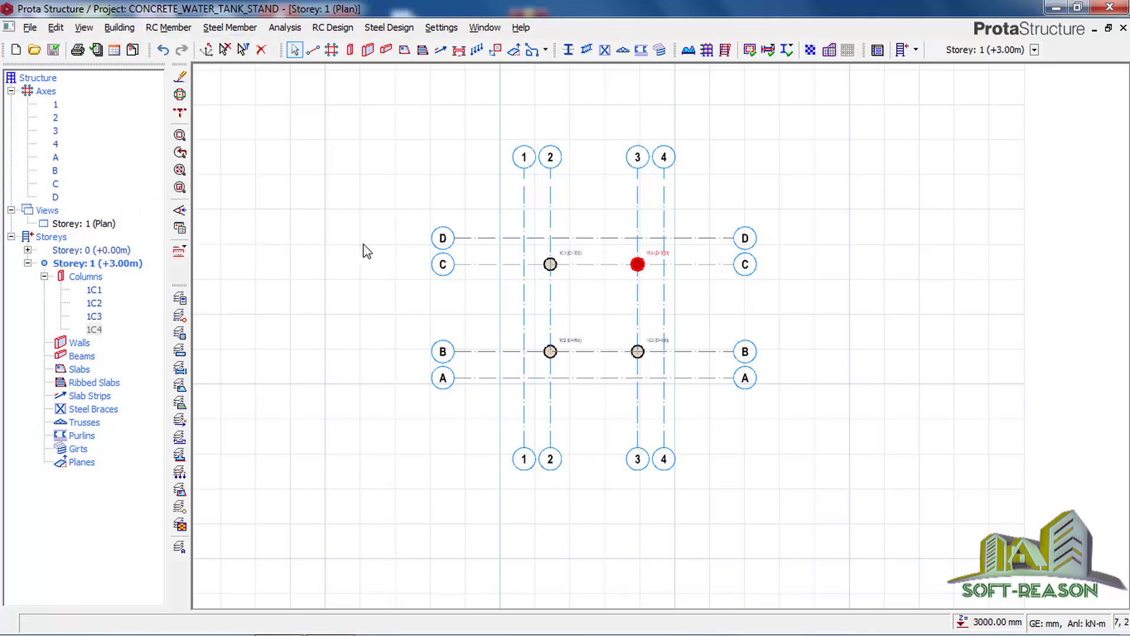
Set Storey 1's height to 2500 mm, putting it at +2.50 m, and confirm the change
click(436, 260)
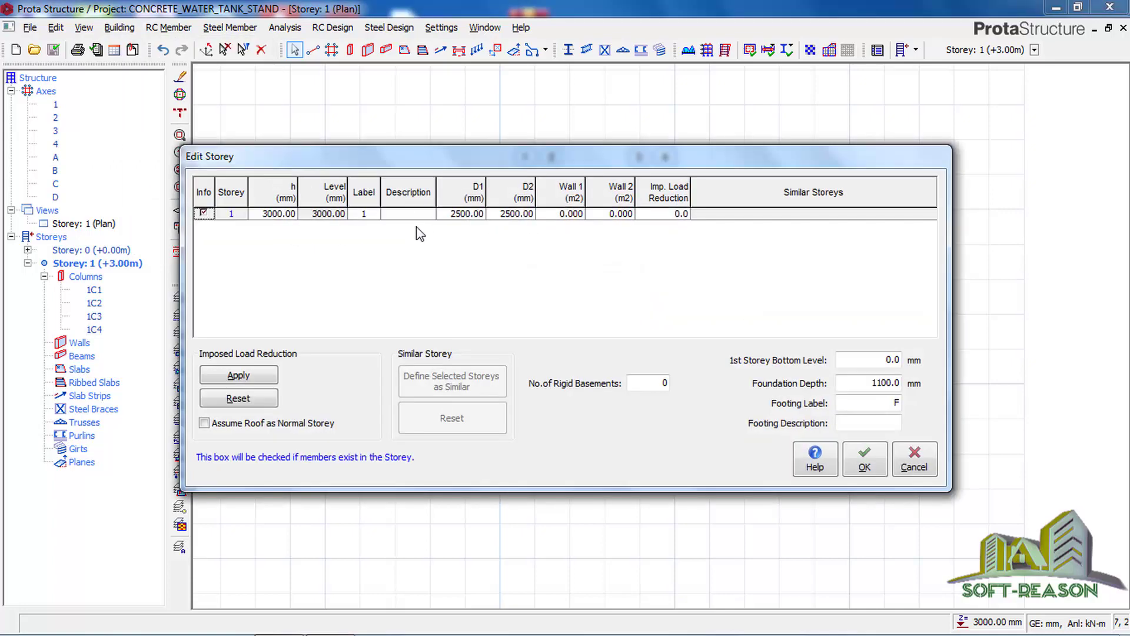
click(267, 214)
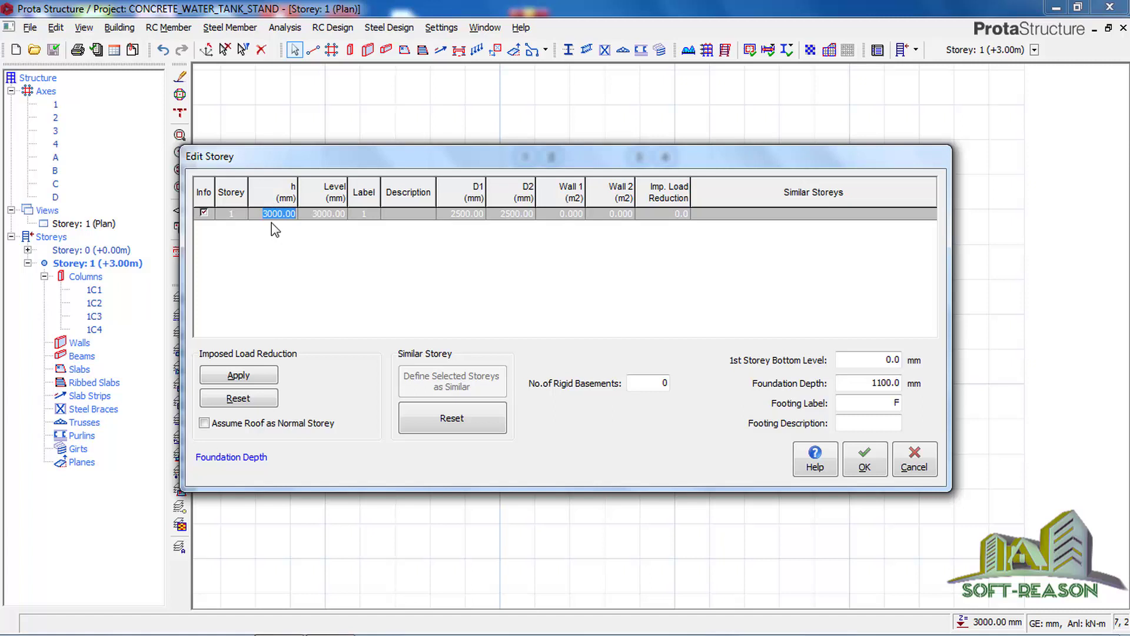
text(2500)
click(864, 463)
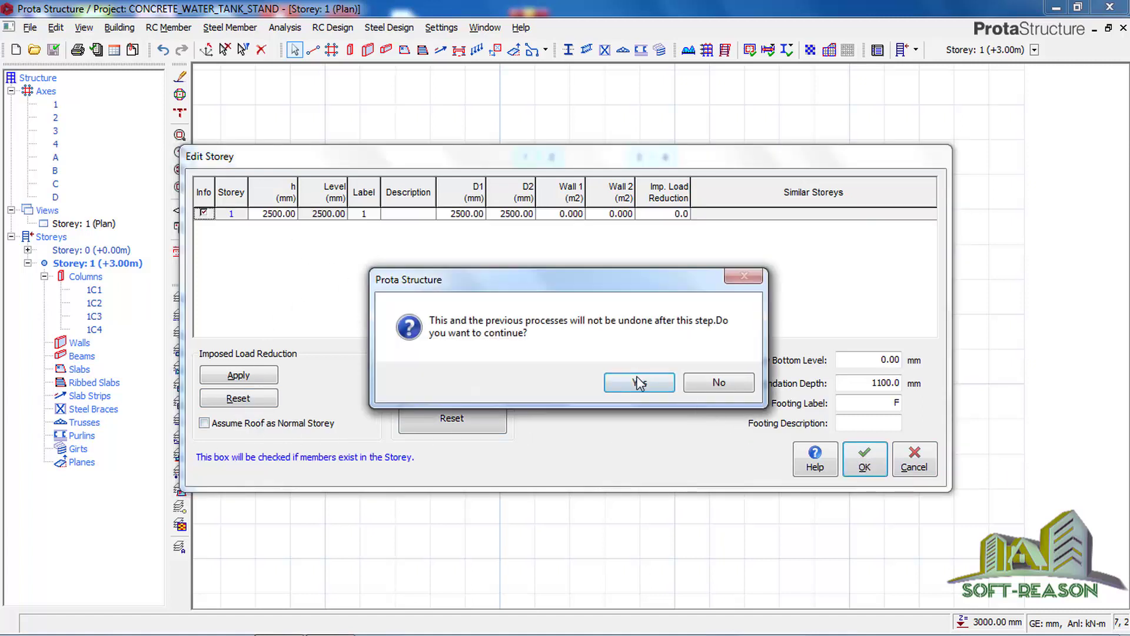
click(640, 382)
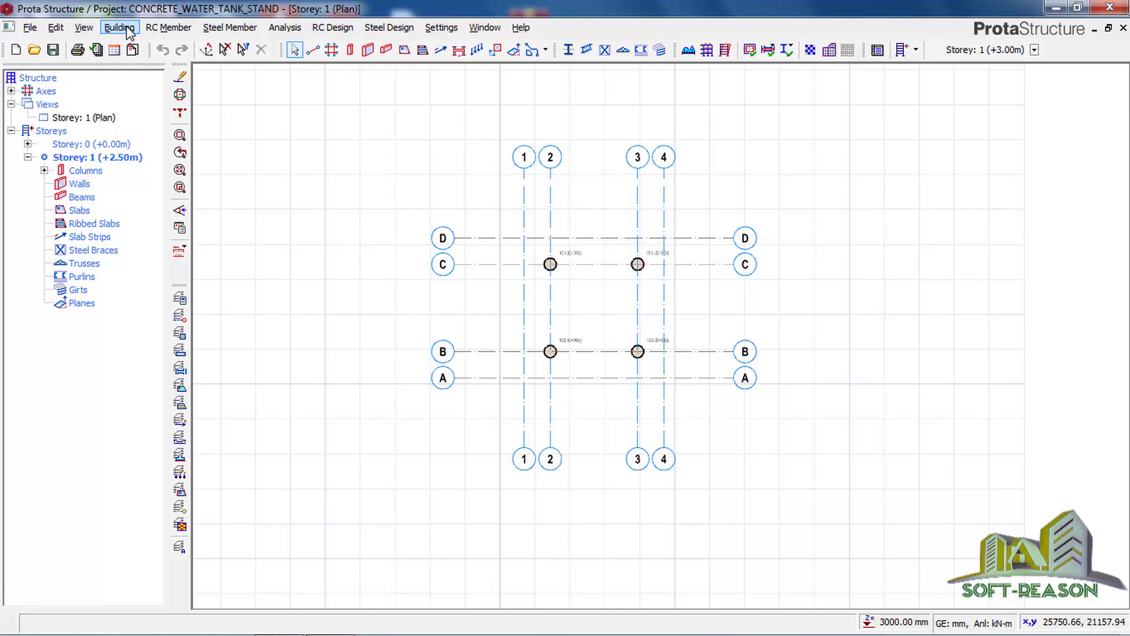
Insert storeys for 4 in total, reaching +10.00 m, and return to the Storey 1 plan
click(119, 28)
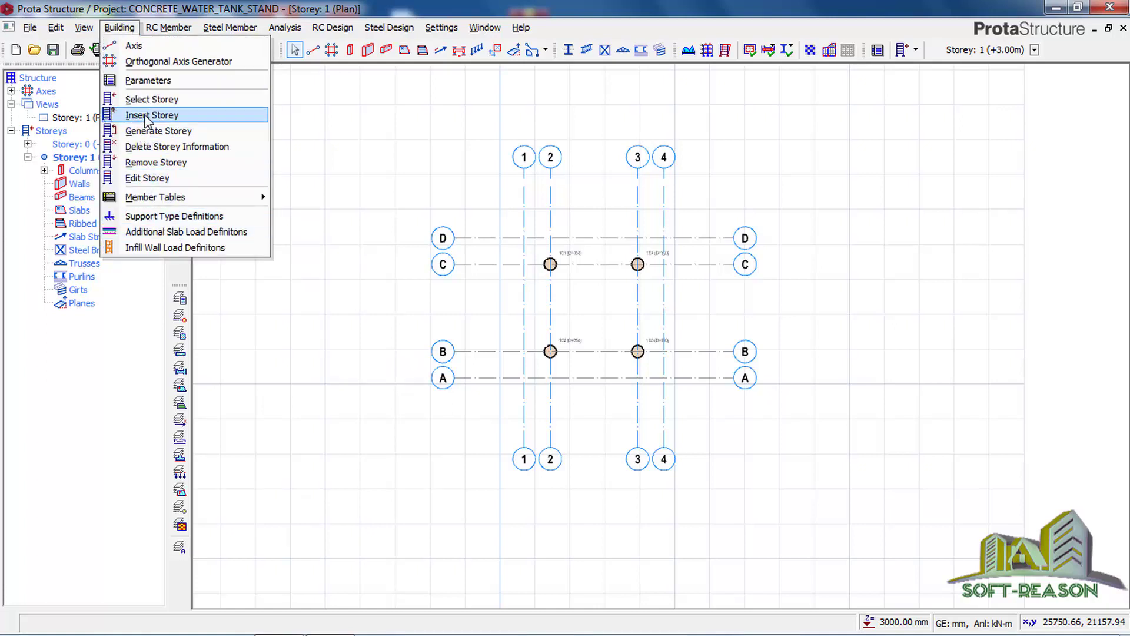
click(151, 116)
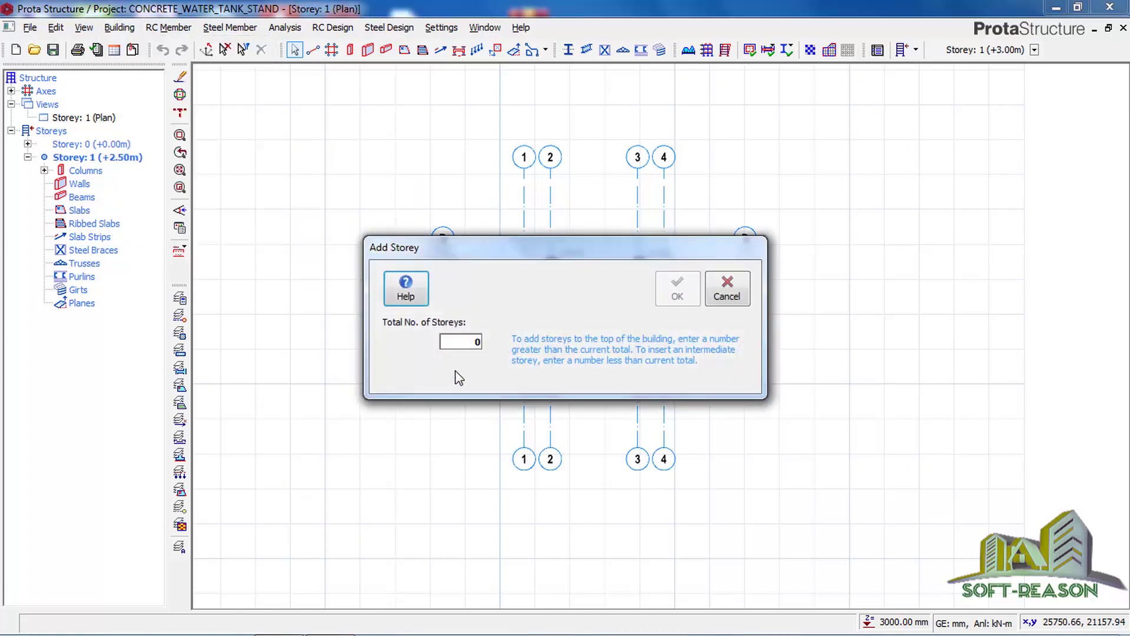
double_click(461, 342)
key(BackSpace)
text(4)
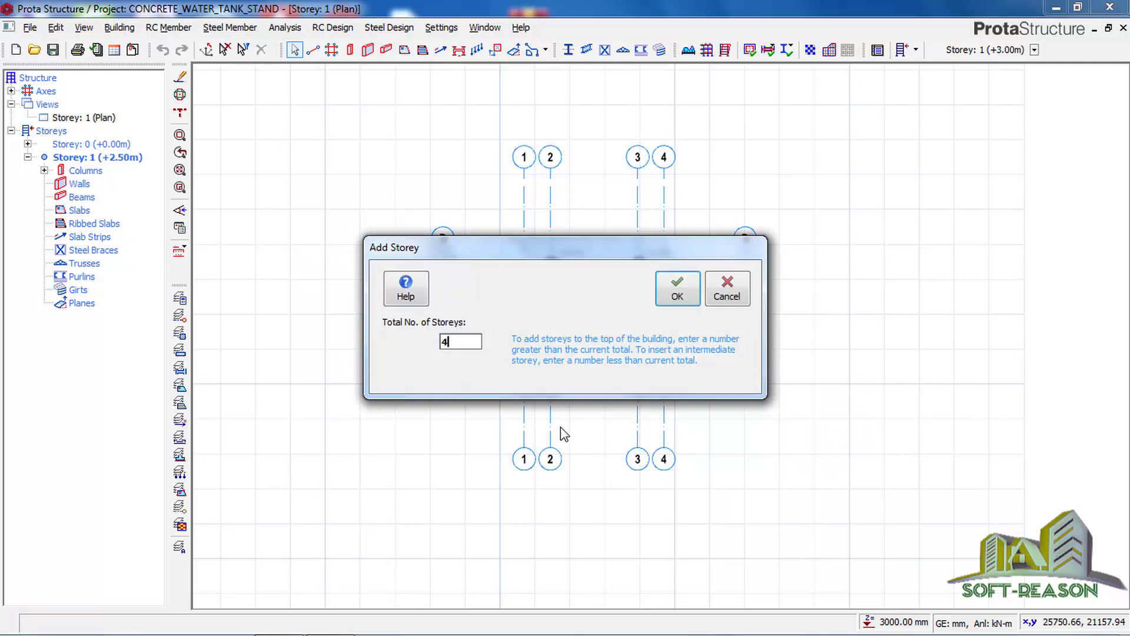
click(677, 297)
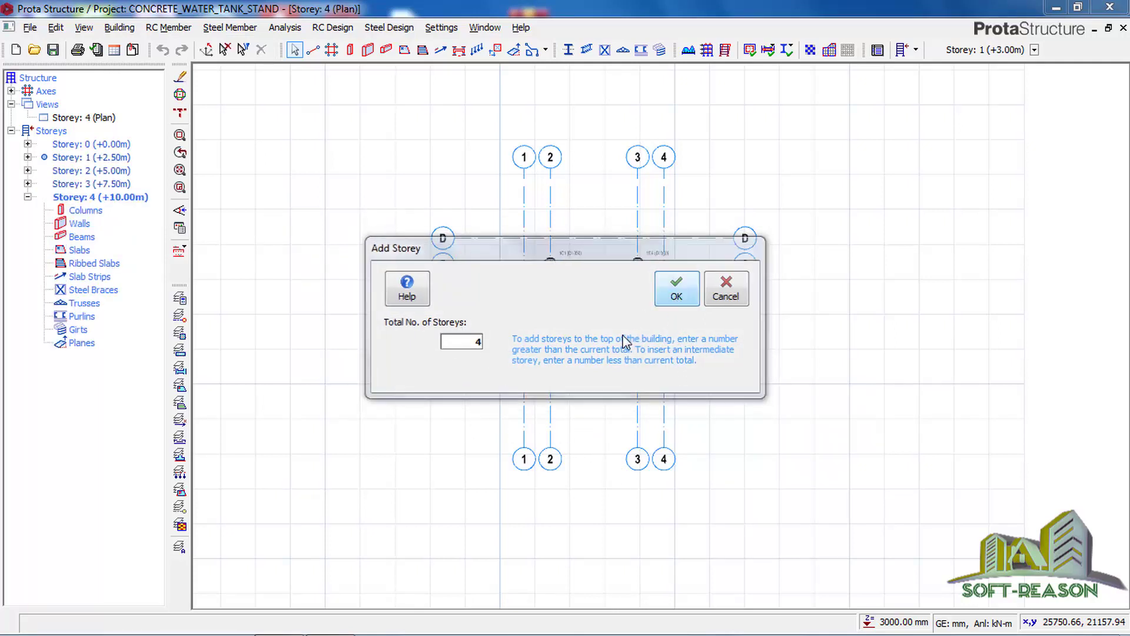
double_click(94, 157)
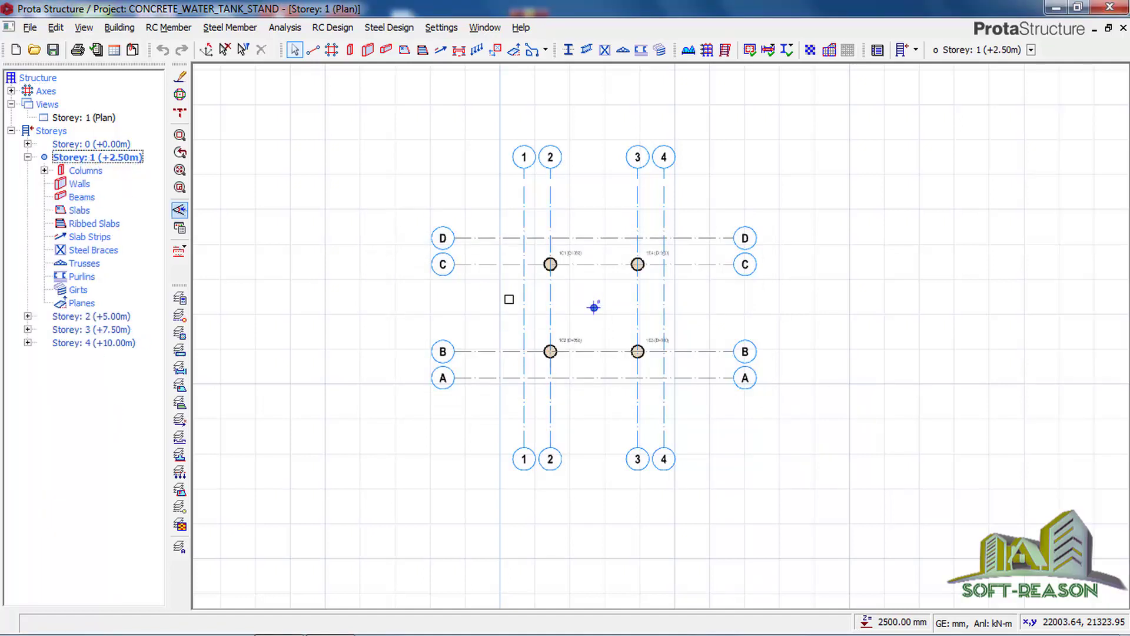
mouse_move(563, 353)
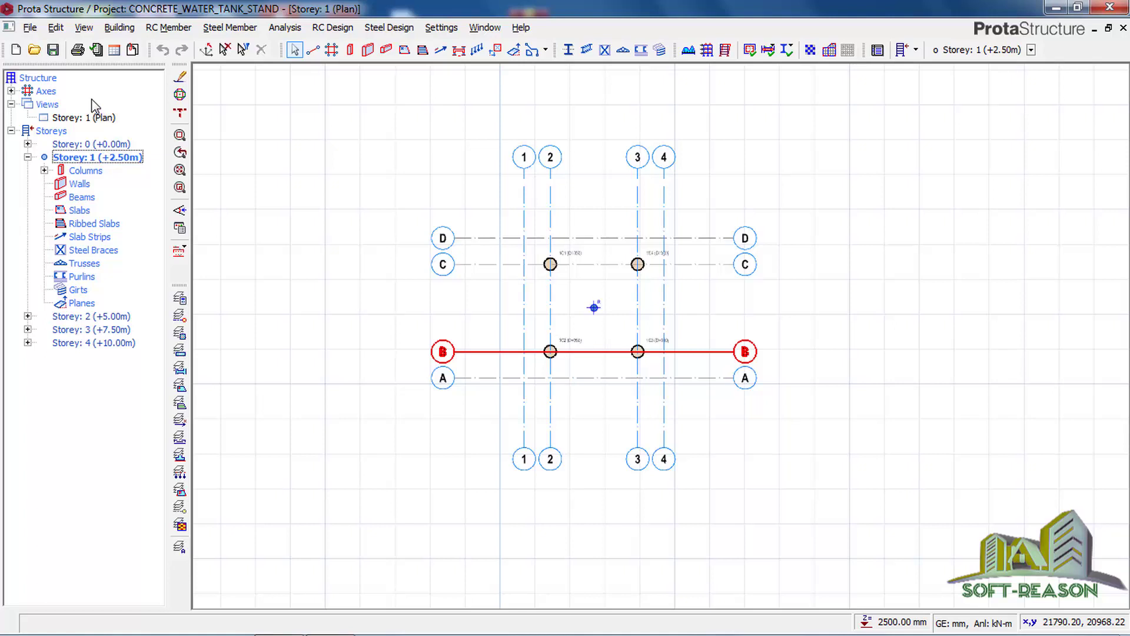
Generate Storey 1's members onto Storeys 2, 3 and 4
click(120, 28)
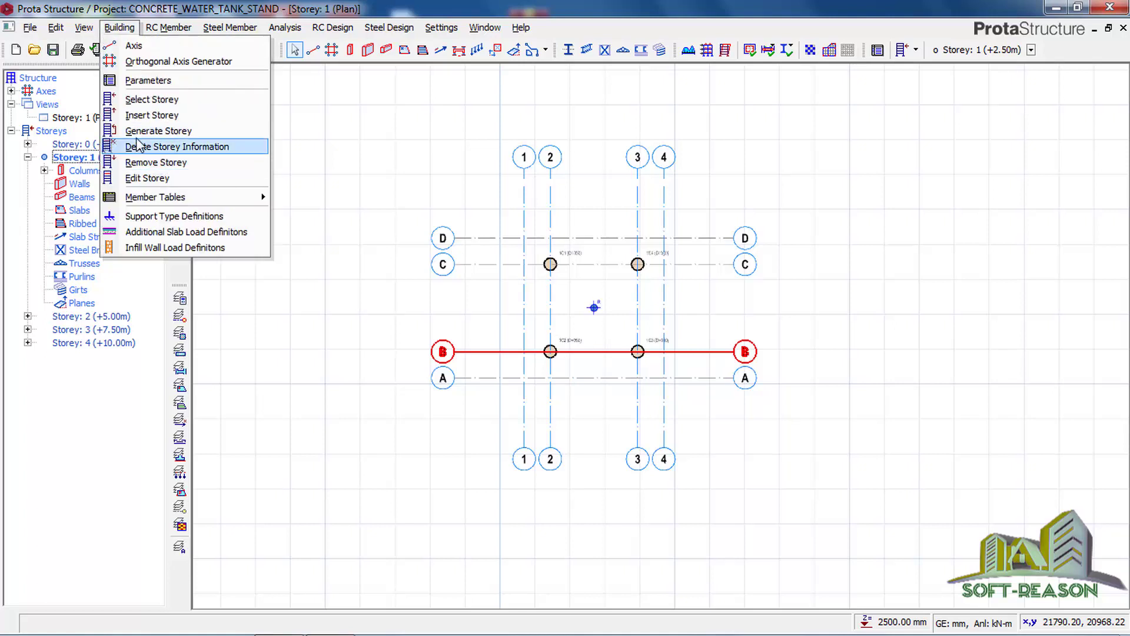
click(137, 131)
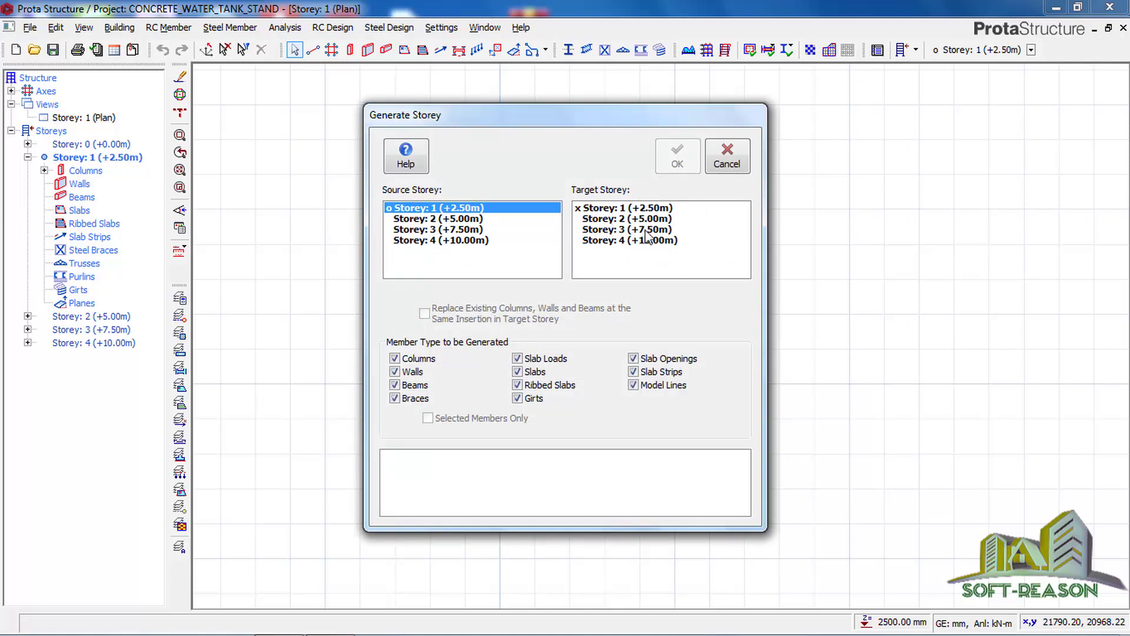
click(630, 219)
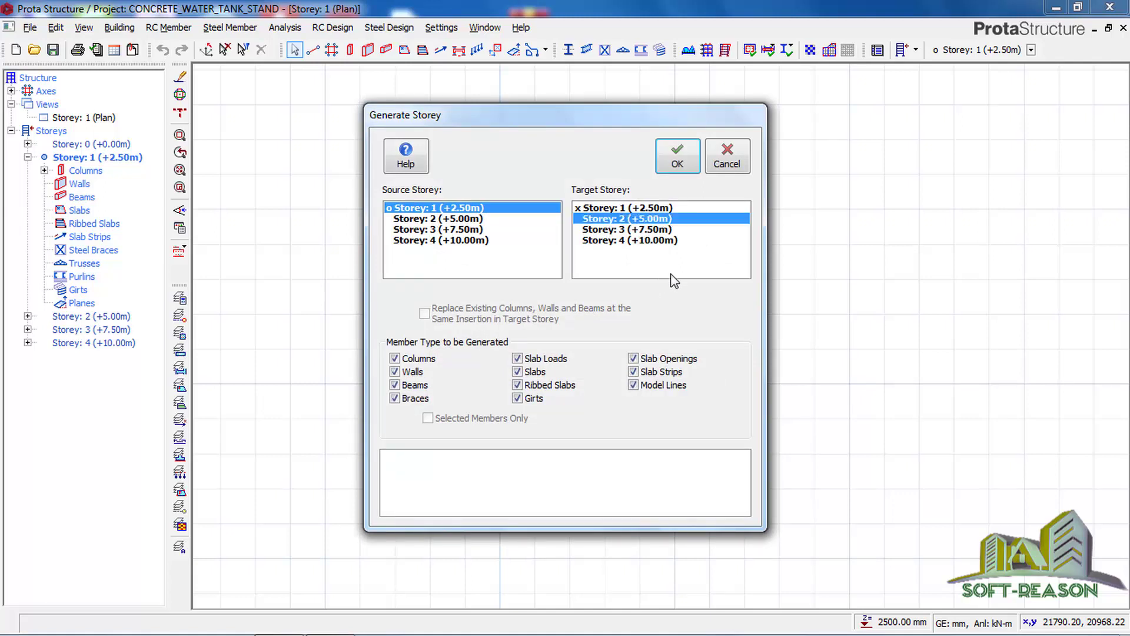
shift+click(610, 243)
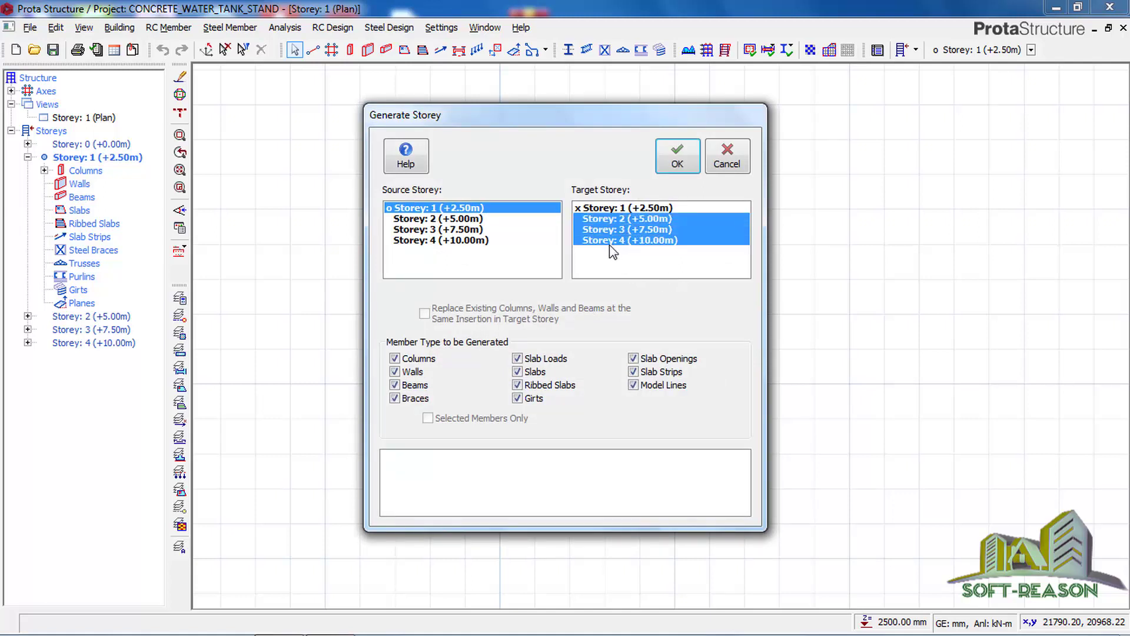
click(677, 162)
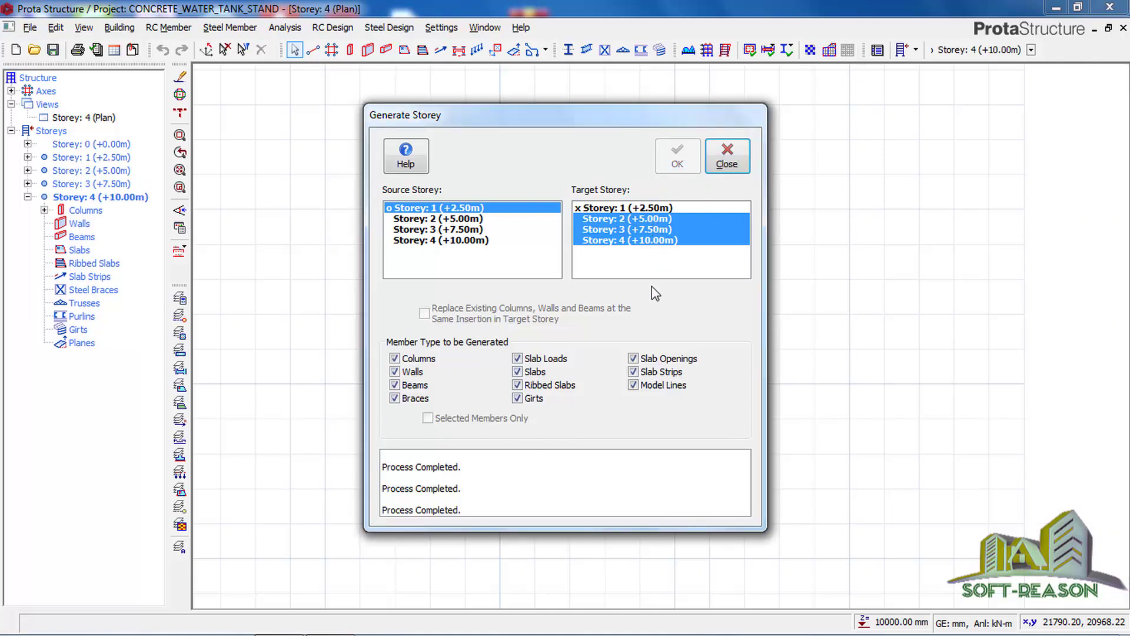
click(723, 165)
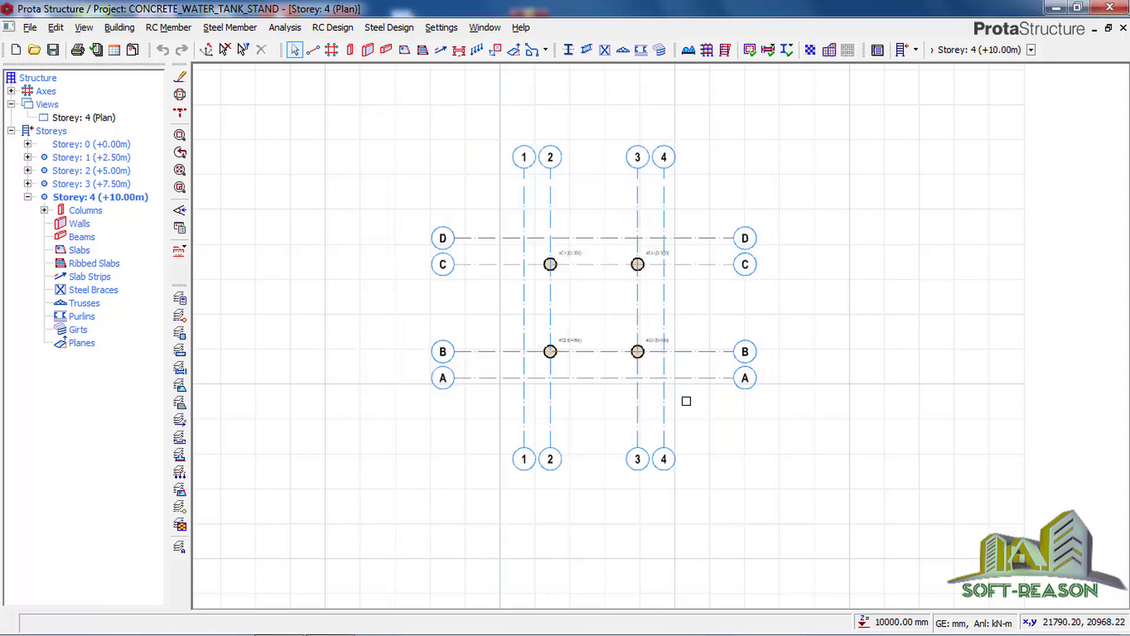
Cancel the picking mode and switch back to the Storey 1 plan
click(180, 209)
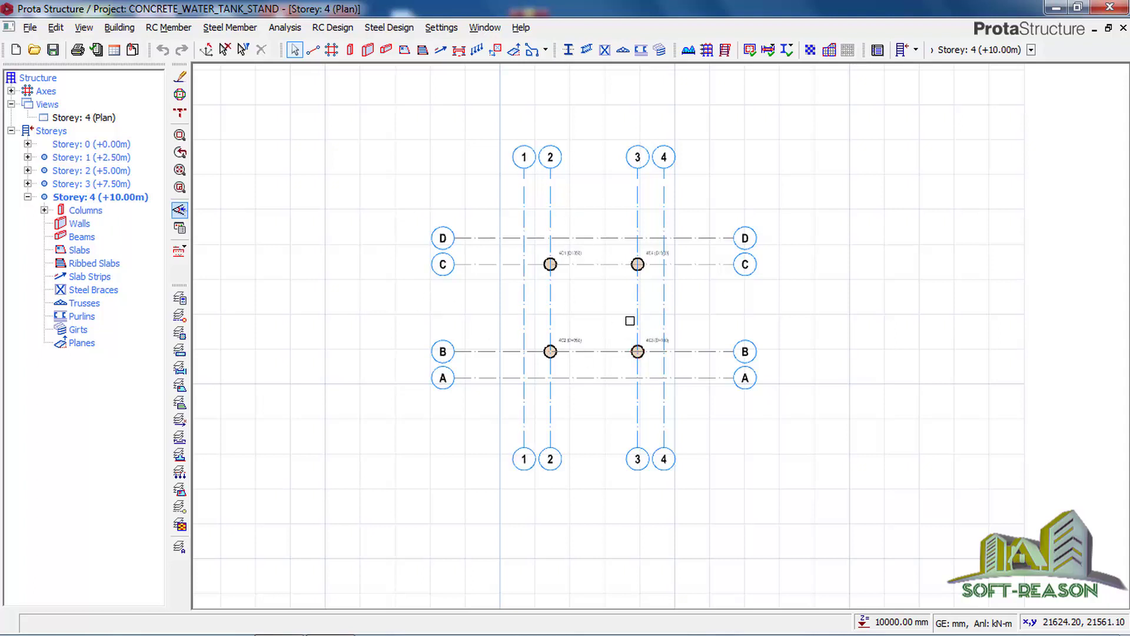
key(Escape)
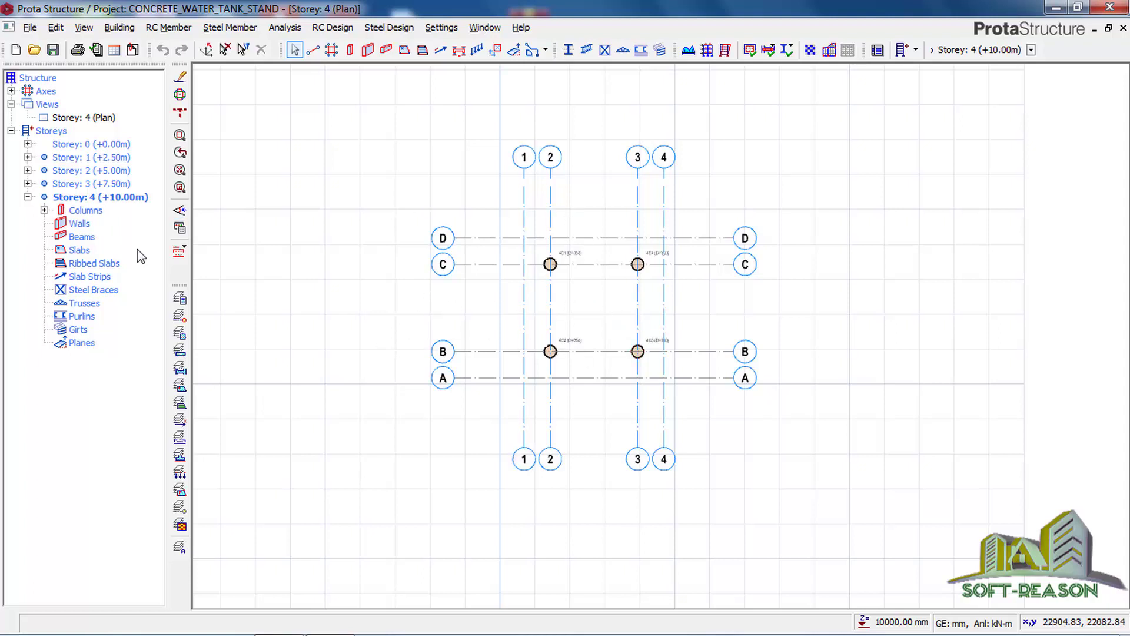
double_click(111, 158)
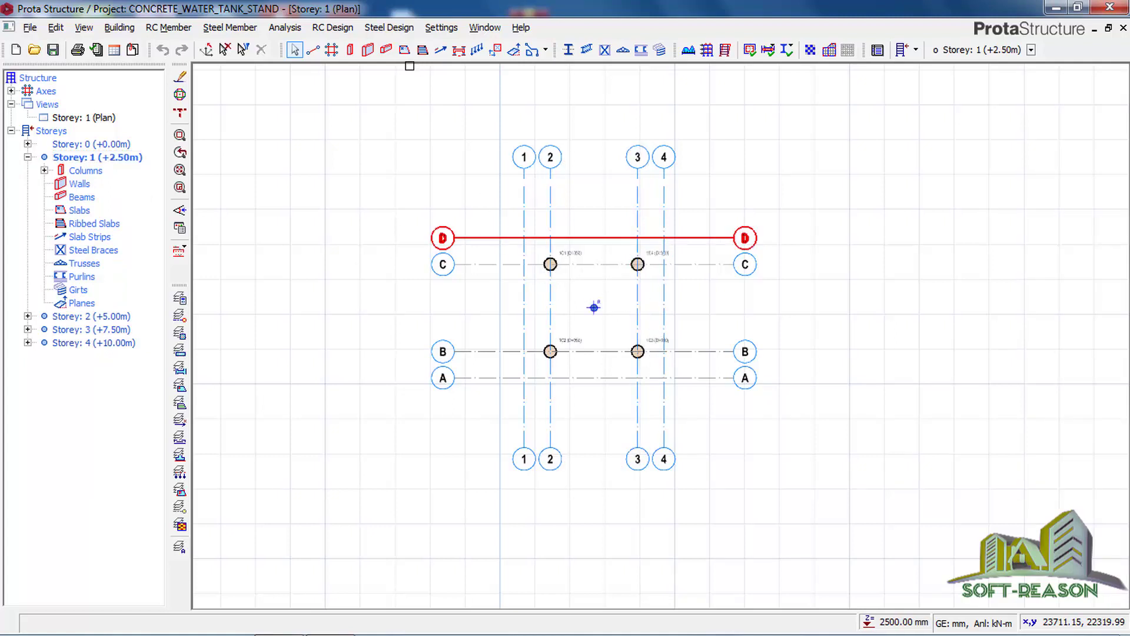
Draw four 350 mm wide beams linking the columns at C-2, B-2, B-3 and C-3
key(b)
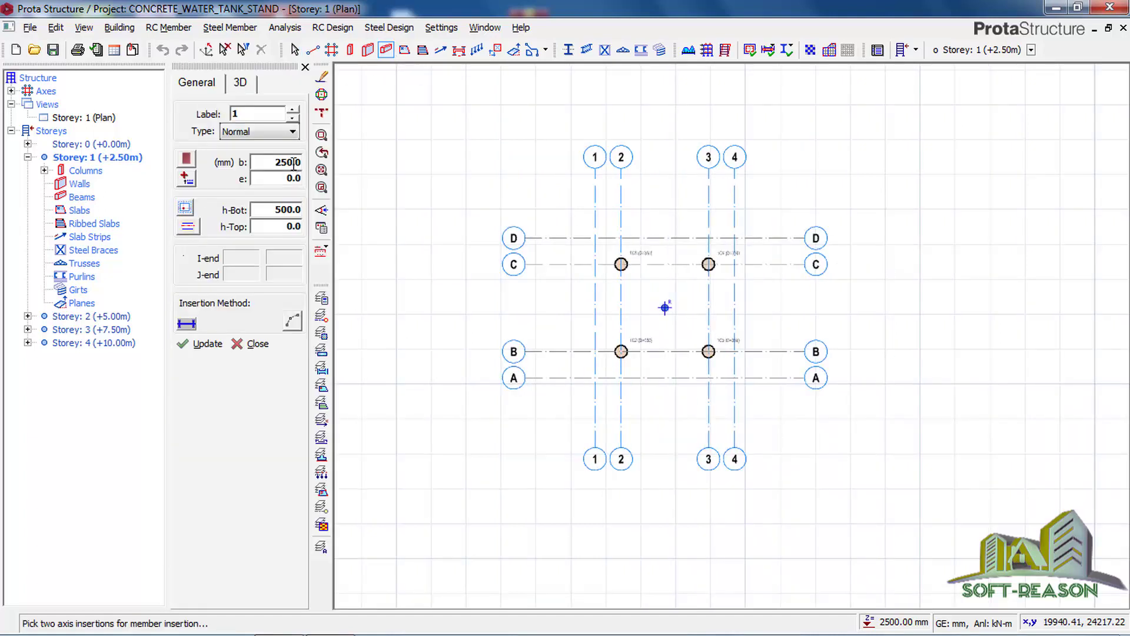
double_click(291, 163)
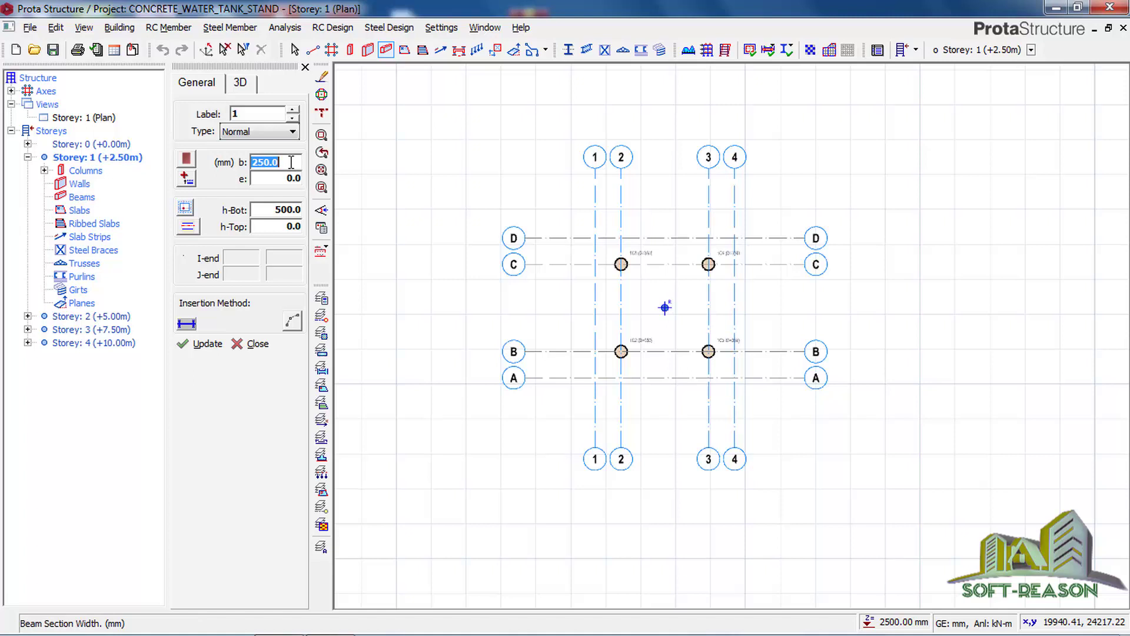
text(350)
click(621, 265)
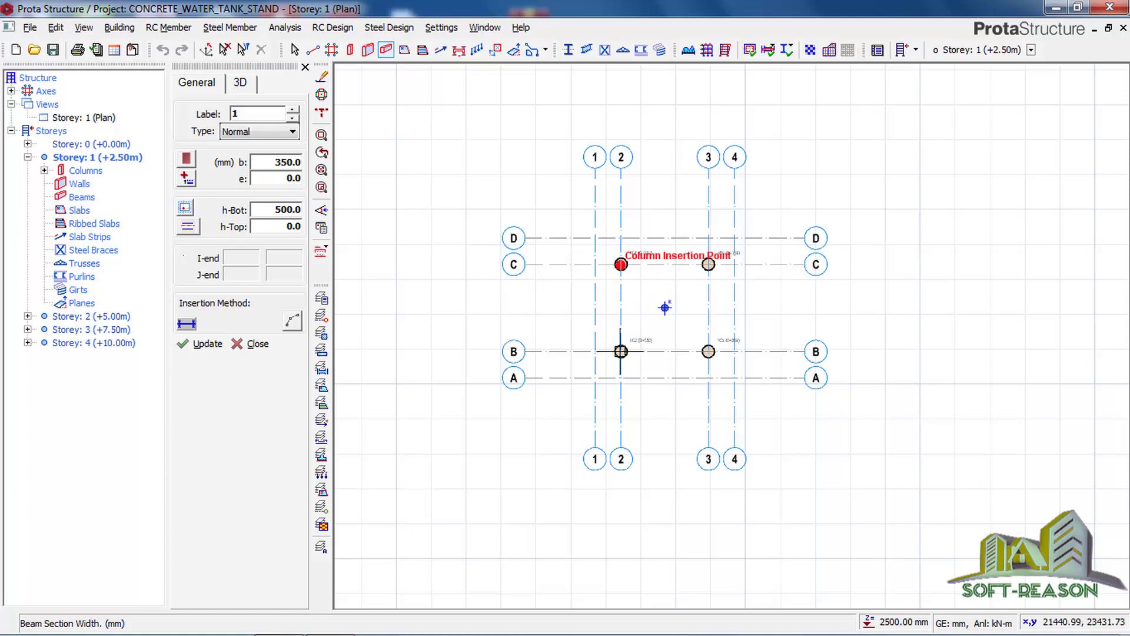
click(621, 351)
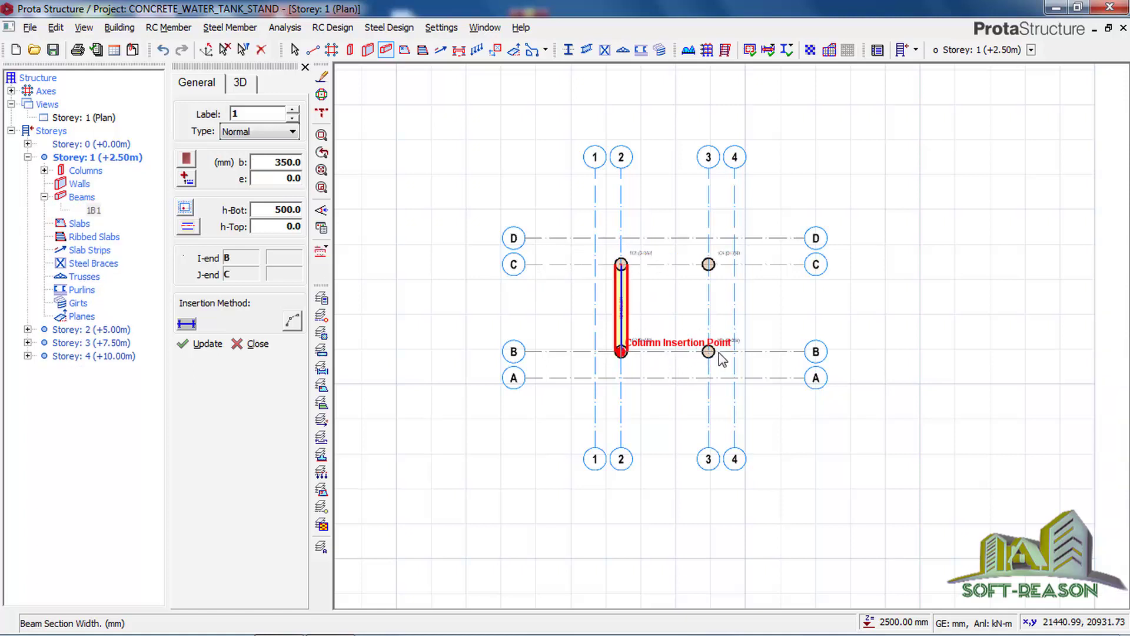
click(709, 352)
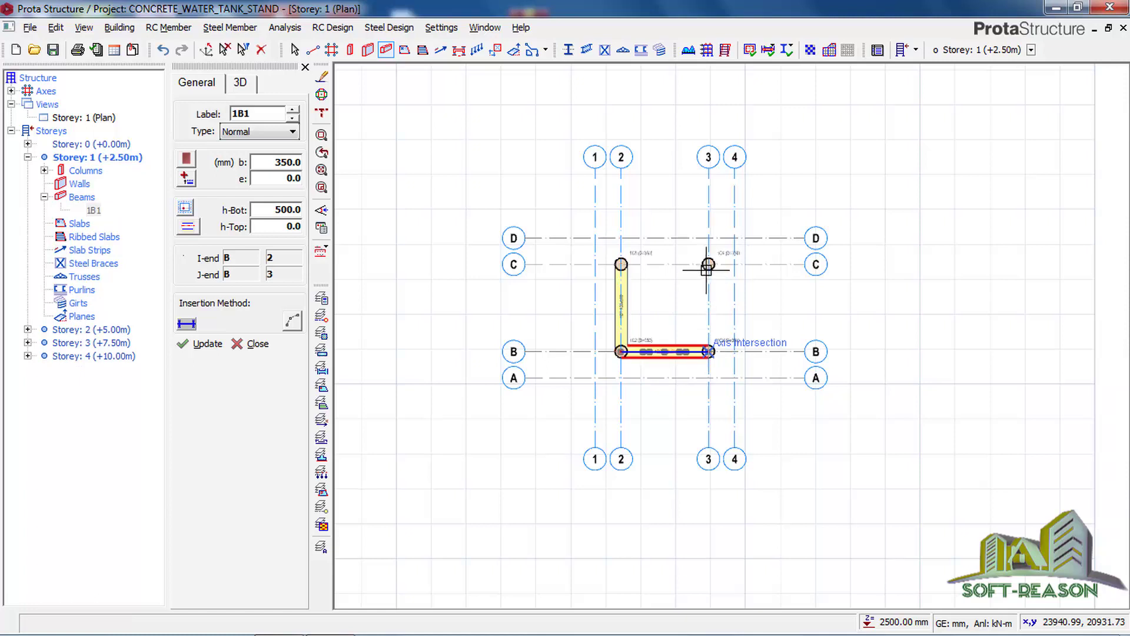
click(710, 264)
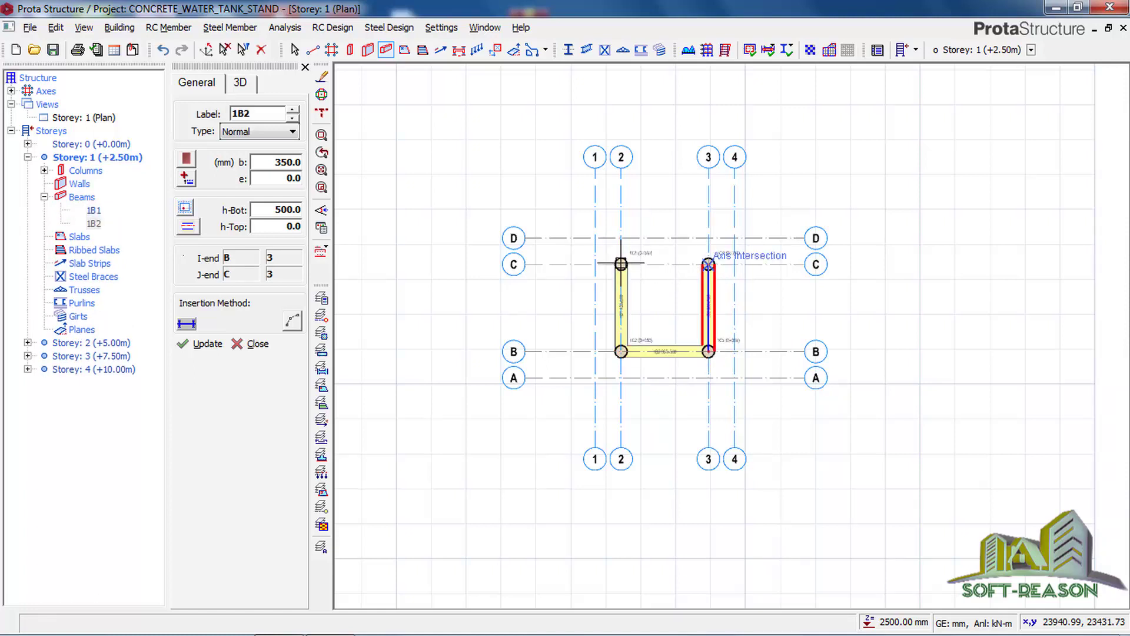
click(621, 264)
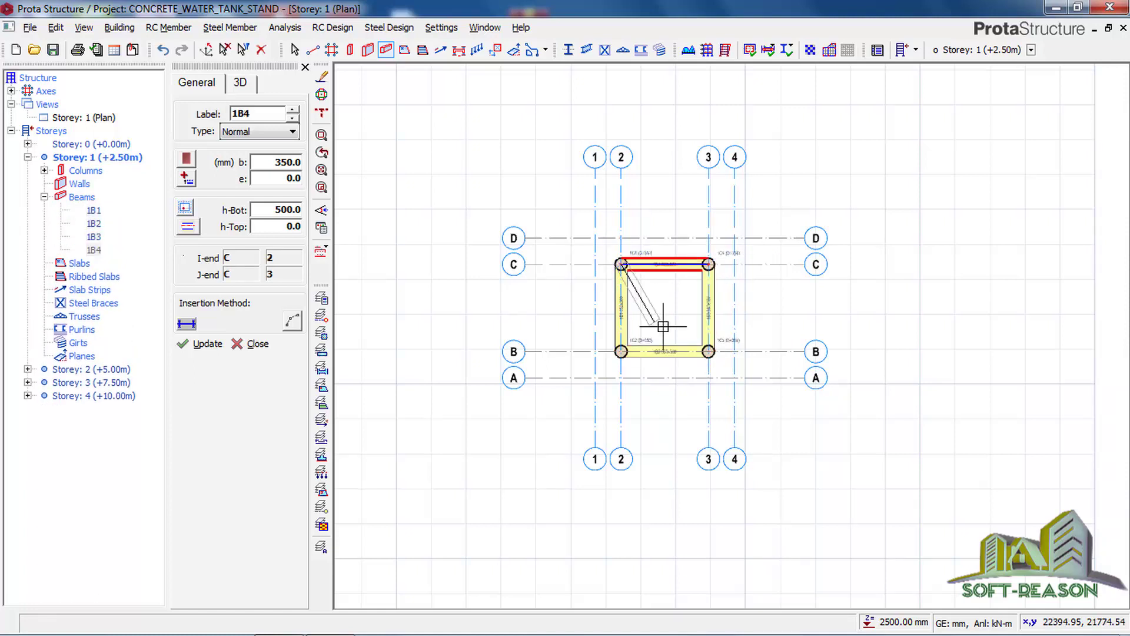
Finish beam drawing, close the beam panel and save the project
key(Escape)
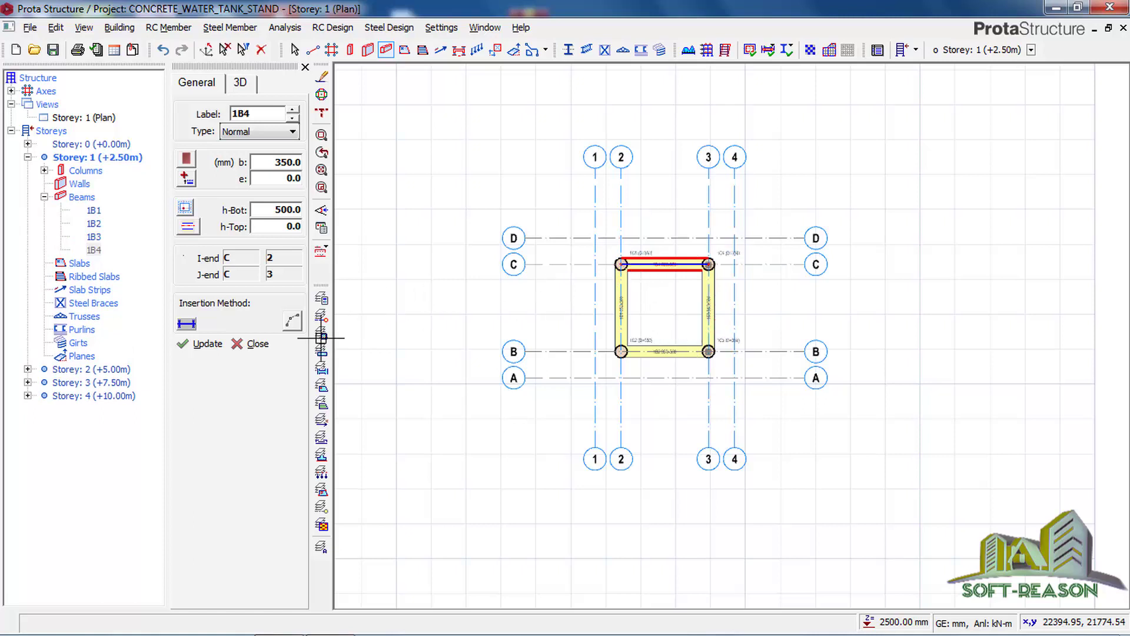
click(305, 66)
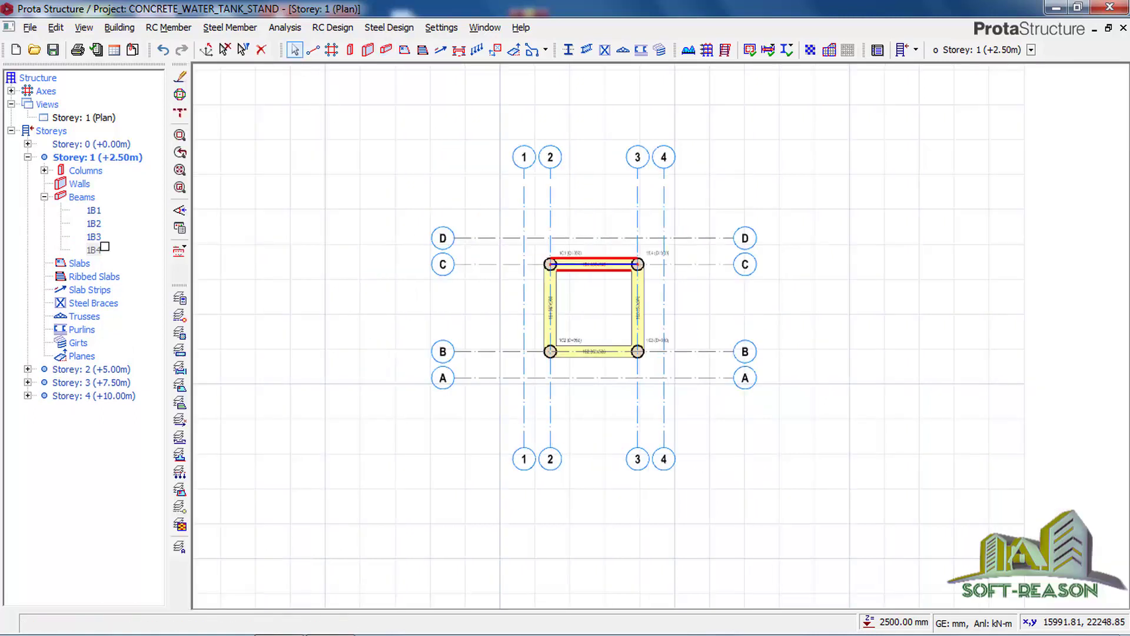
click(53, 49)
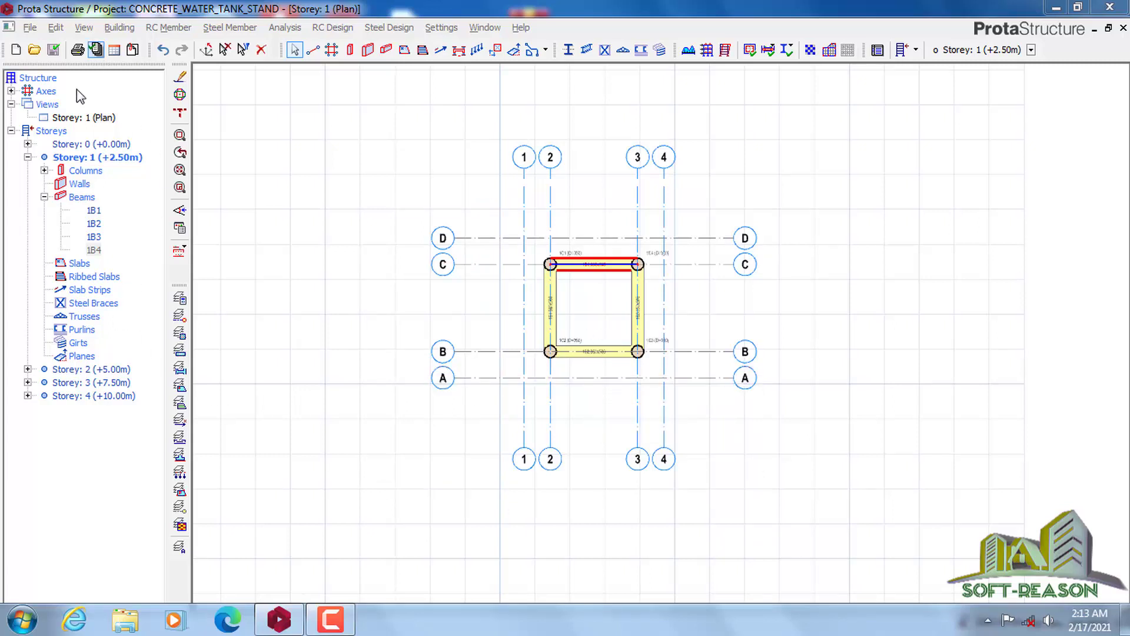
Show Storey 1 as a 3D view
click(97, 120)
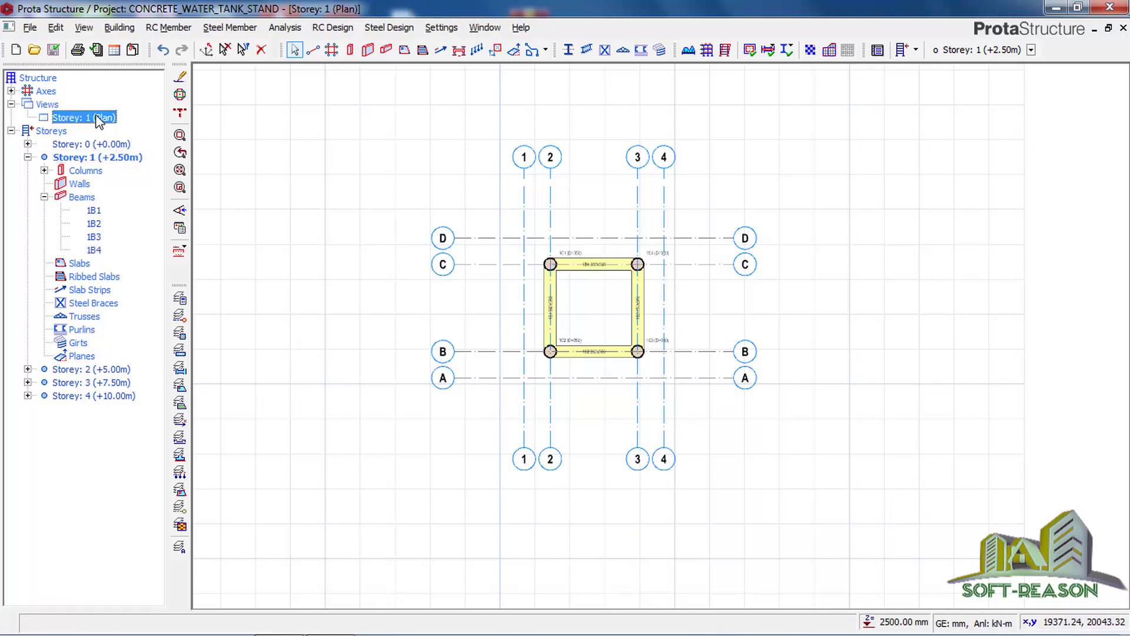
right_click(99, 120)
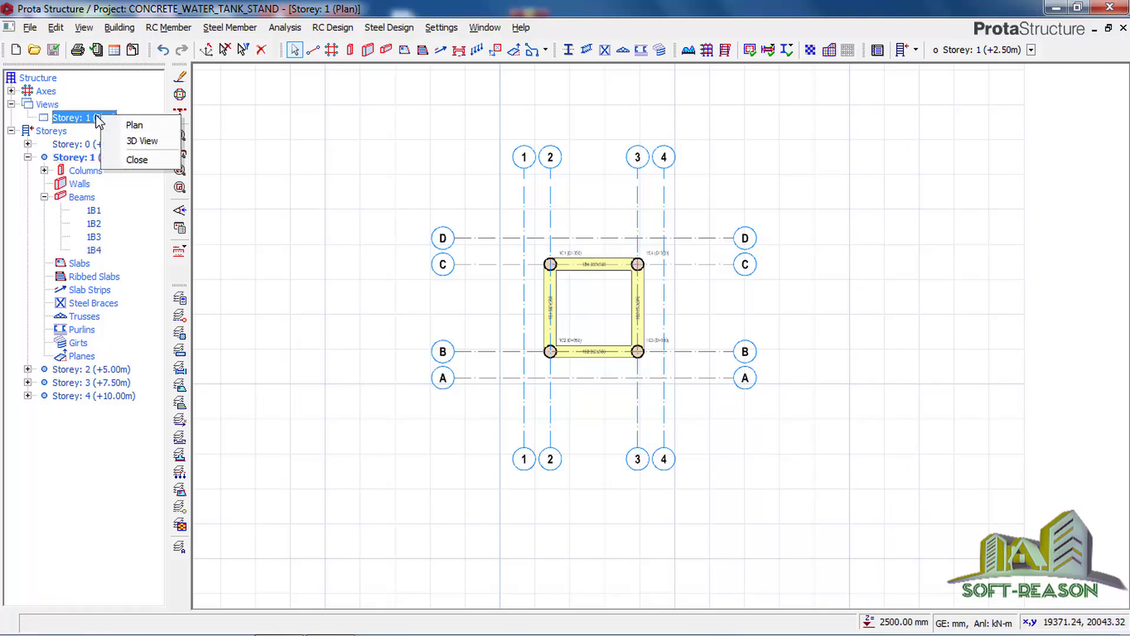
click(131, 144)
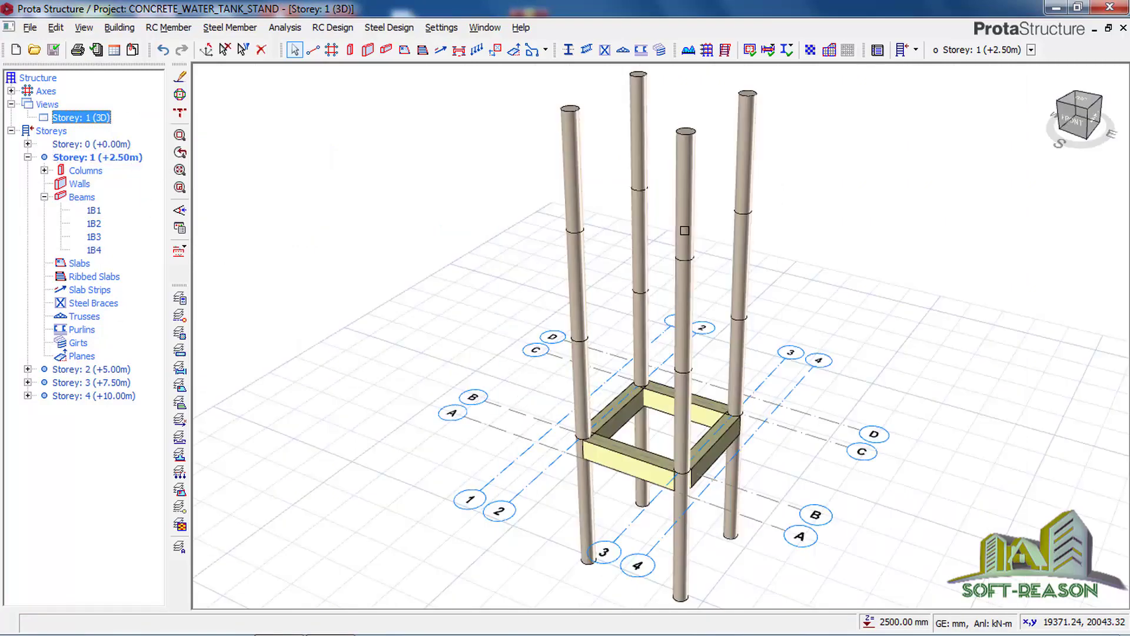
Select the four Storey 1 beams in the 3D model
mouse_move(732, 466)
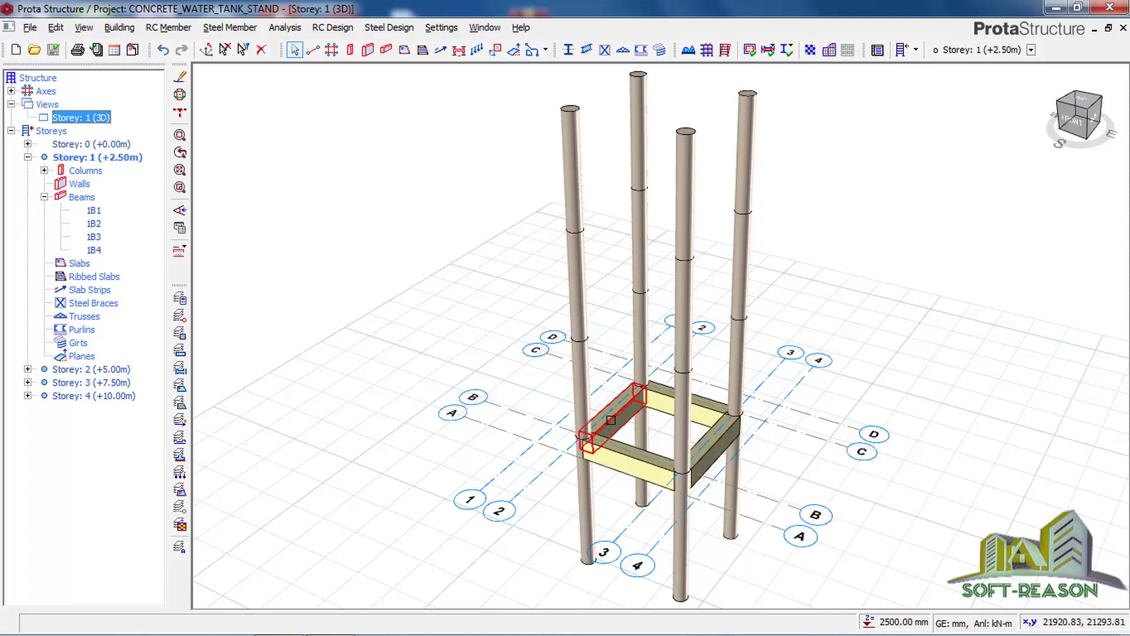
mouse_move(611, 420)
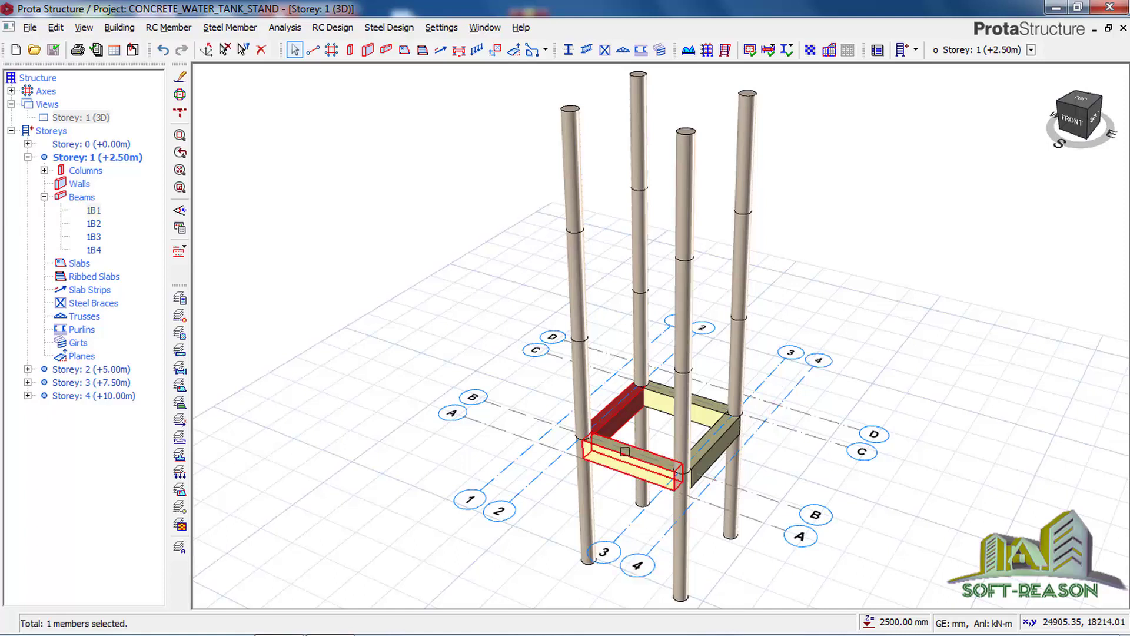
mouse_move(627, 445)
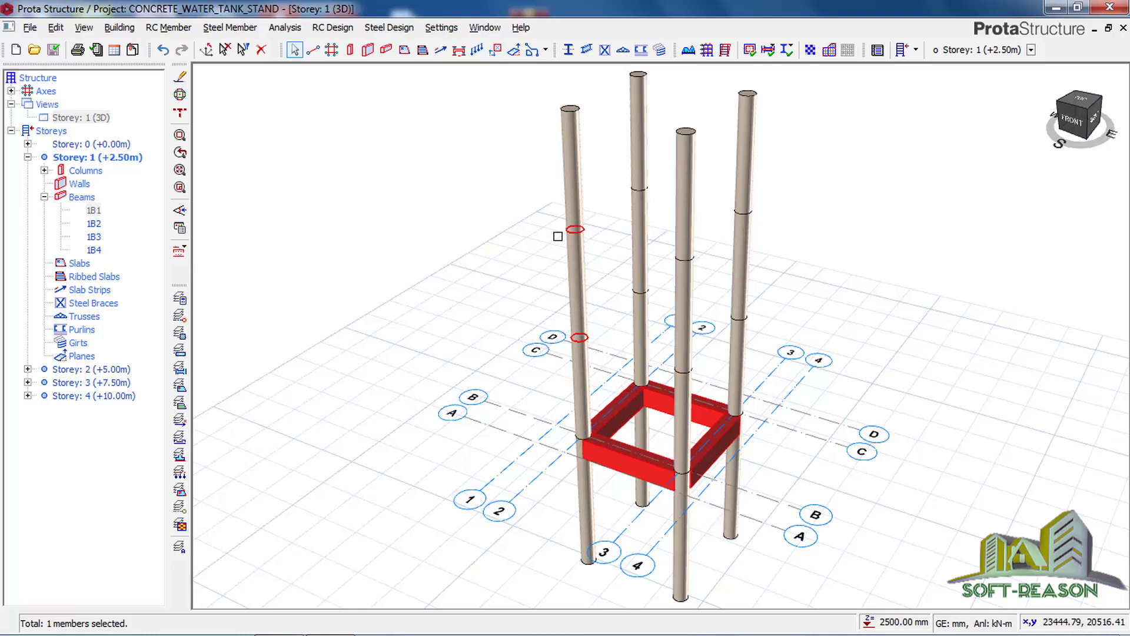
click(584, 238)
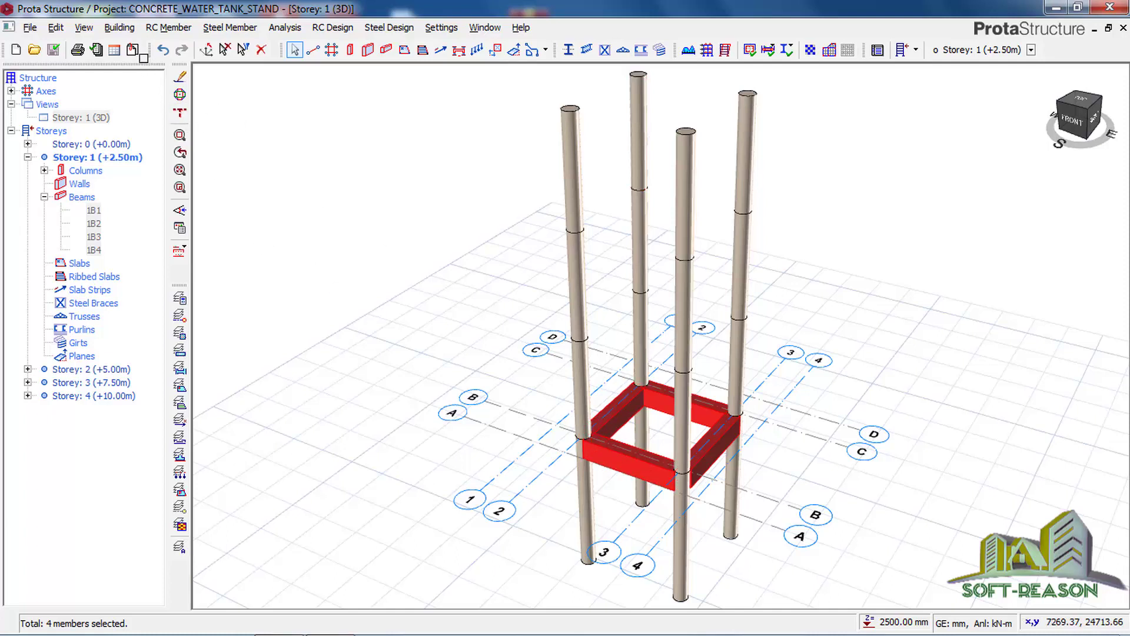
click(120, 27)
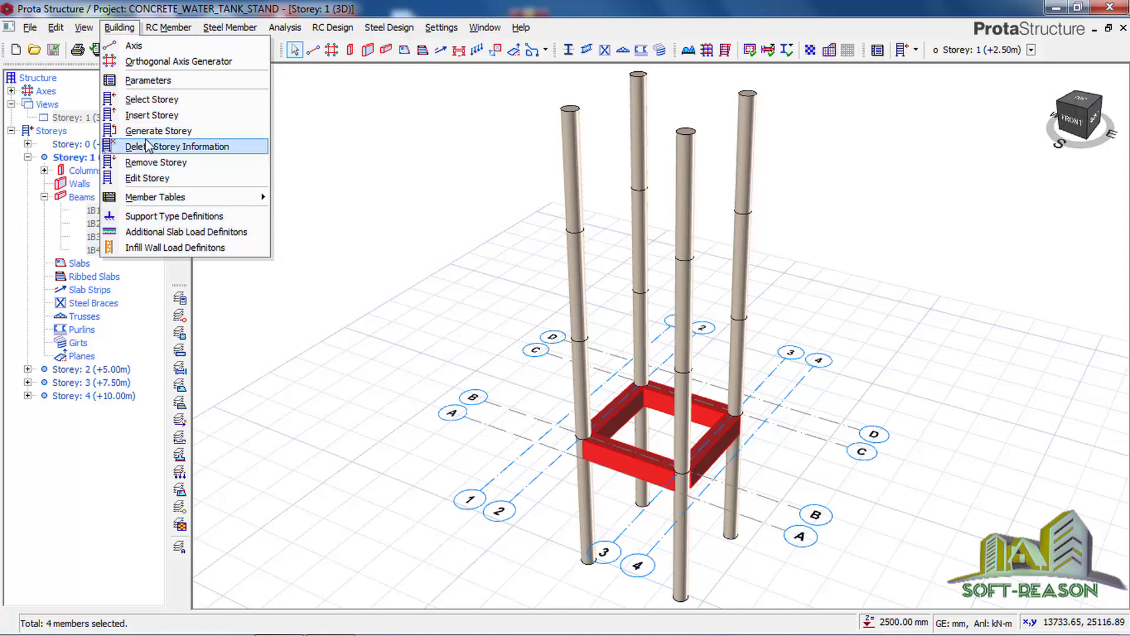
Generate storeys 2 (+5.00m) and 3 (+7.50m) from storey 1's four beams, confirming the copy
click(148, 130)
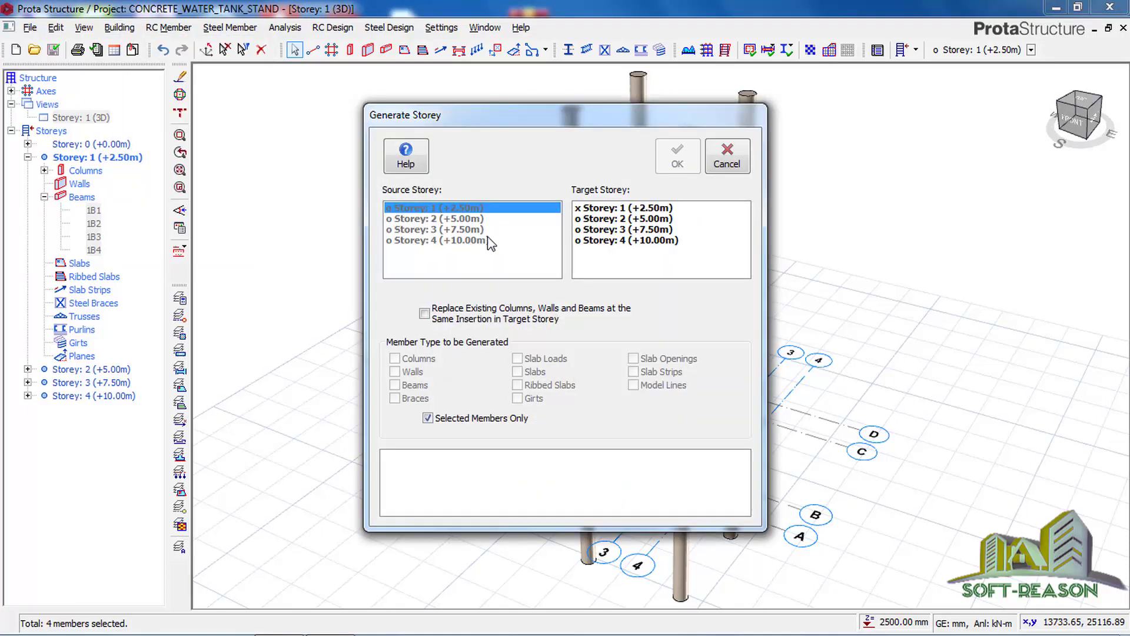
click(598, 218)
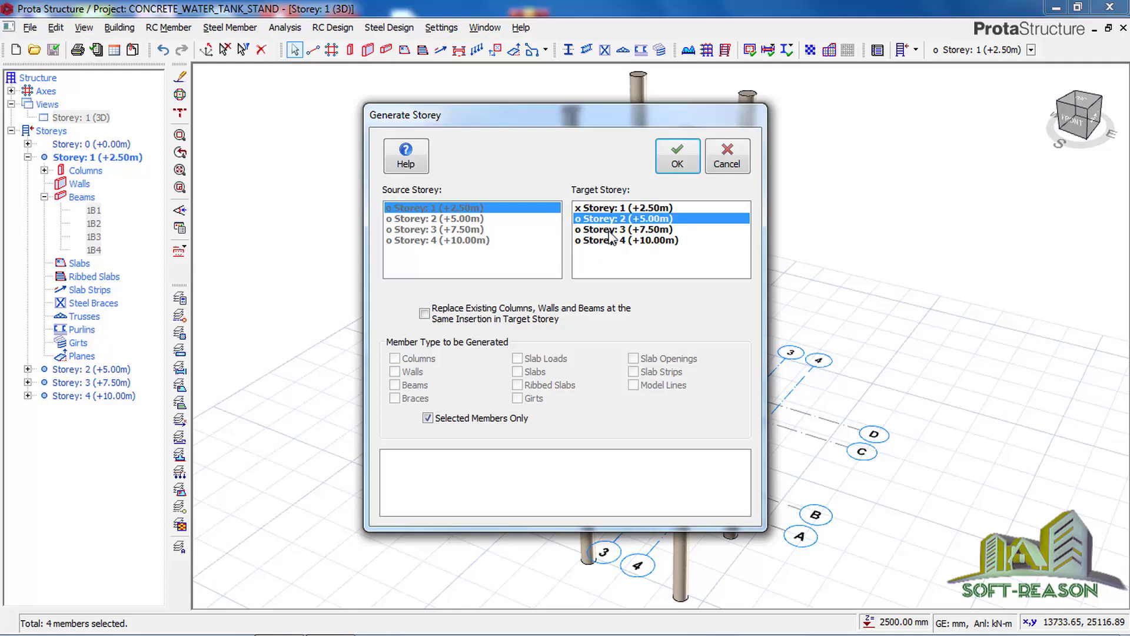
click(609, 230)
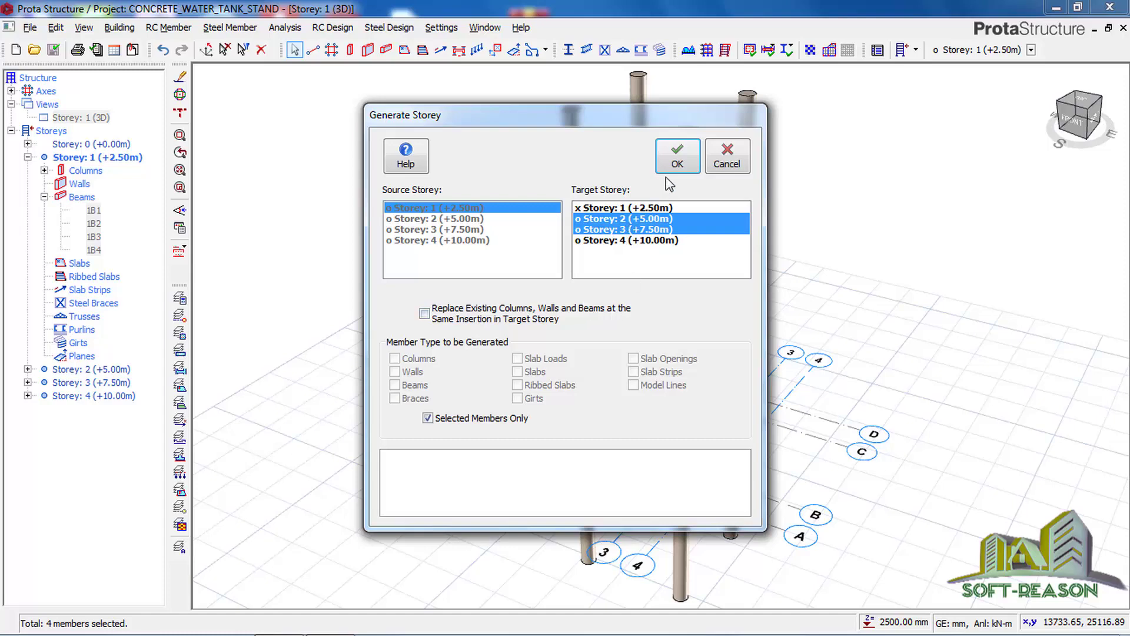
drag(633, 125, 259, 80)
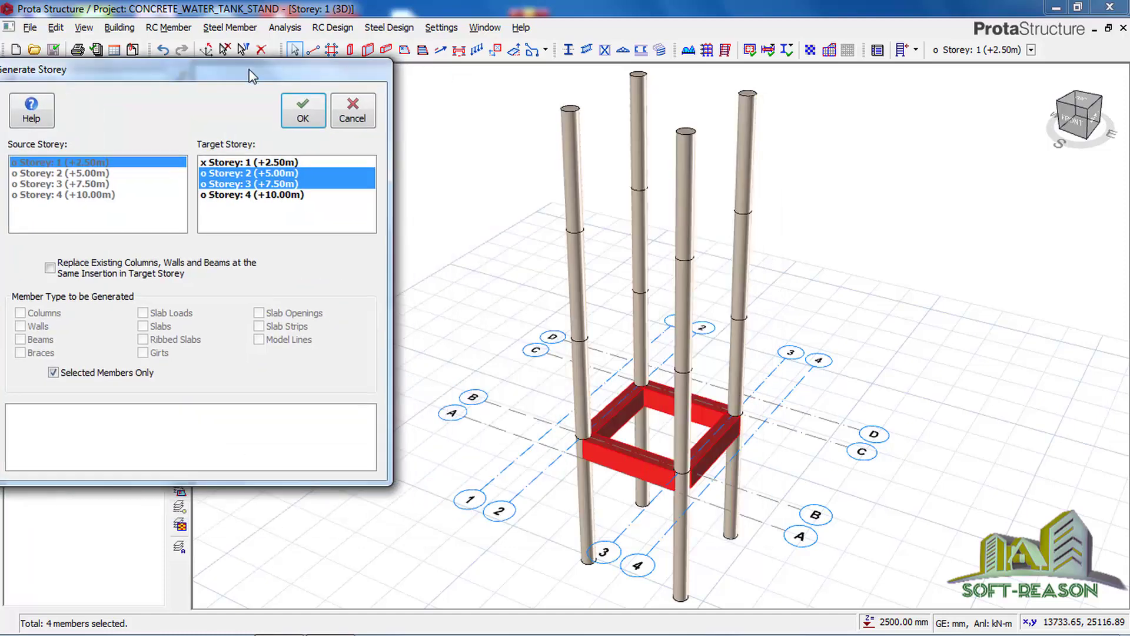
click(303, 118)
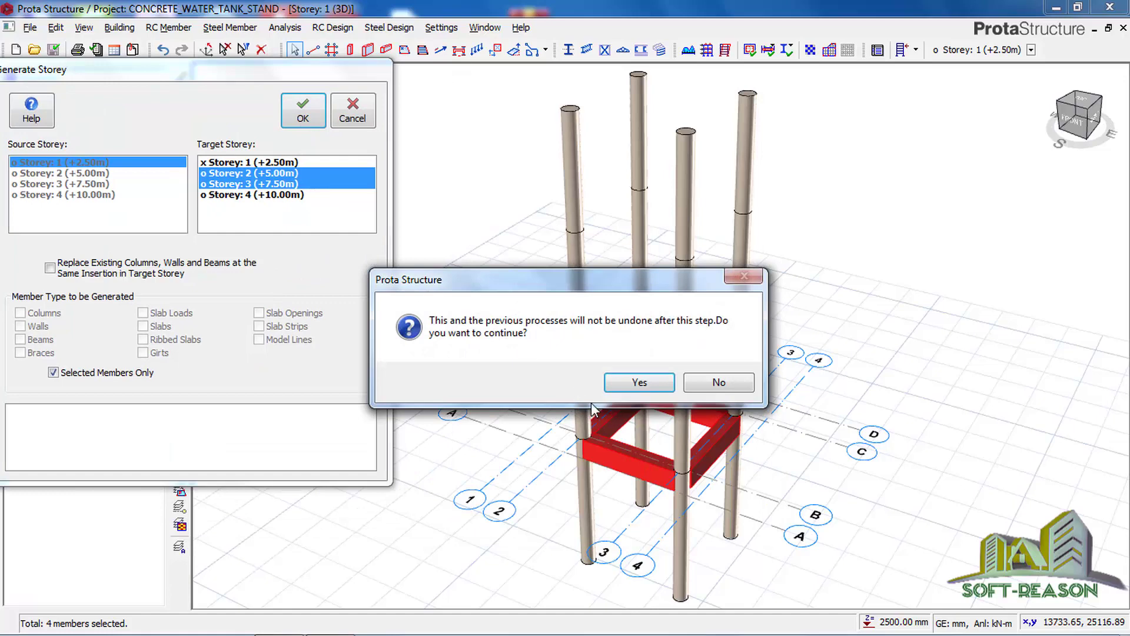
click(638, 382)
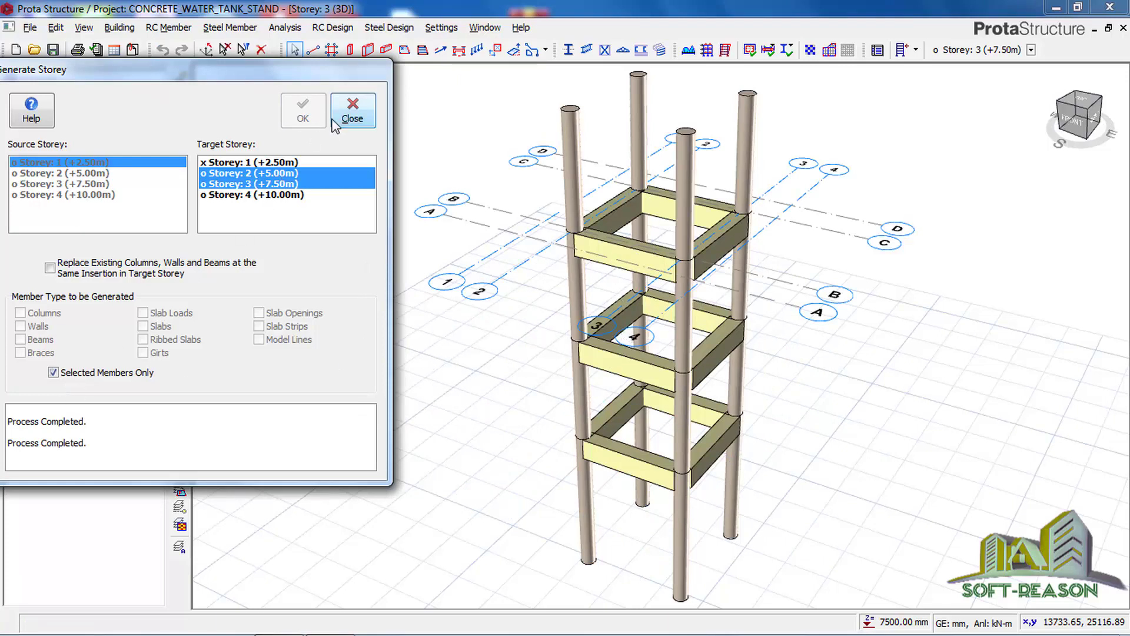
key(Escape)
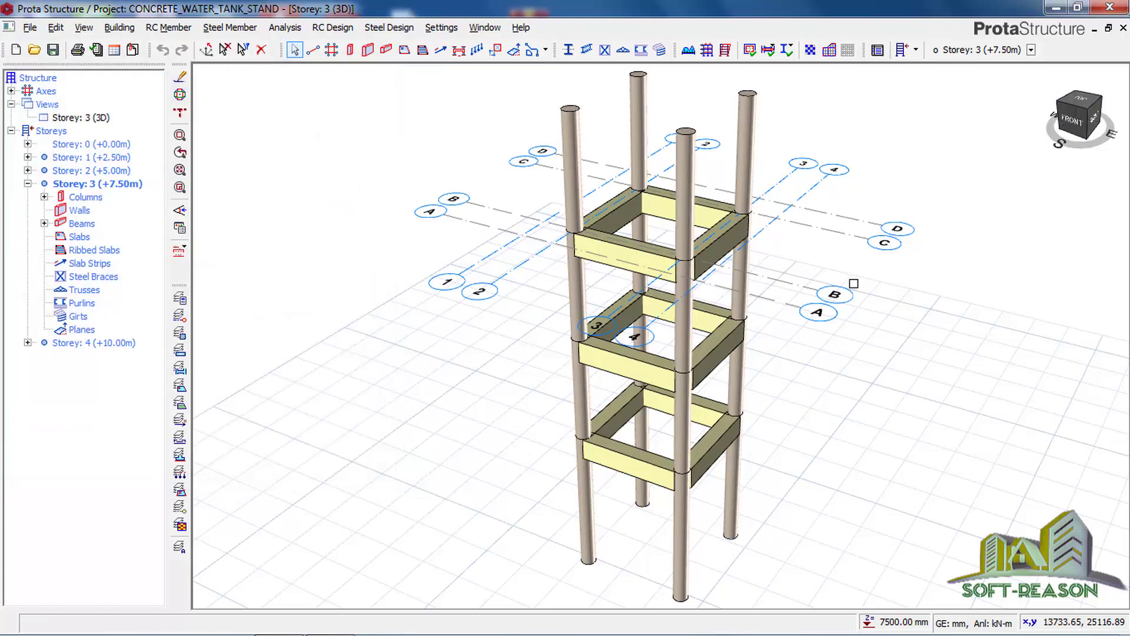
Make storey 4 (+10.00m) active and switch its view to plan
double_click(71, 344)
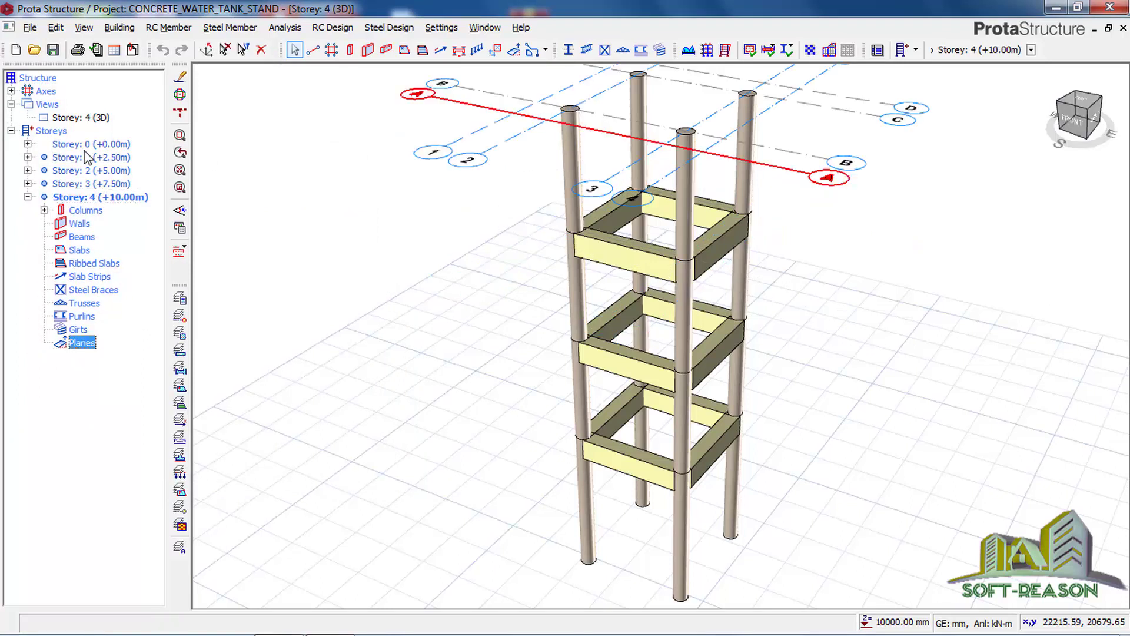
click(90, 118)
right_click(91, 118)
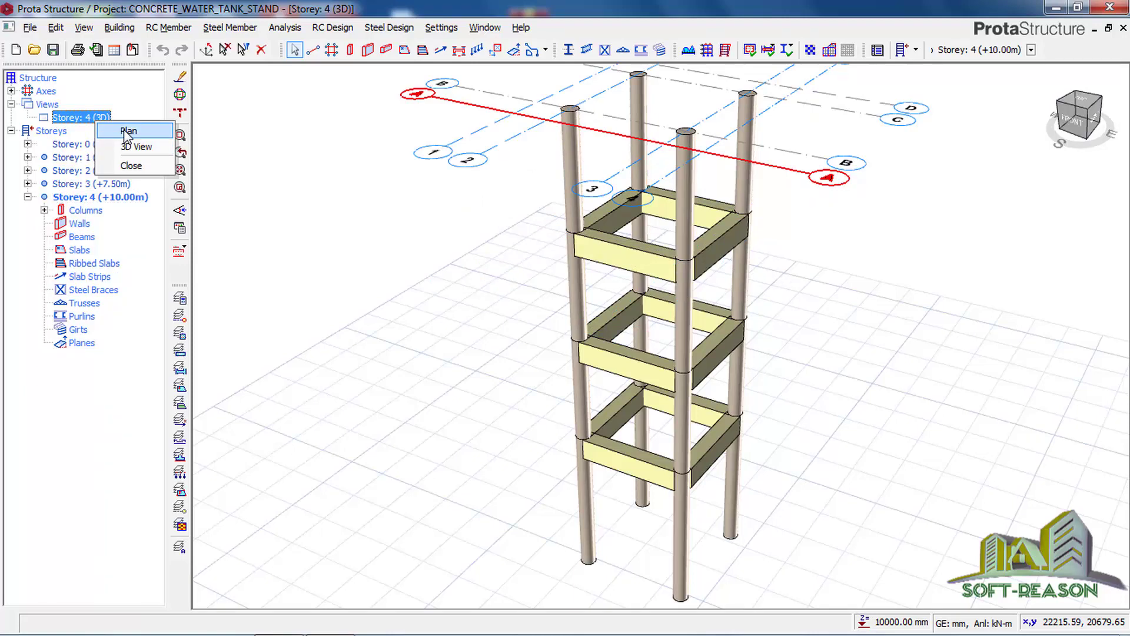
click(130, 137)
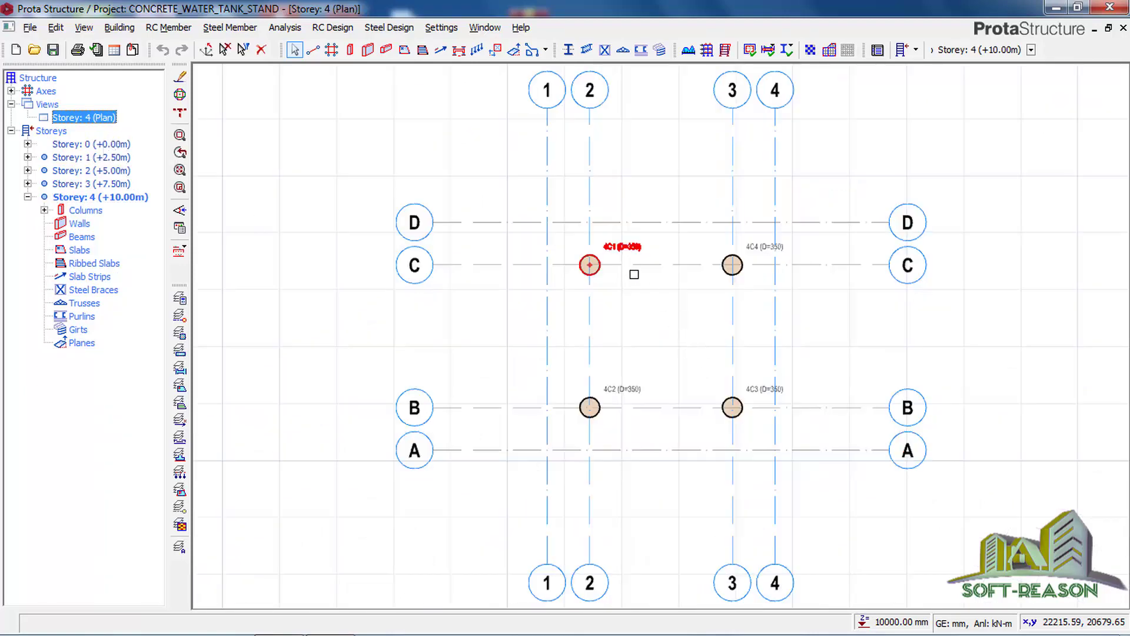
Open column 4C1's properties and enable Insert Column Drop Panel
click(614, 248)
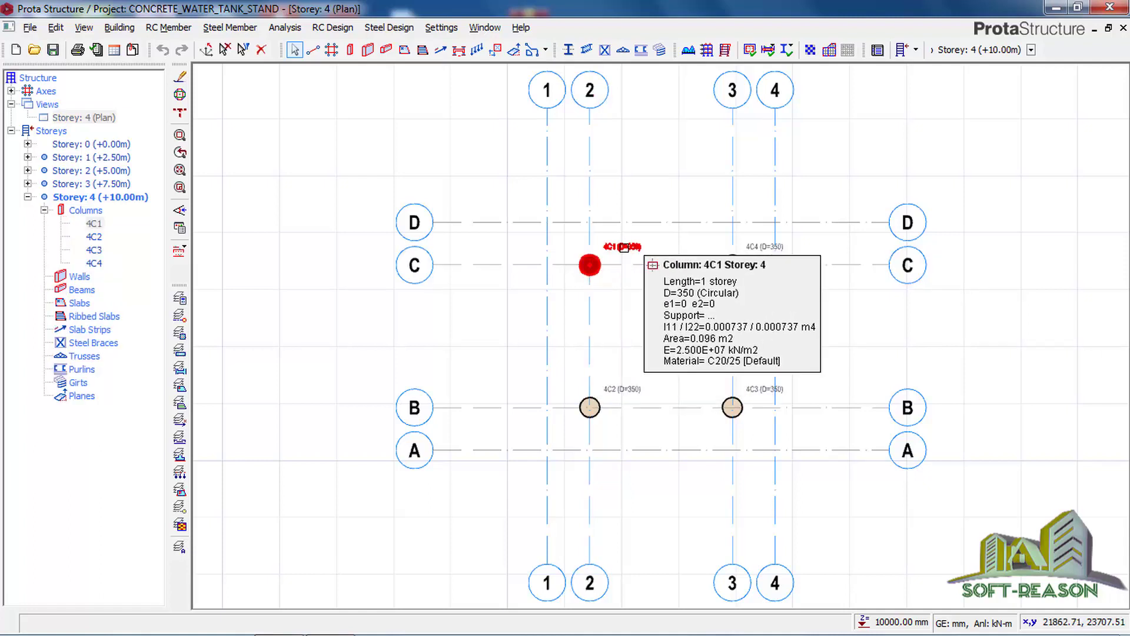
right_click(661, 246)
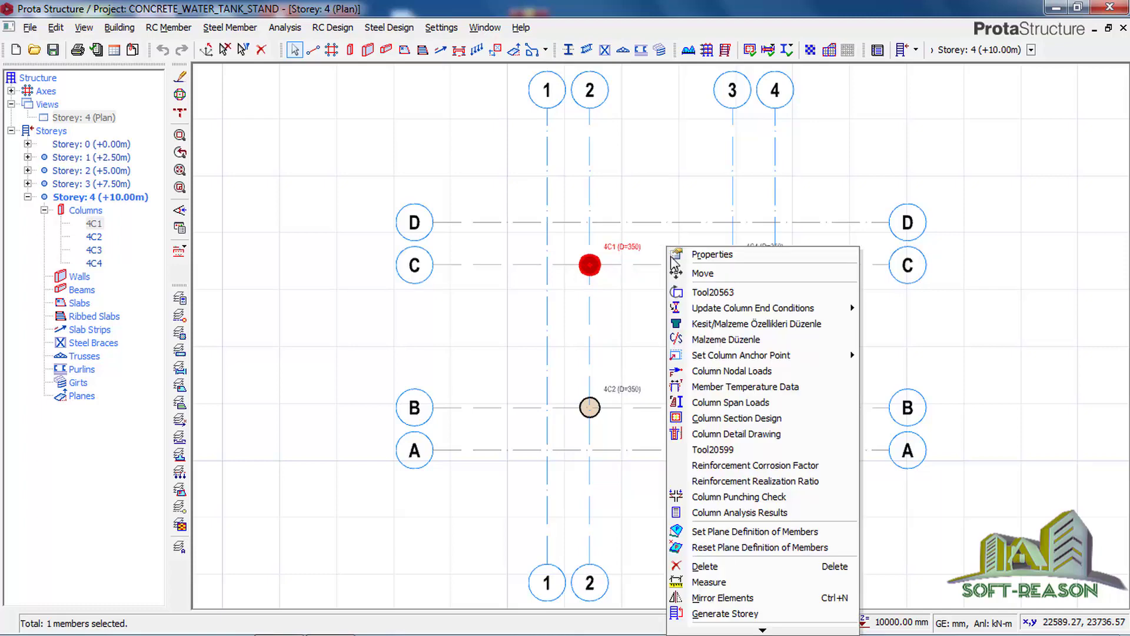
click(703, 253)
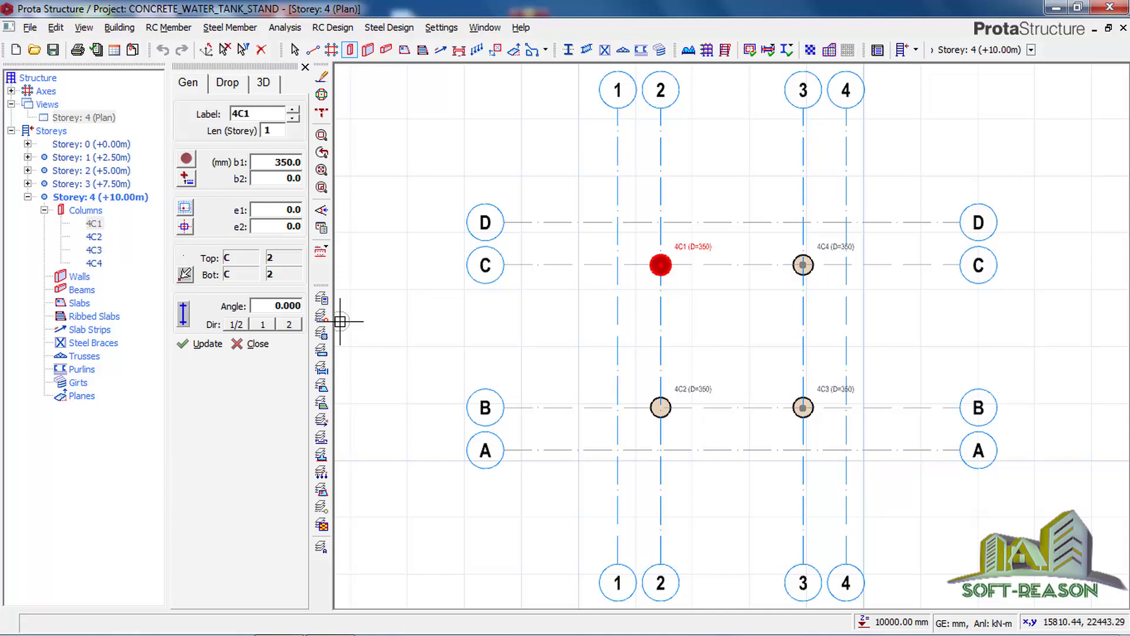
click(228, 84)
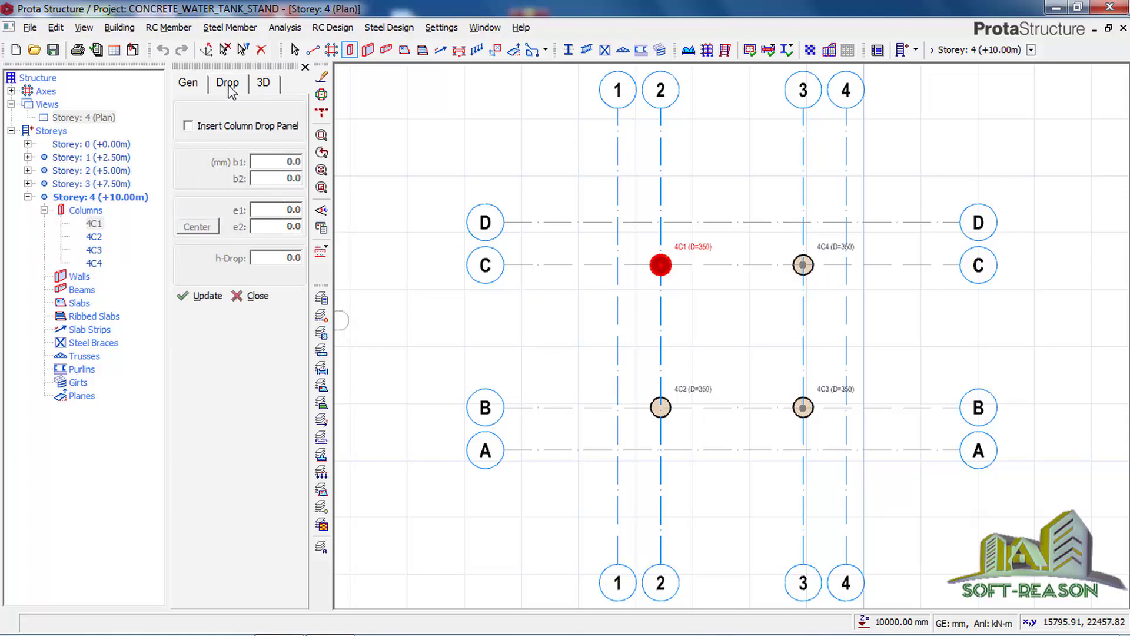
click(204, 127)
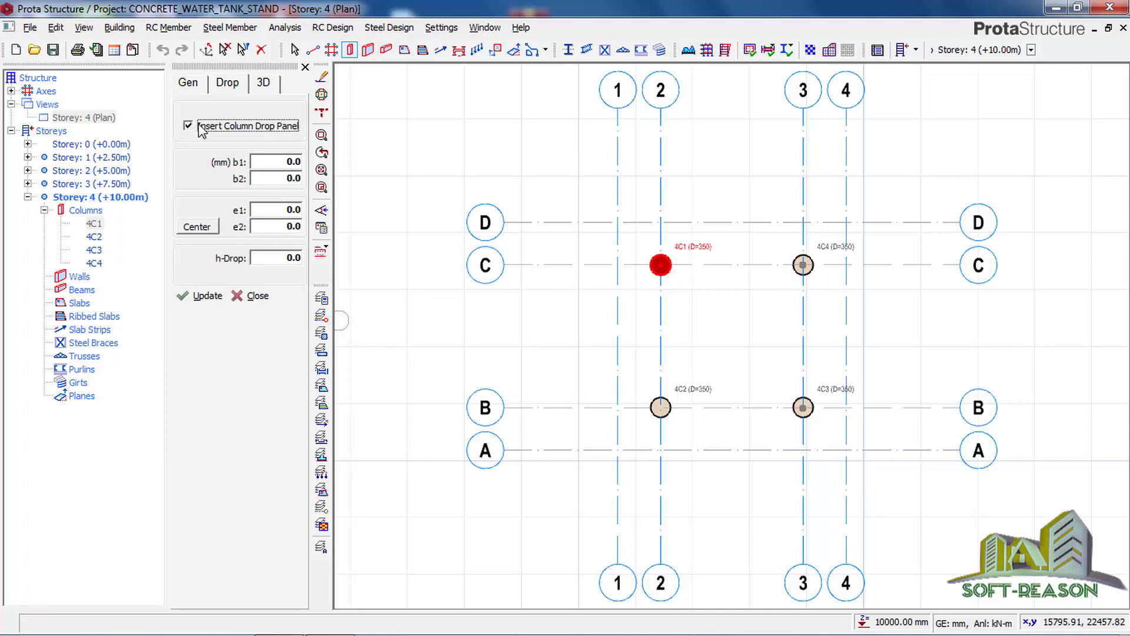
Set 4C1's drop panel to 450 × 450 mm, centred, 500 mm deep, and apply it
click(290, 161)
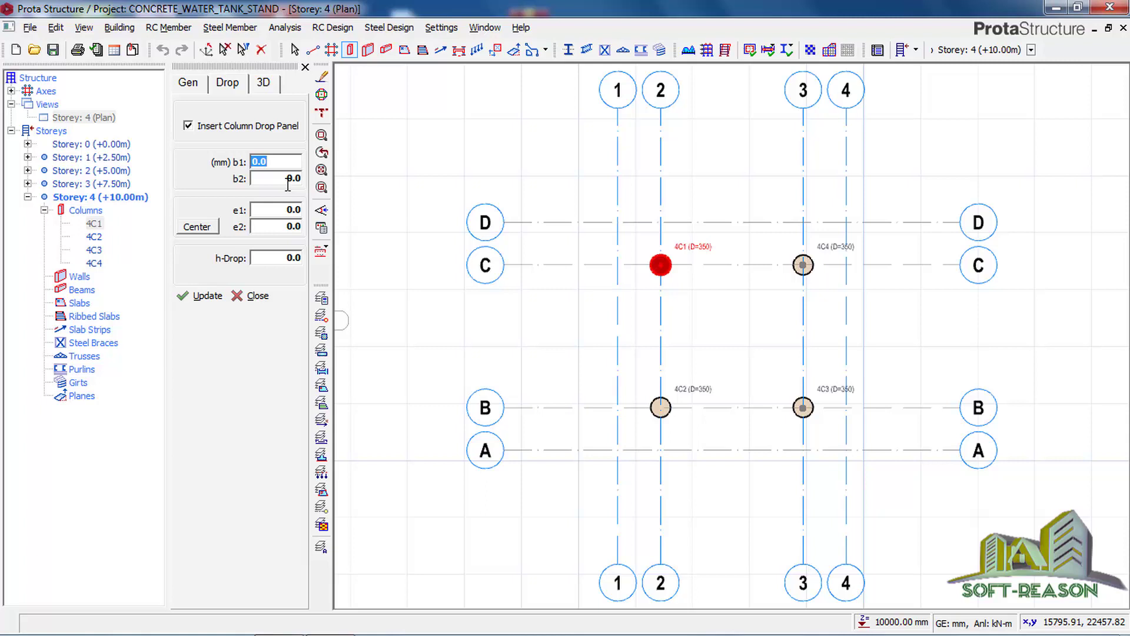
text(450)
key(Tab)
text(4)
click(196, 230)
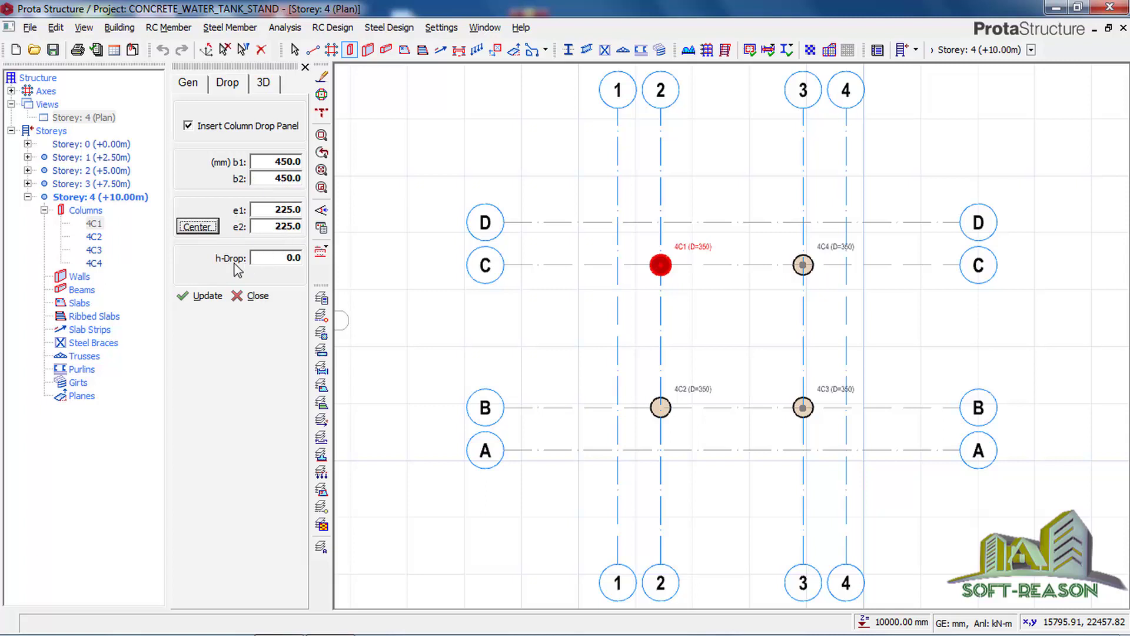
double_click(290, 259)
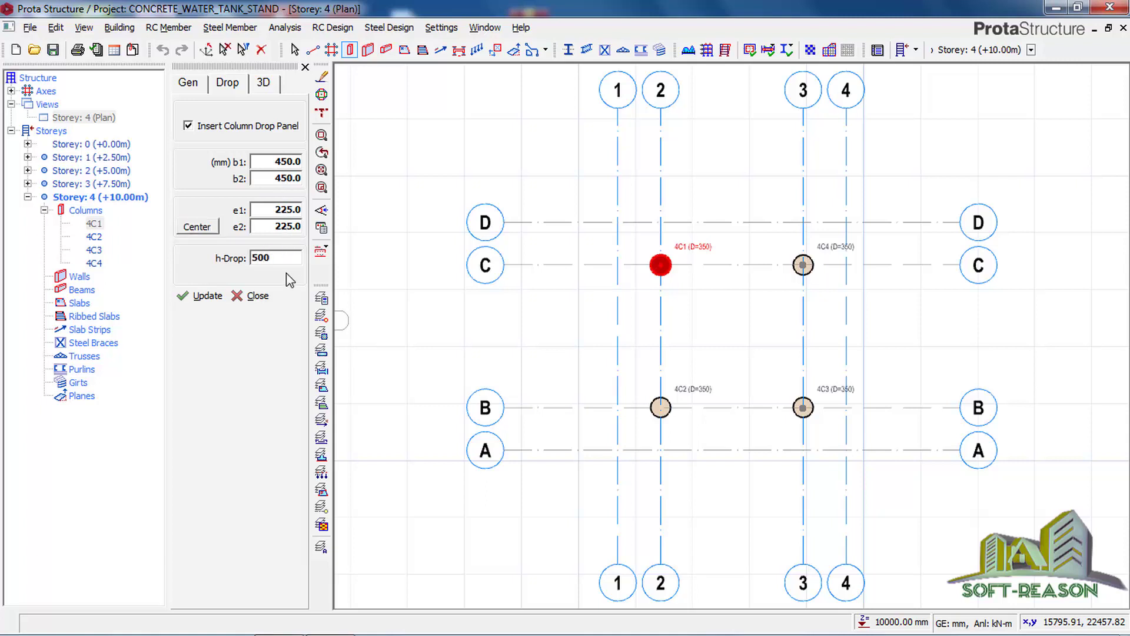
click(199, 296)
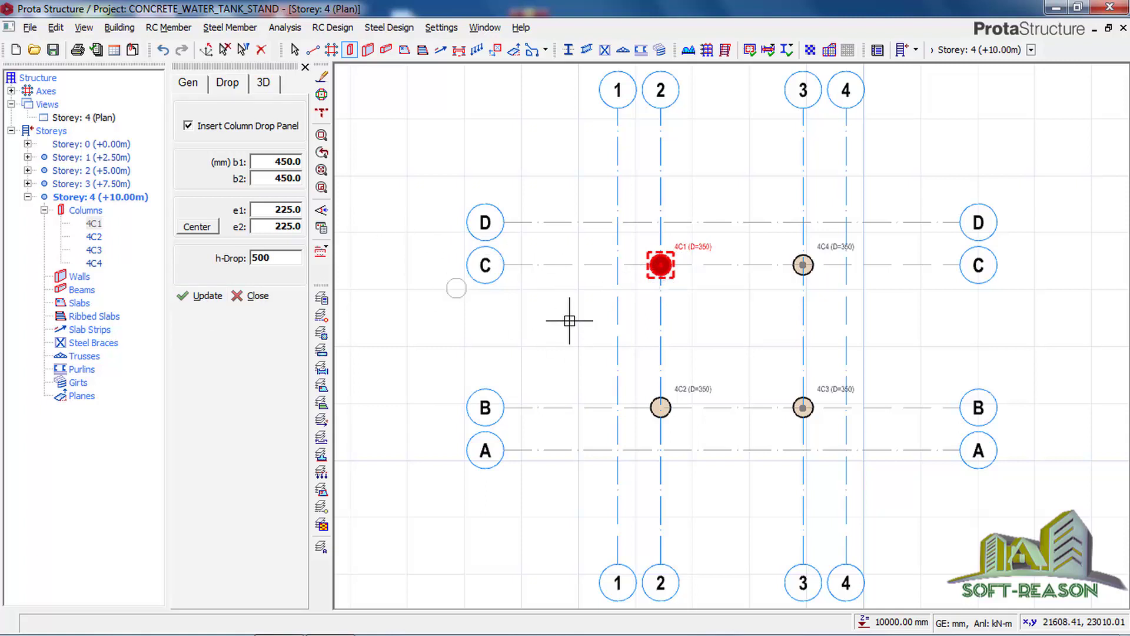
Glance at 4C1's 3D end settings, then close its properties and deselect the column
click(264, 84)
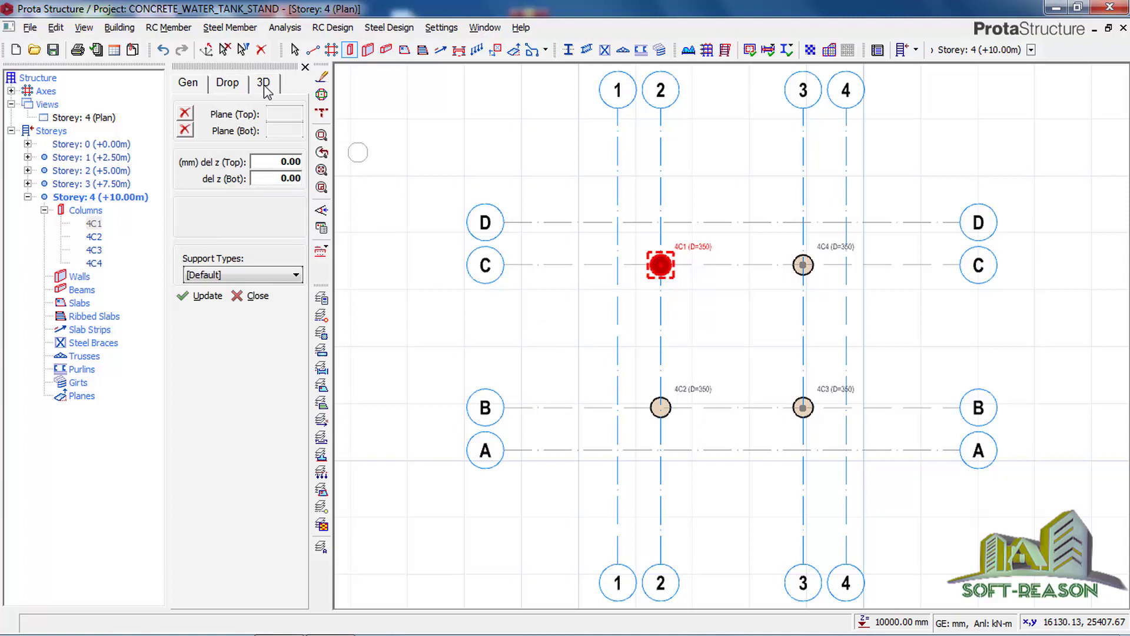
click(228, 84)
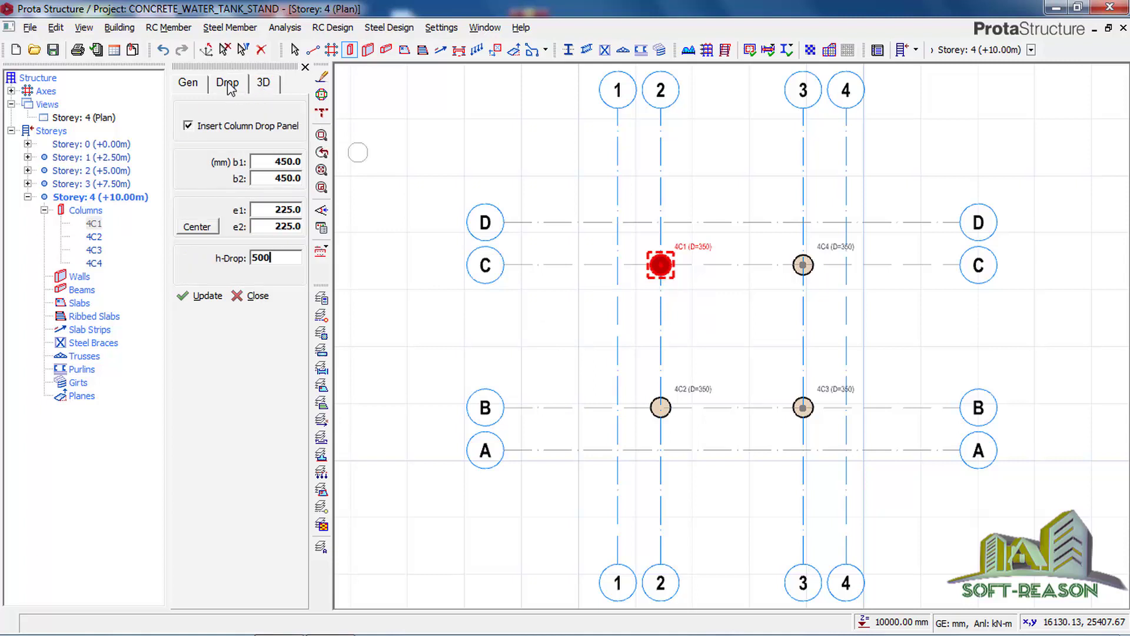
click(257, 296)
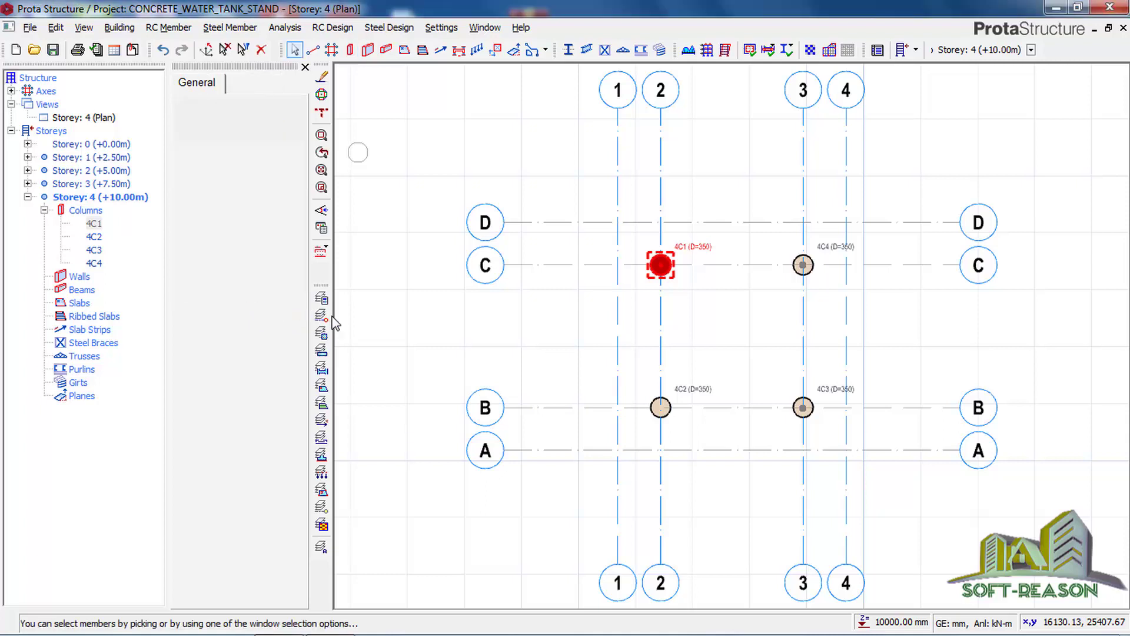
key(Escape)
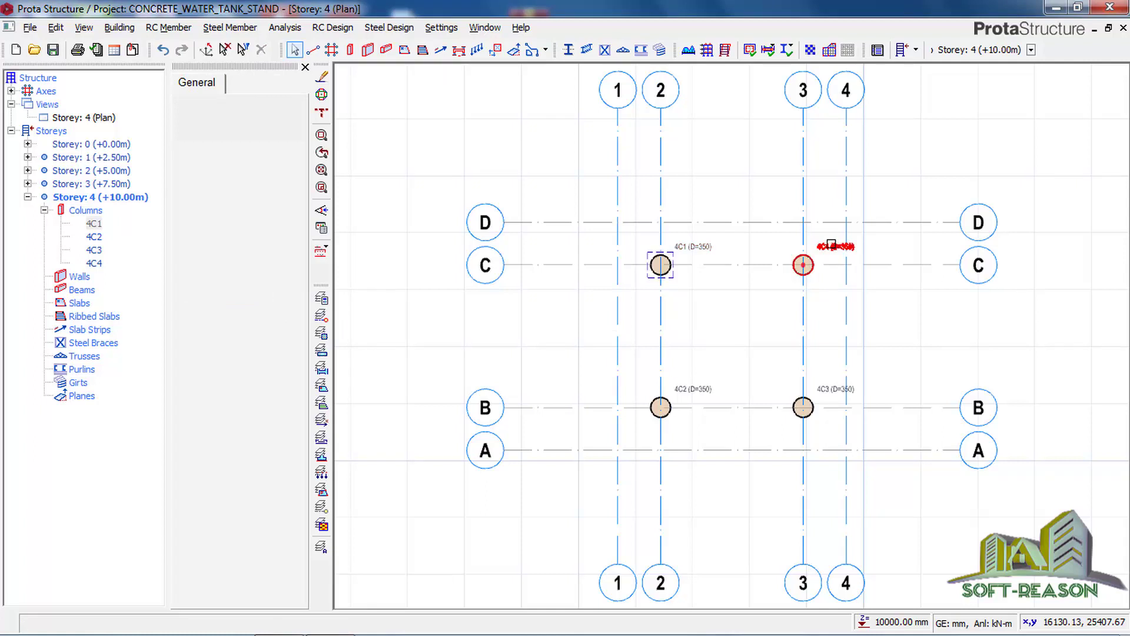
Open column 4C4's properties and enable Insert Column Drop Panel
click(831, 244)
right_click(836, 244)
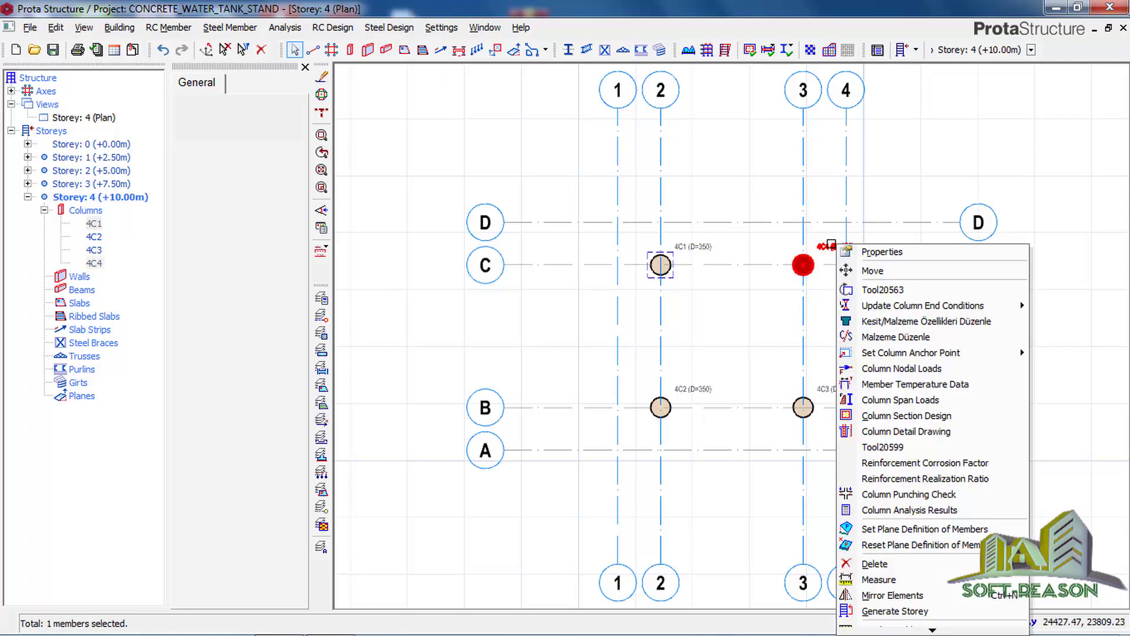
click(882, 252)
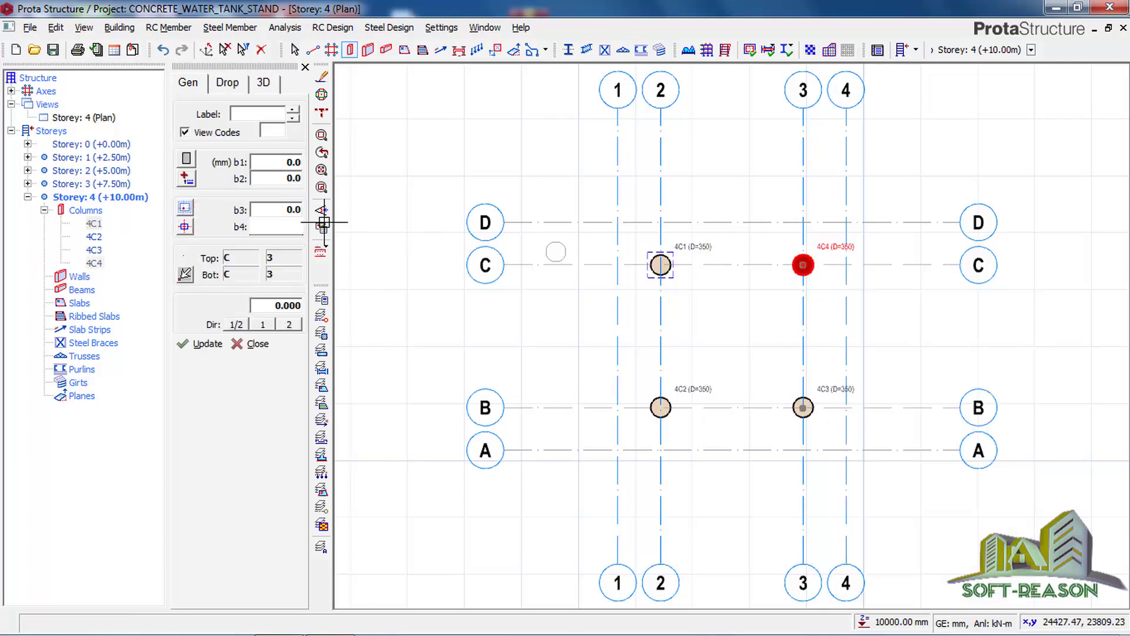
click(236, 85)
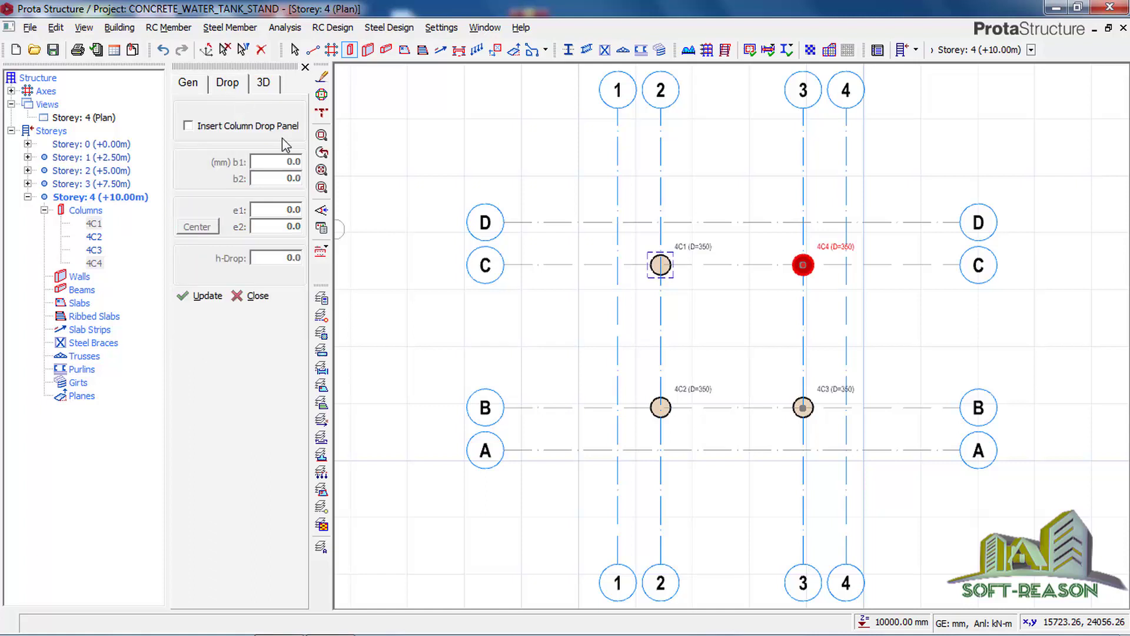
click(200, 131)
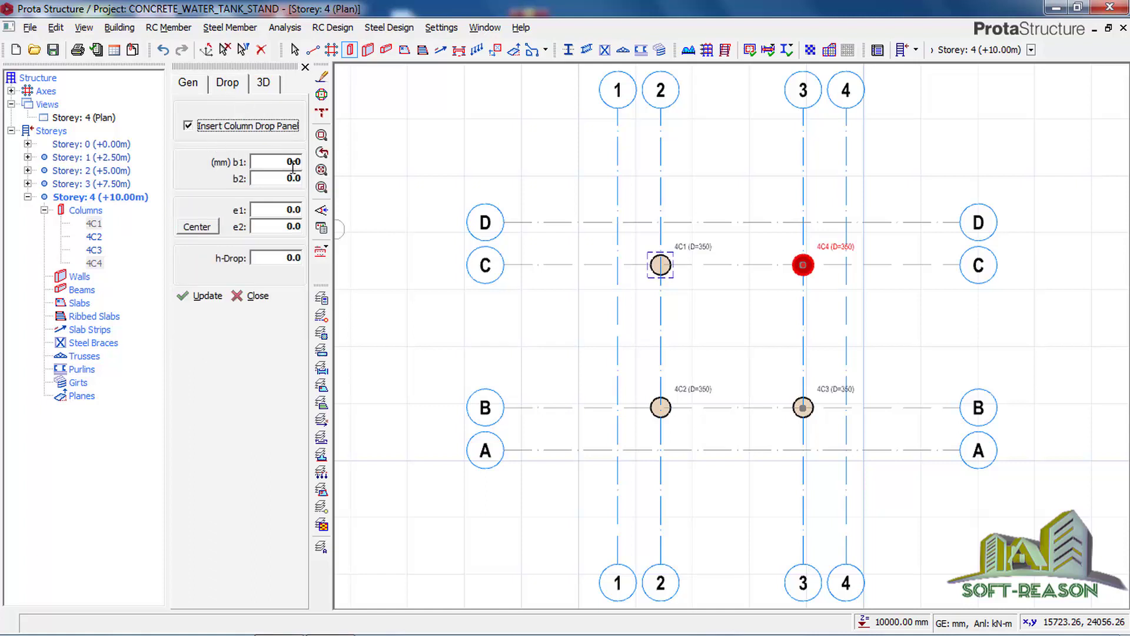
Set 4C4's drop panel to 450 × 450 mm, centred, 500 mm deep, and apply it
click(292, 163)
text(450)
click(286, 179)
text(45)
click(196, 227)
click(282, 255)
text(5)
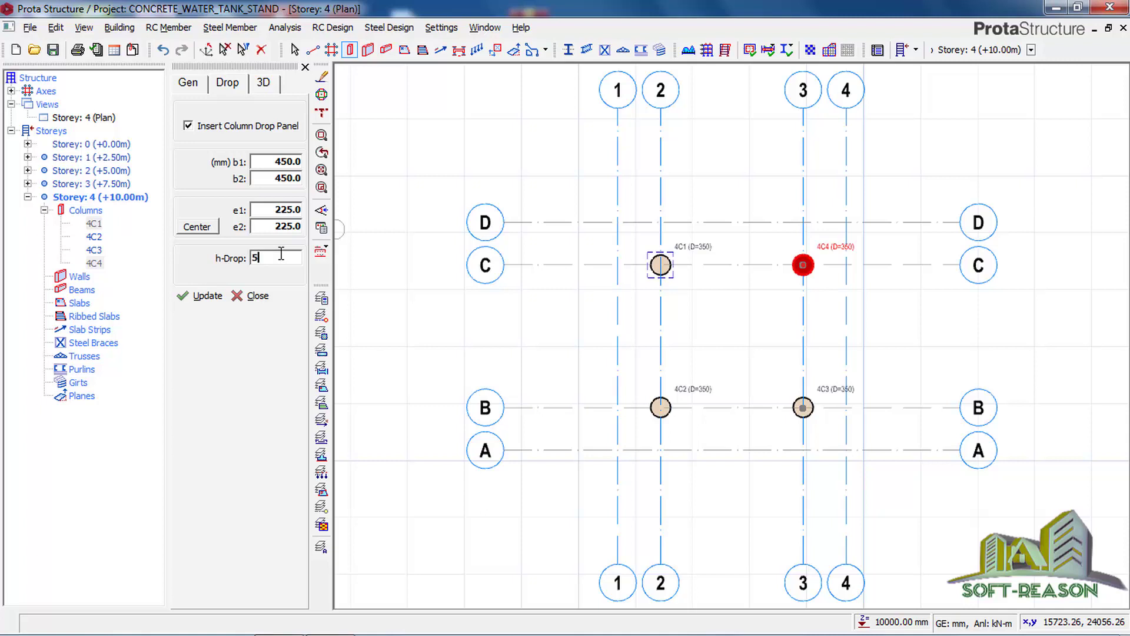
text(00)
click(201, 297)
key(Escape)
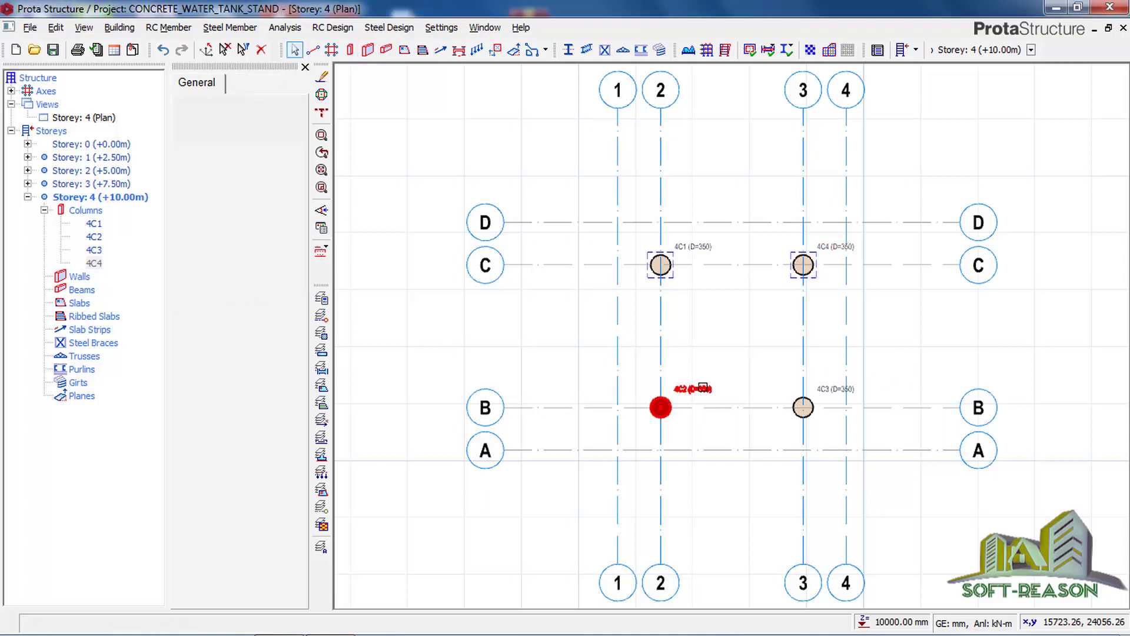
Open column 4C2's properties and enable Insert Column Drop Panel
right_click(702, 386)
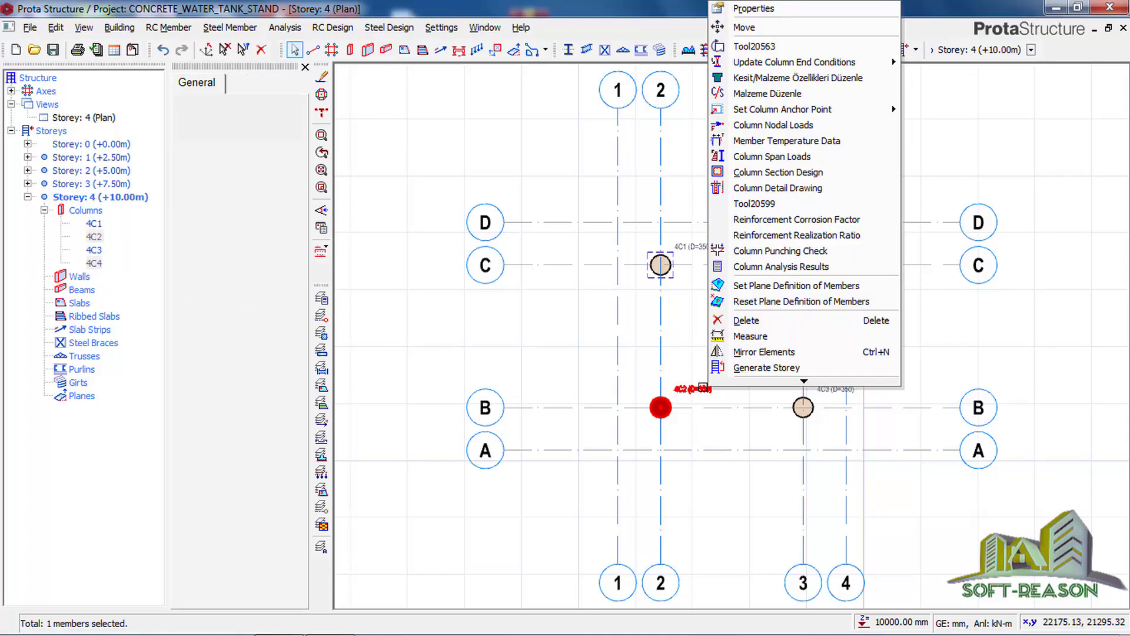
click(754, 11)
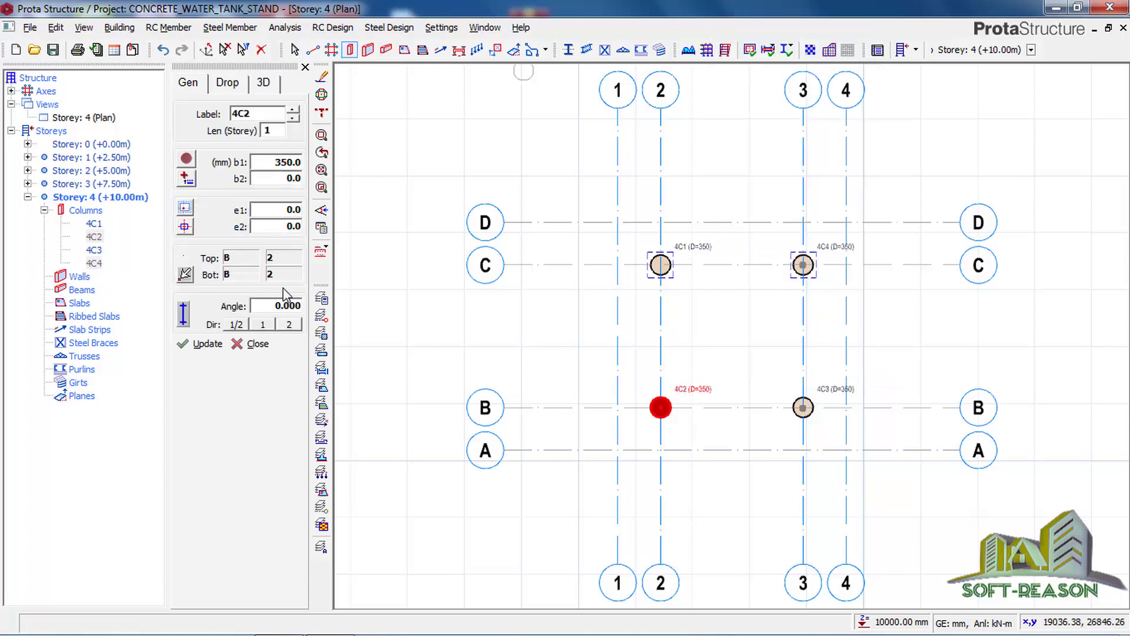
click(227, 84)
click(188, 125)
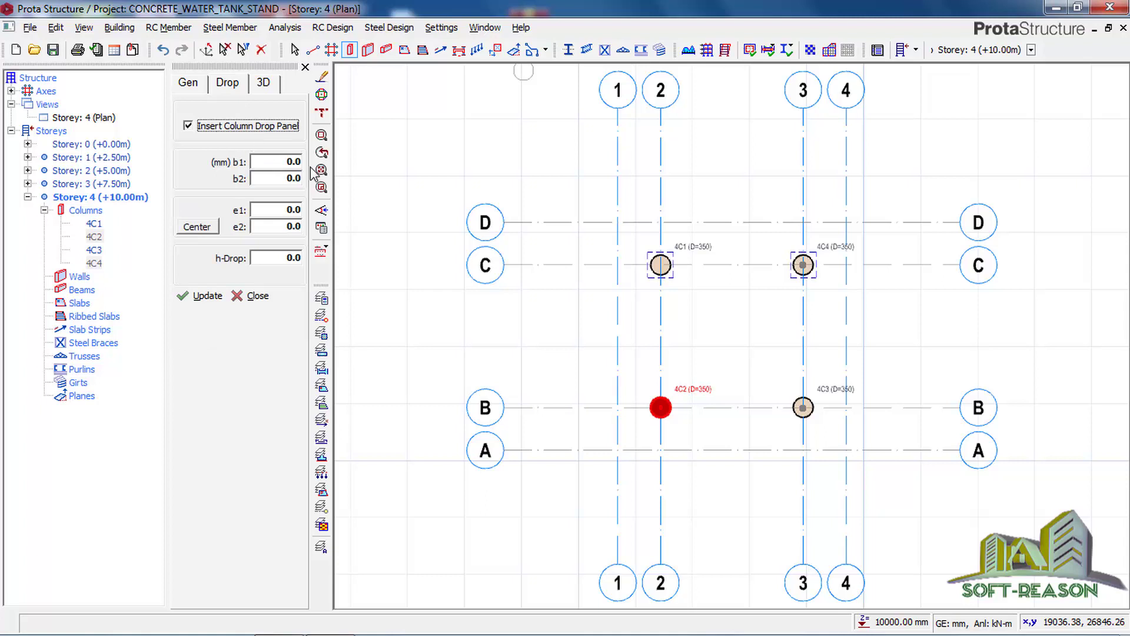
Set 4C2's drop panel to 450 × 450 mm, centred, 500 mm deep, apply it and close
click(298, 165)
text(45)
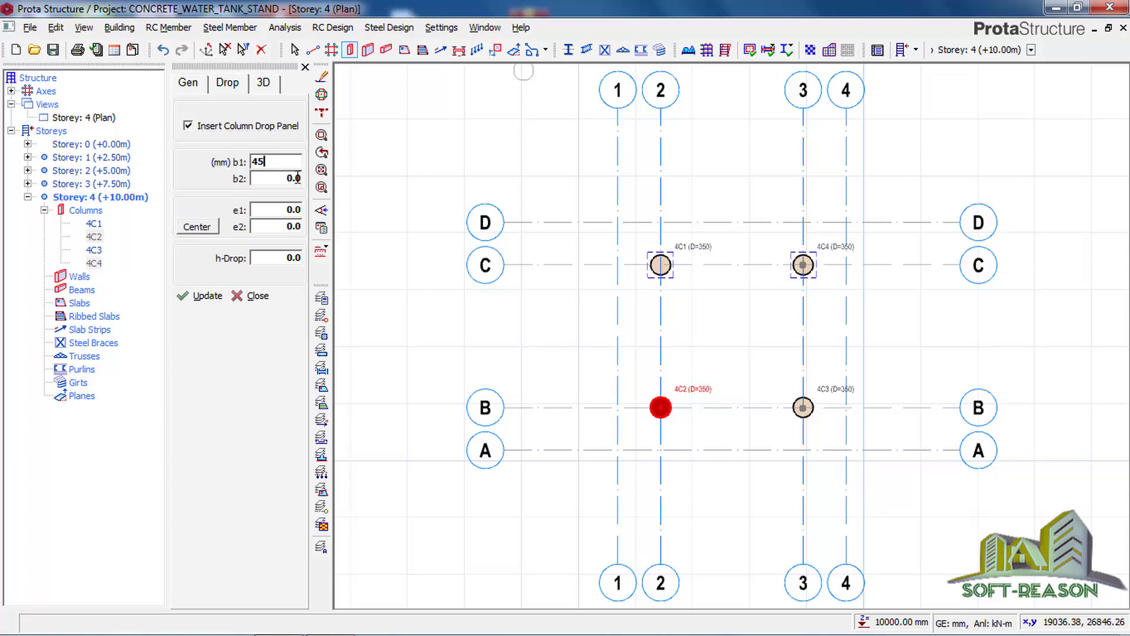
text(0)
click(291, 178)
text(450)
click(196, 227)
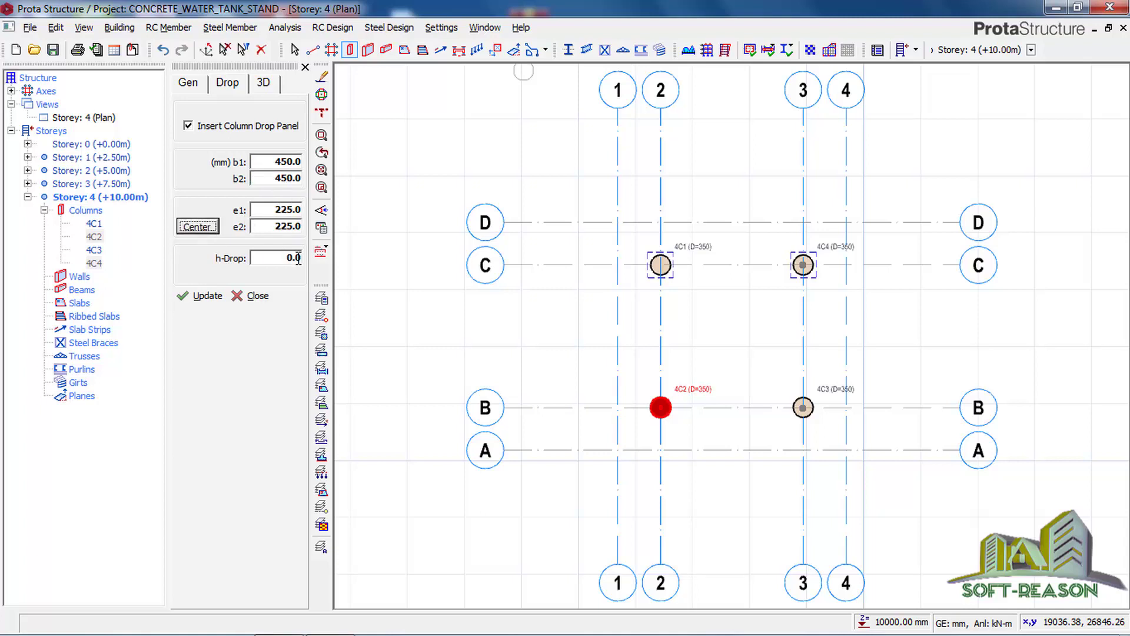
click(298, 259)
text(500)
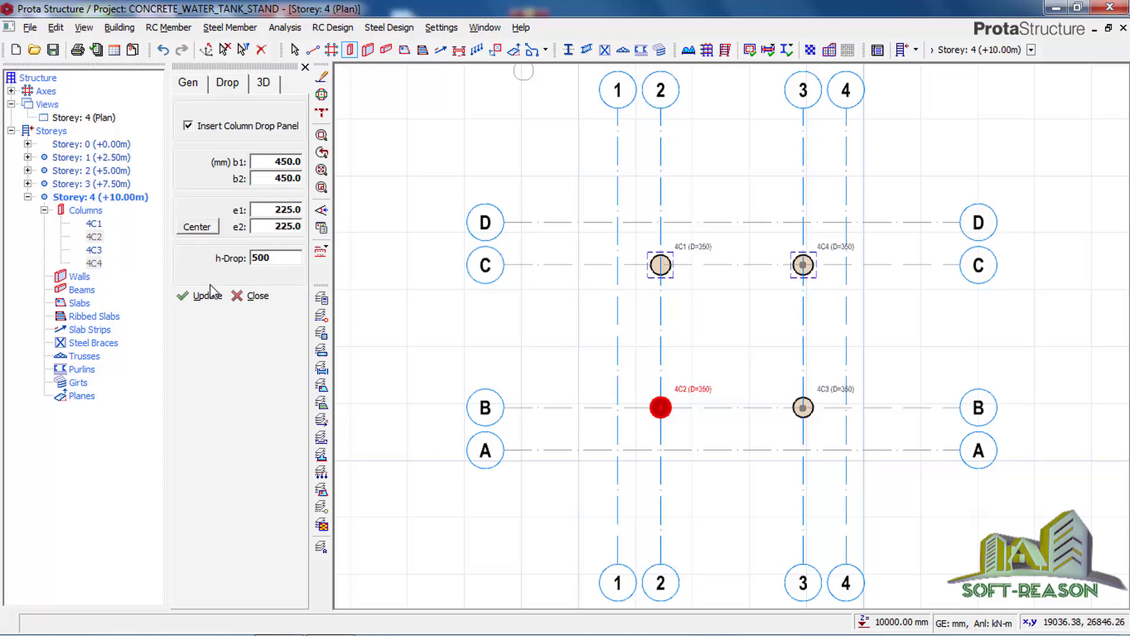
click(206, 296)
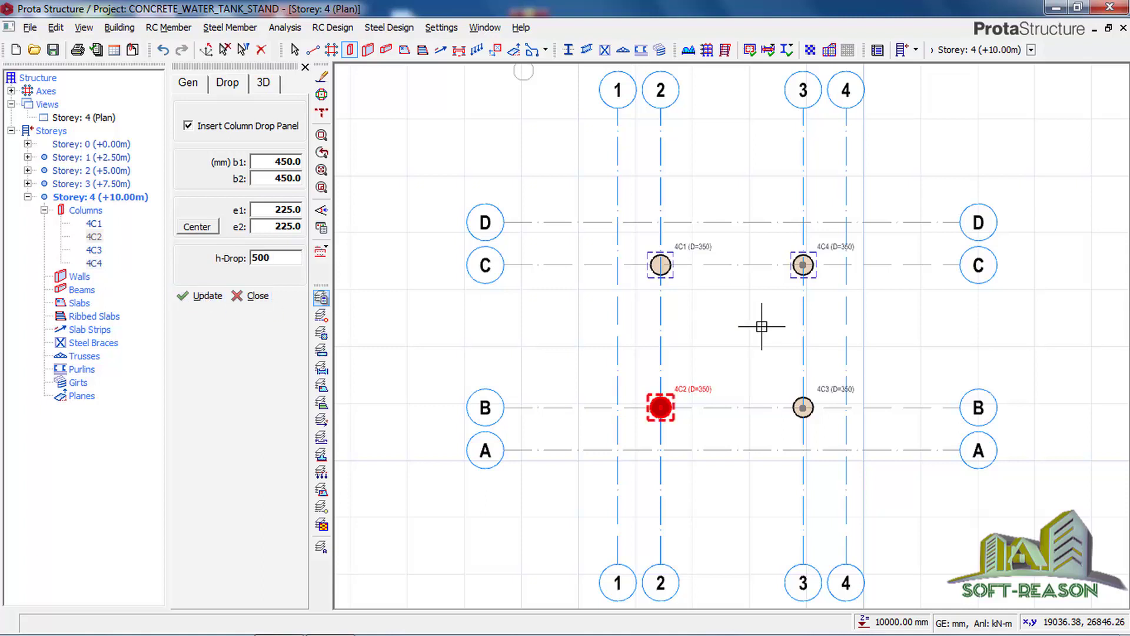
click(252, 296)
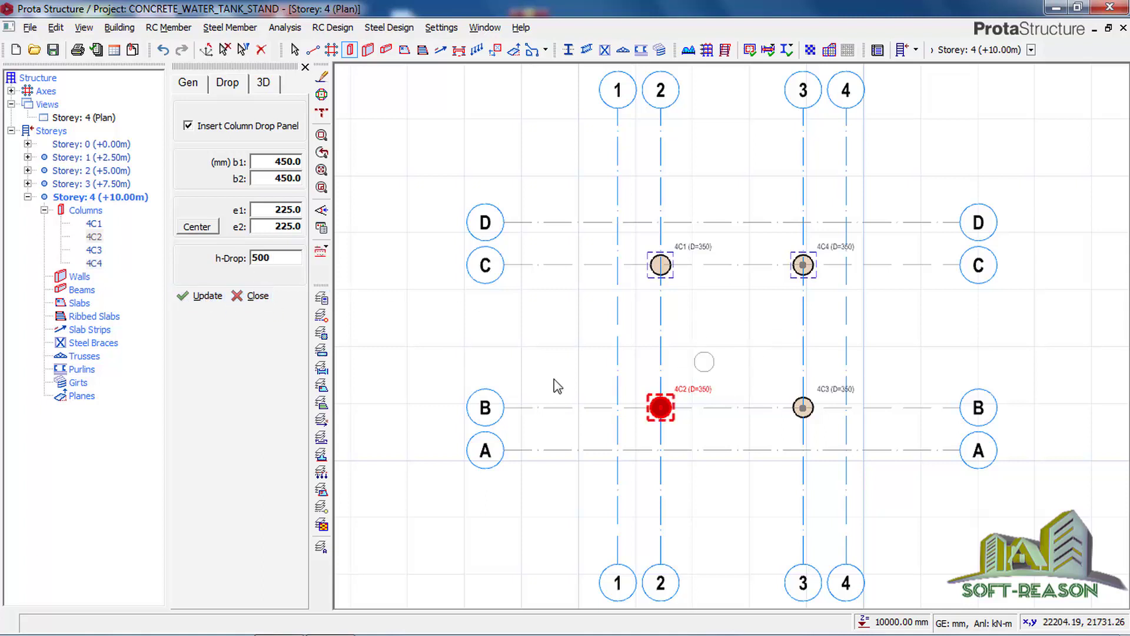
click(827, 390)
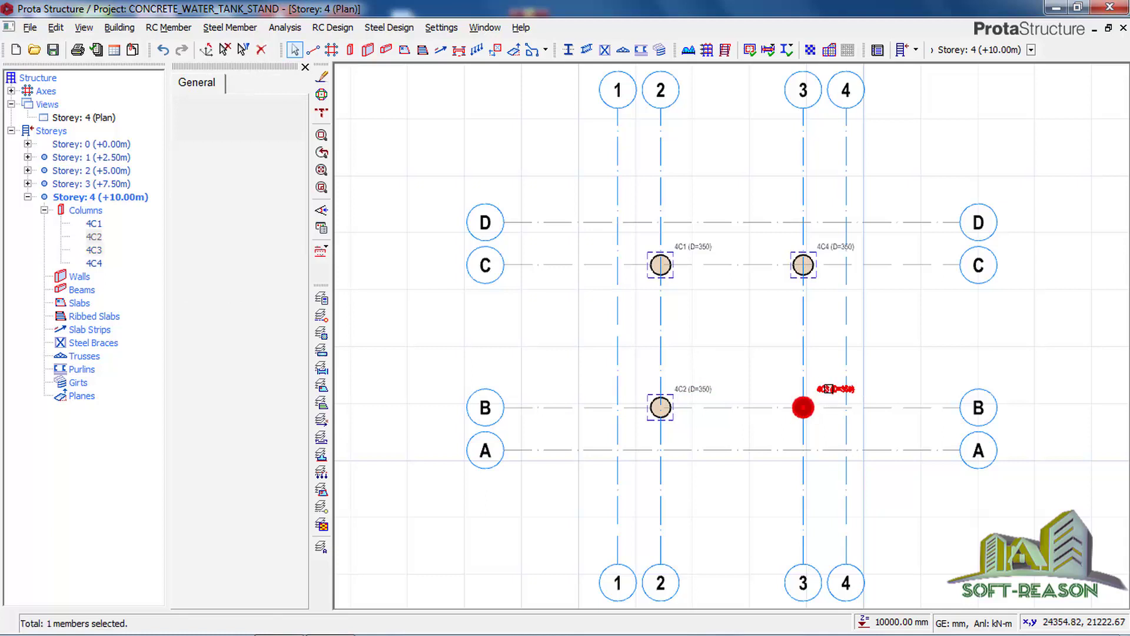
Open column 4C3's properties and enable Insert Column Drop Panel
right_click(831, 390)
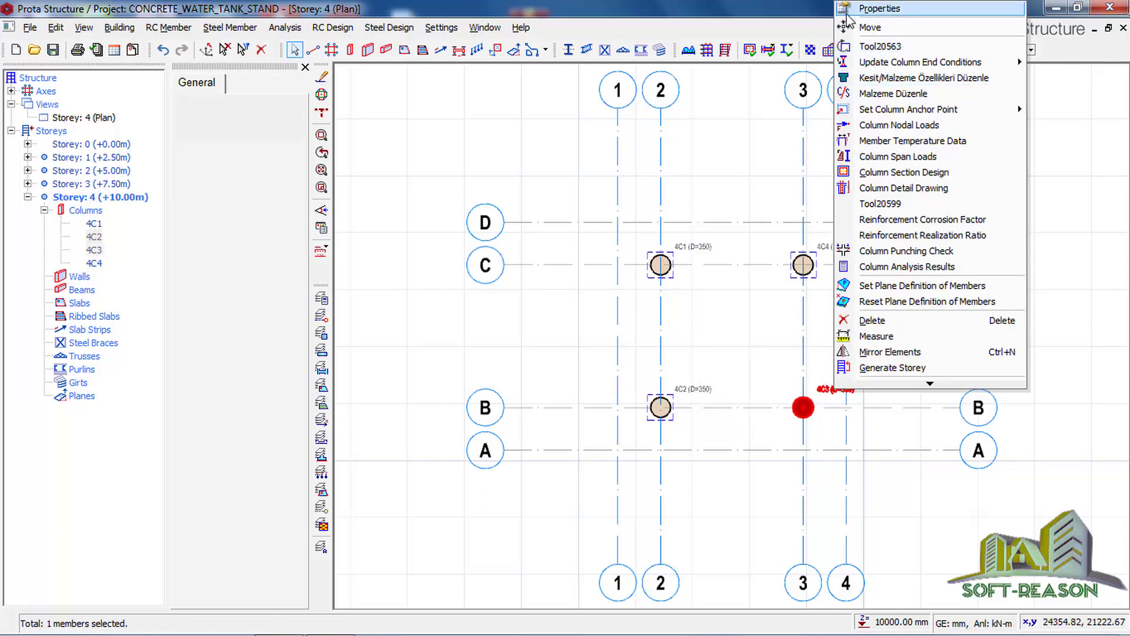
click(877, 9)
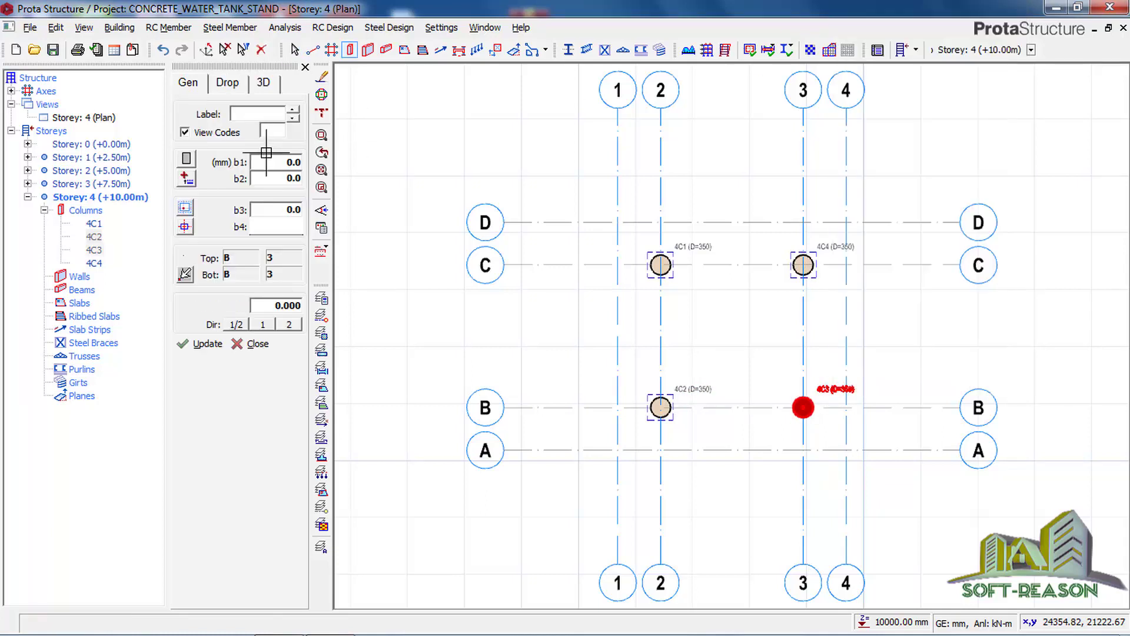
click(236, 83)
click(219, 147)
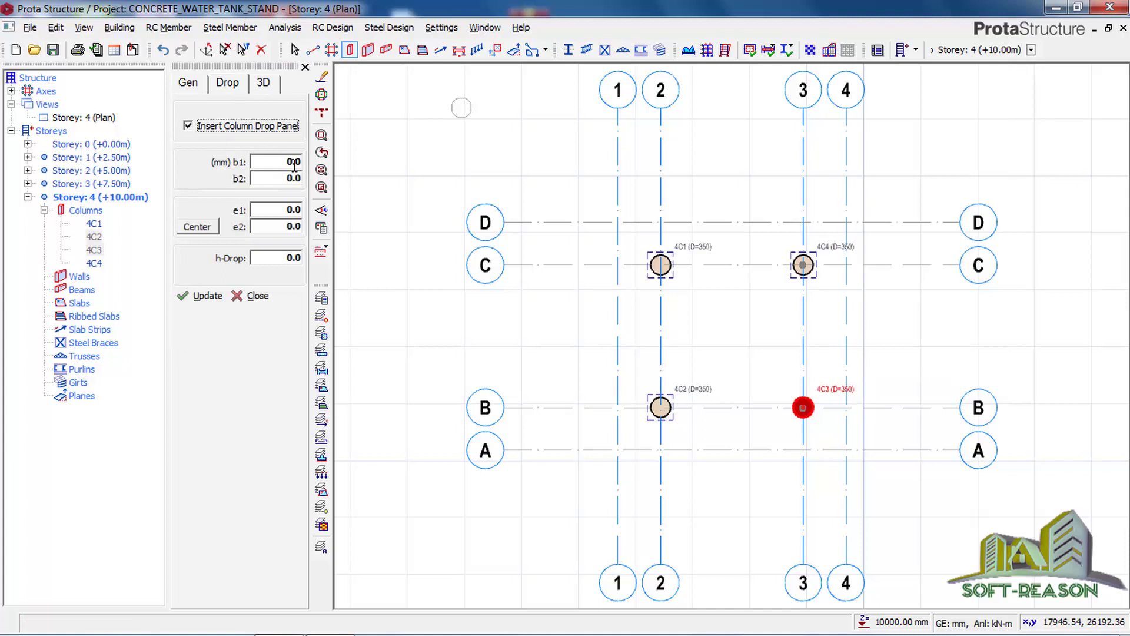
Set 4C3's drop panel to 450 × 450 mm, centred, 500 mm deep, and apply it
double_click(292, 162)
text(450)
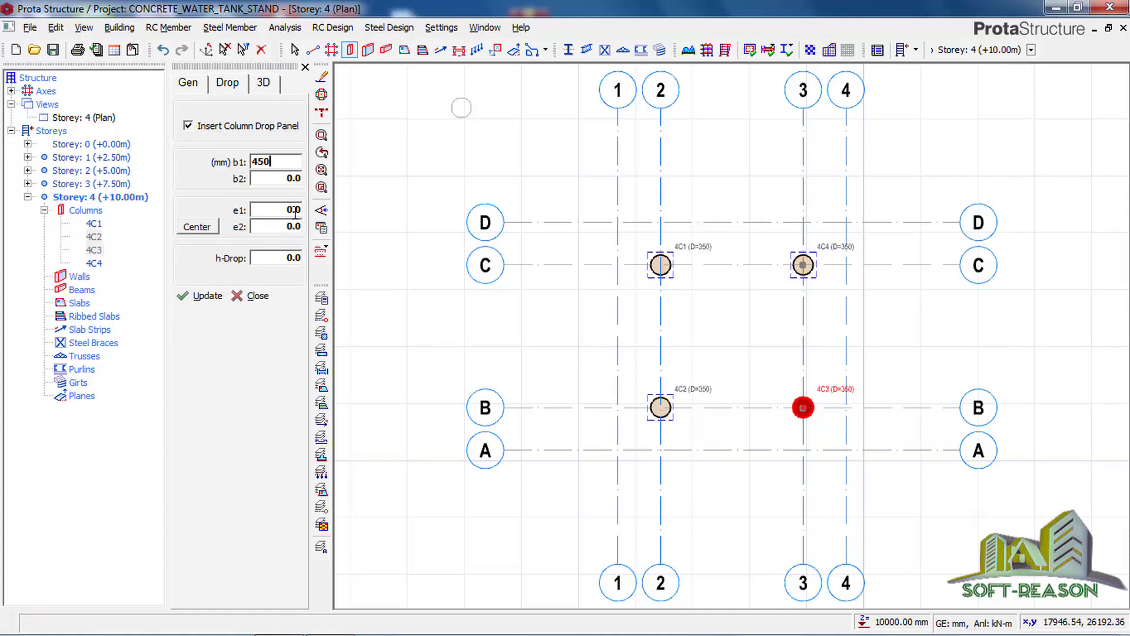
key(Tab)
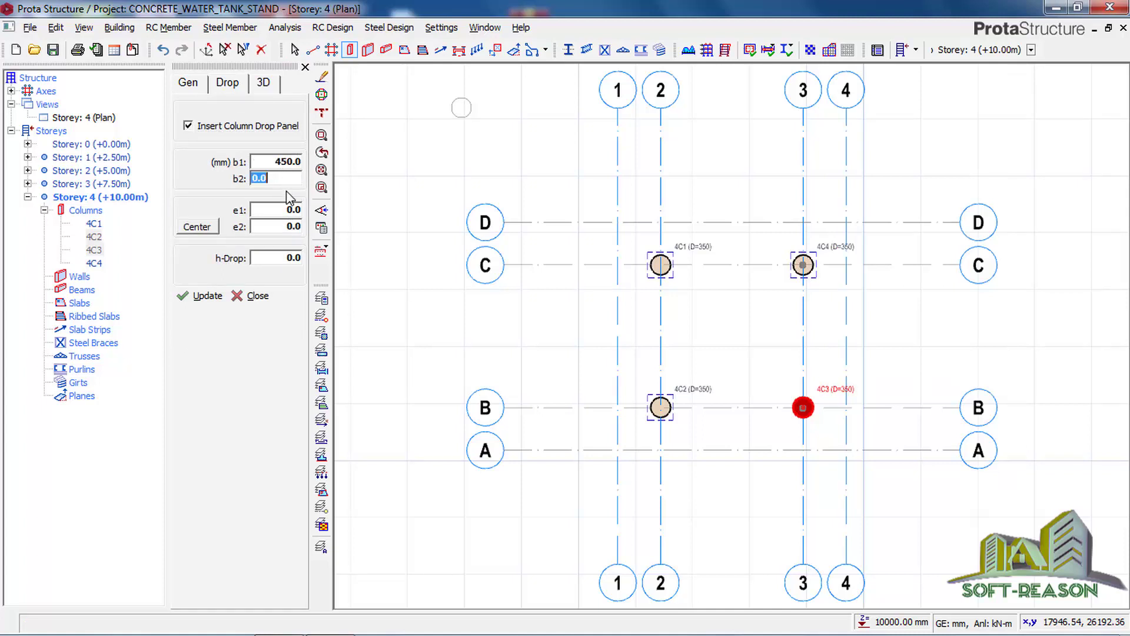
text(450)
click(197, 227)
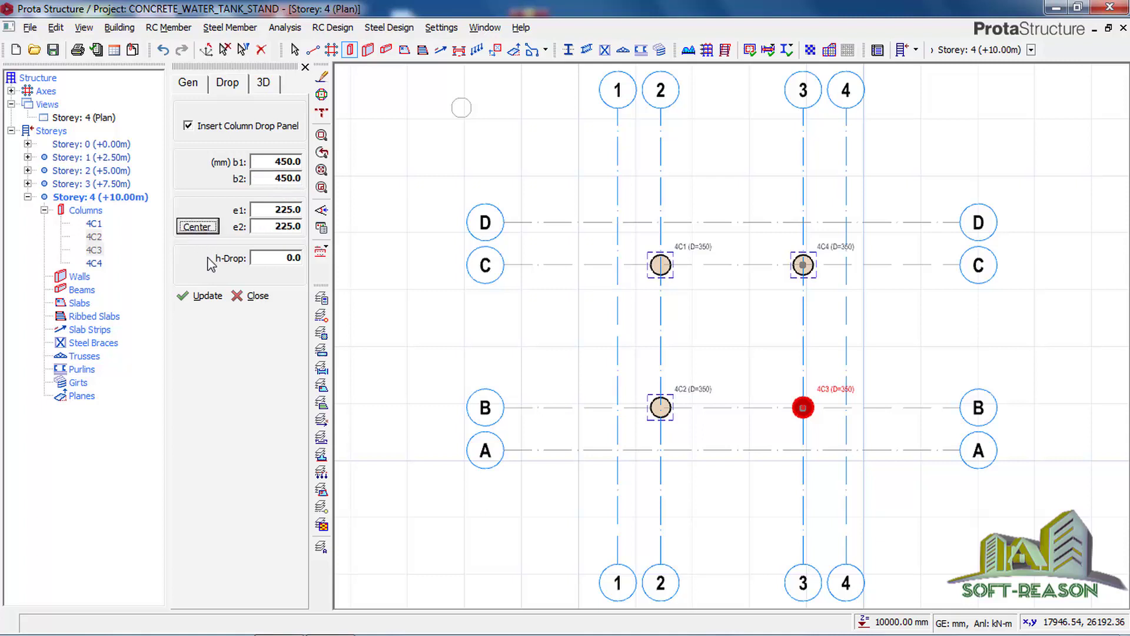
double_click(279, 258)
text(5)
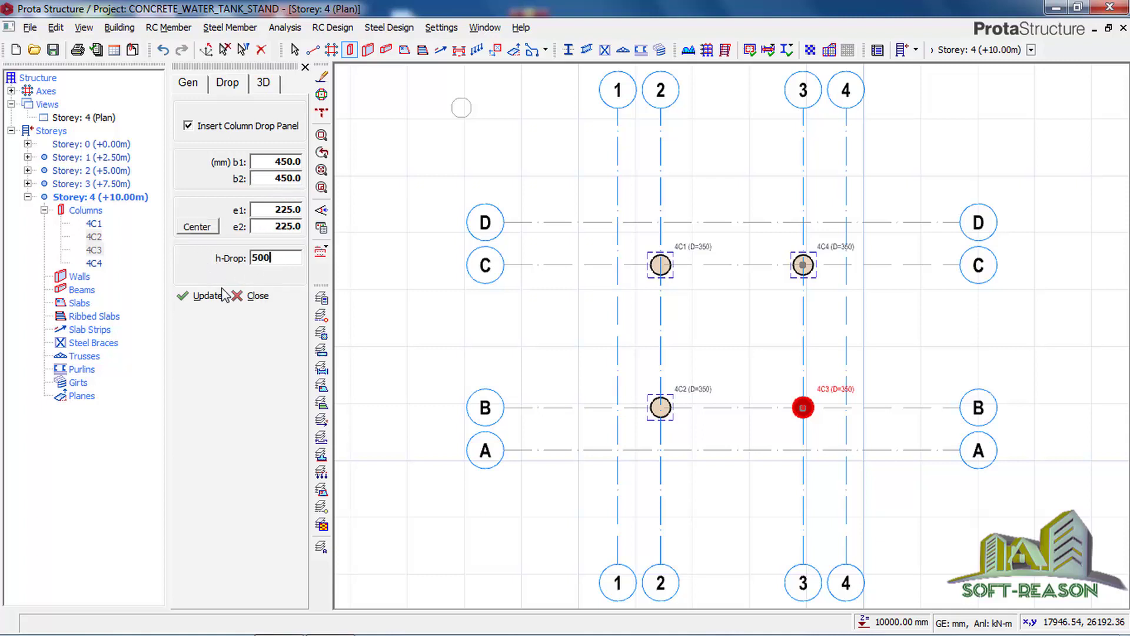
text(00)
click(222, 296)
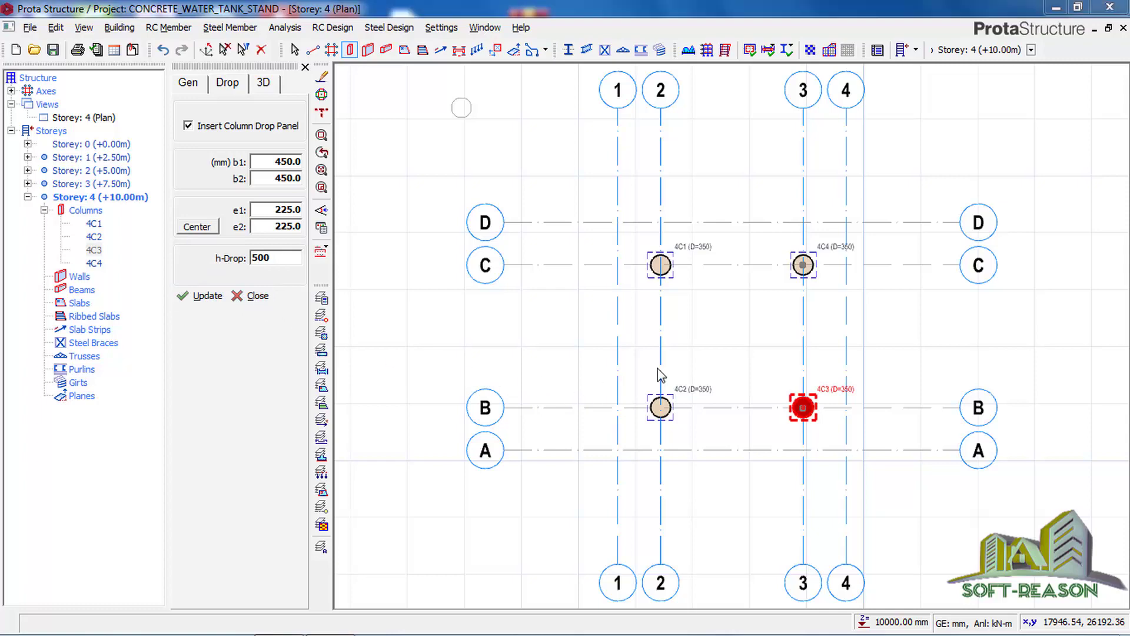
key(Escape)
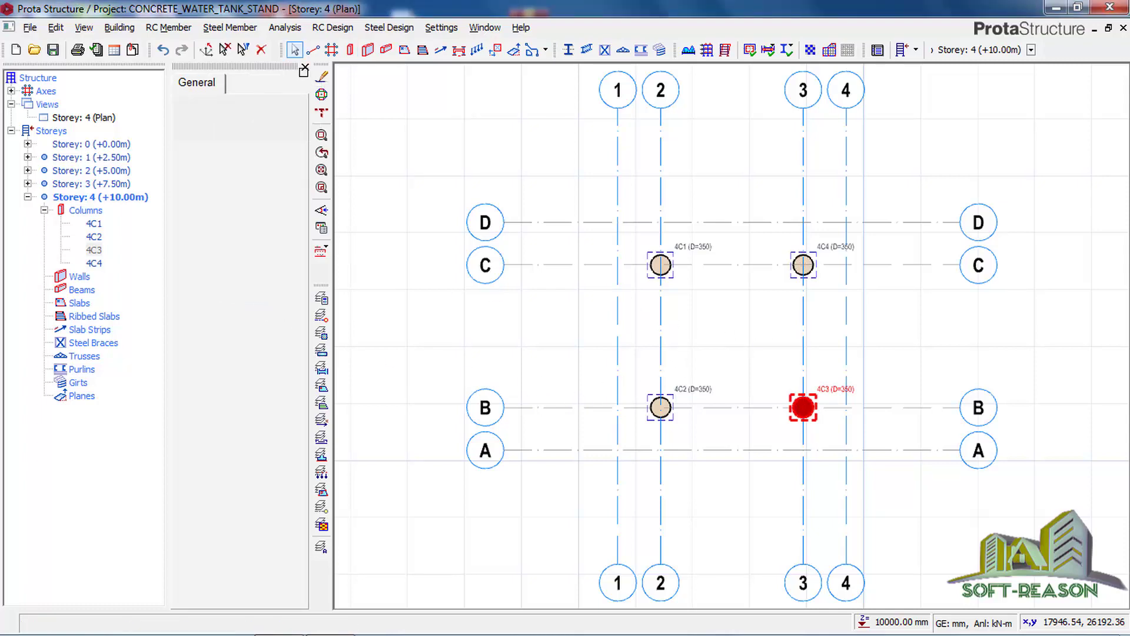
click(304, 69)
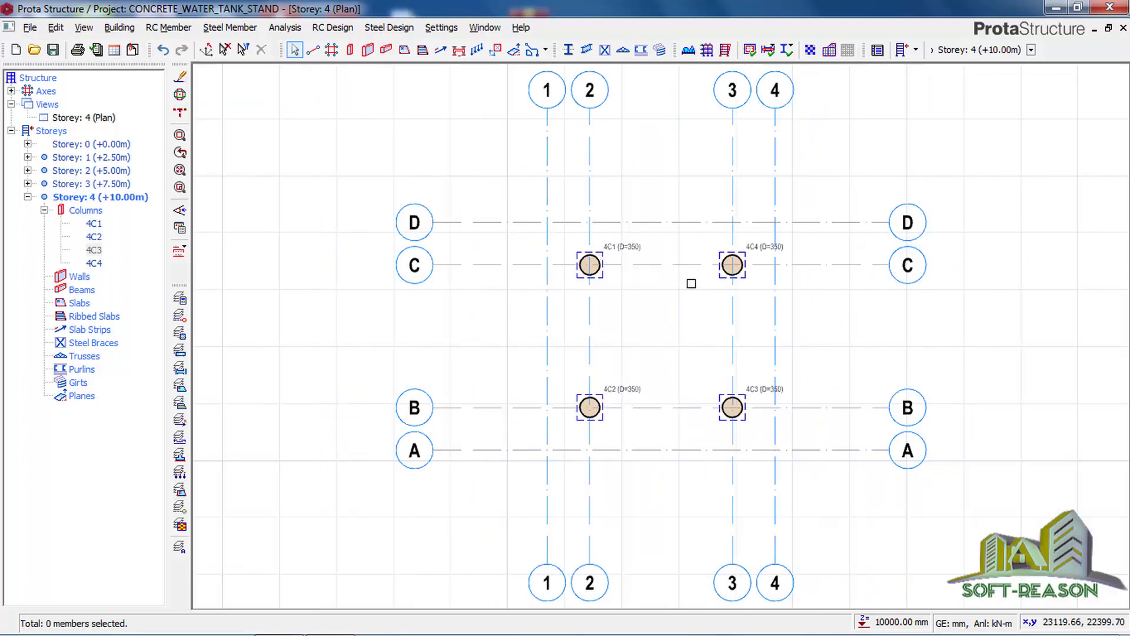
Show Storey 4 as a 3D model and orbit around the tower from both sides
click(84, 117)
right_click(86, 118)
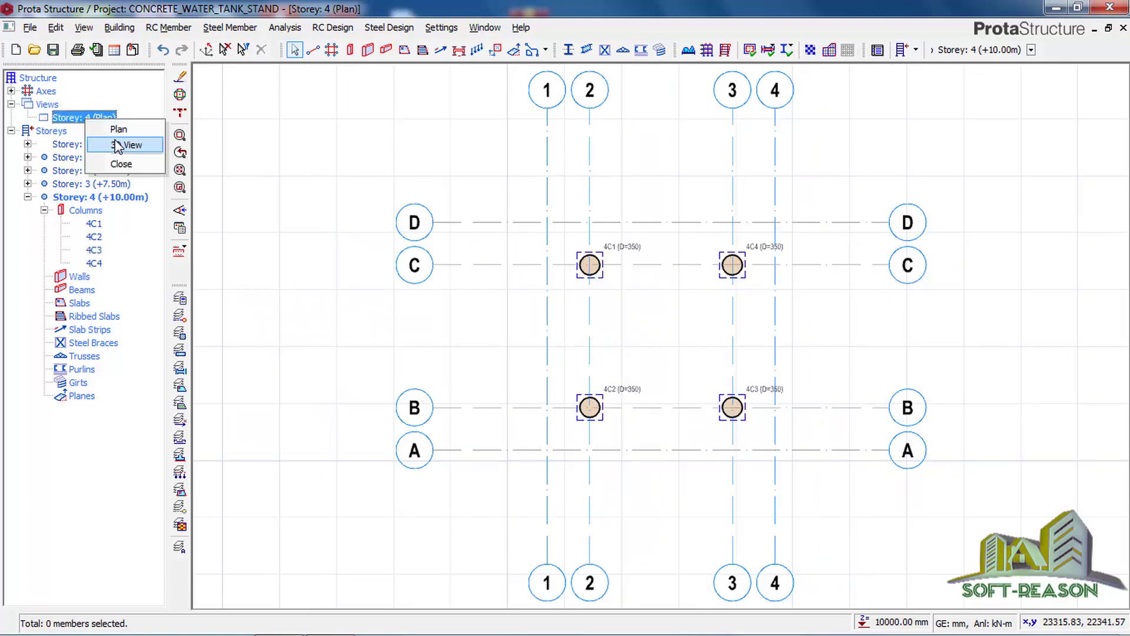
click(119, 145)
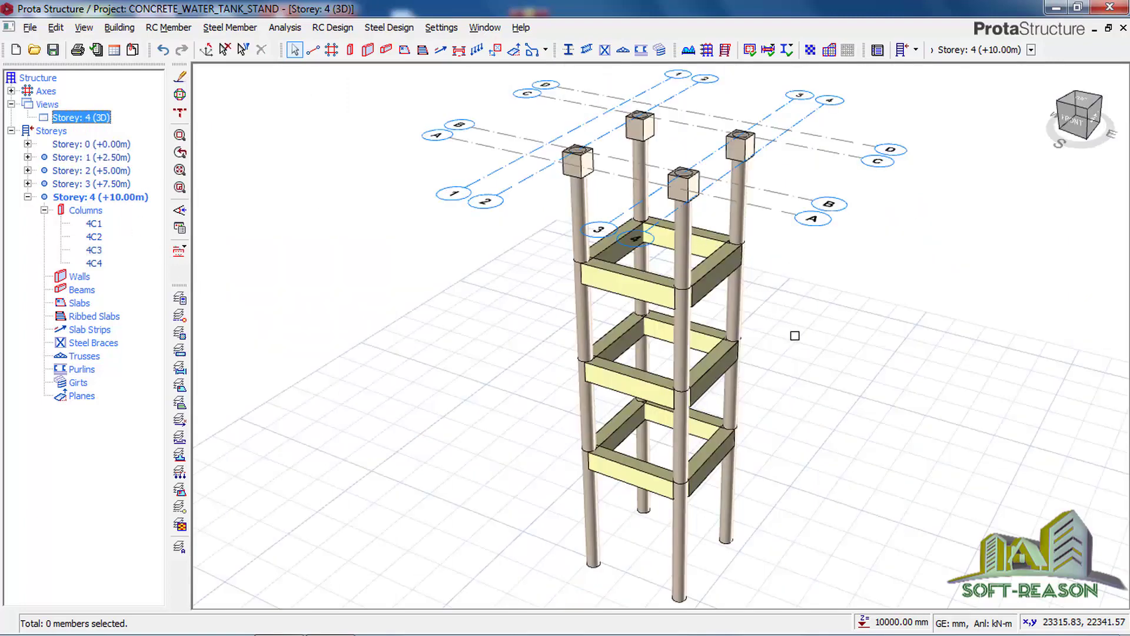
middle_drag(765, 328, 688, 317)
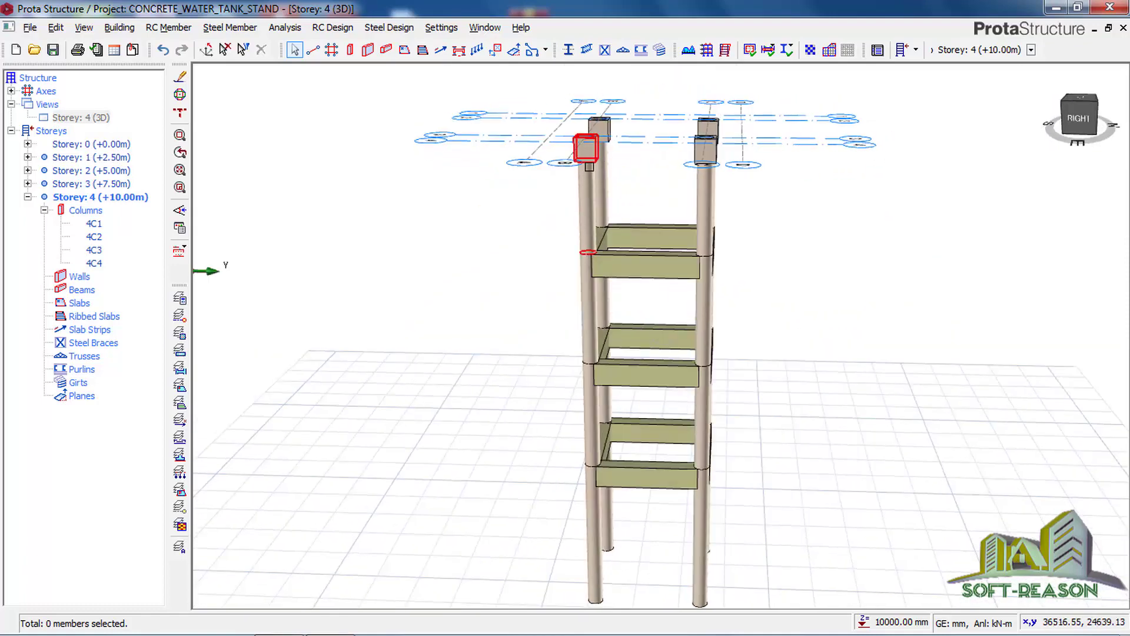
mouse_move(517, 341)
middle_down()
mouse_move(777, 312)
mouse_move(608, 345)
middle_up()
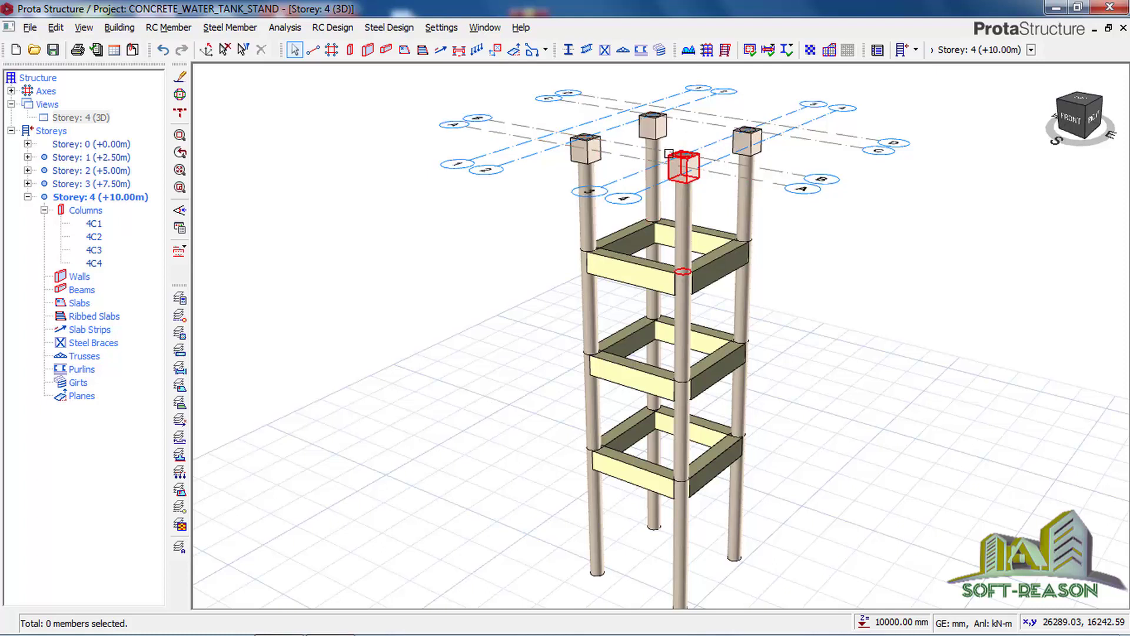
Save the project and switch the Storey 4 view back to plan
click(52, 49)
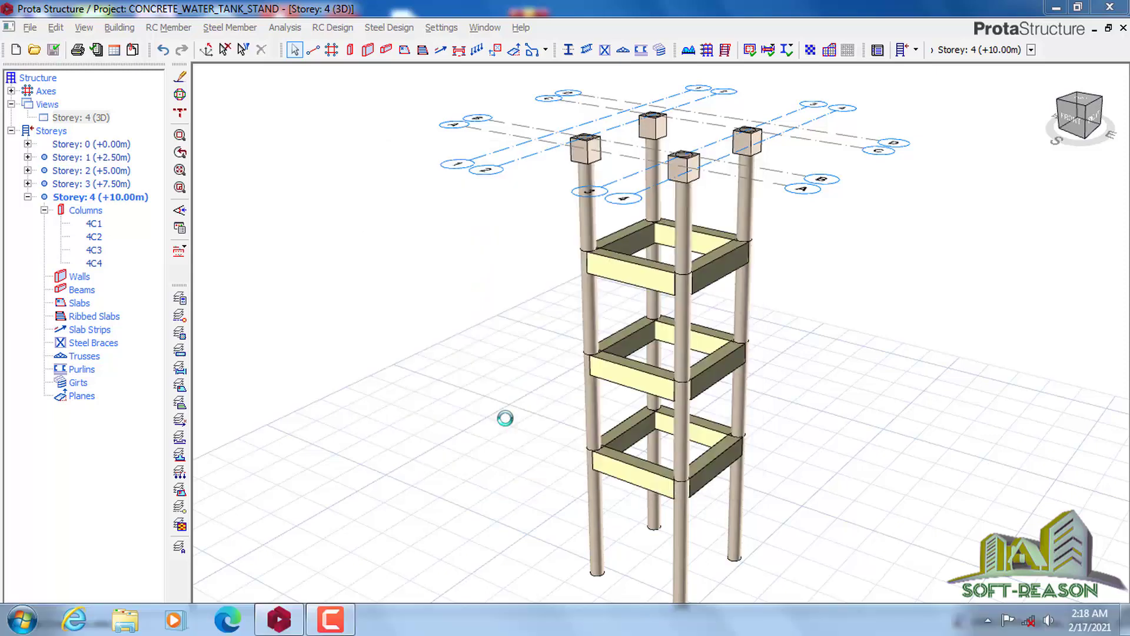
click(671, 152)
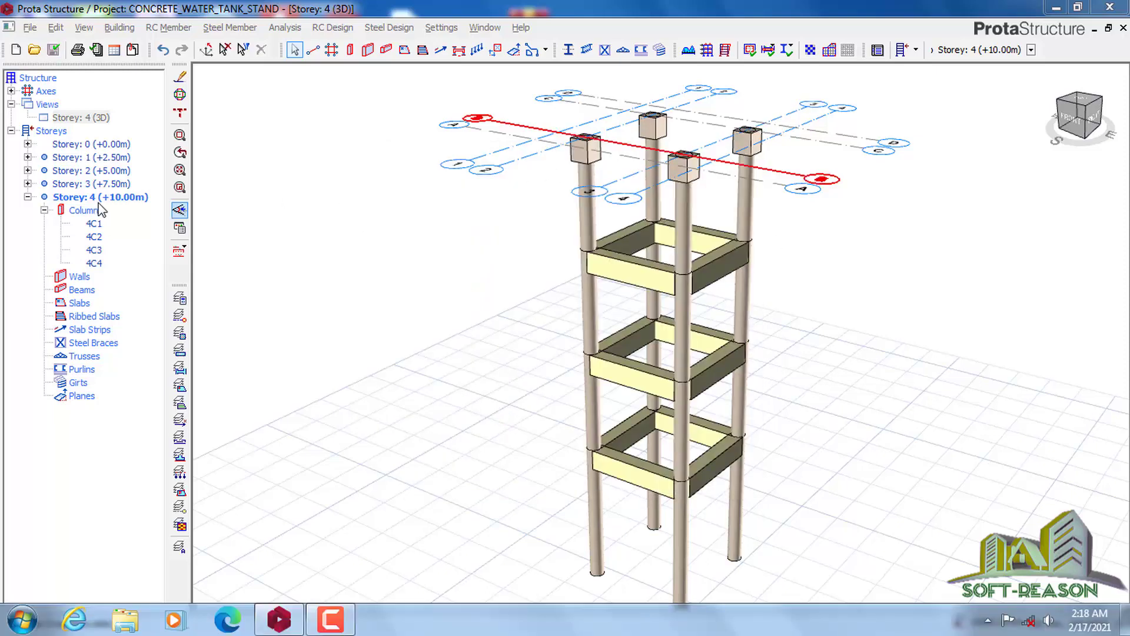
right_click(105, 119)
click(134, 132)
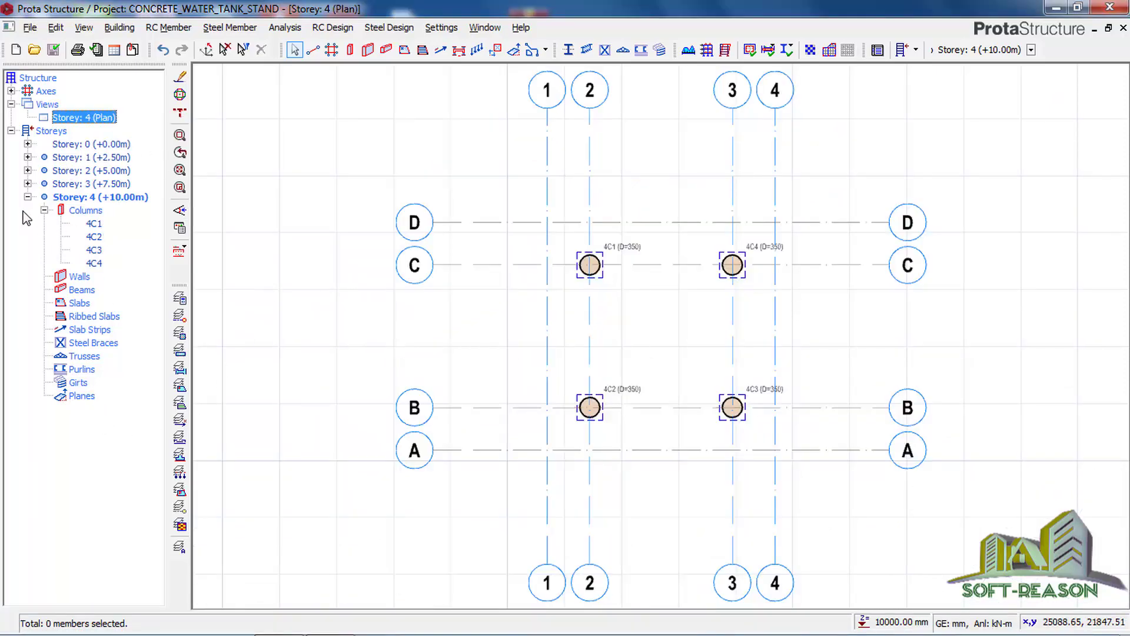
Start a bounded-region slab insertion with a 250 mm slab thickness
click(179, 228)
key(Escape)
click(405, 50)
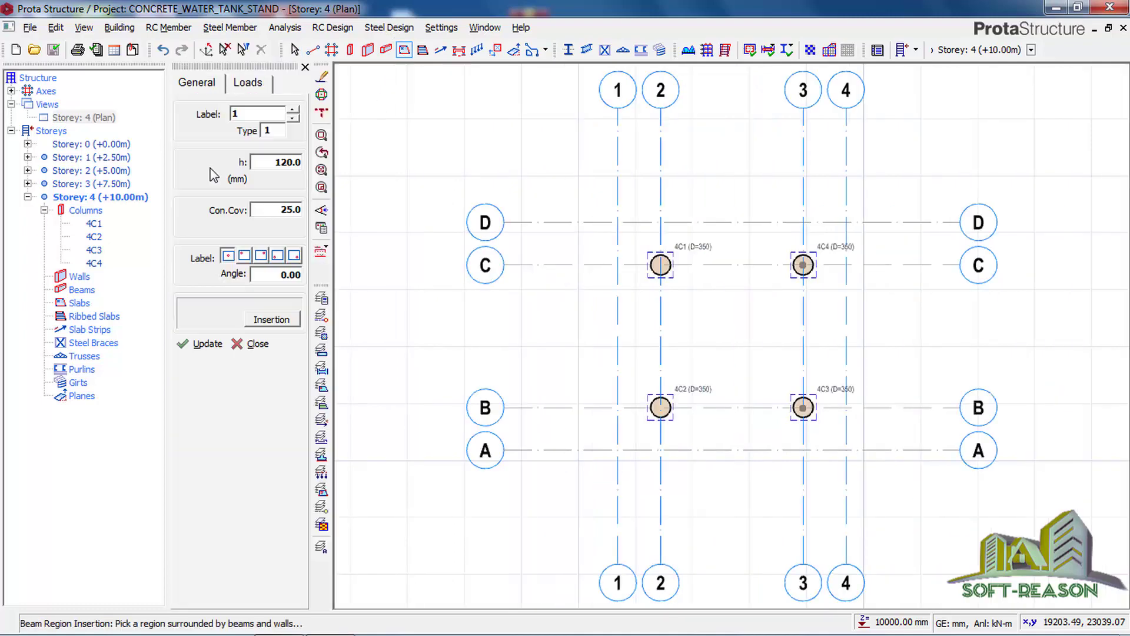
double_click(292, 159)
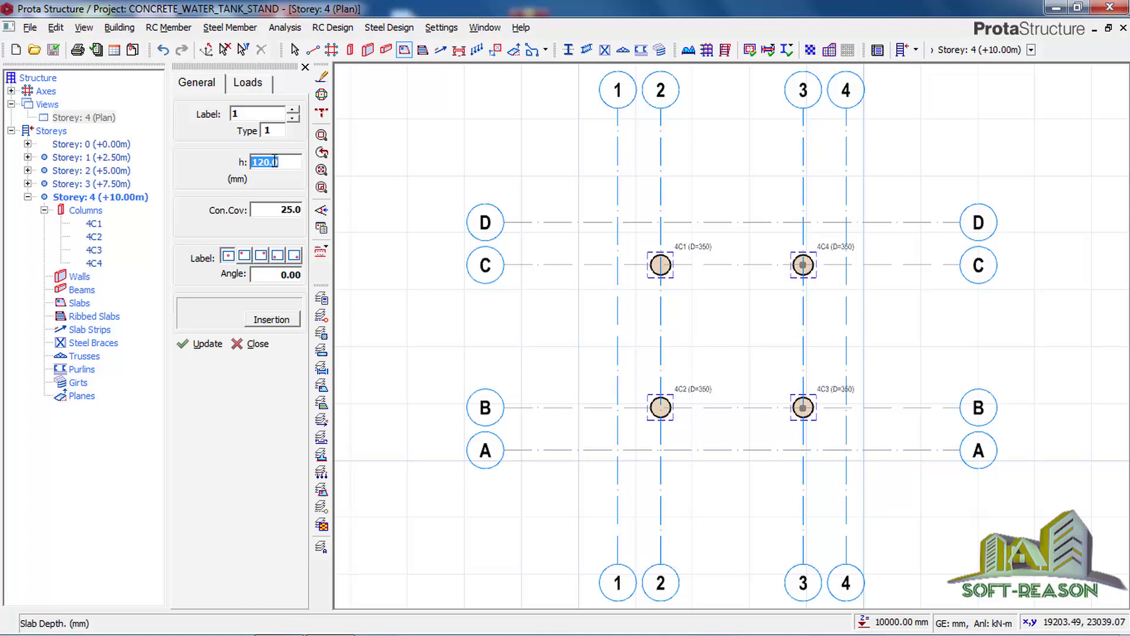
text(250)
Load it as Flat Roof with Billiard Rooms 2.000 imposed load and place 4S1 between the columns
click(259, 84)
click(272, 160)
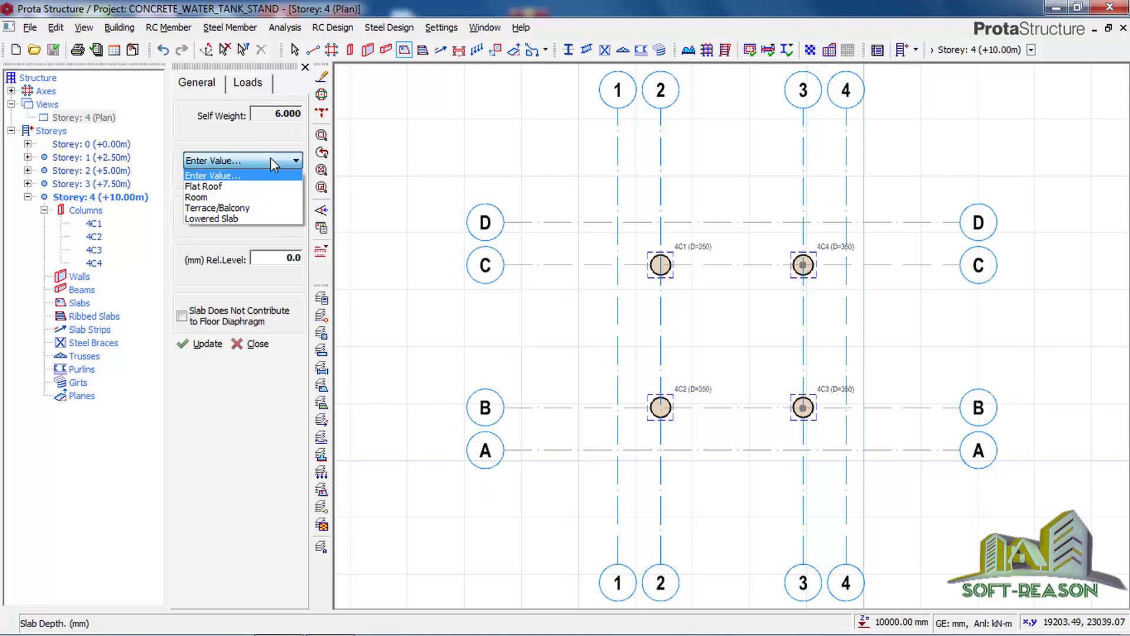
click(217, 188)
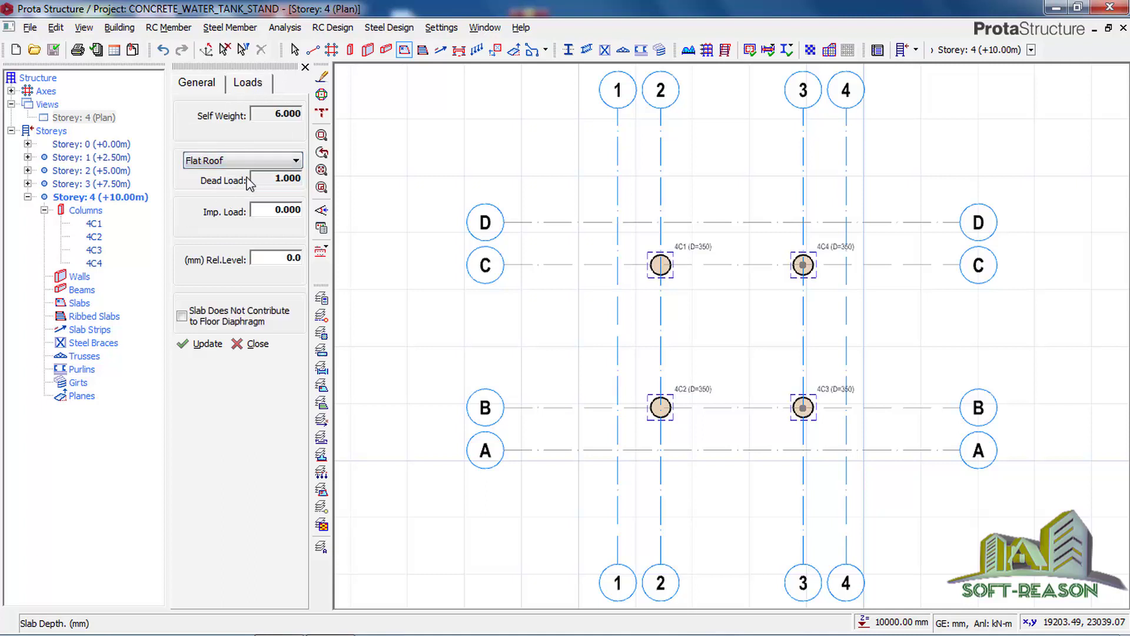
click(261, 209)
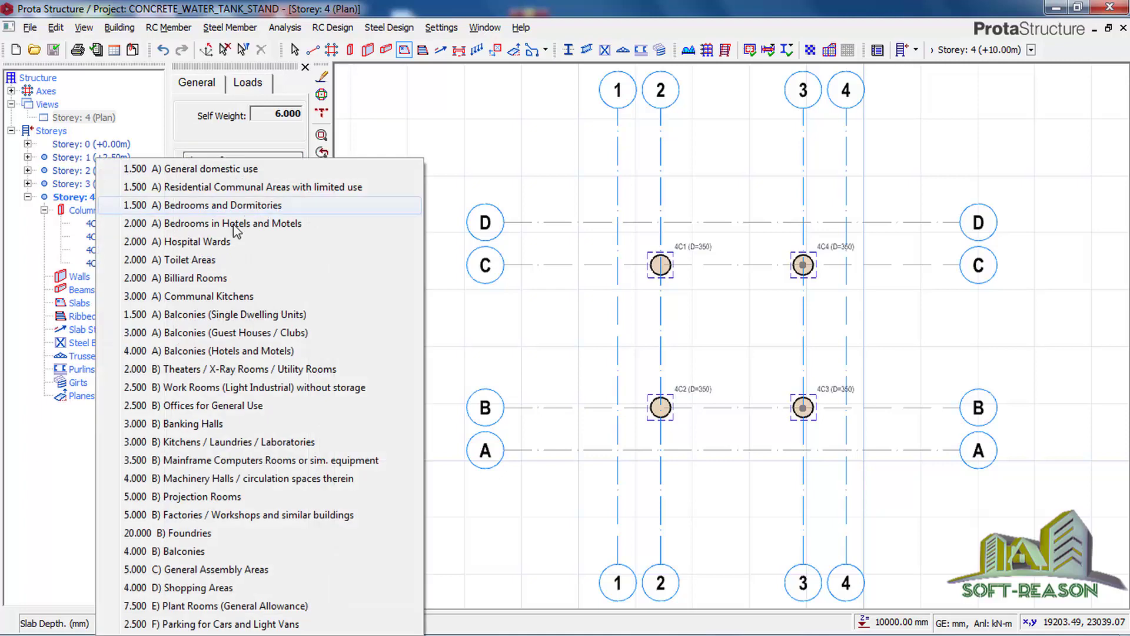
click(163, 283)
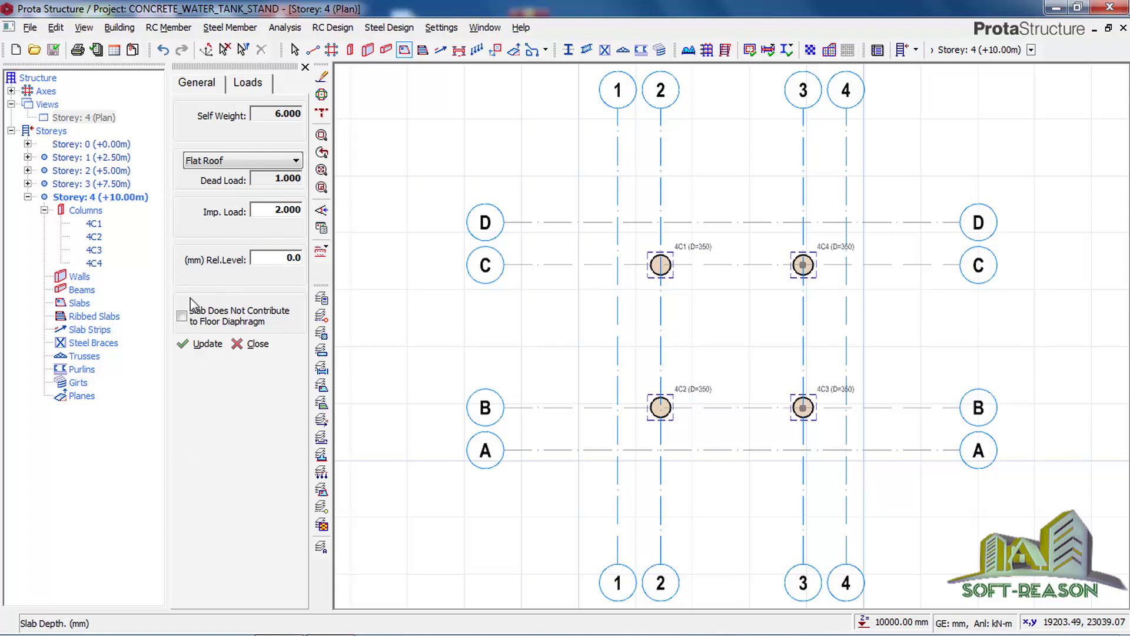
click(745, 321)
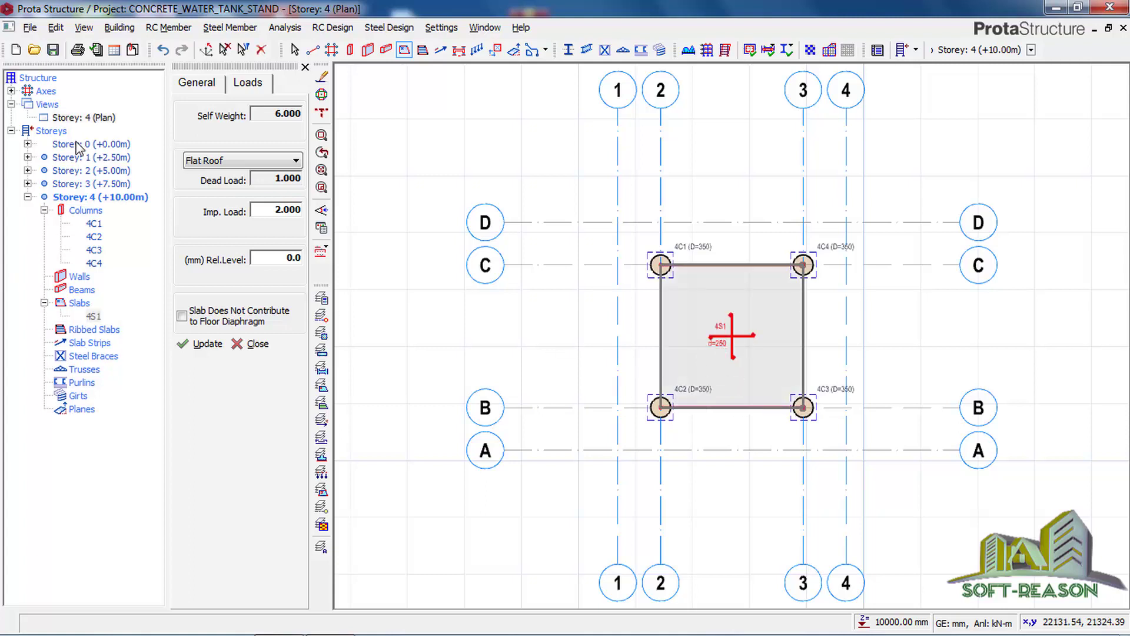
Set slab type 12 with a 750 mm cantilever length and a parapet load of 10
click(198, 82)
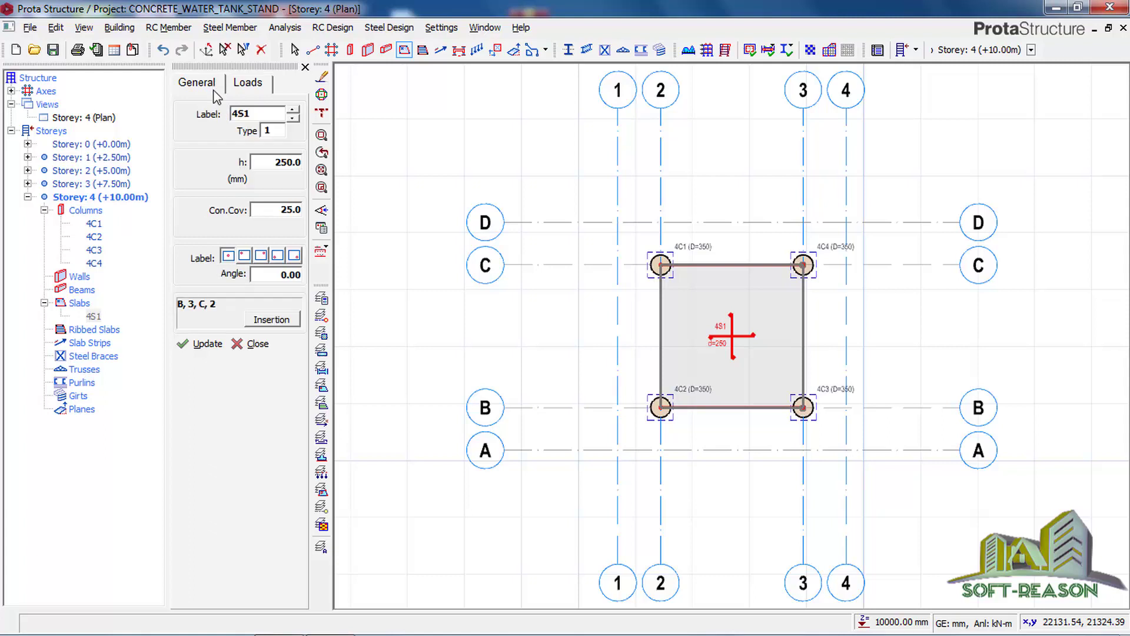
click(276, 130)
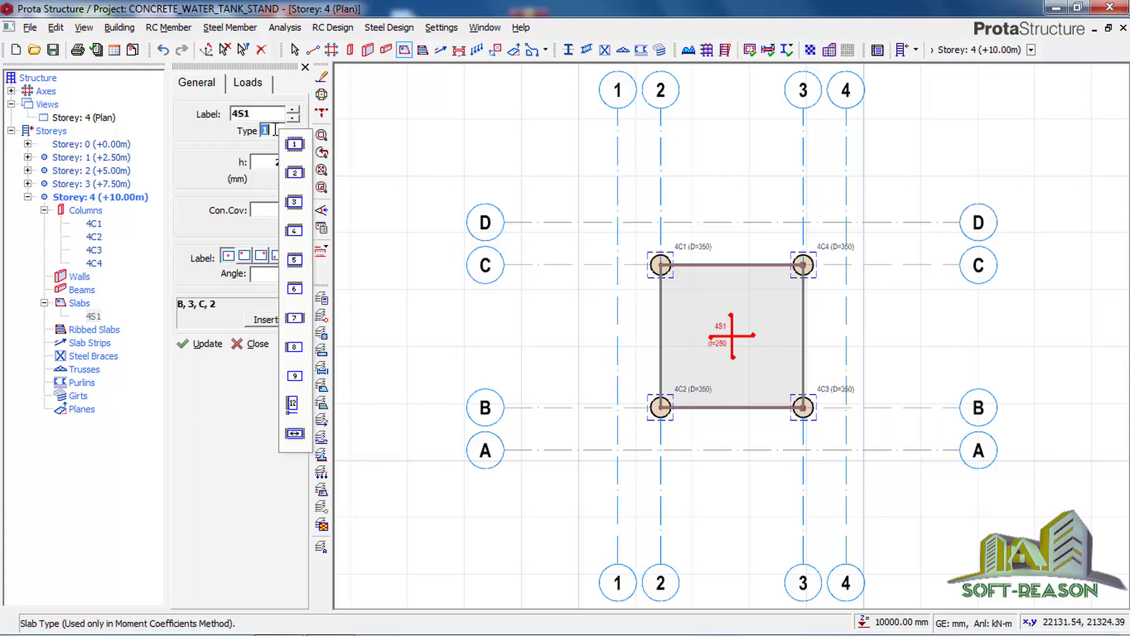
click(295, 405)
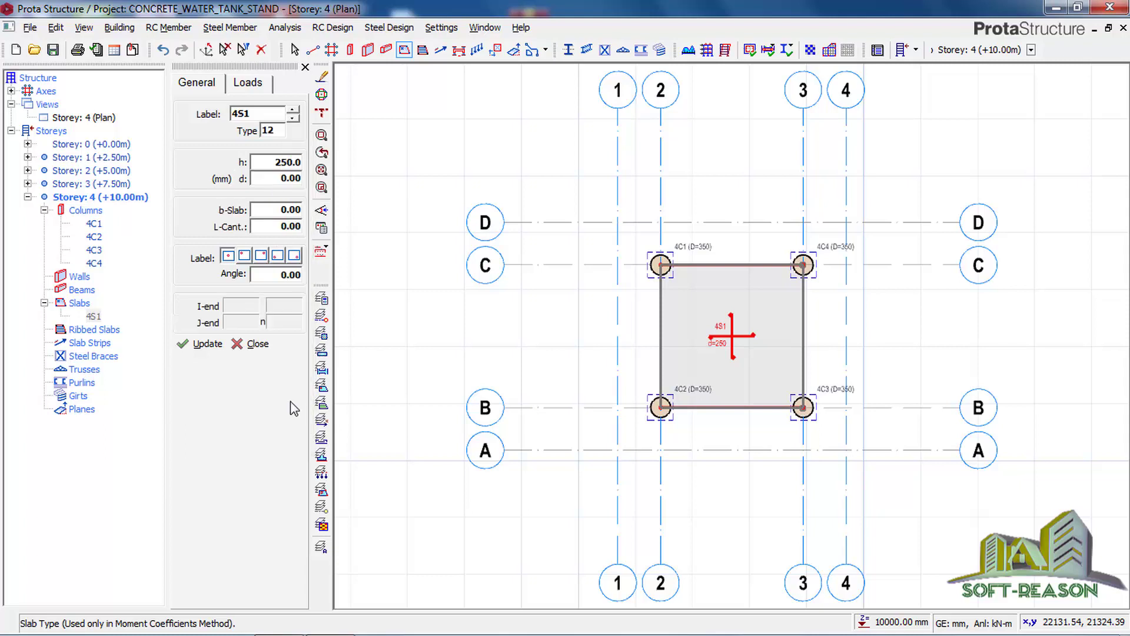
click(287, 226)
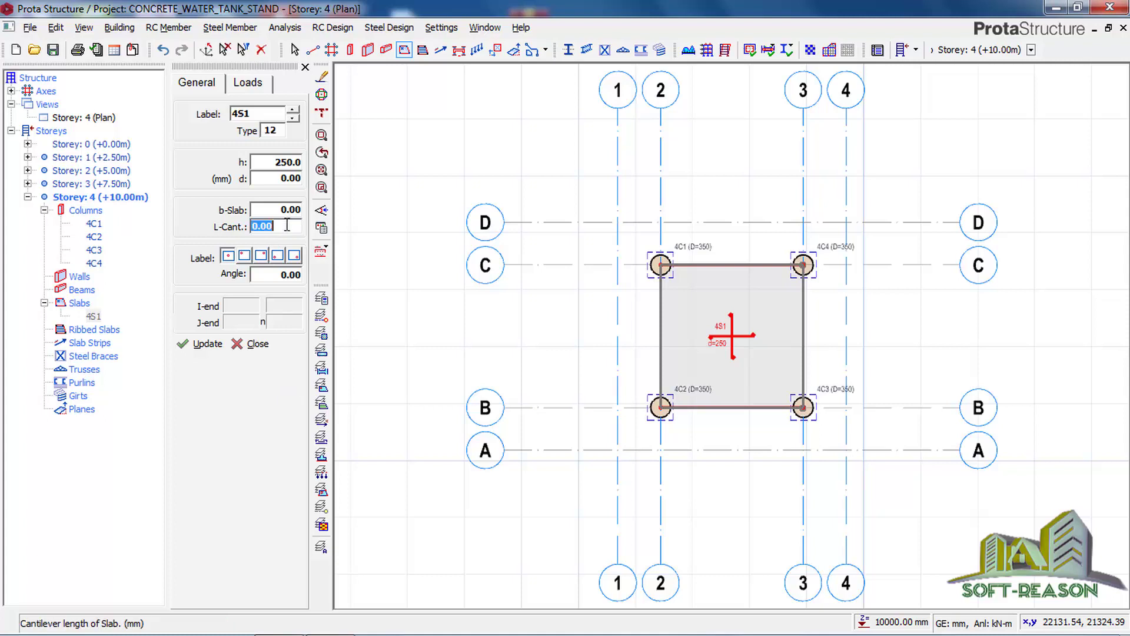
text(750)
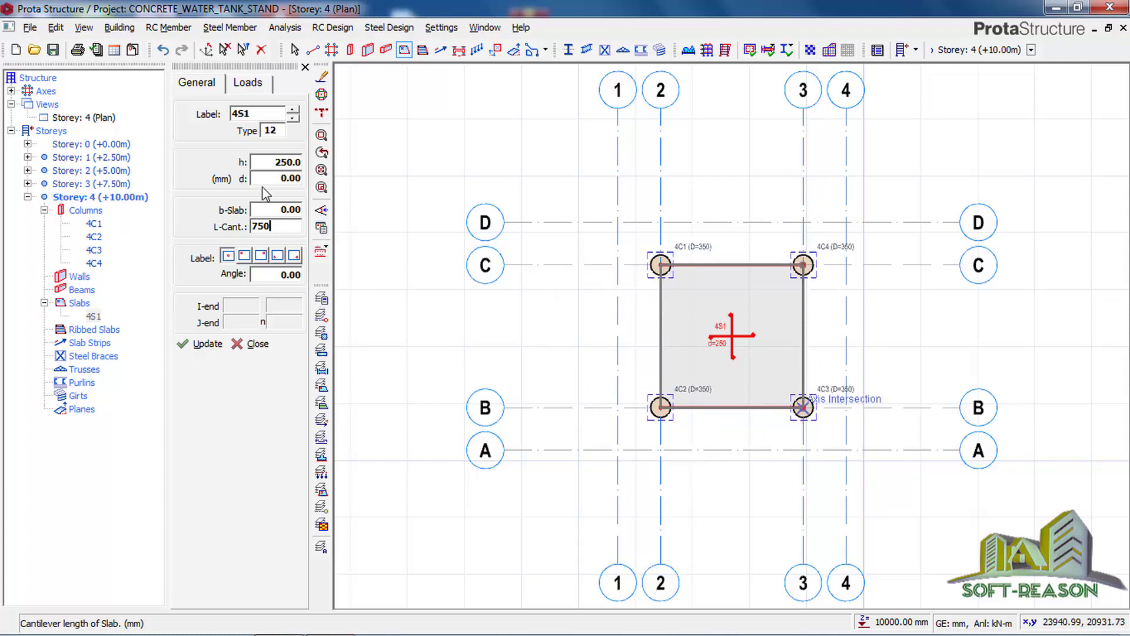
click(248, 83)
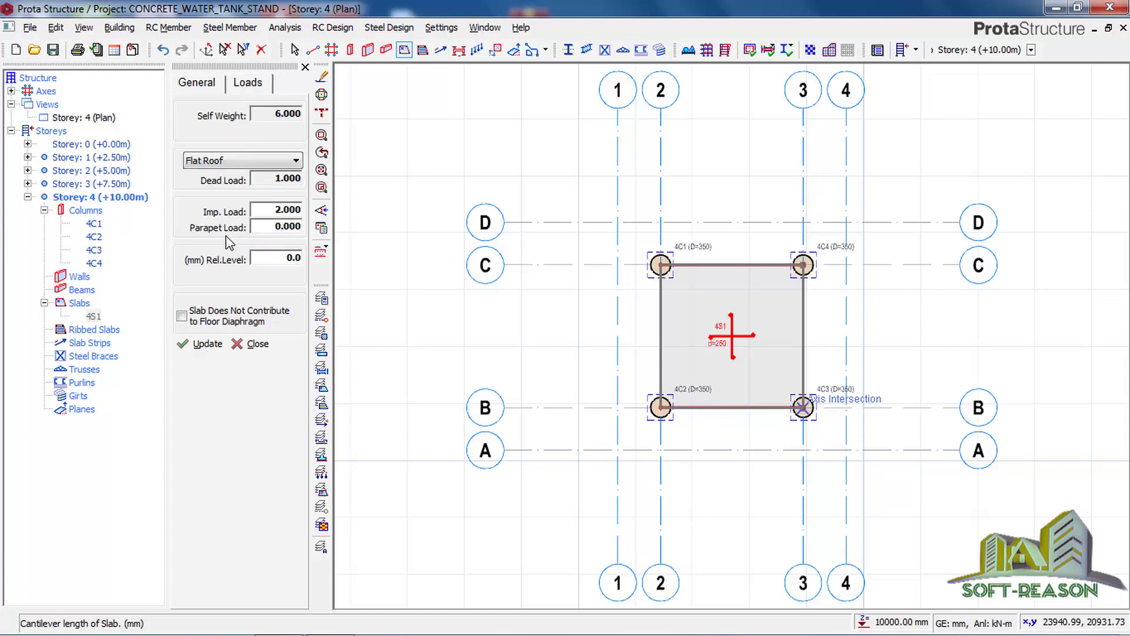
double_click(279, 226)
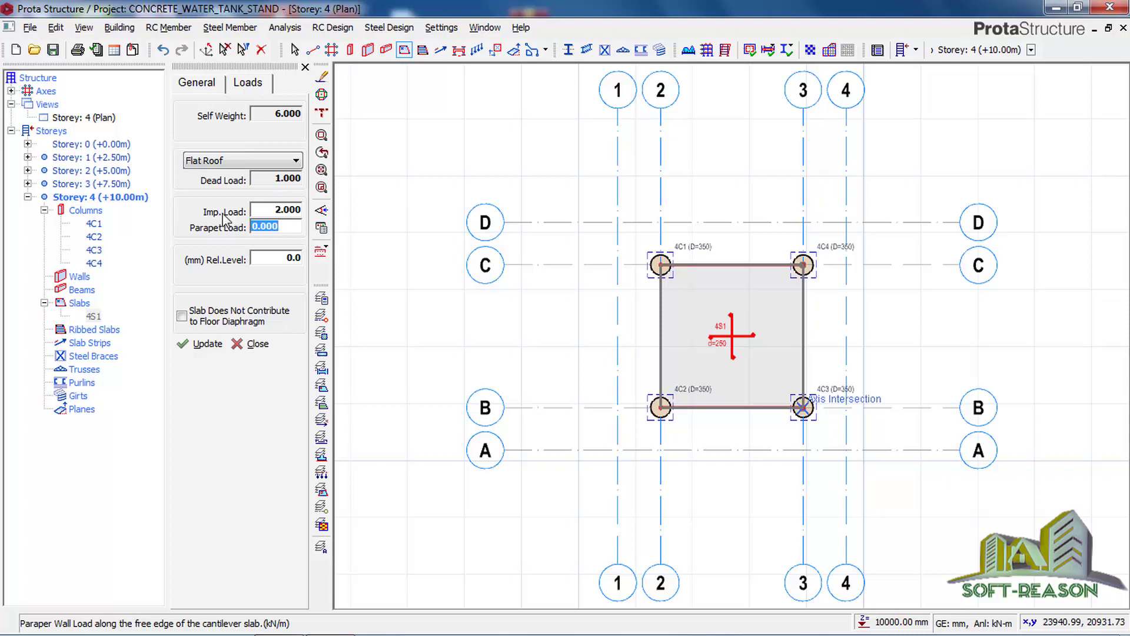
text(10)
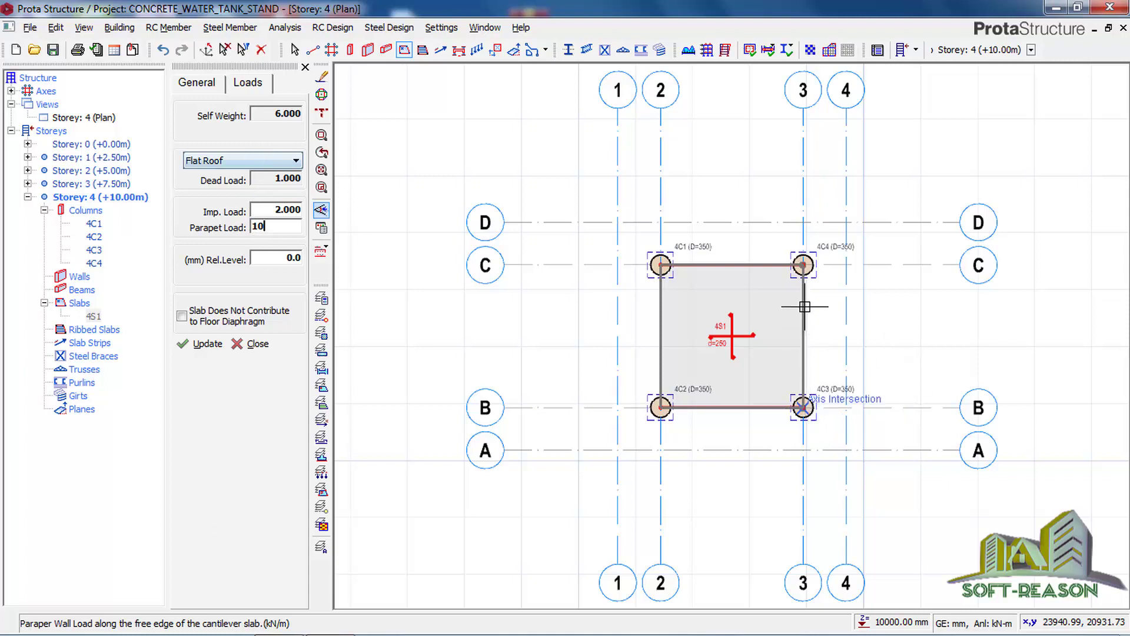
Insert cantilever slabs 4S2–4S5 on the outer sides of edges 4C4–4C3, 4C4–4C1, 4C1–4C2 and 4C2–4C3
click(803, 265)
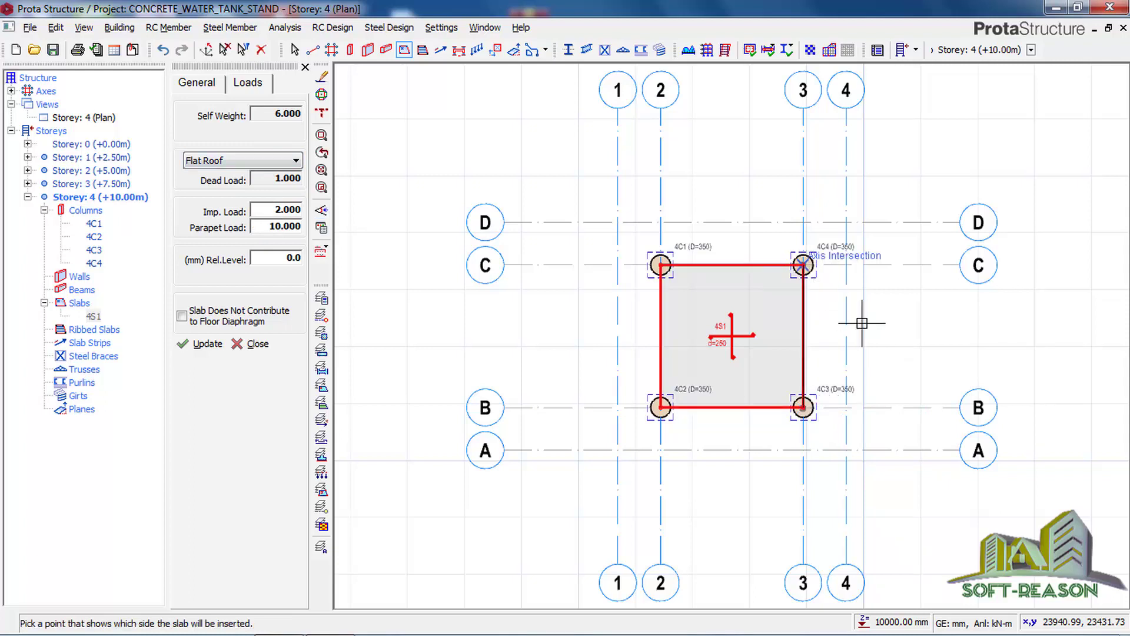
click(802, 277)
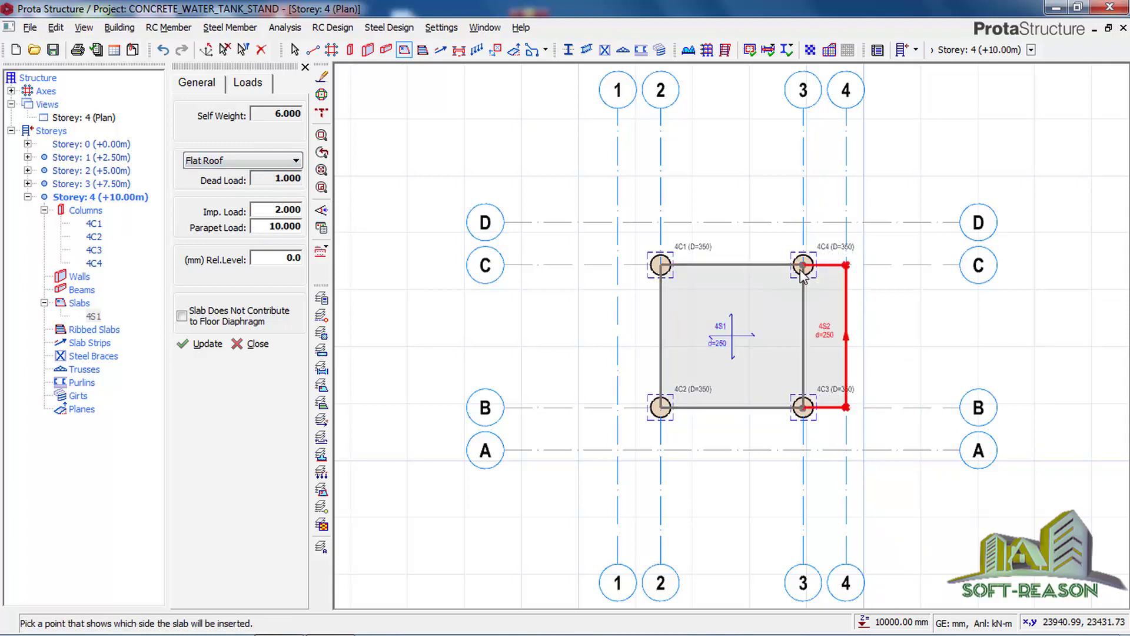
click(661, 265)
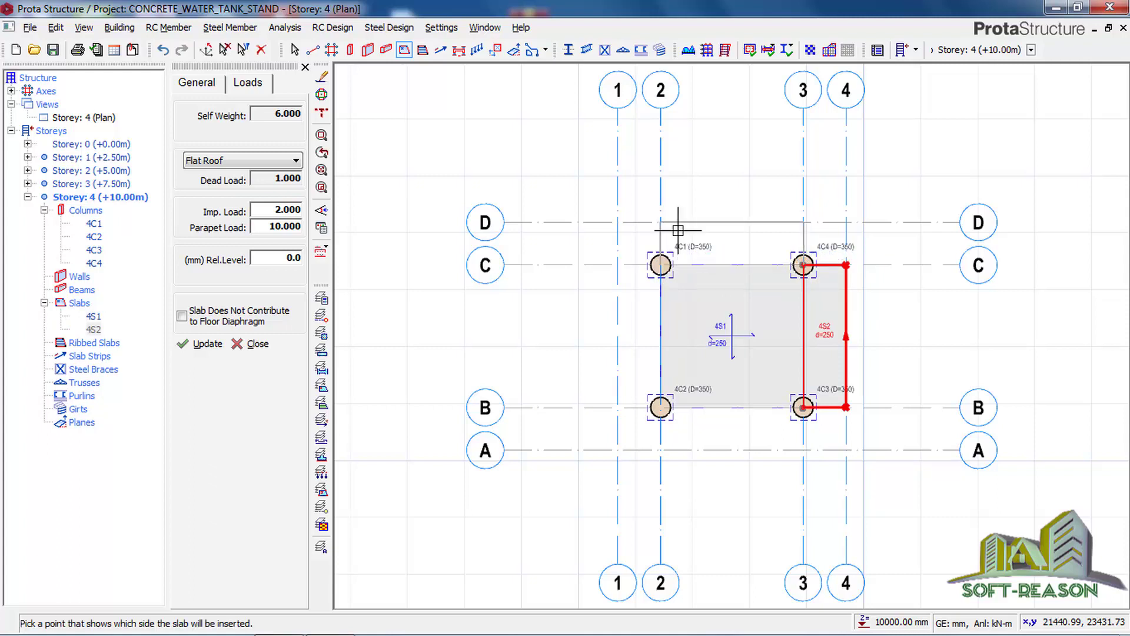
click(662, 268)
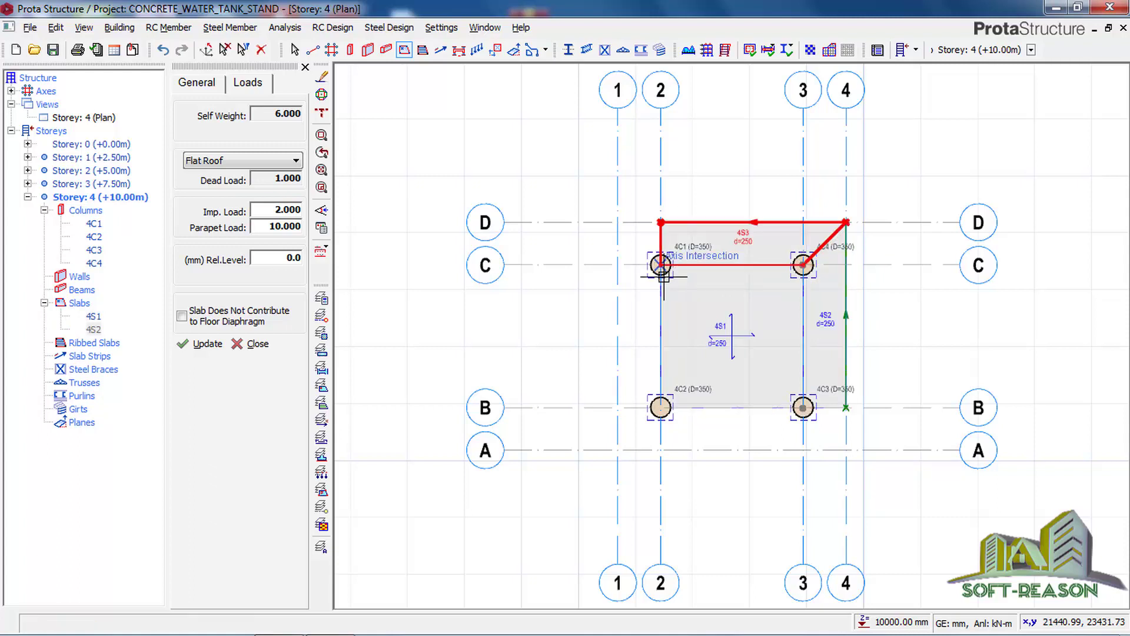
click(661, 408)
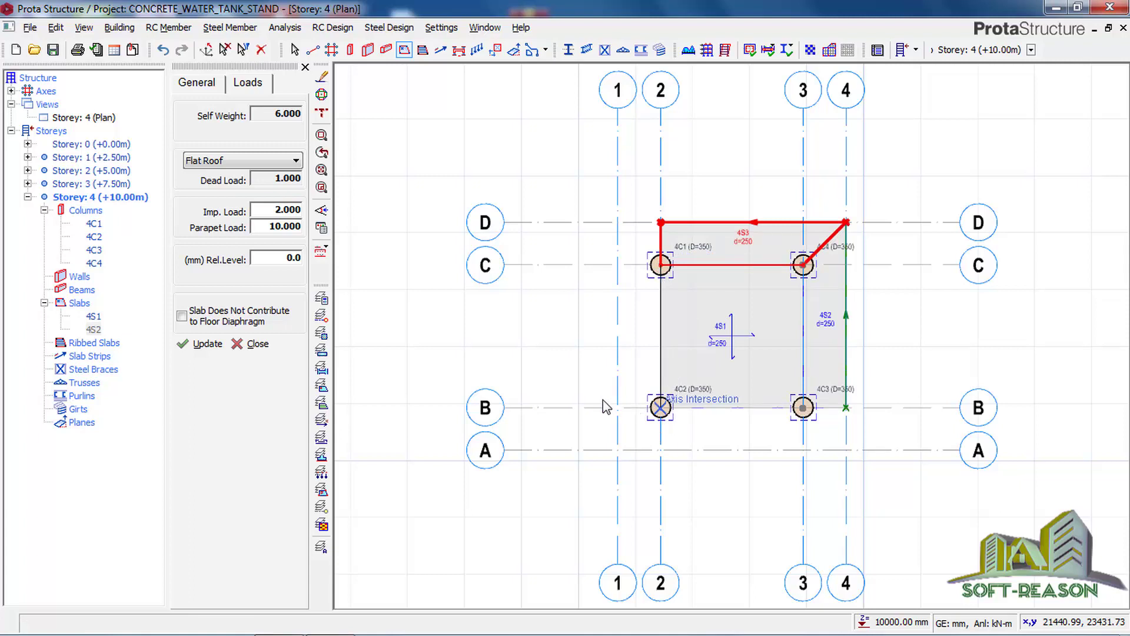
click(595, 425)
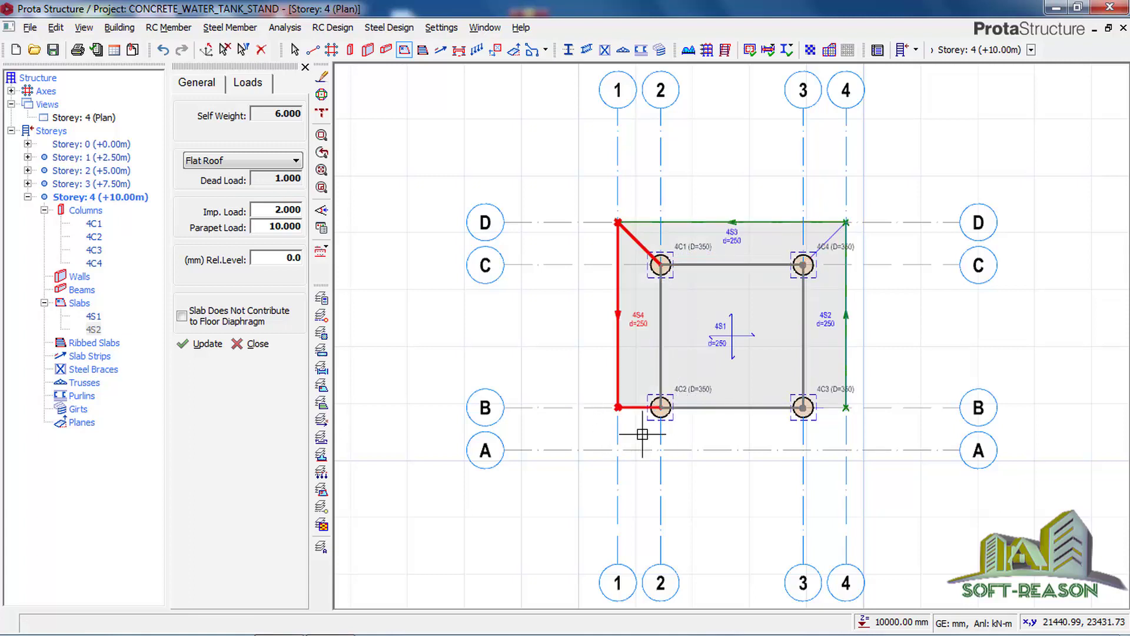
click(661, 407)
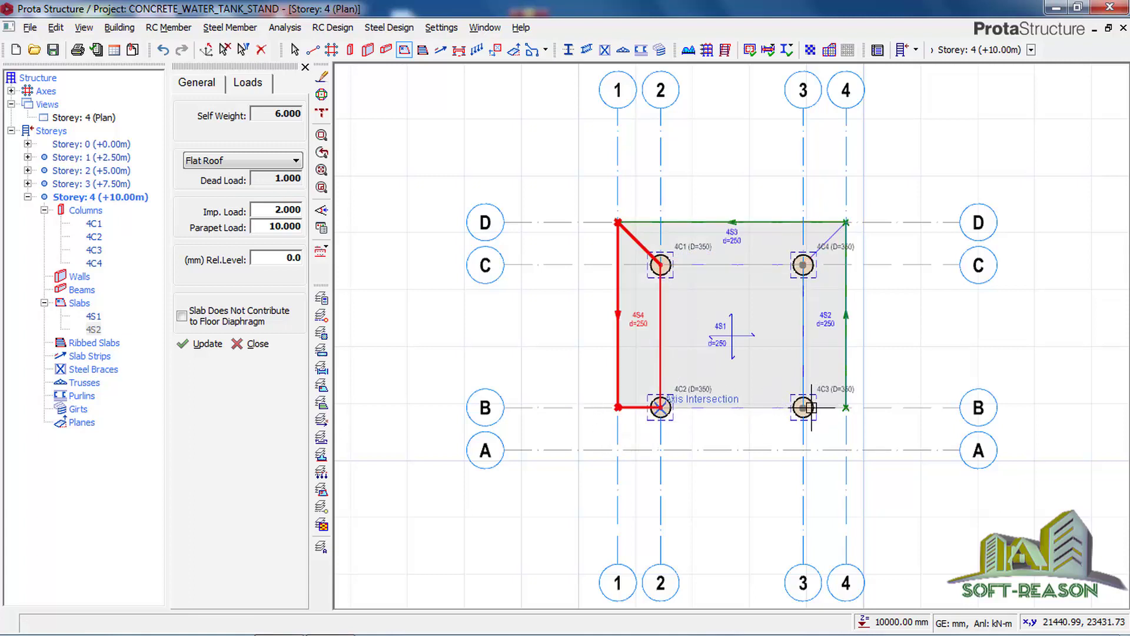
click(803, 407)
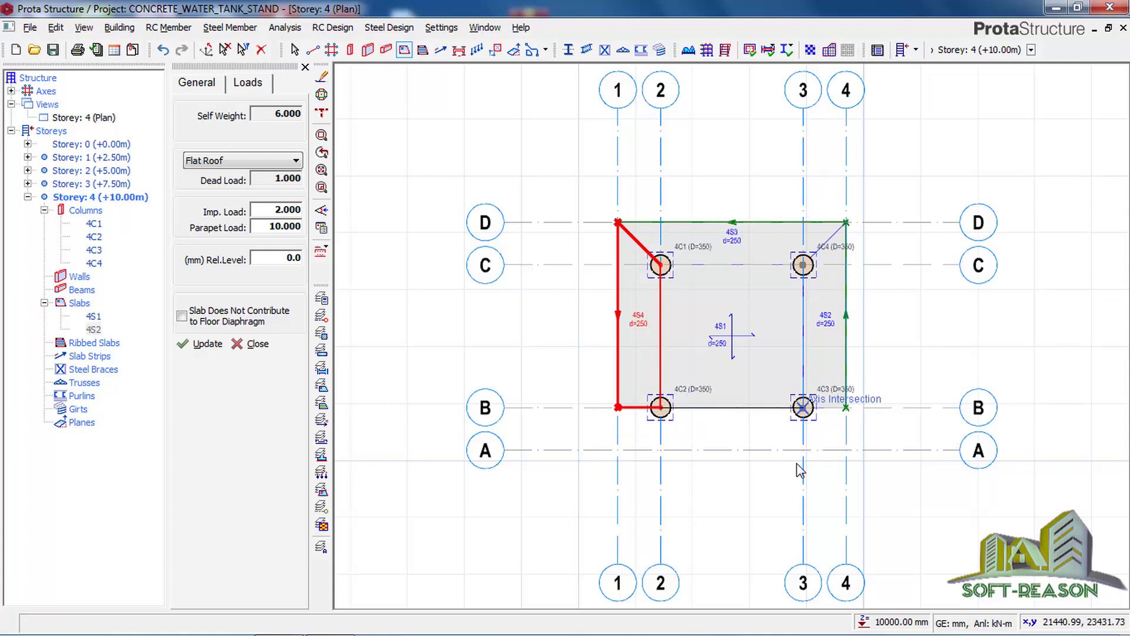
click(785, 463)
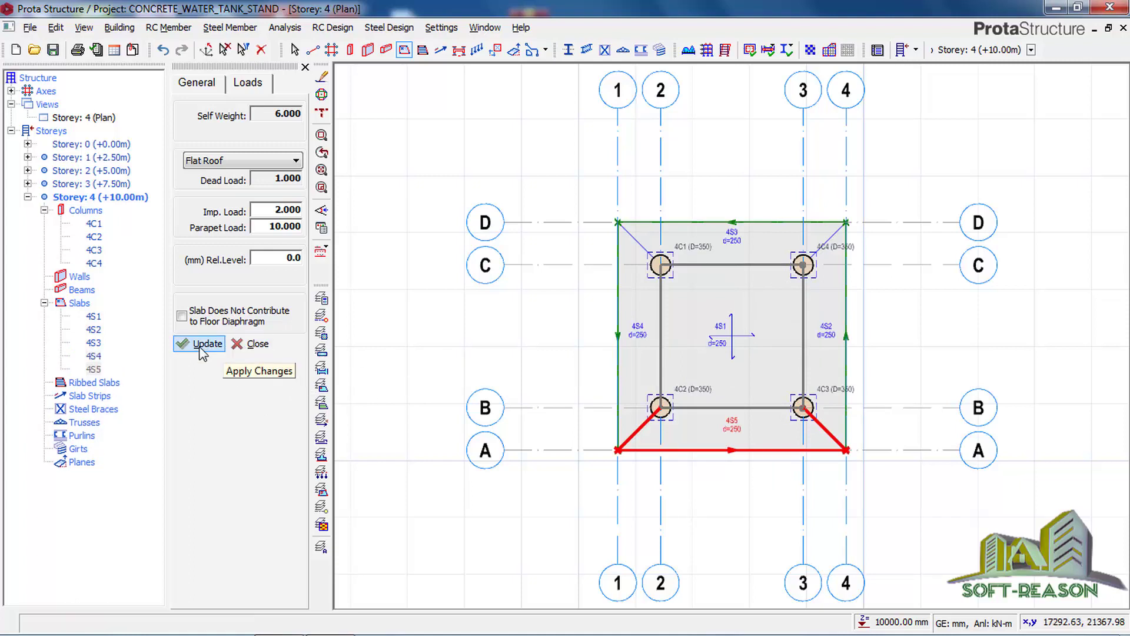
Apply the roof slab changes, close the properties panel and clear the slab 4S5 selection
click(242, 346)
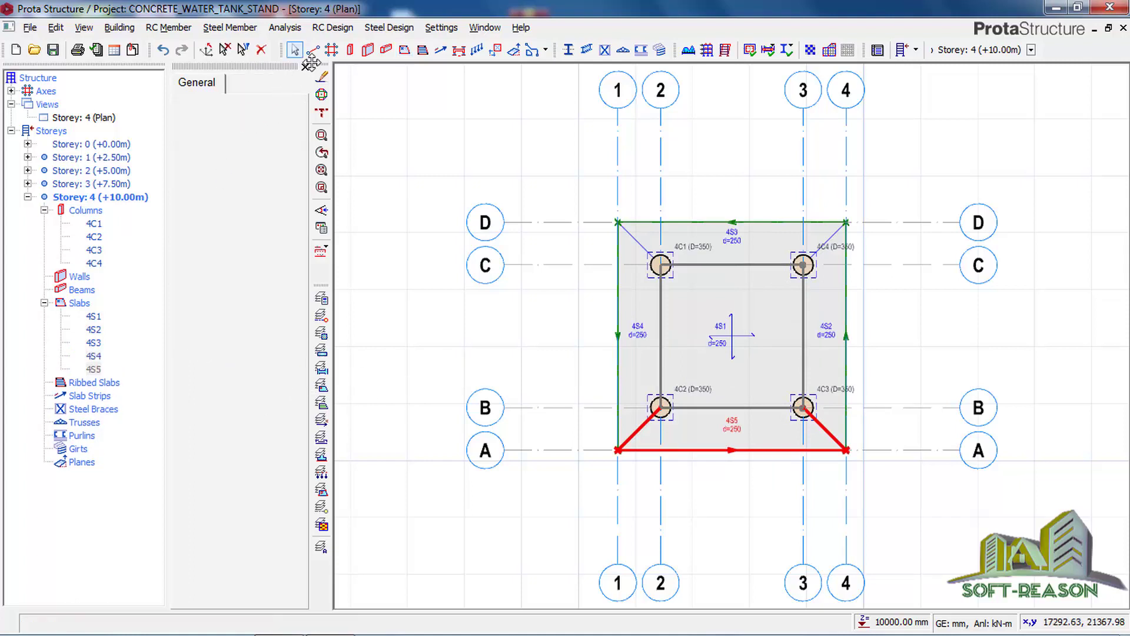
click(305, 68)
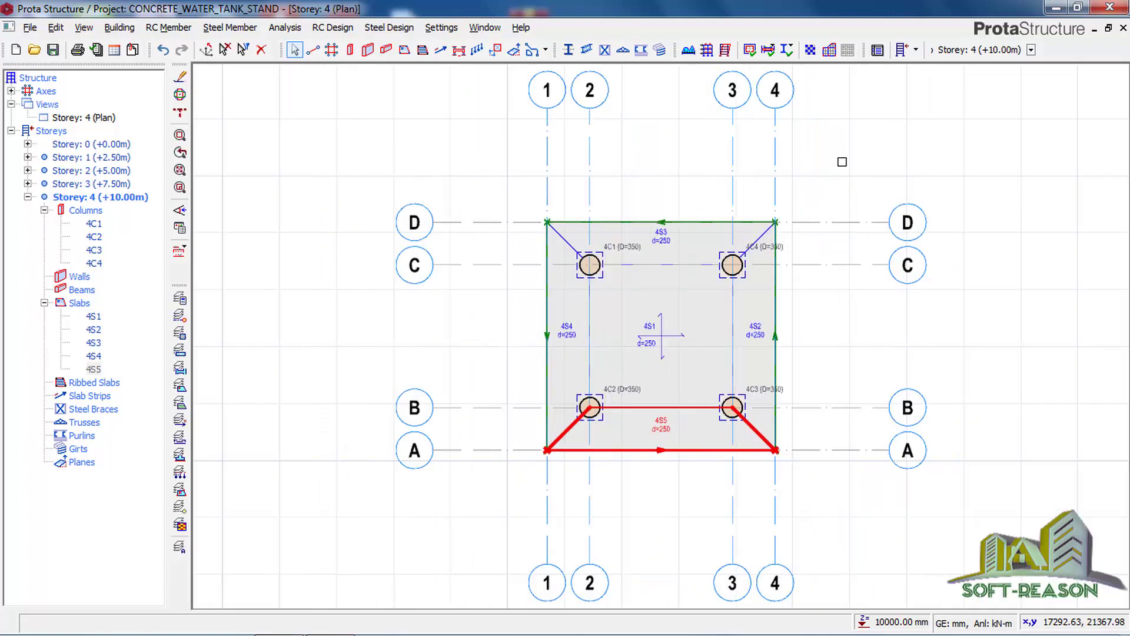
key(Escape)
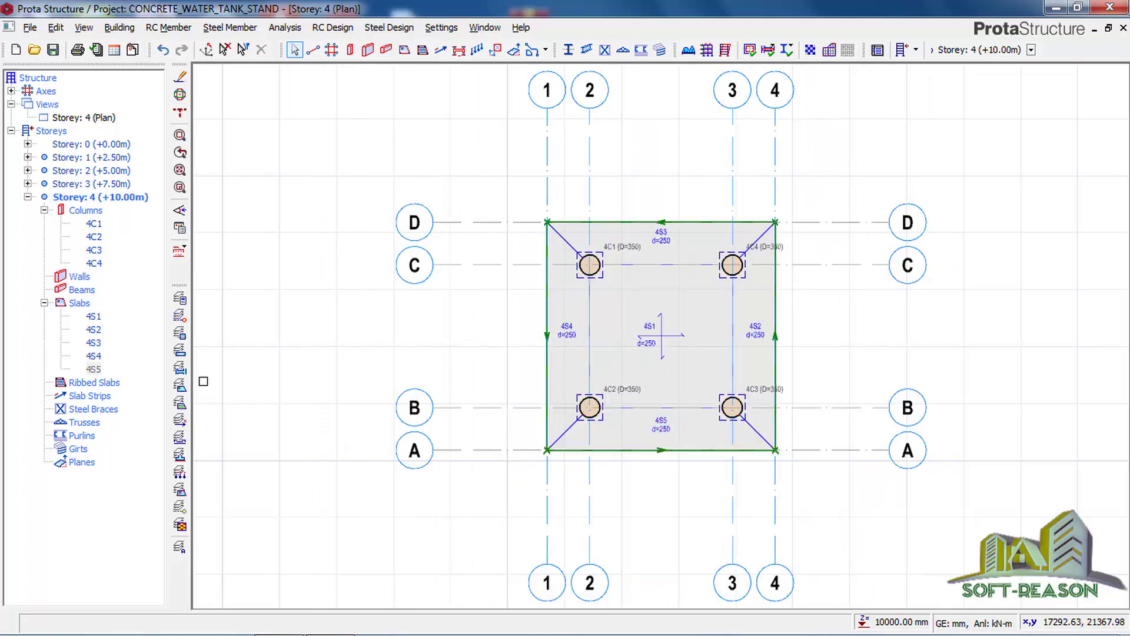
click(180, 228)
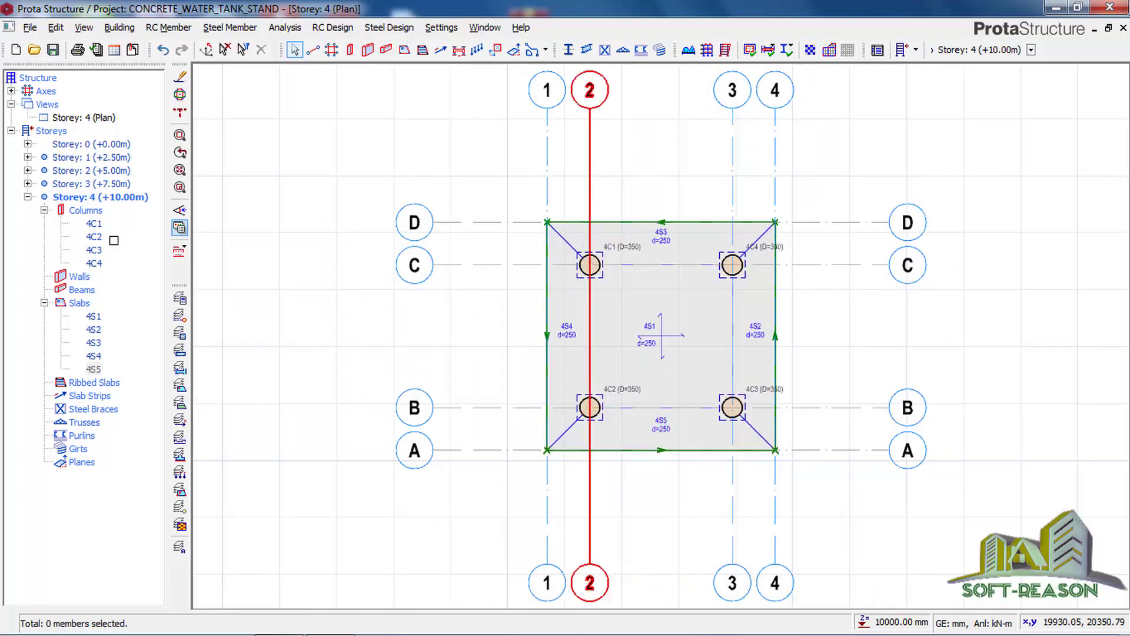
Switch the Storey 4 view to 3D and orbit the water tank stand model
click(88, 118)
right_click(88, 117)
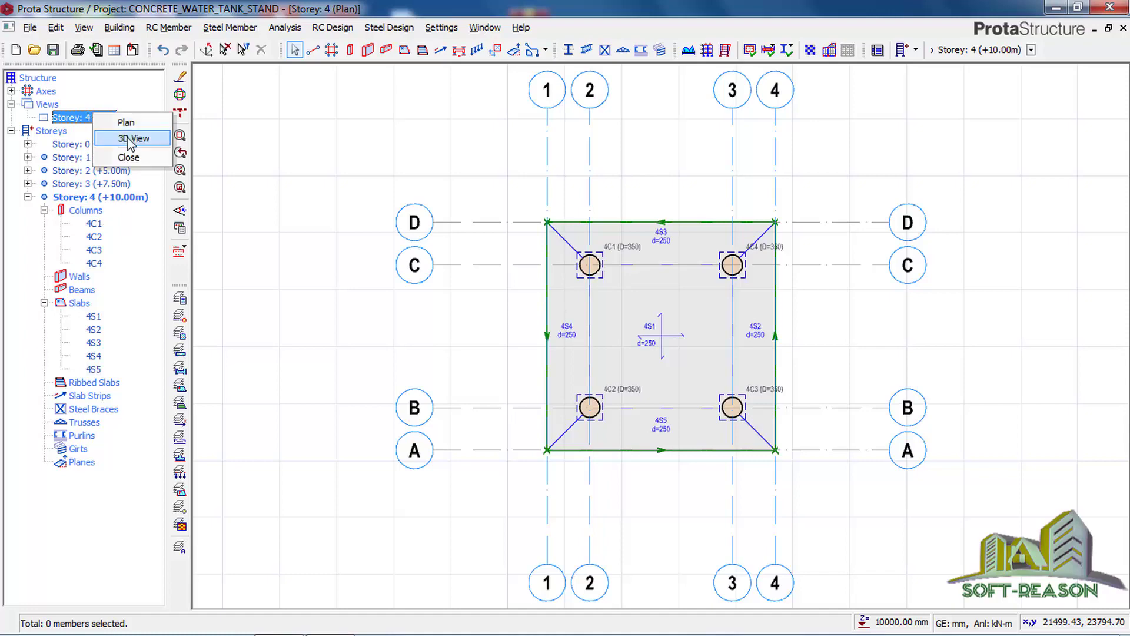
click(131, 140)
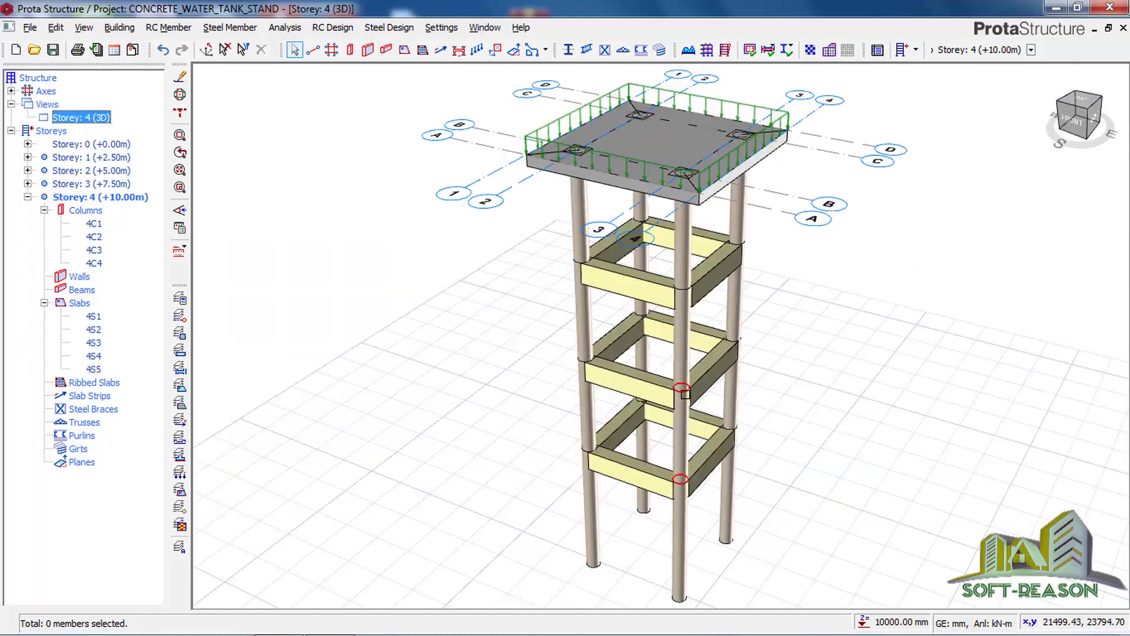
mouse_move(686, 389)
middle_down()
mouse_move(586, 384)
mouse_move(591, 398)
mouse_move(653, 413)
middle_up()
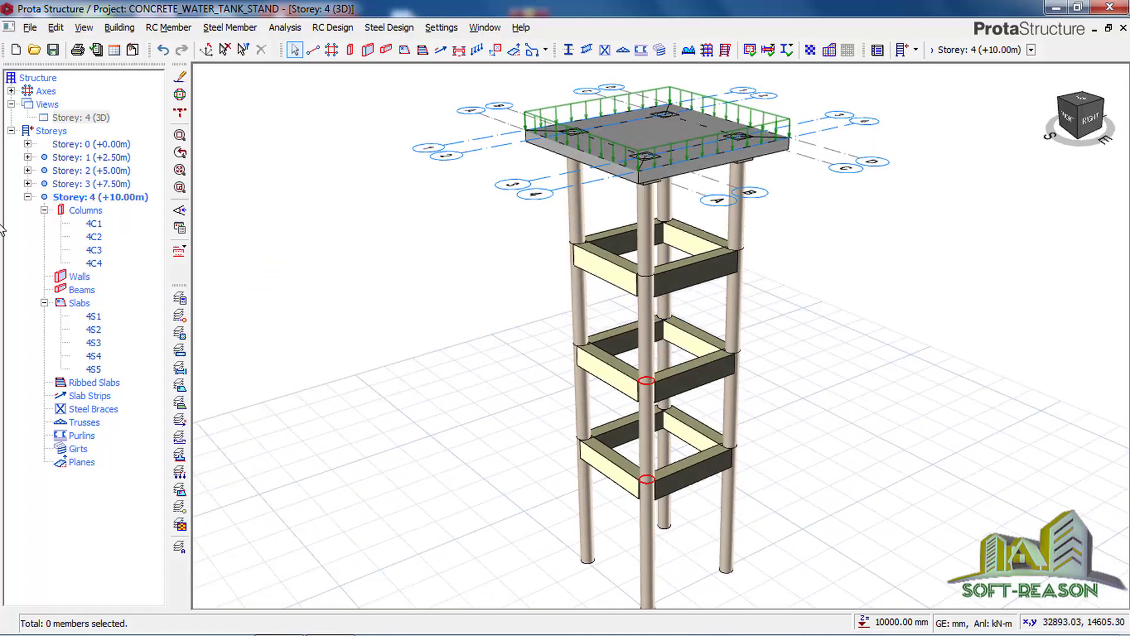
right_click(92, 117)
Open the Storey 3 (+7.50m) plan and start a beam-region slab with L-Cant. 0 and Type 1
click(125, 128)
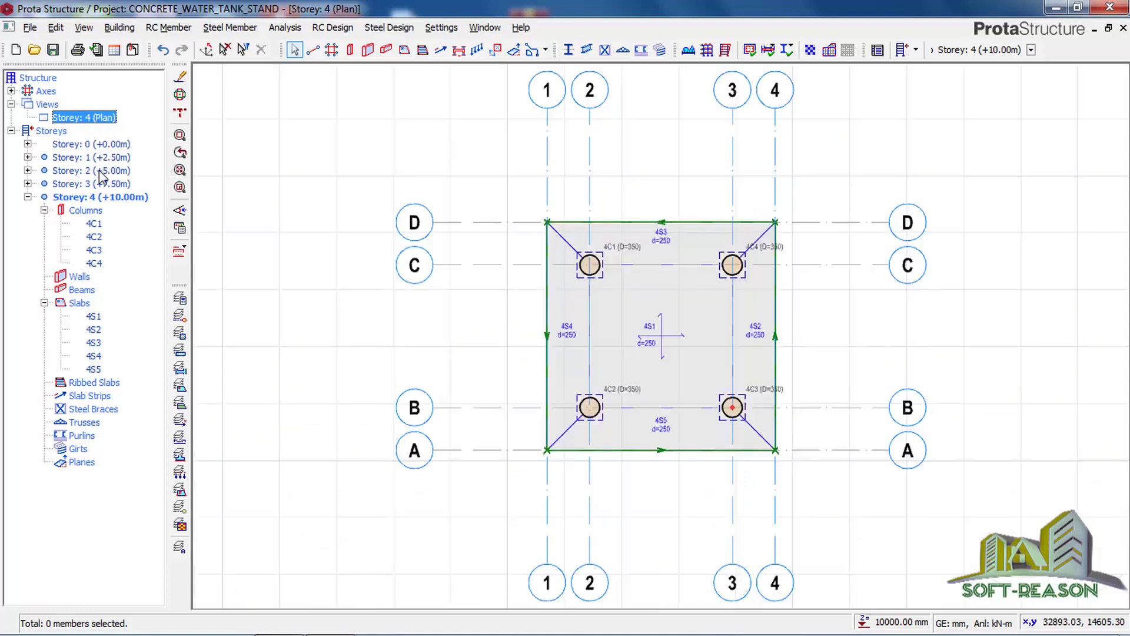
double_click(93, 184)
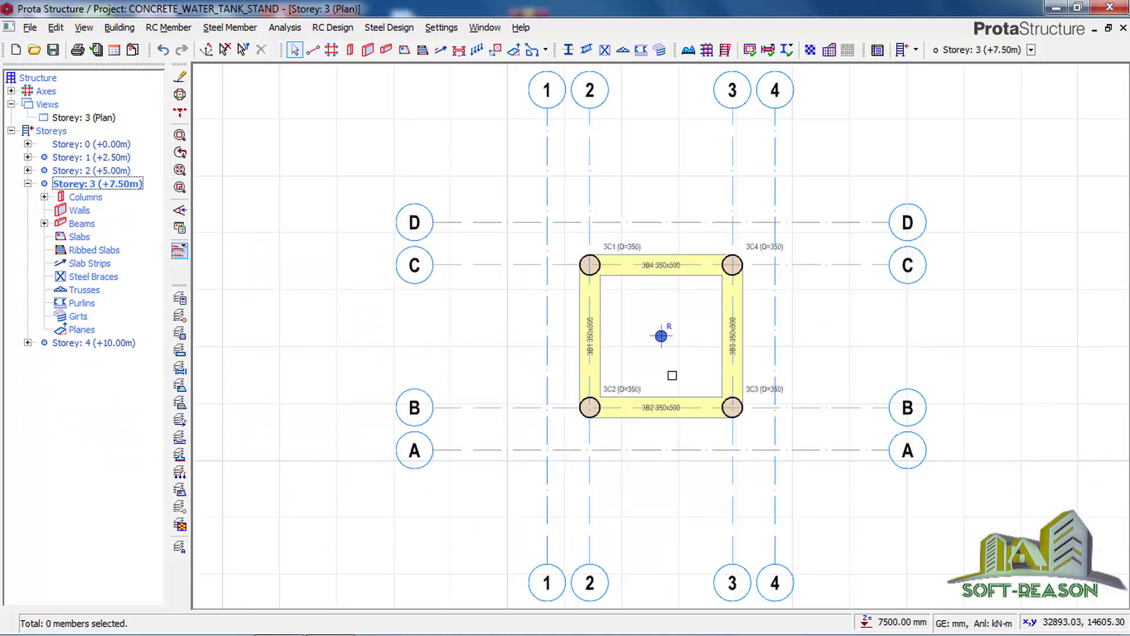
click(403, 50)
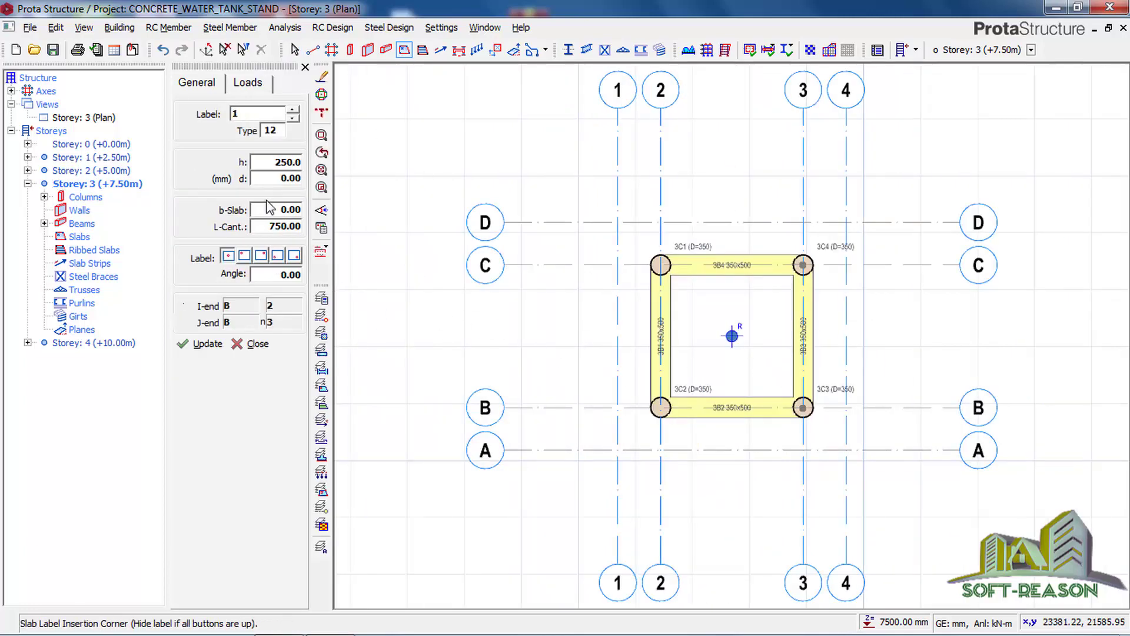
click(288, 228)
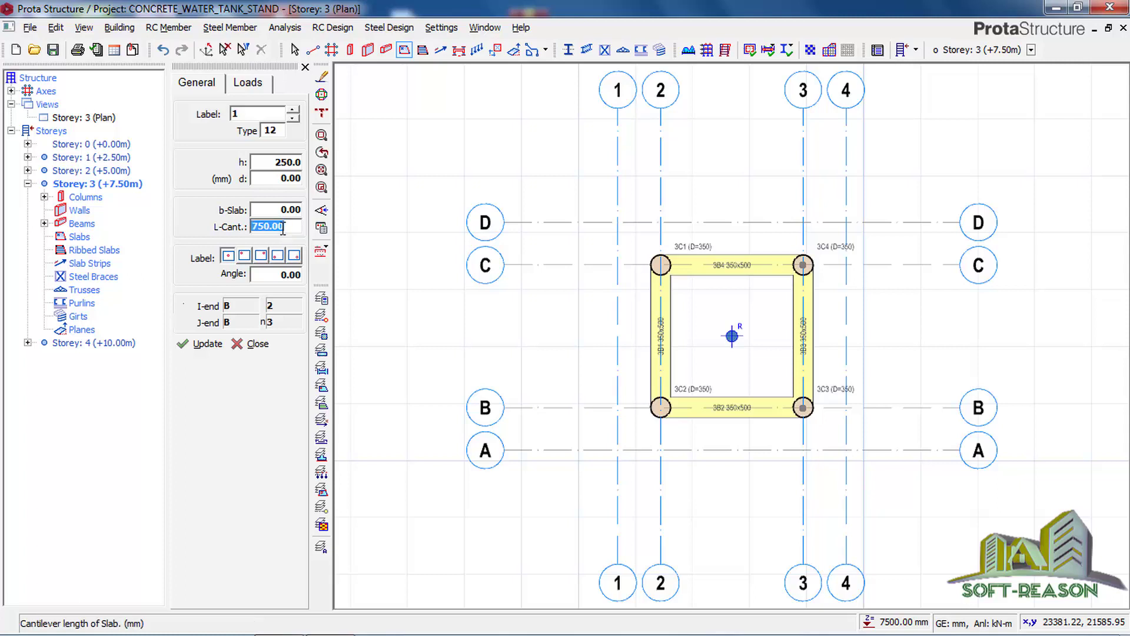
text(0)
click(287, 132)
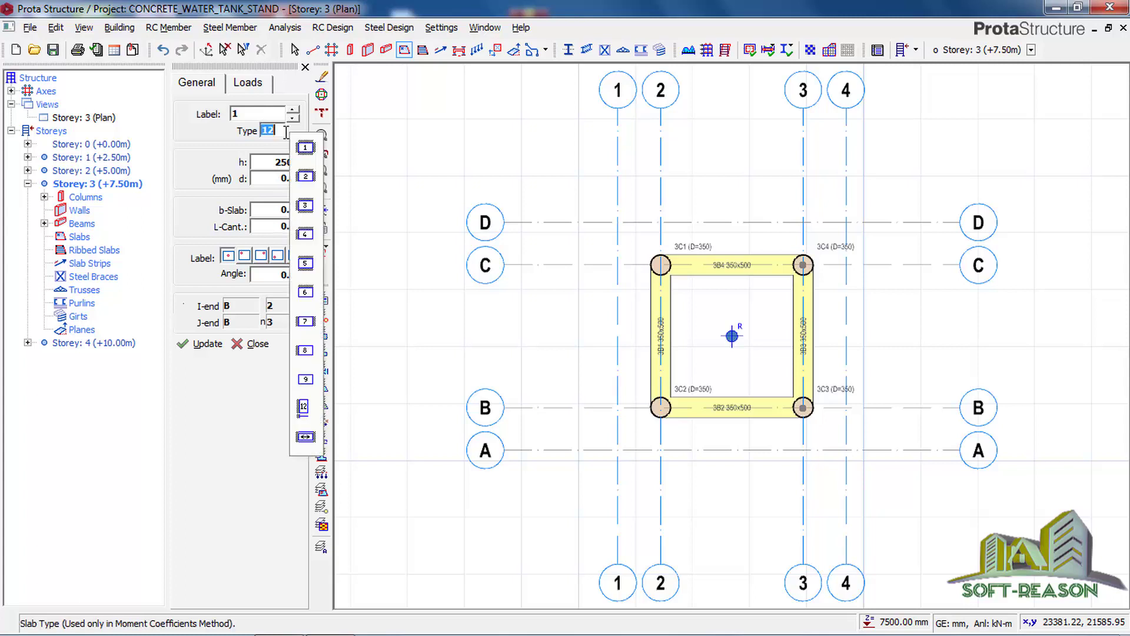
key(BackSpace)
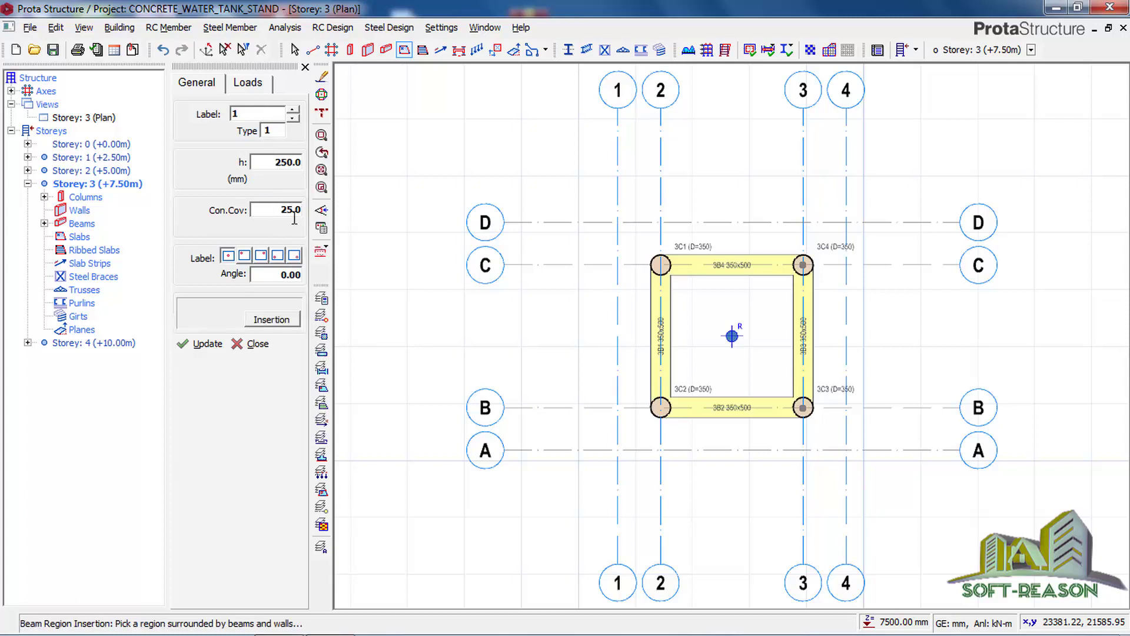
Set slab depth h to 150 and place slab 3S1 in the B–C / 2–3 bay
double_click(293, 168)
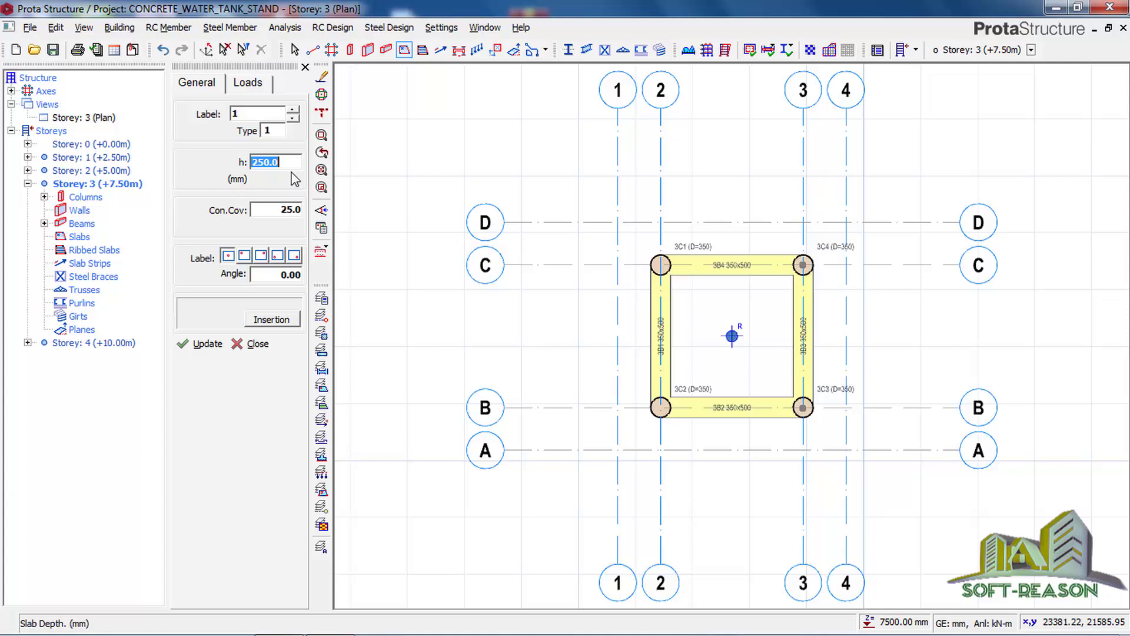
text(150)
click(322, 210)
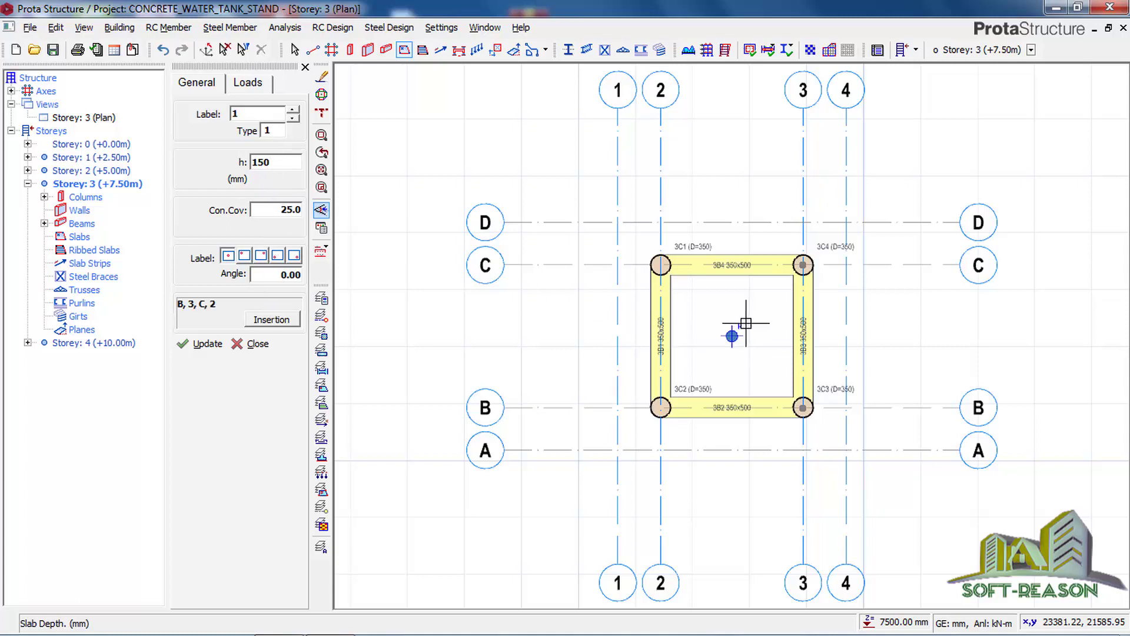
click(739, 327)
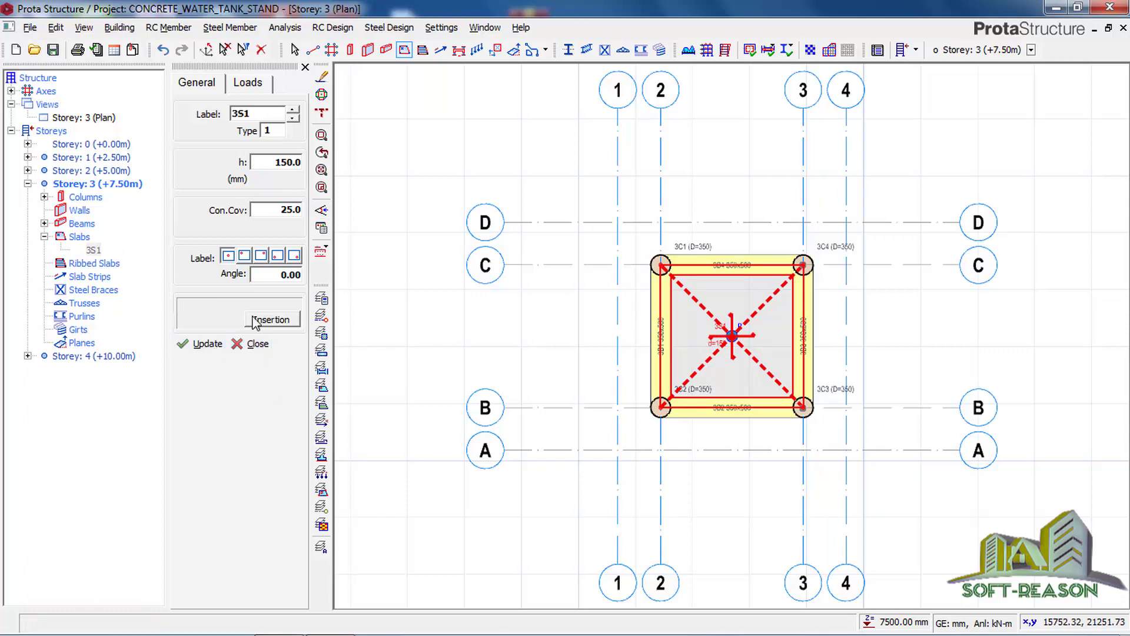
click(305, 67)
click(305, 67)
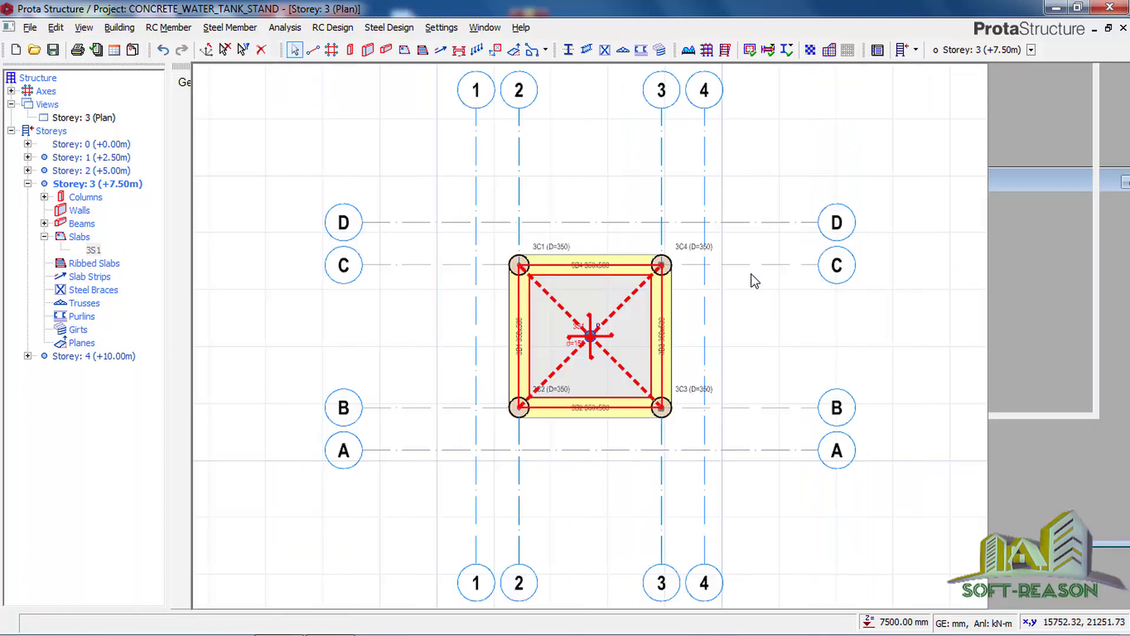
key(Escape)
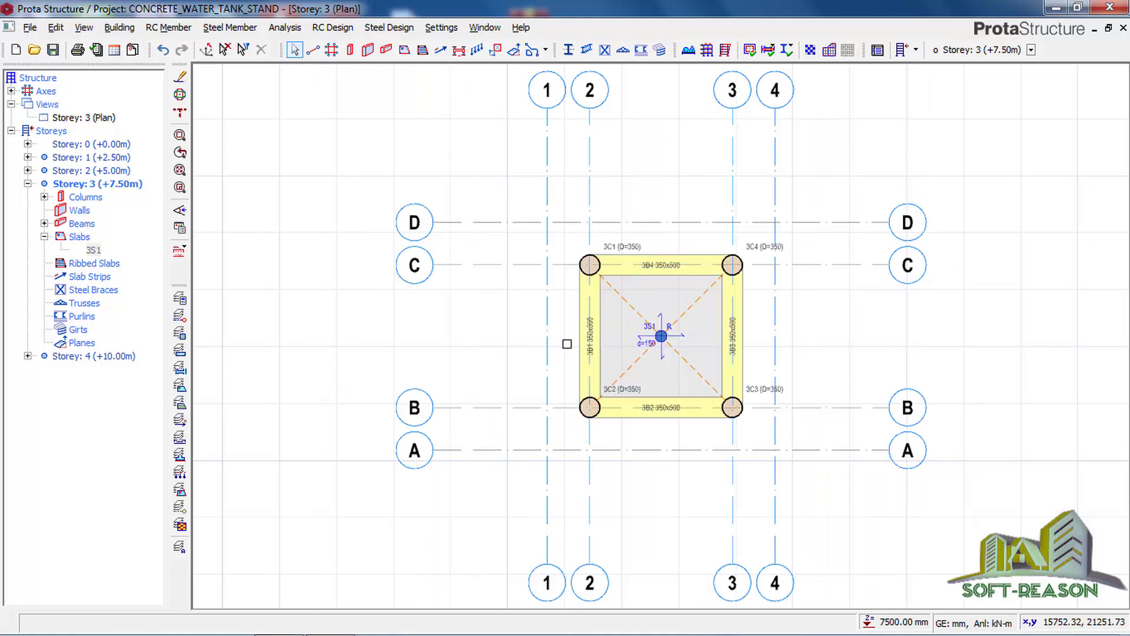
Add a 20 kN/m² area dead load on slab 3S1, corner to corner, referenced at the bottom-edge midpoint
scroll(709, 407, down, 2)
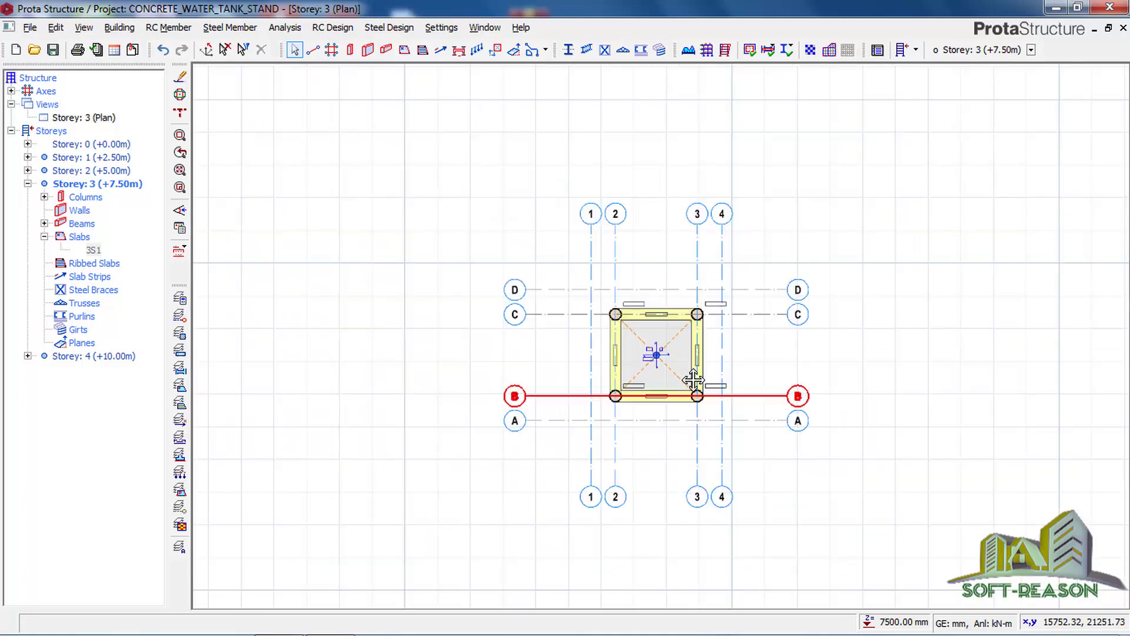
scroll(668, 392, up, 3)
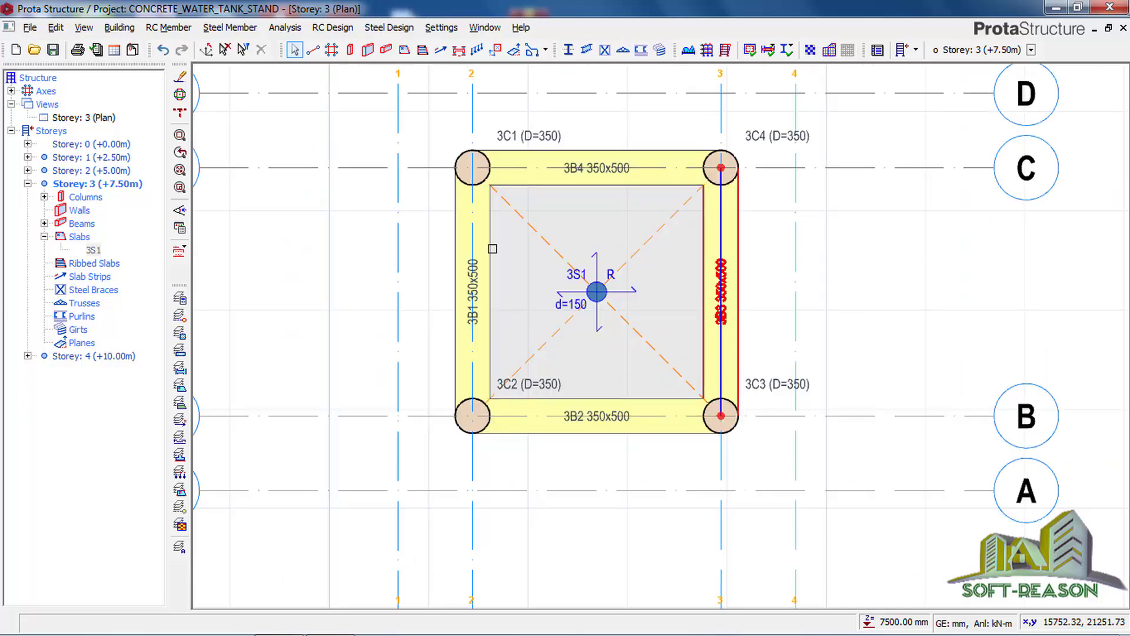
click(477, 49)
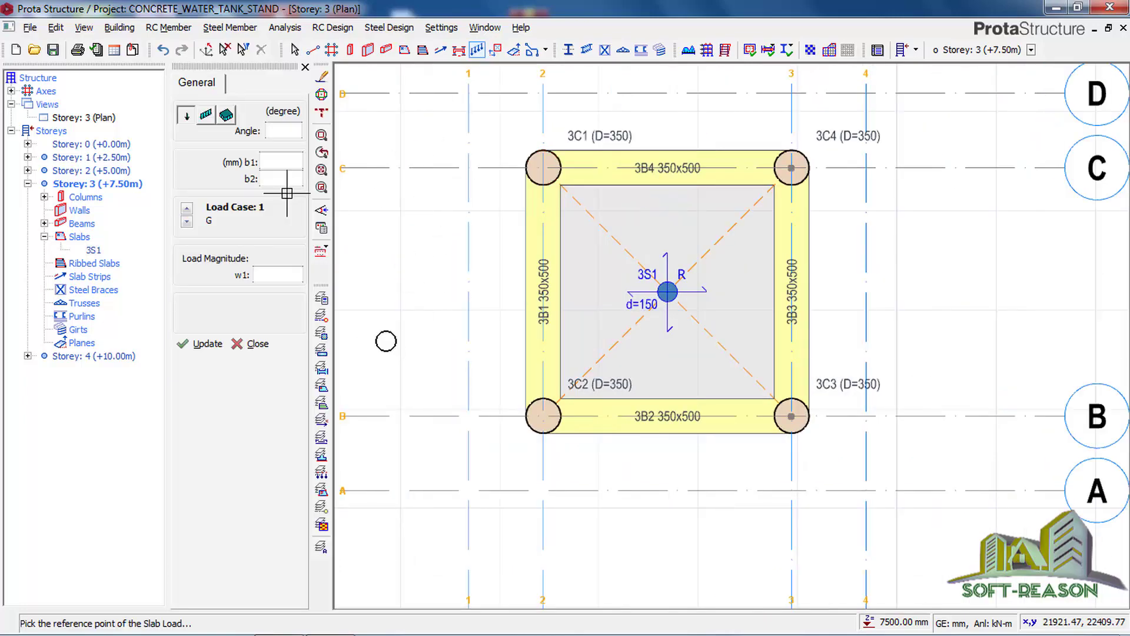
click(226, 116)
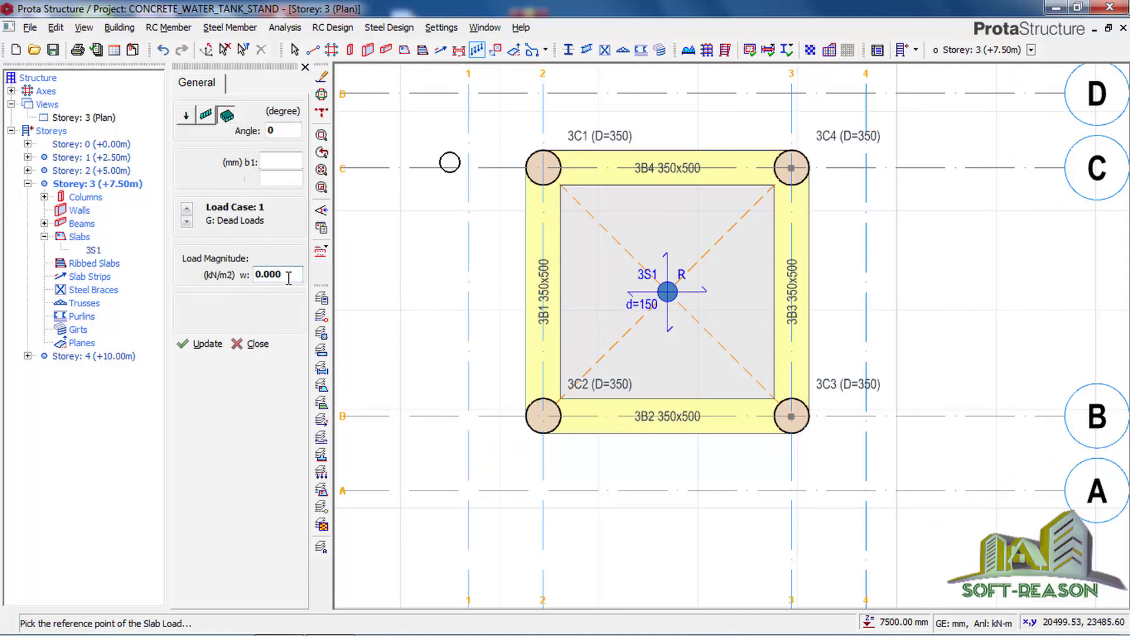
drag(288, 278, 247, 276)
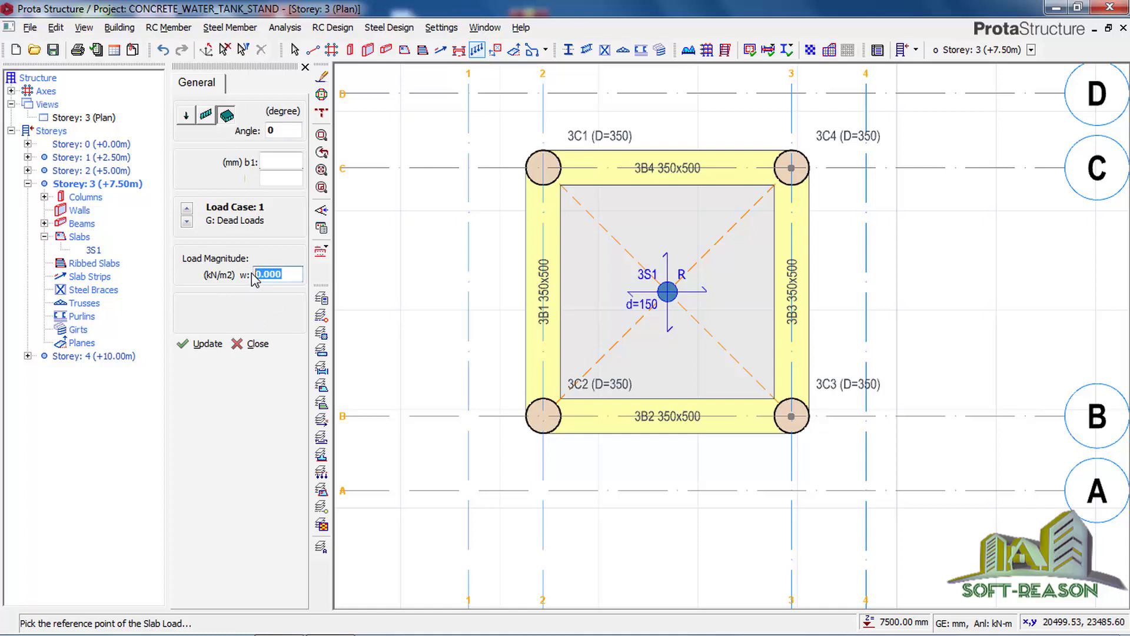
text(20)
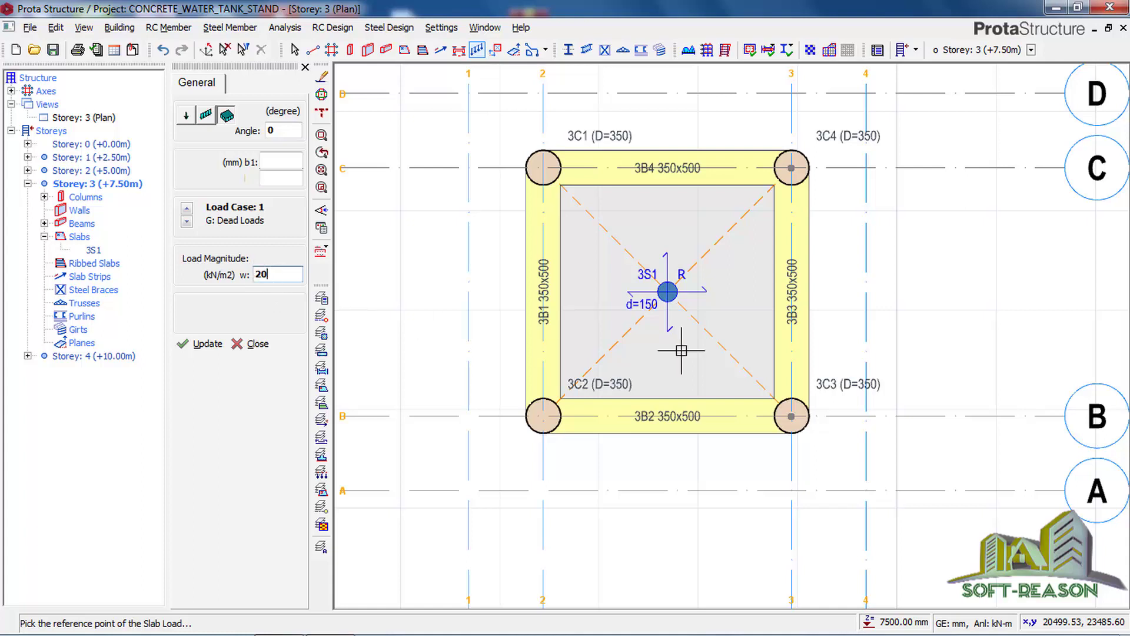
click(563, 185)
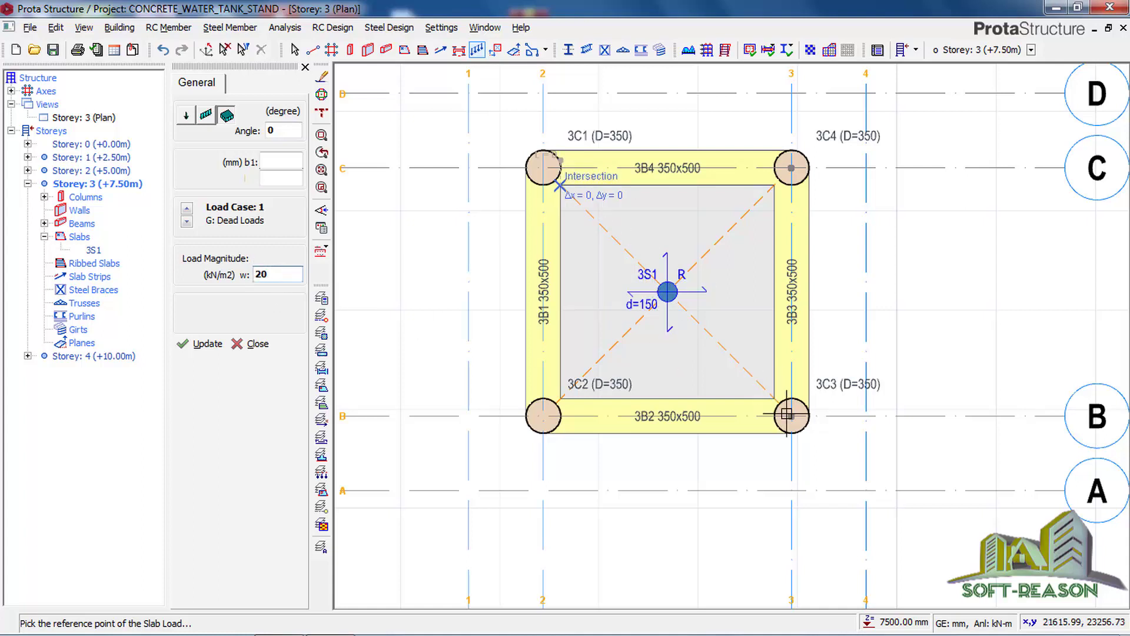
click(773, 399)
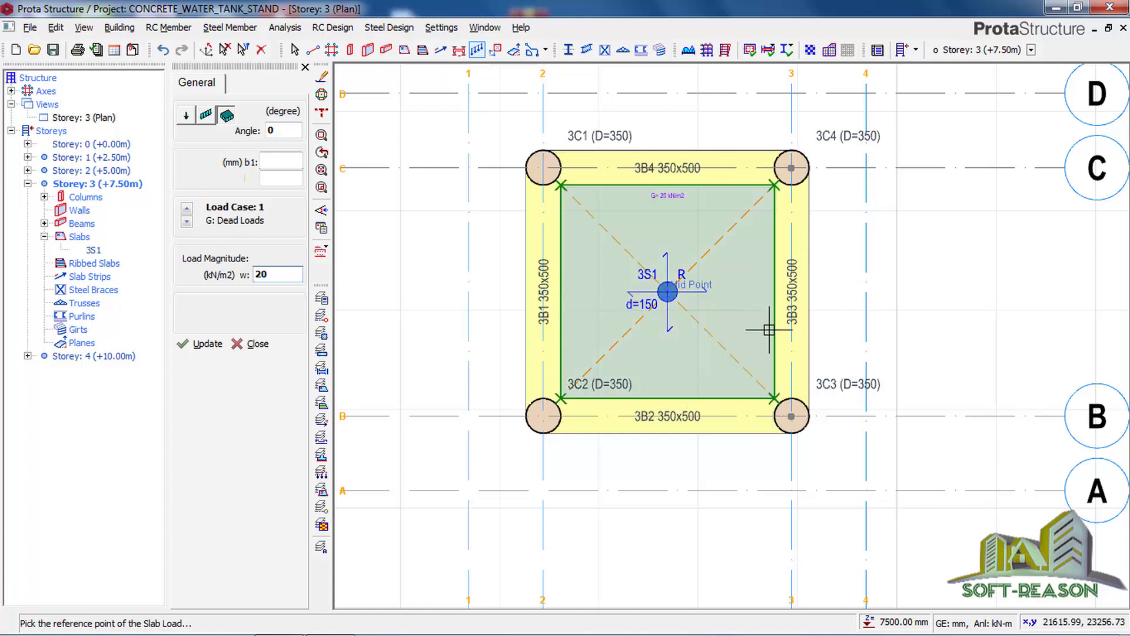
click(667, 398)
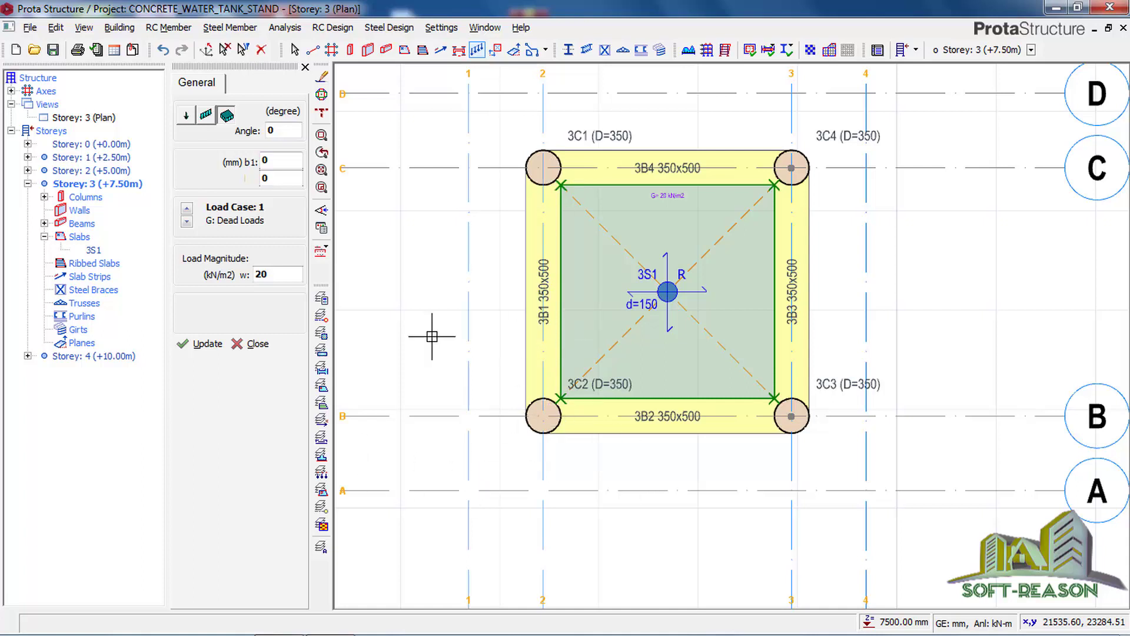
click(252, 344)
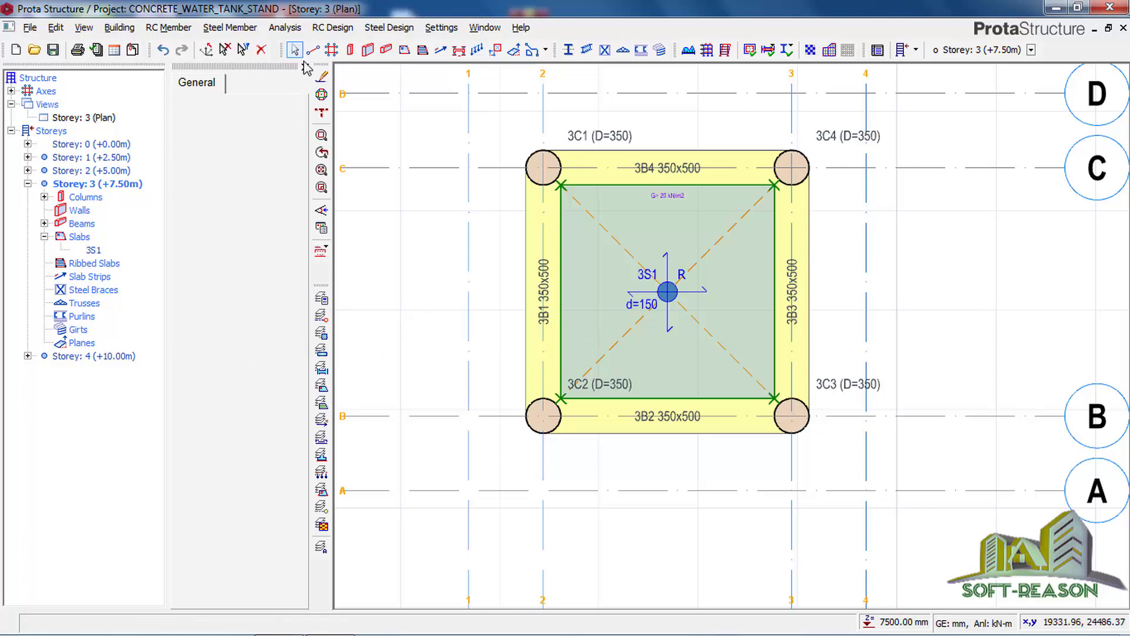
Open the Storey 4 (+10.00m) plan and set up a slab line load with w1 = 15 kN/m
click(305, 68)
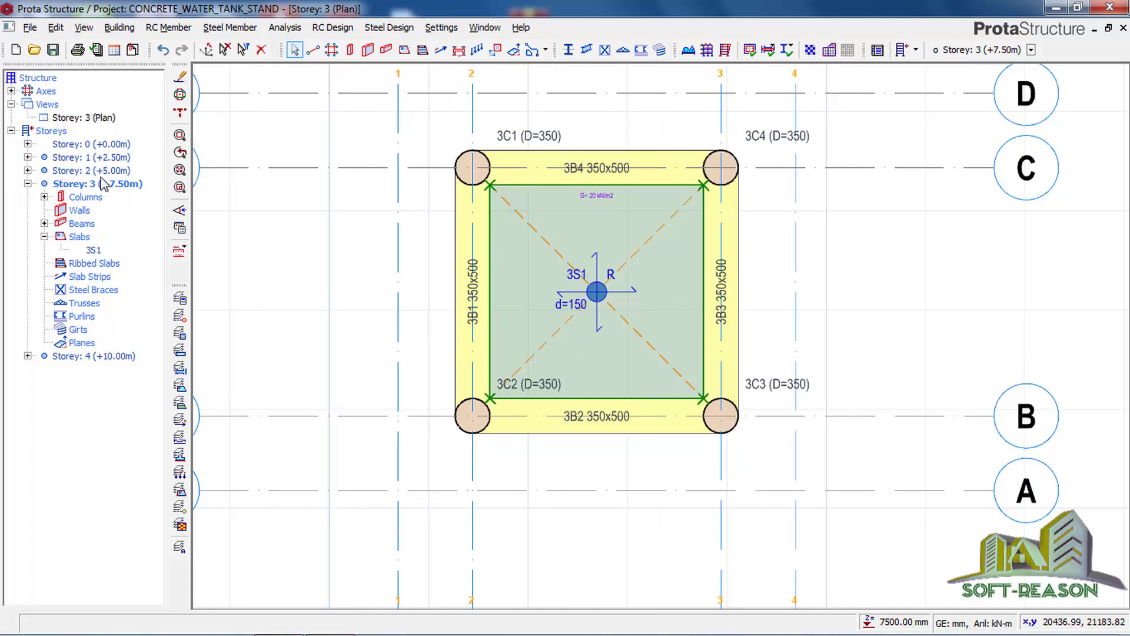
click(74, 357)
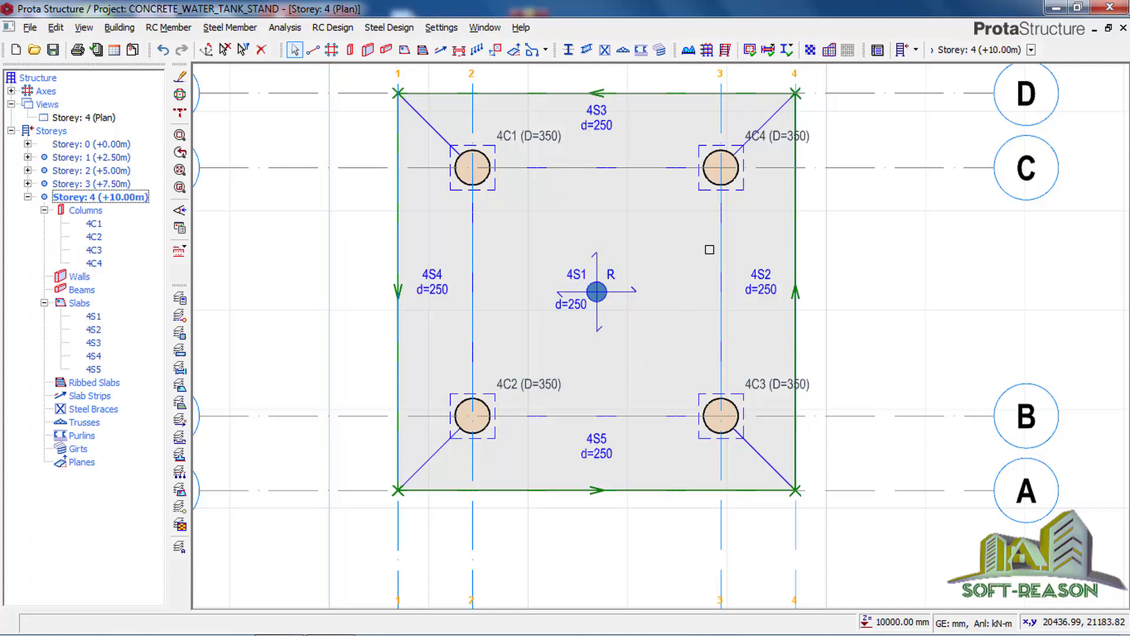
click(610, 305)
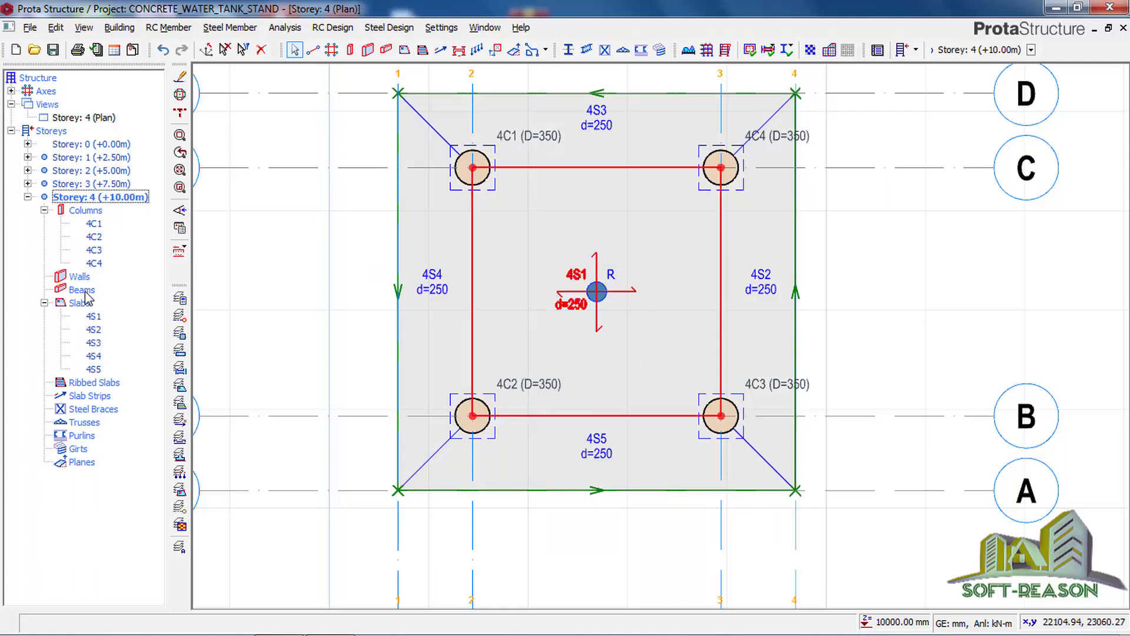
key(Escape)
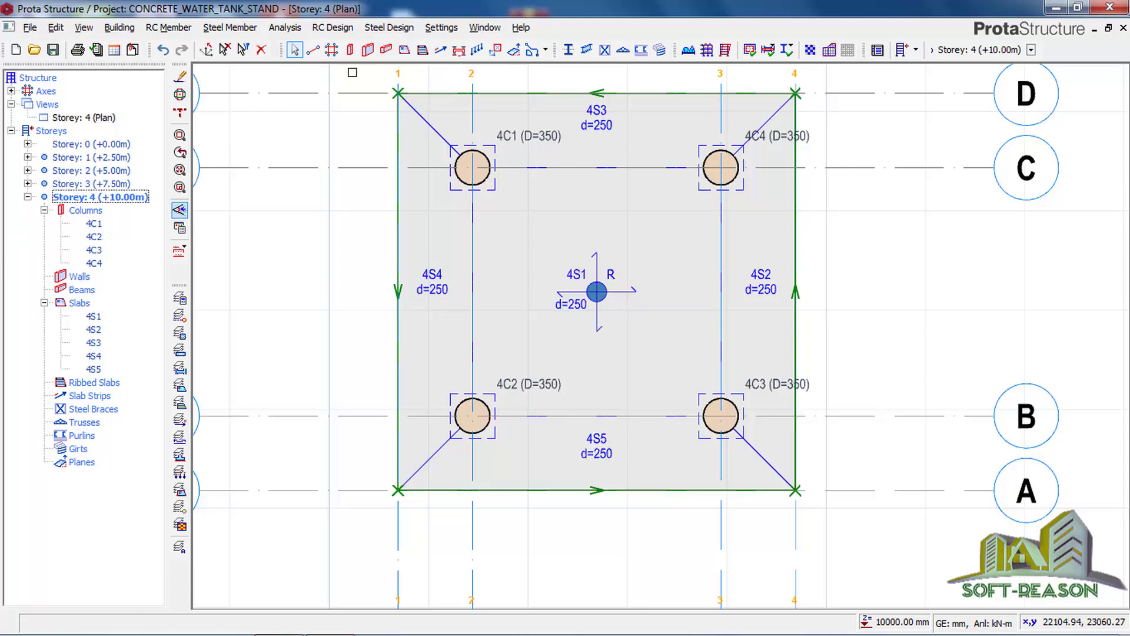
click(478, 50)
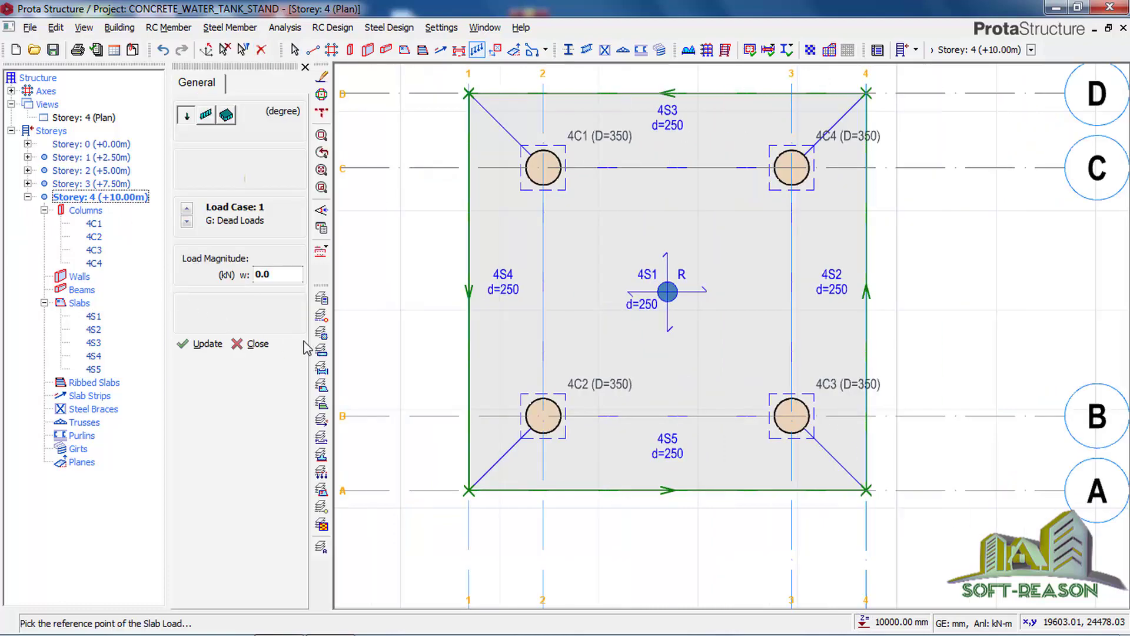
click(208, 115)
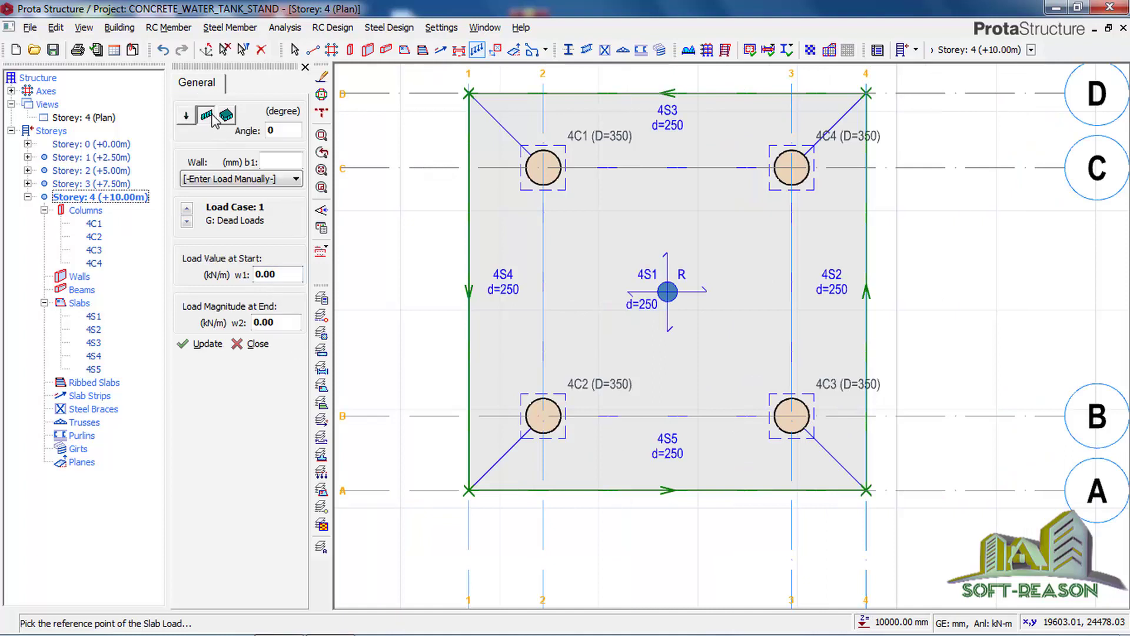
click(285, 278)
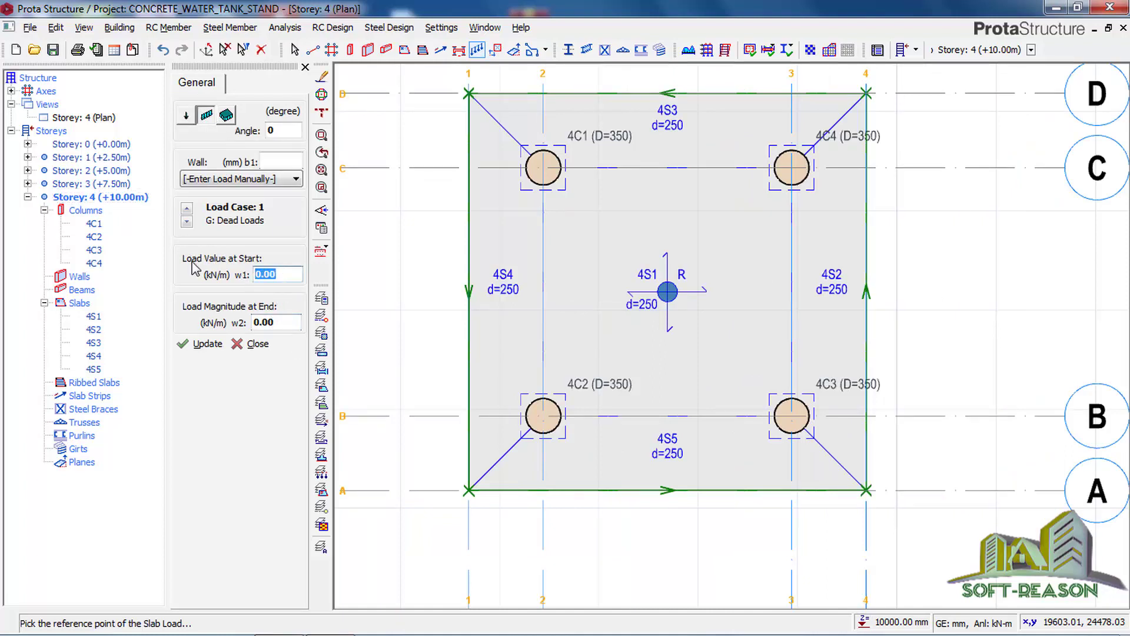
text(15)
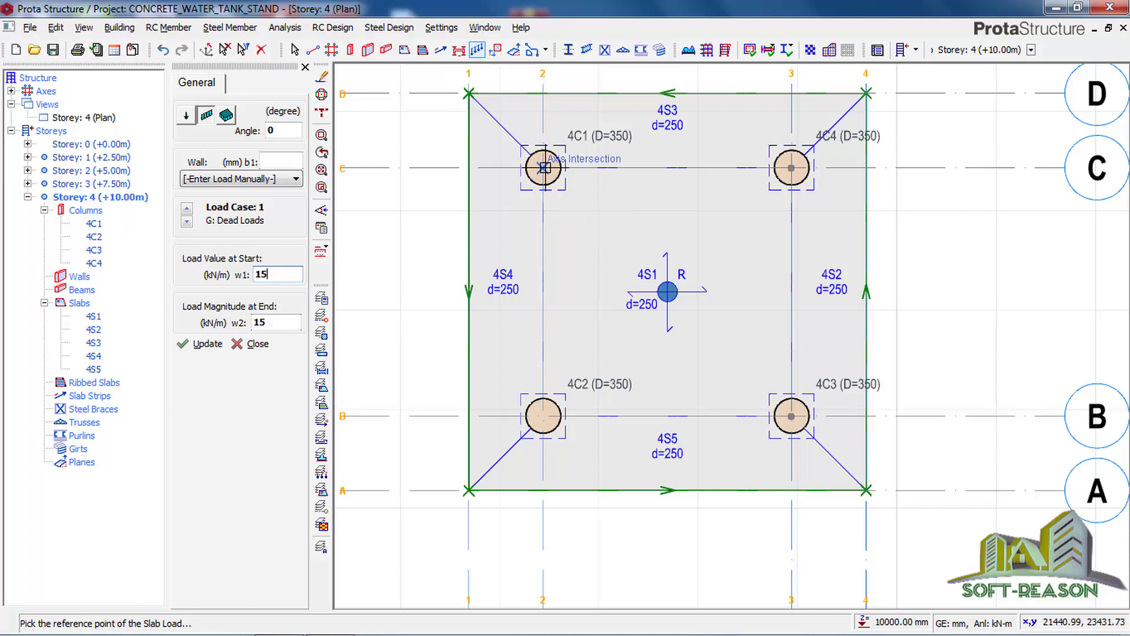
Draw the vertical line loads 4C1–4C2, axis C mid to axis B mid, and 4C4–4C3
click(543, 168)
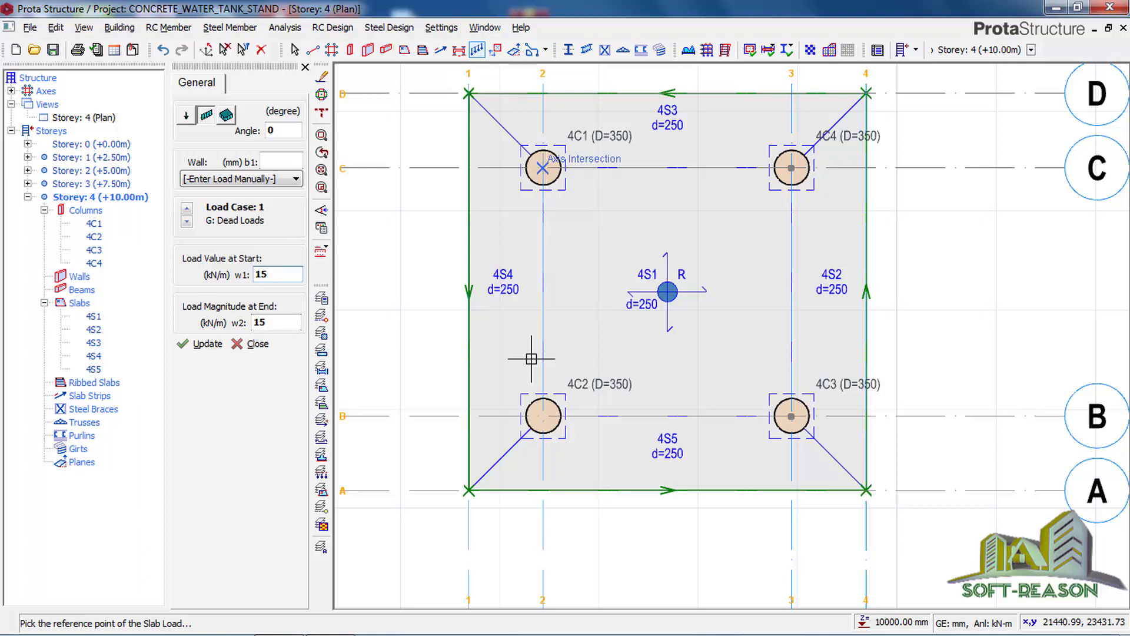
click(543, 416)
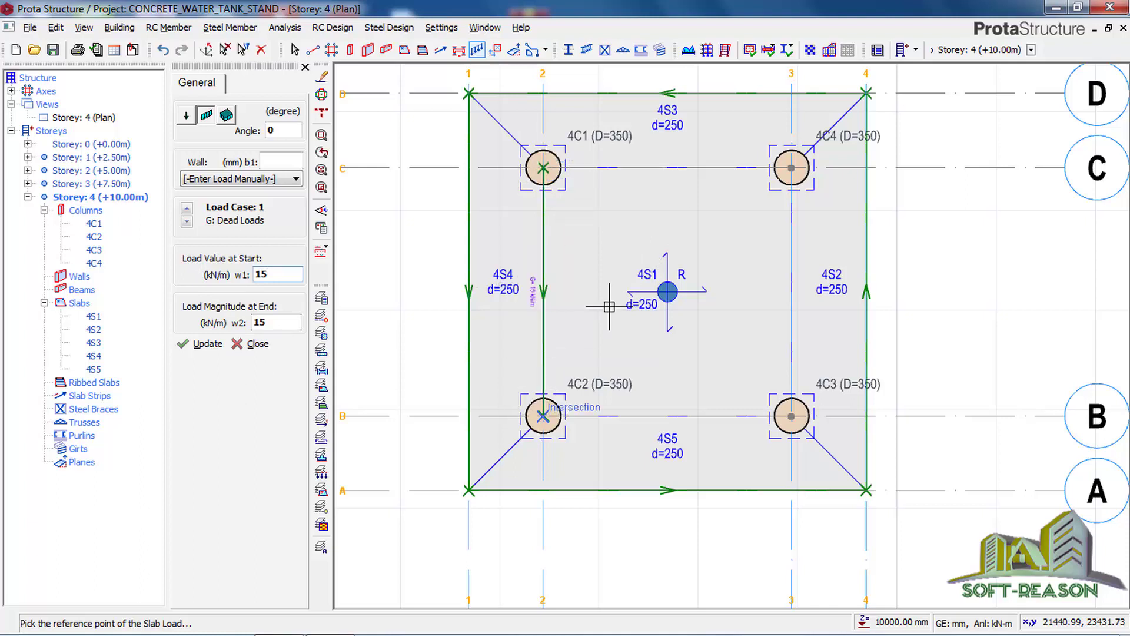
click(543, 168)
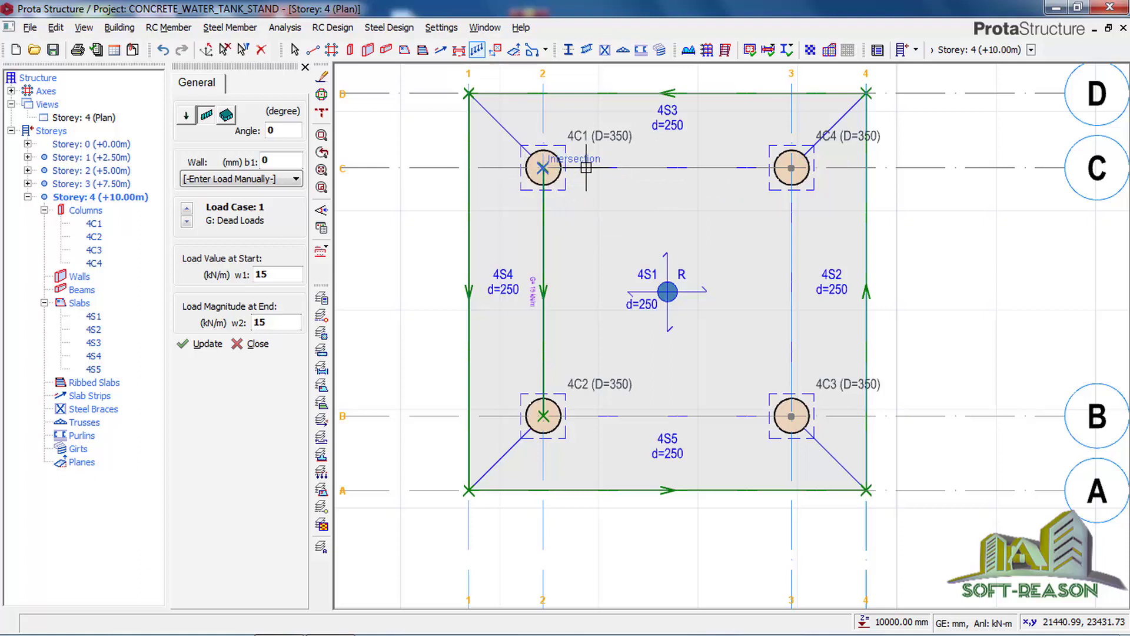
click(692, 169)
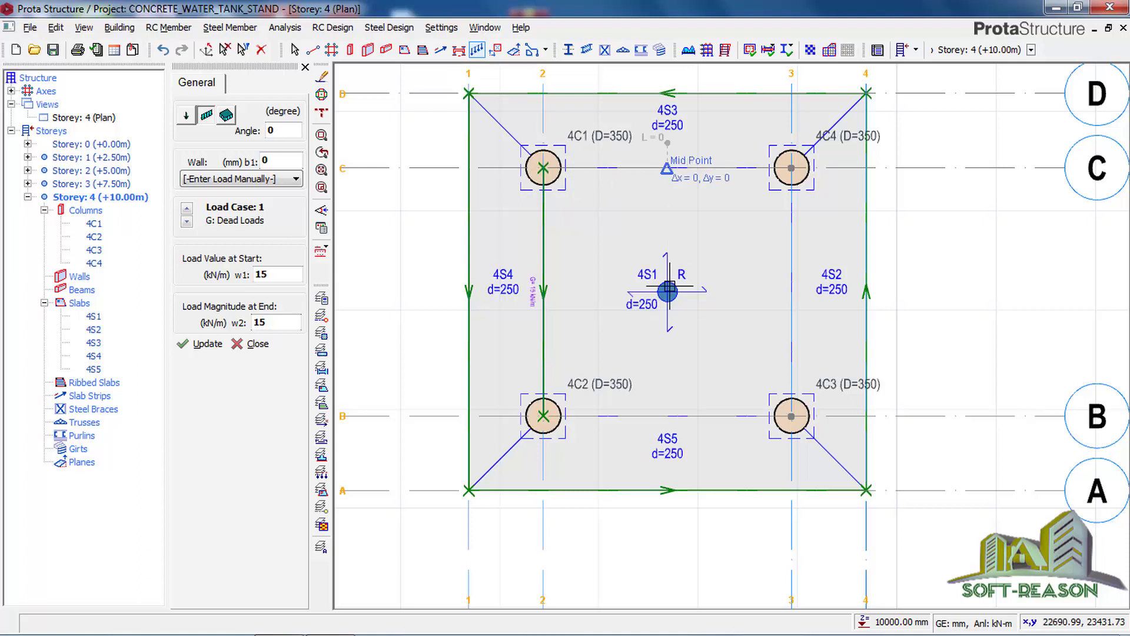
click(669, 418)
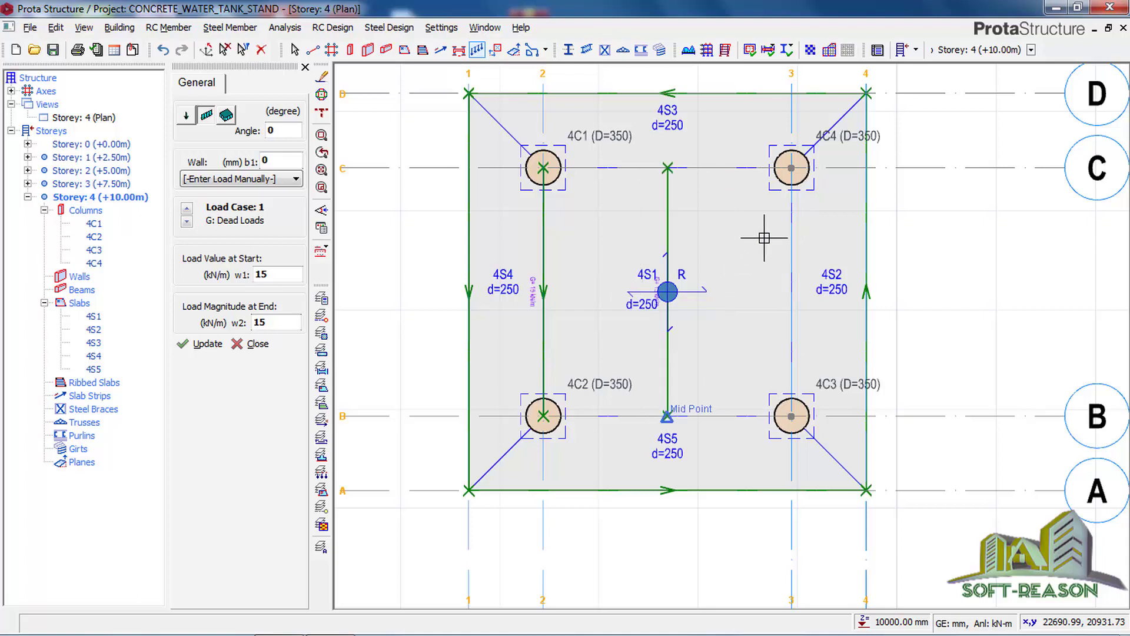
click(769, 170)
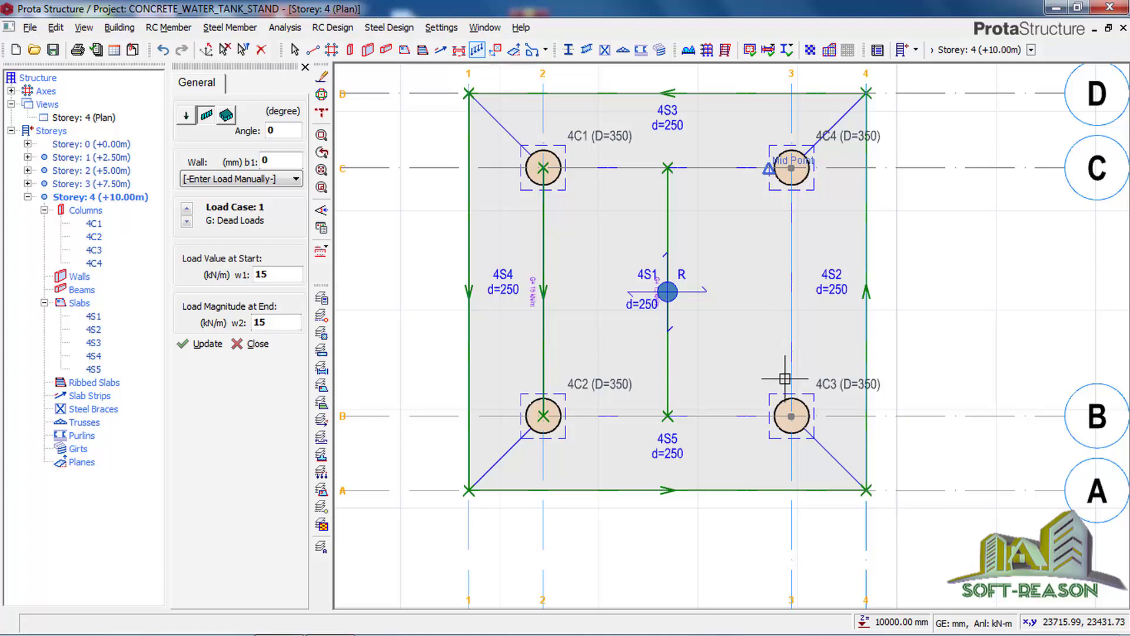
click(768, 415)
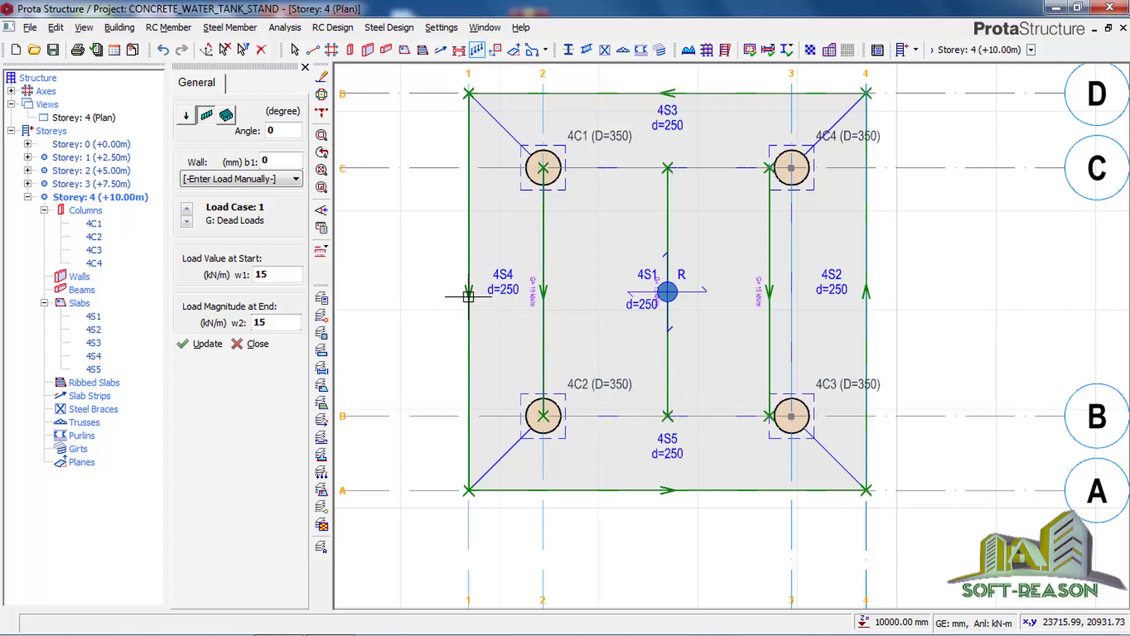
Add the horizontal 15 kN/m line load between edge midpoints of 4S4 and 4S2, then save the project
click(542, 293)
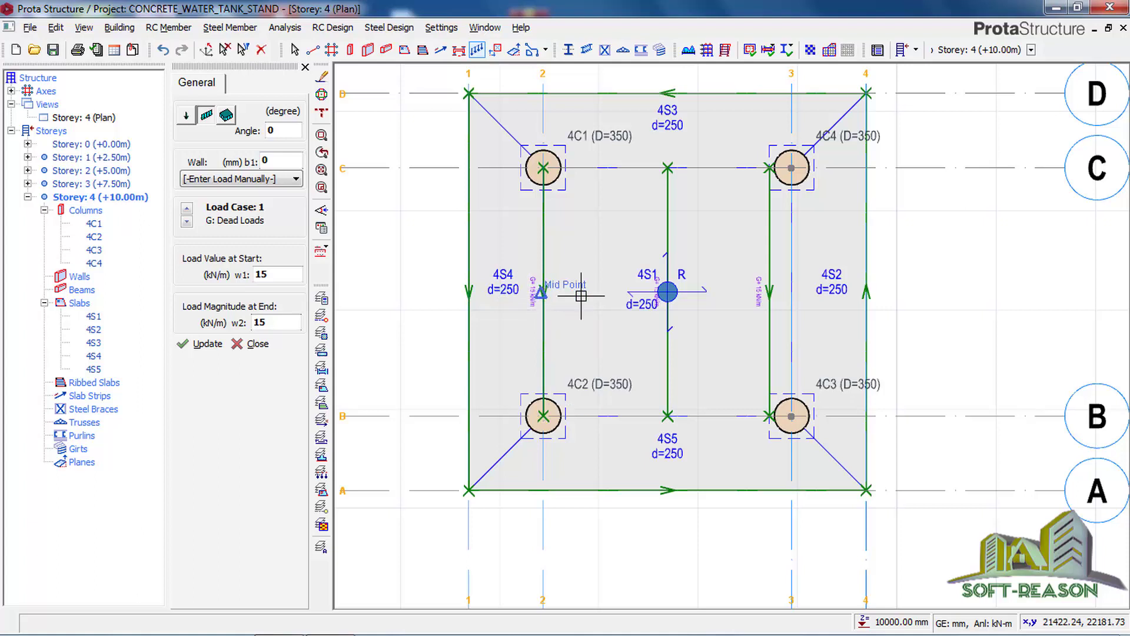
click(792, 293)
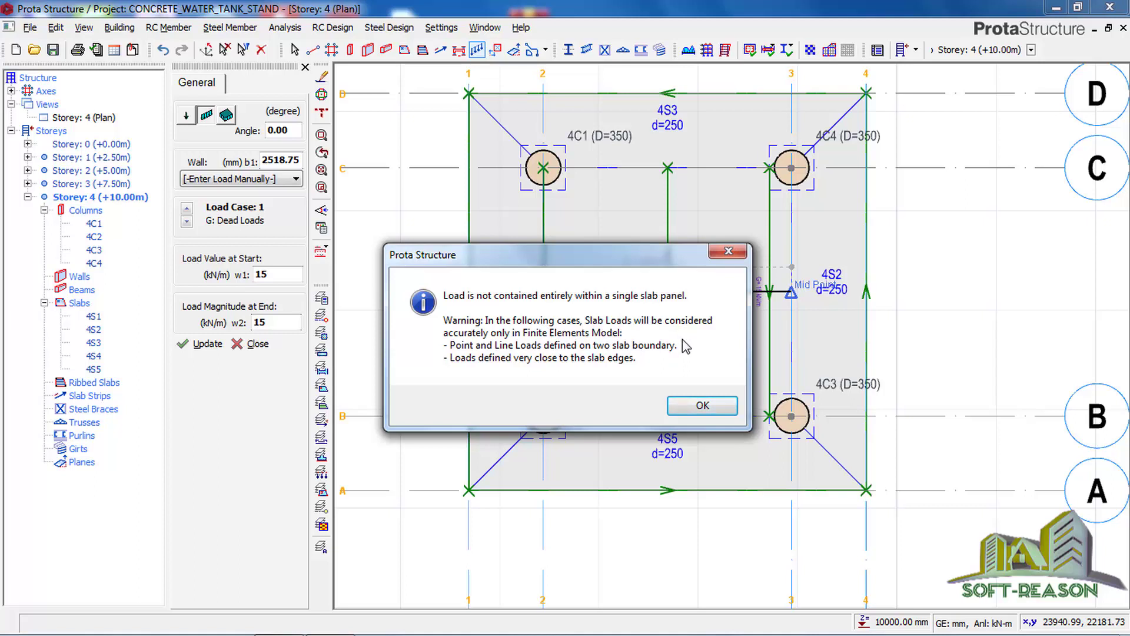
click(702, 406)
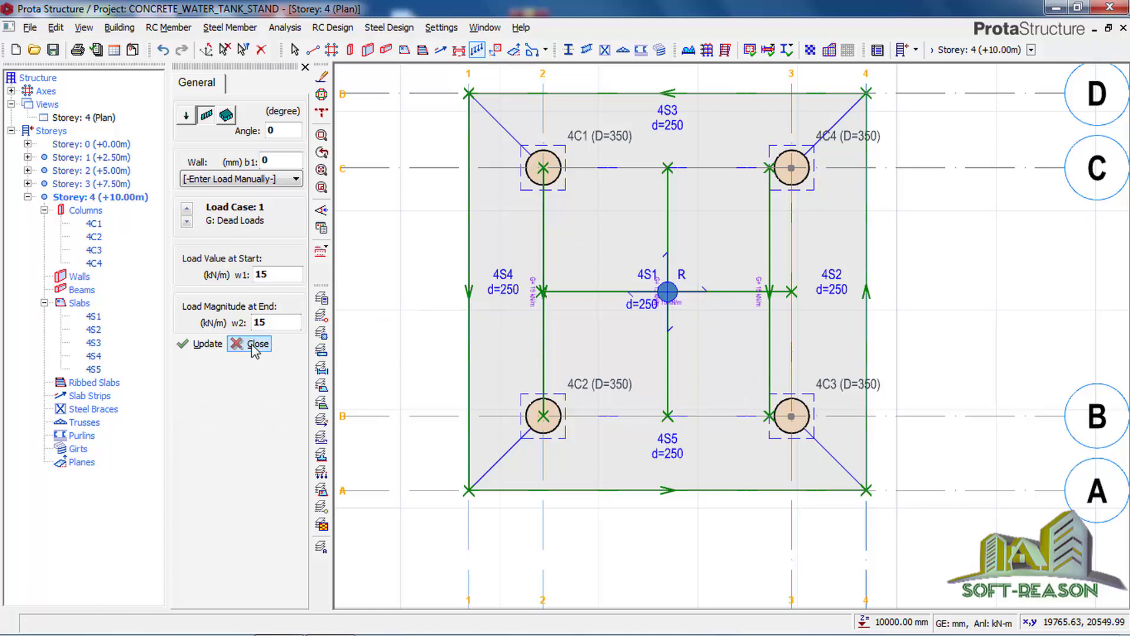
key(Escape)
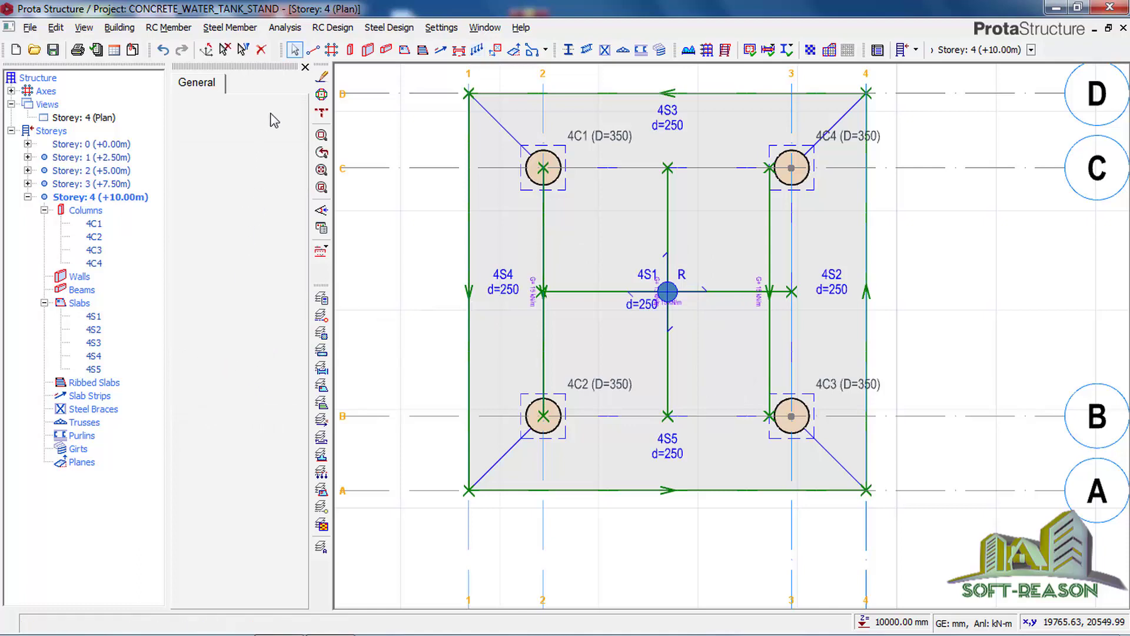
click(305, 67)
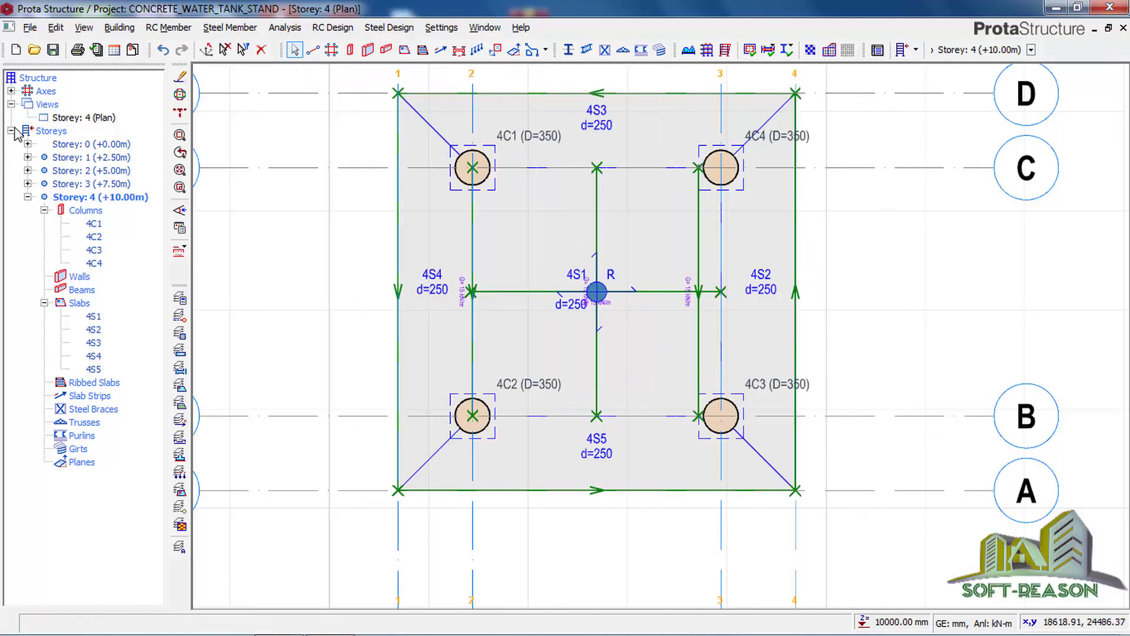
click(53, 51)
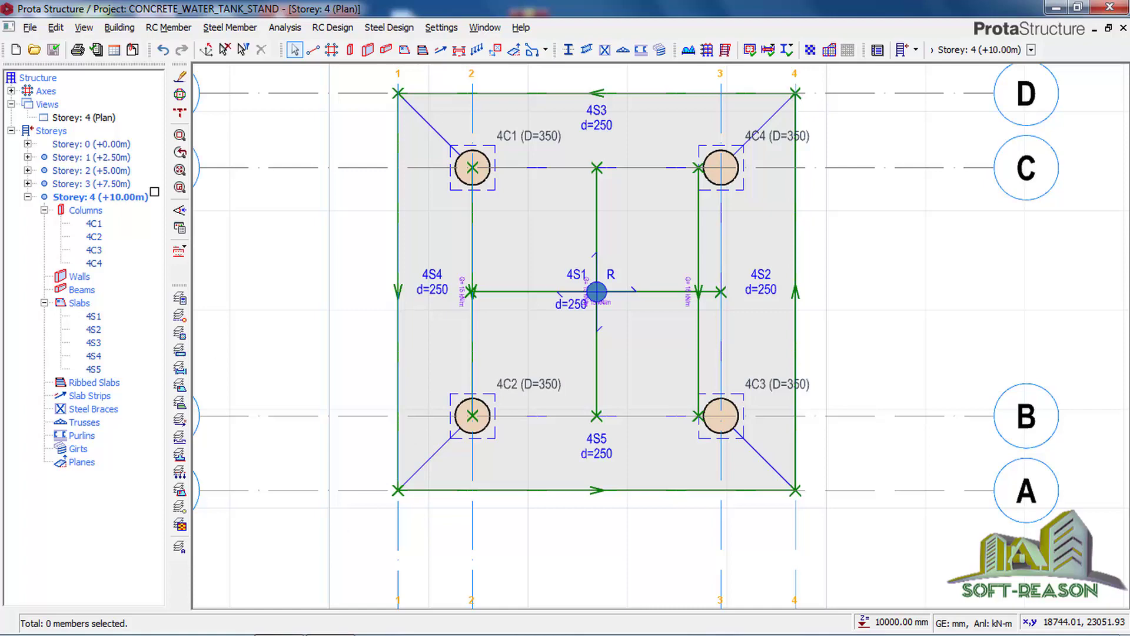
Show Storey 4 in 3D View, then orbit and zoom to inspect the whole tower
right_click(106, 117)
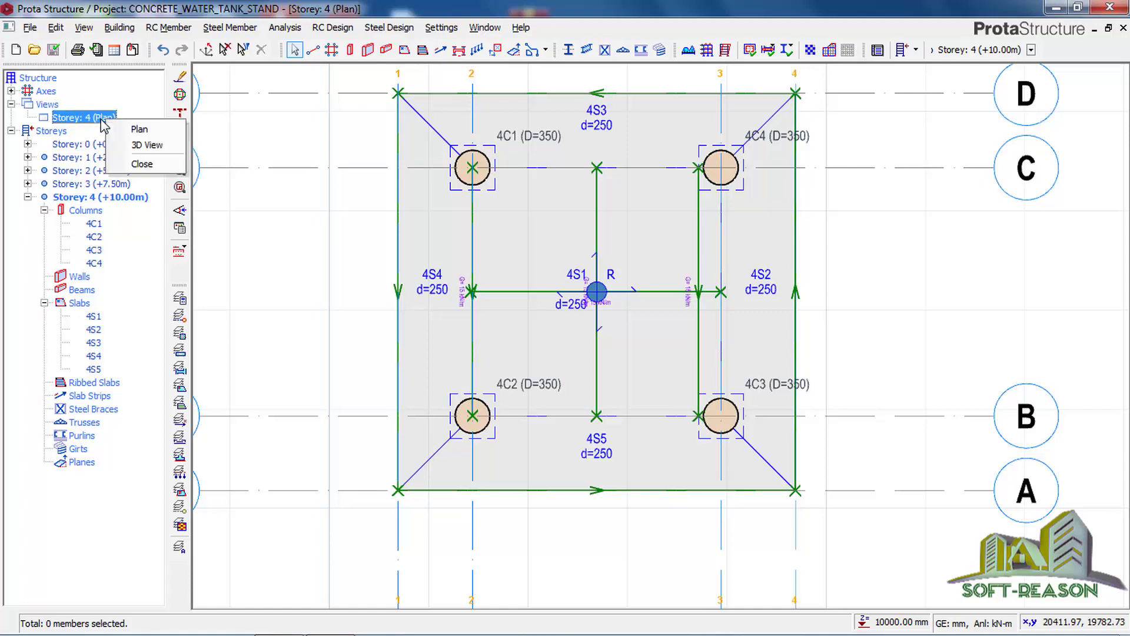
click(142, 145)
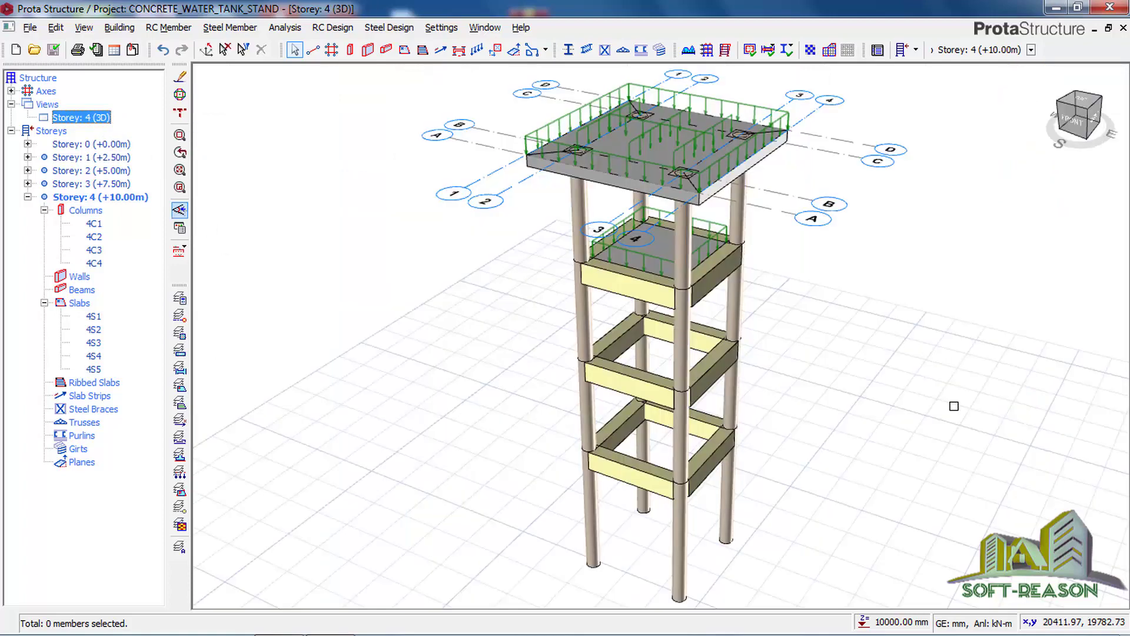
mouse_move(860, 343)
middle_down()
mouse_move(858, 333)
mouse_move(833, 360)
mouse_move(853, 418)
mouse_move(944, 420)
middle_up()
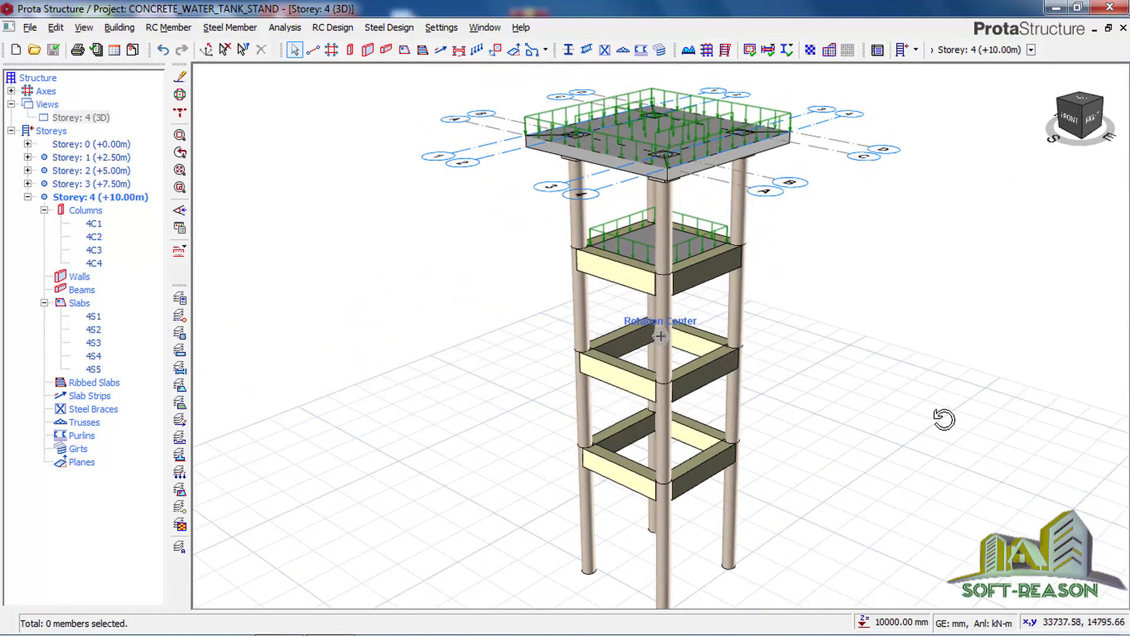
scroll(540, 355, down, 3)
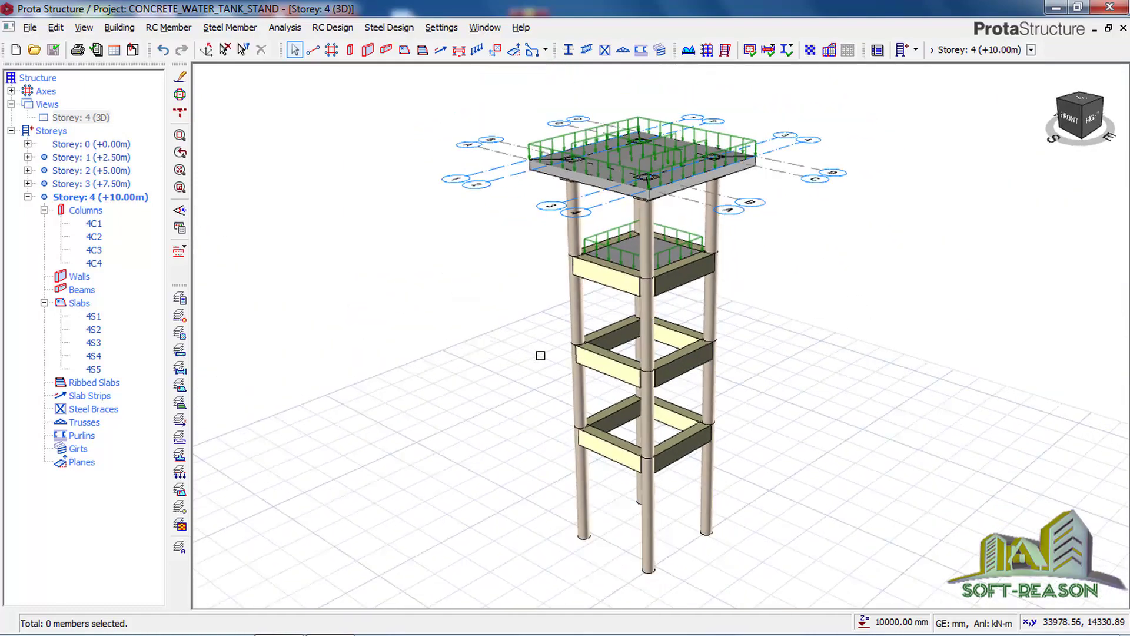
scroll(673, 373, up, 3)
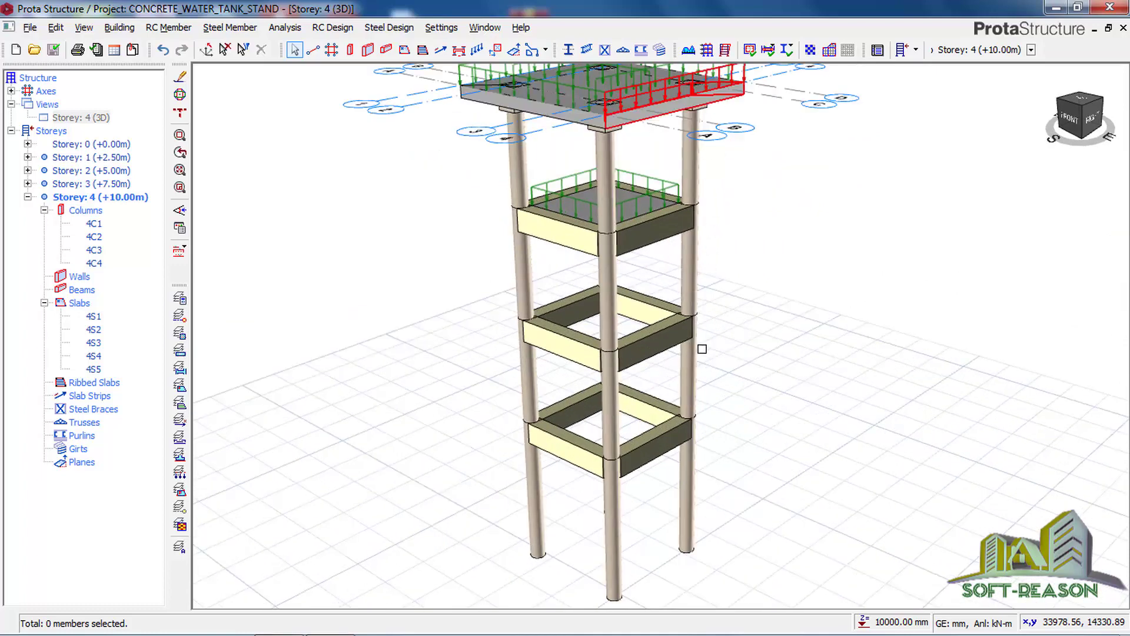
scroll(601, 439, down, 2)
scroll(422, 357, down, 1)
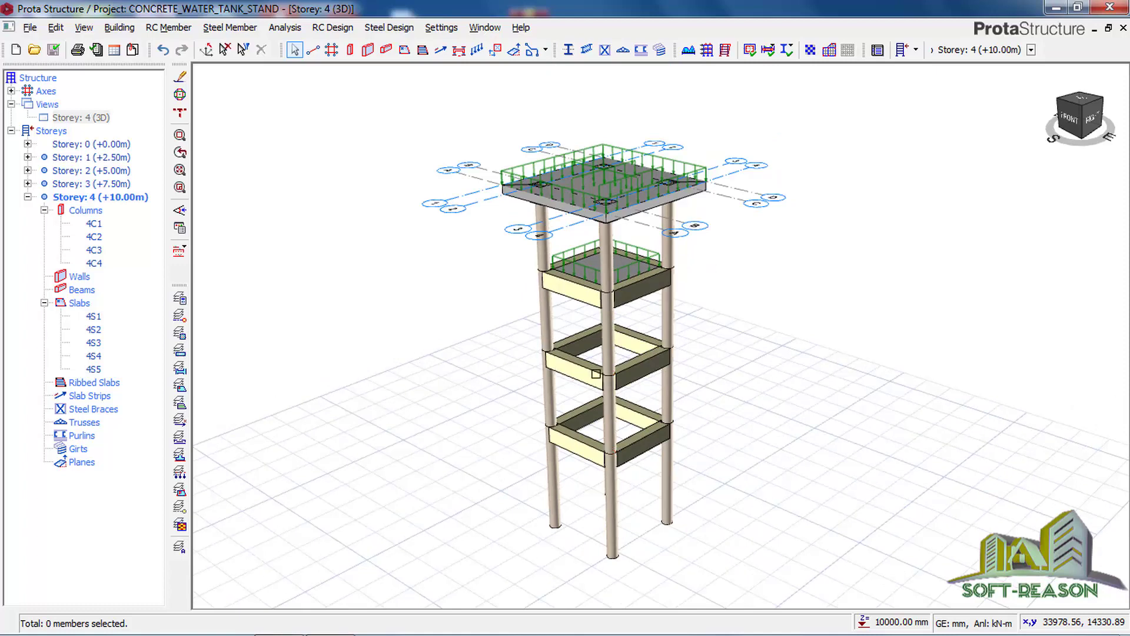
click(99, 120)
right_click(99, 119)
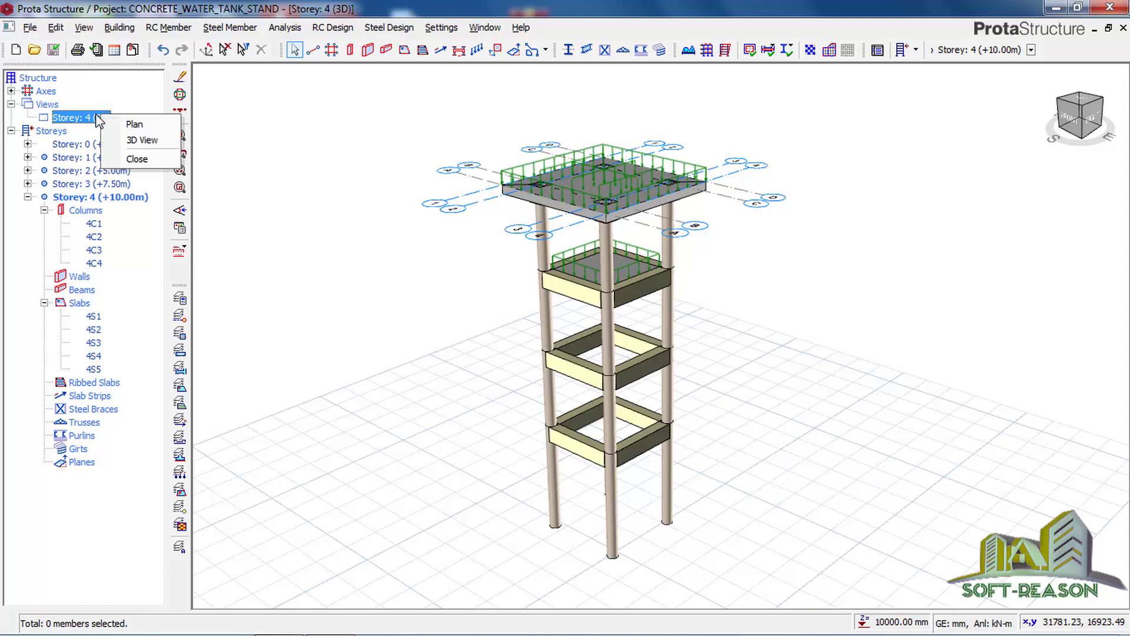
Back in the Storey 4 plan, place steel angle column 4C5 with section UKA90X90X7 at grid A-3
click(142, 126)
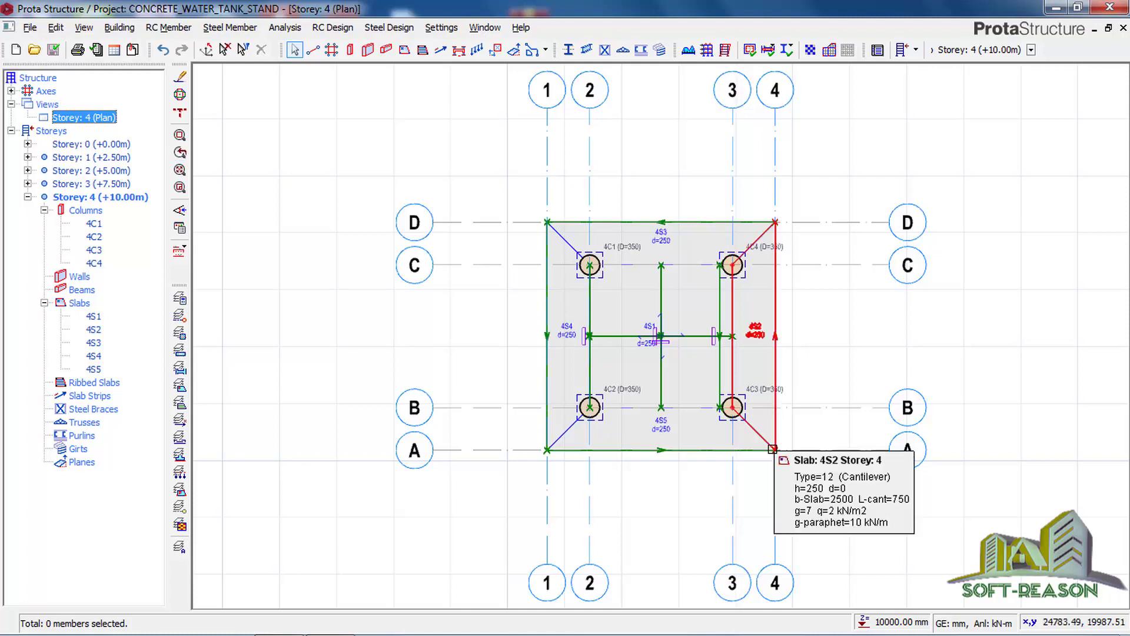
click(567, 50)
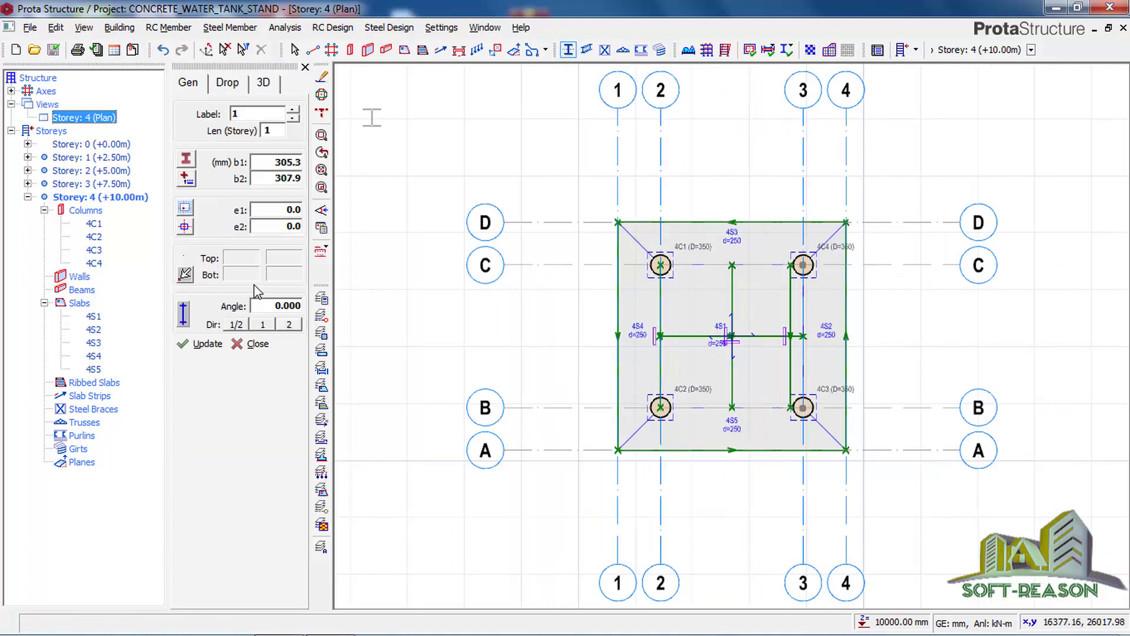
click(186, 159)
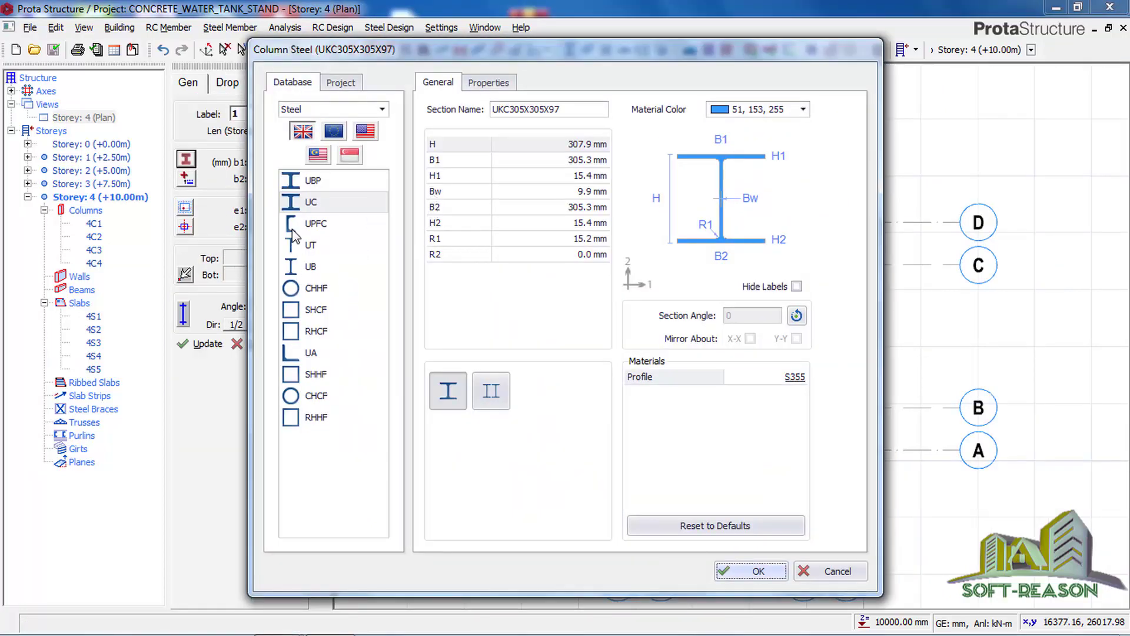
click(290, 359)
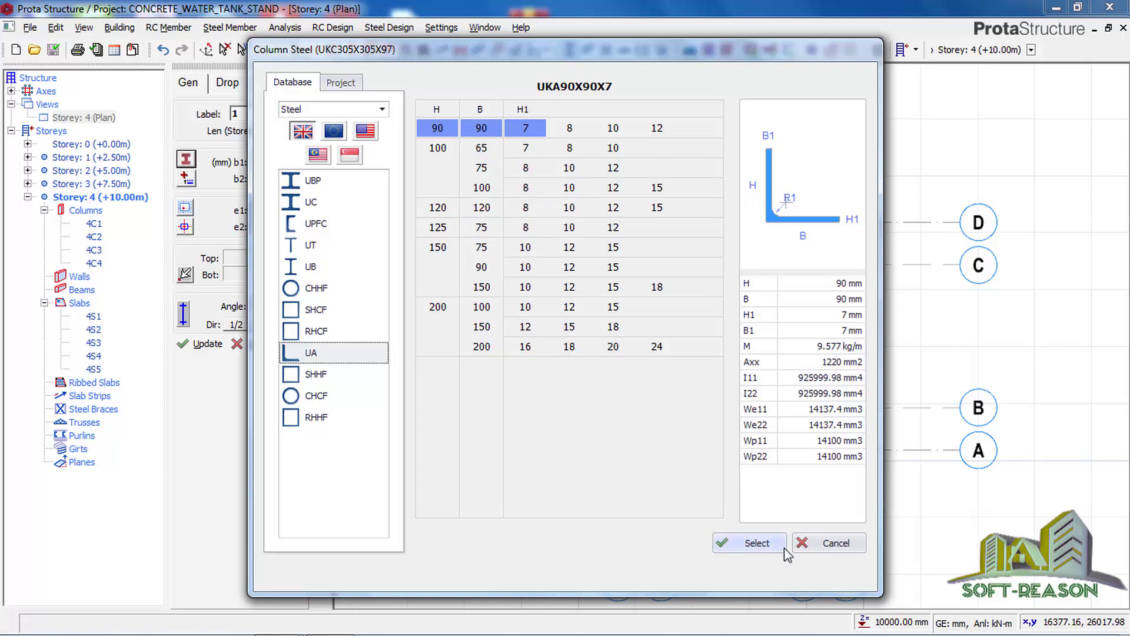
click(760, 543)
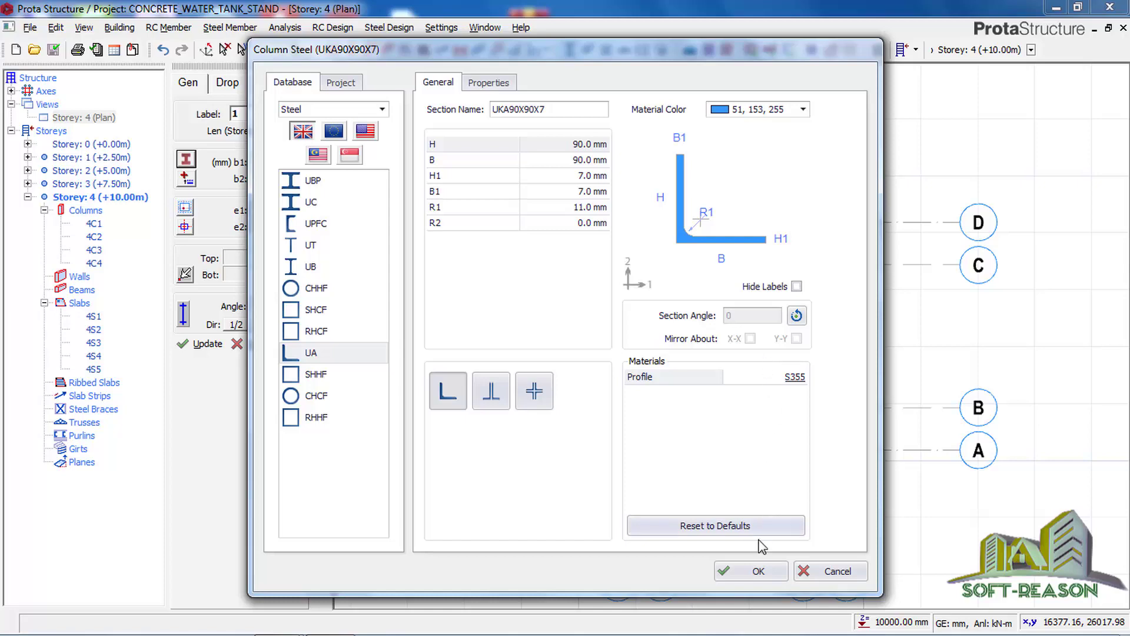
click(753, 571)
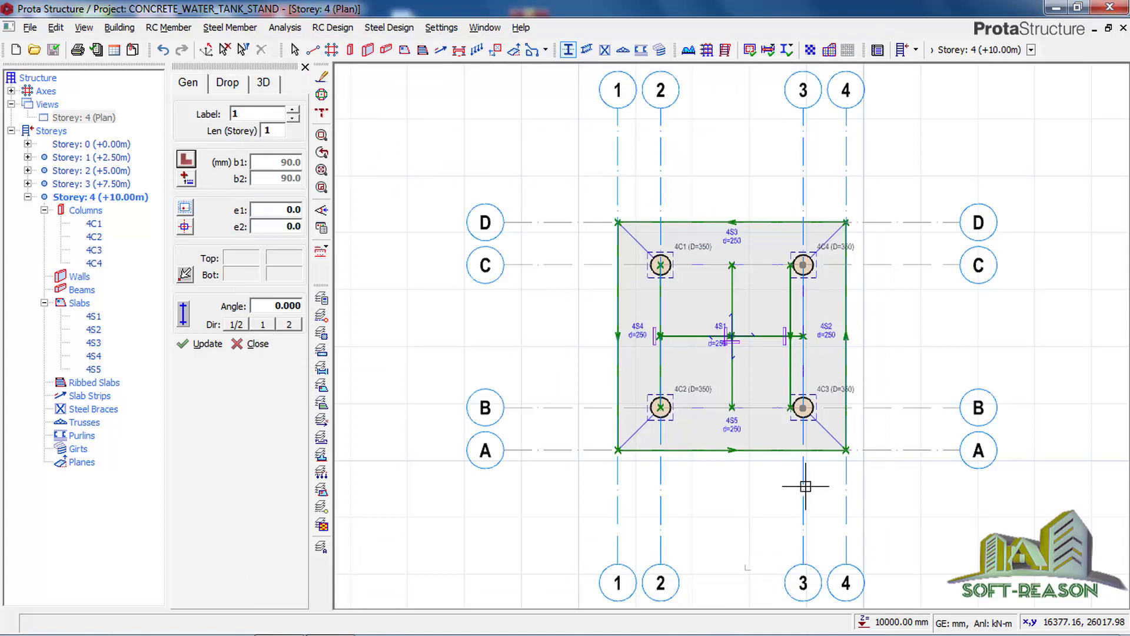
click(805, 449)
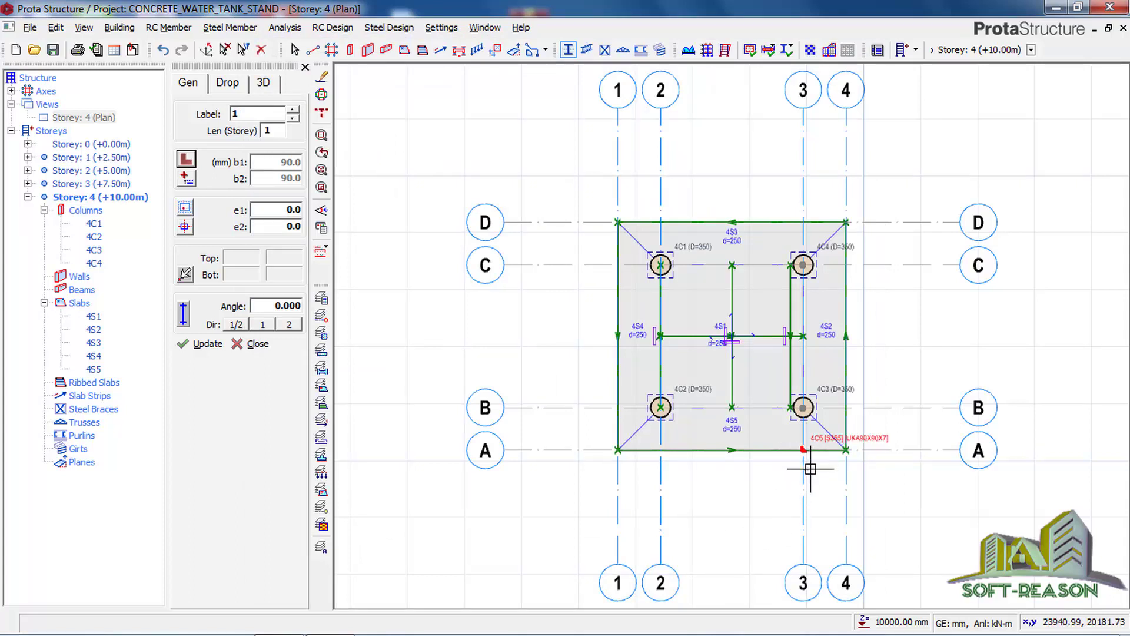
scroll(822, 466, up, 2)
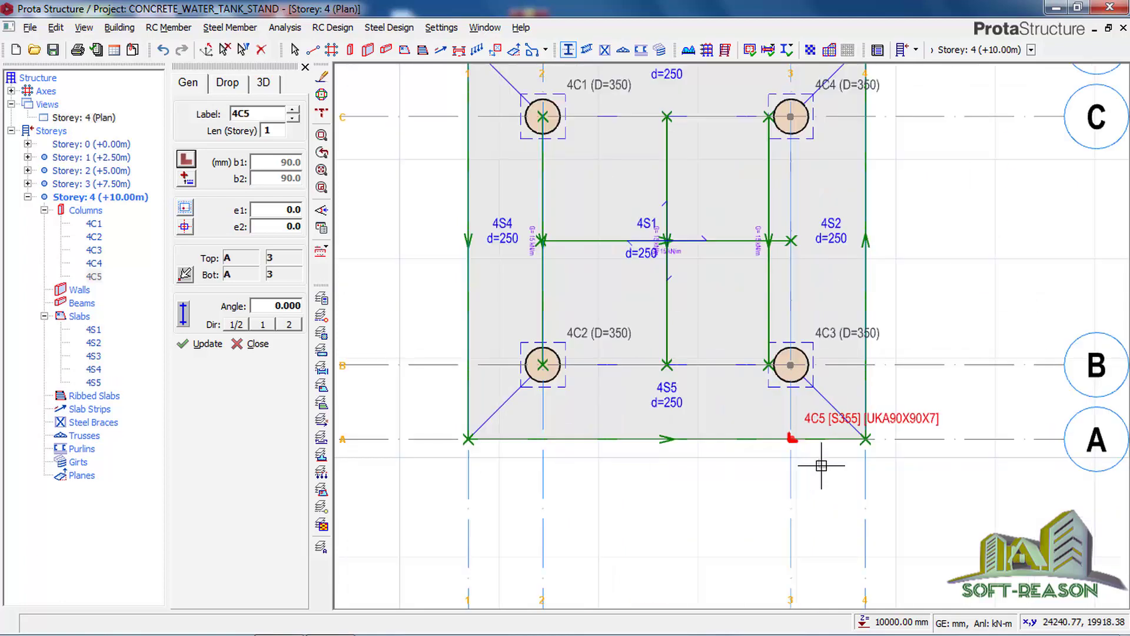
click(186, 160)
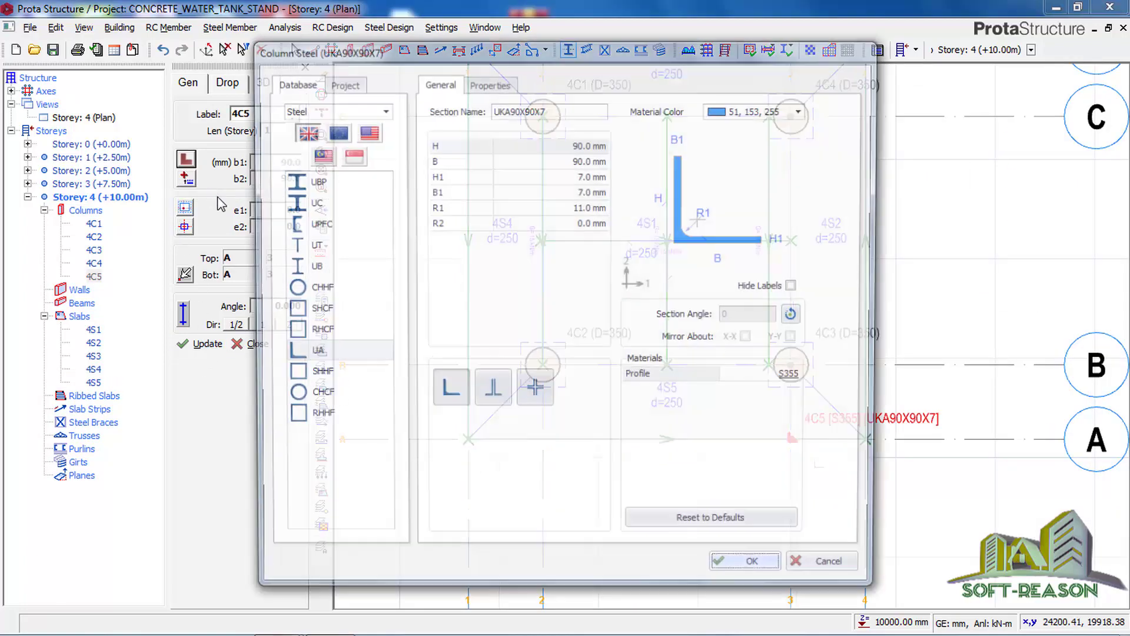
Place column 4C6 at grid A-4 with its angle section rotated 90°, and close the column panel
click(797, 316)
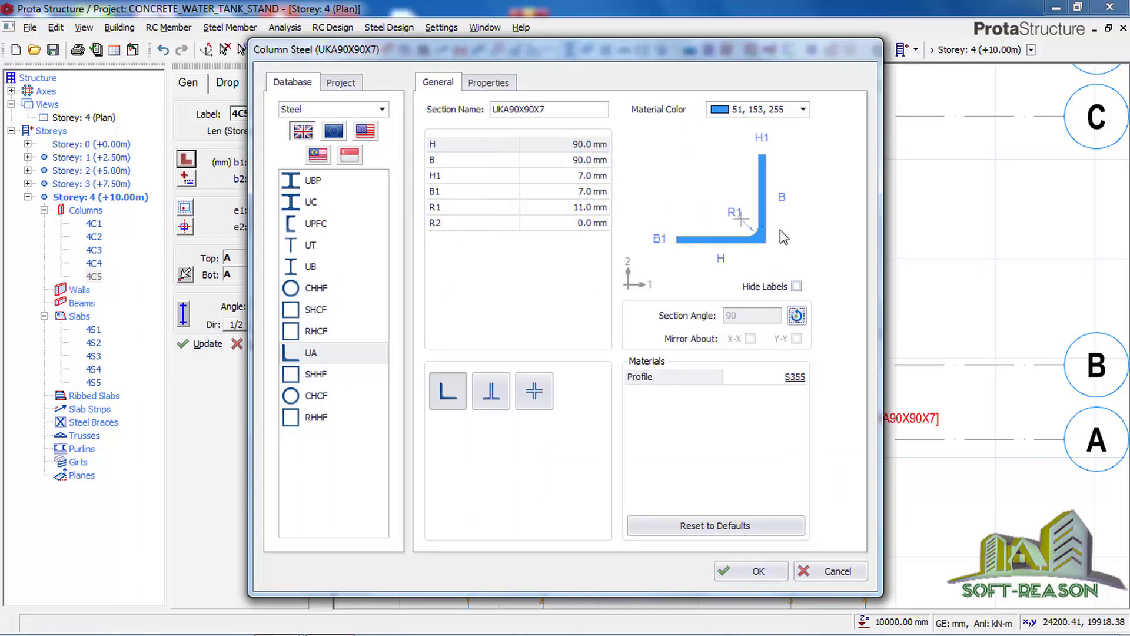
click(758, 571)
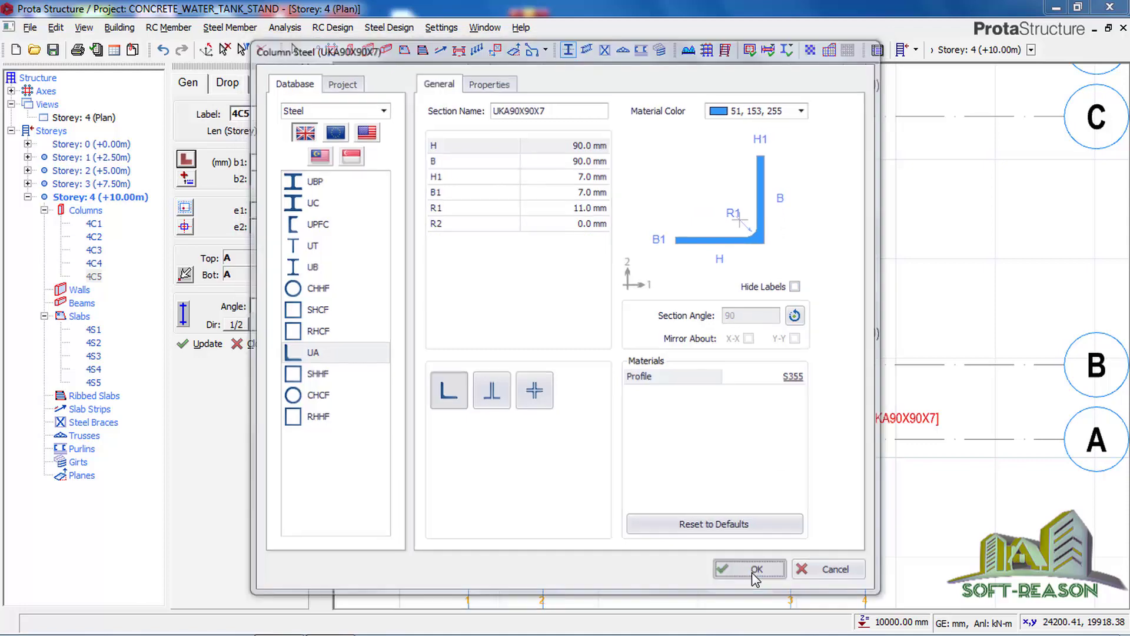
click(864, 436)
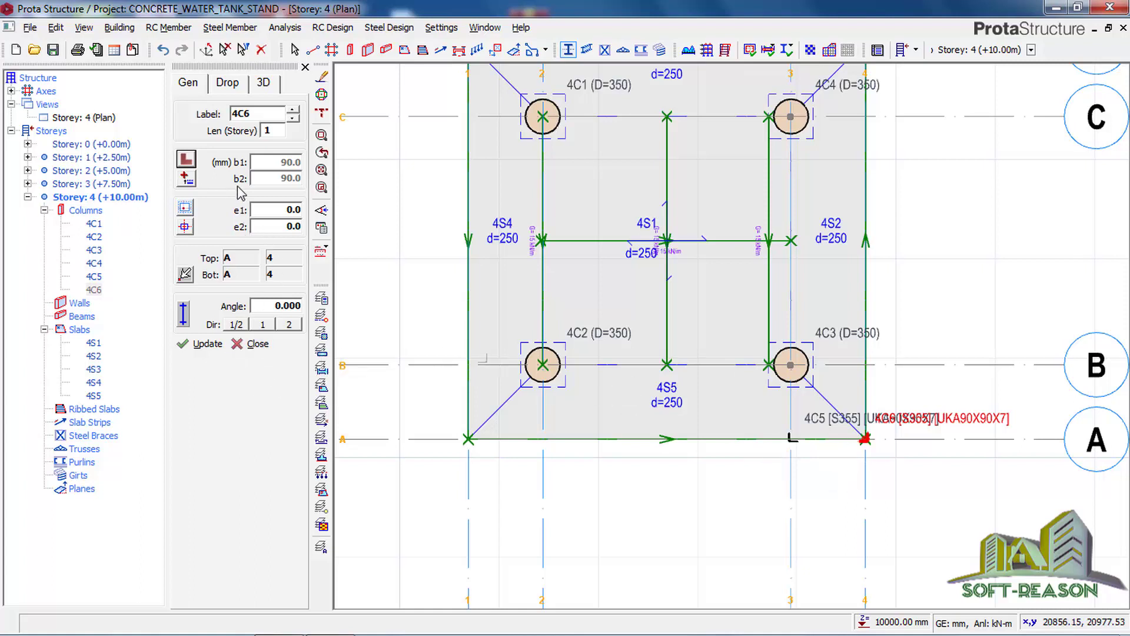
click(251, 343)
click(305, 66)
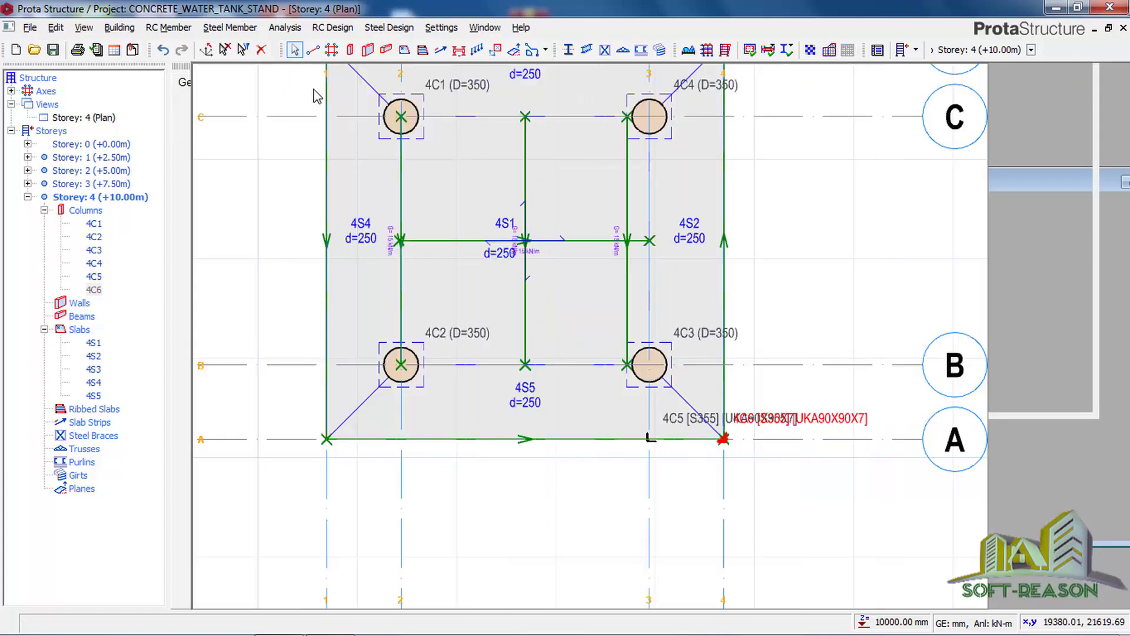
Switch Storey 4 to a 3D view and orbit to show steel columns 4C5 and 4C6
click(847, 217)
key(Escape)
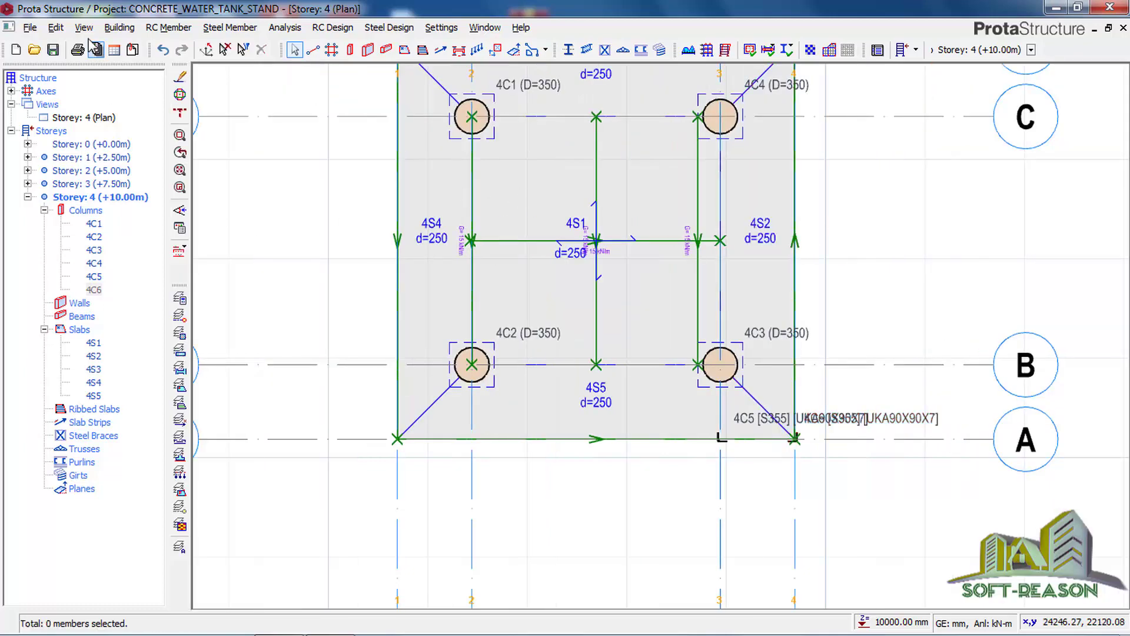
click(106, 134)
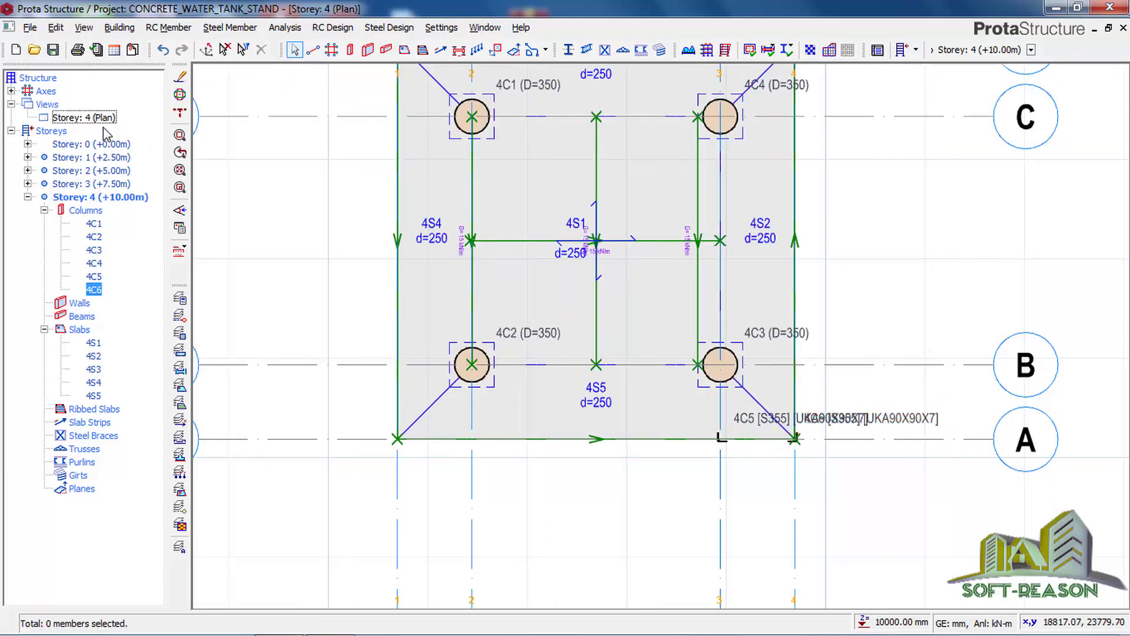
right_click(93, 120)
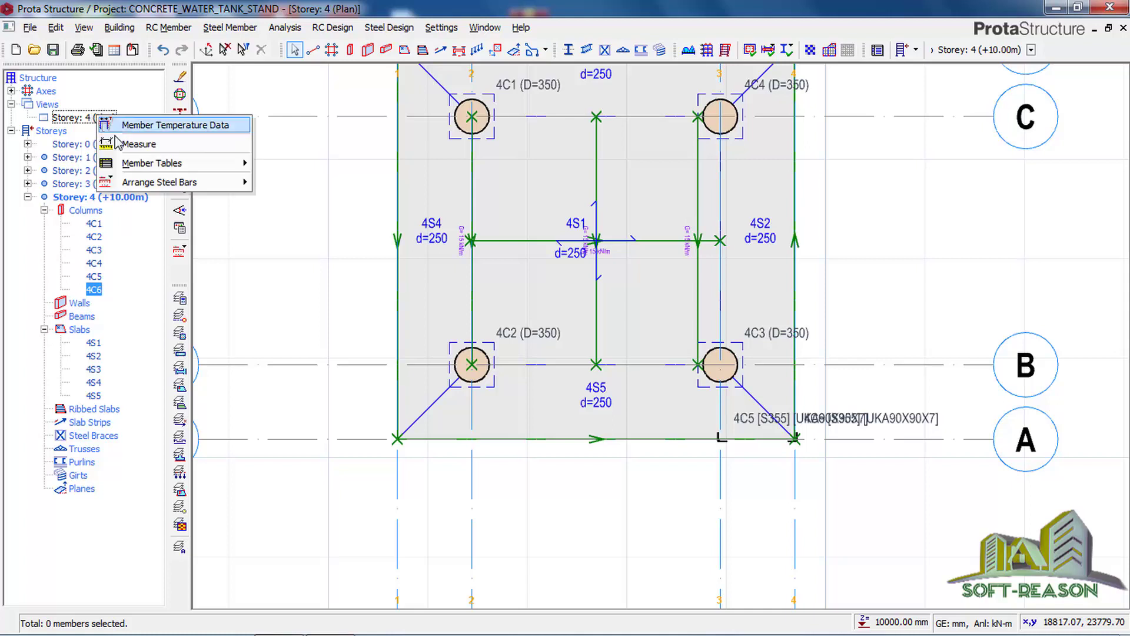
click(80, 119)
right_click(80, 120)
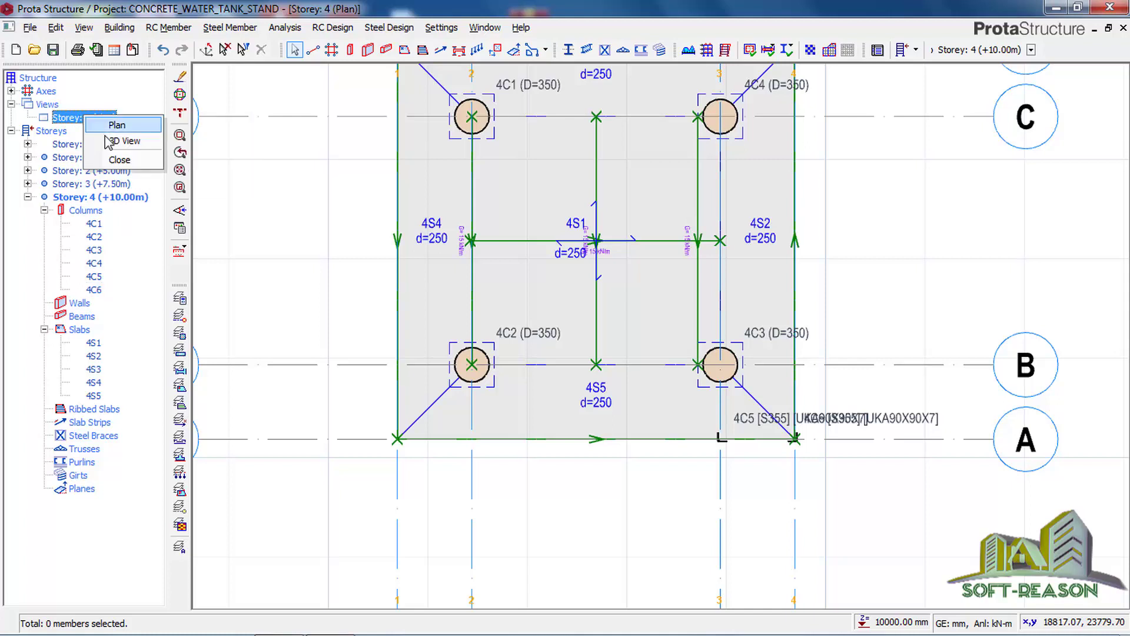
key(ctrl+Tab)
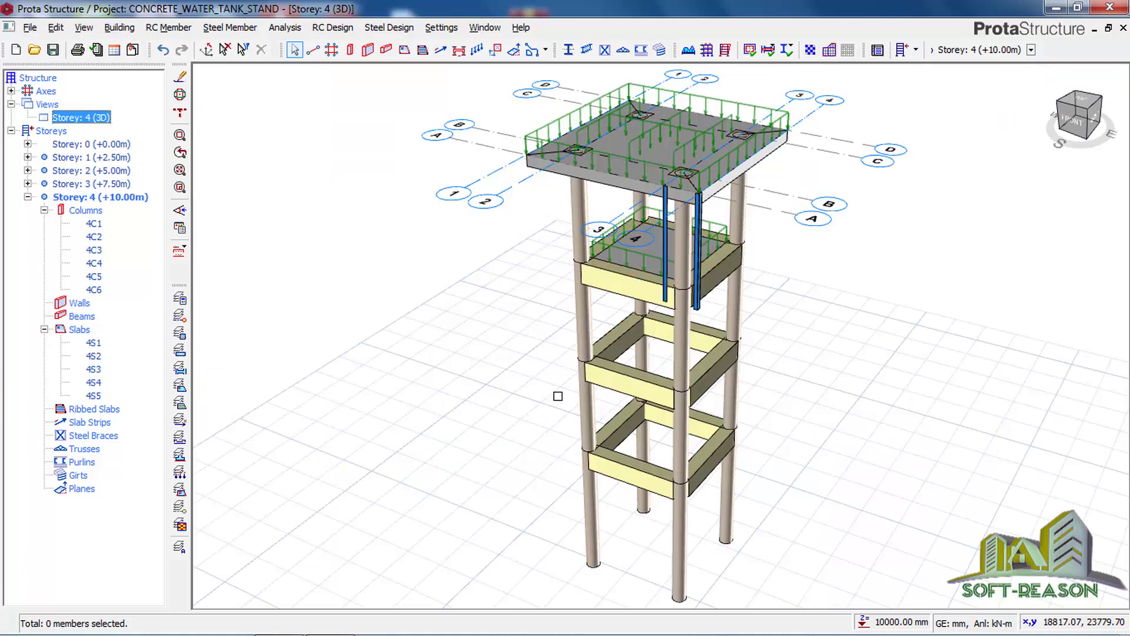
middle_drag(648, 380, 669, 379)
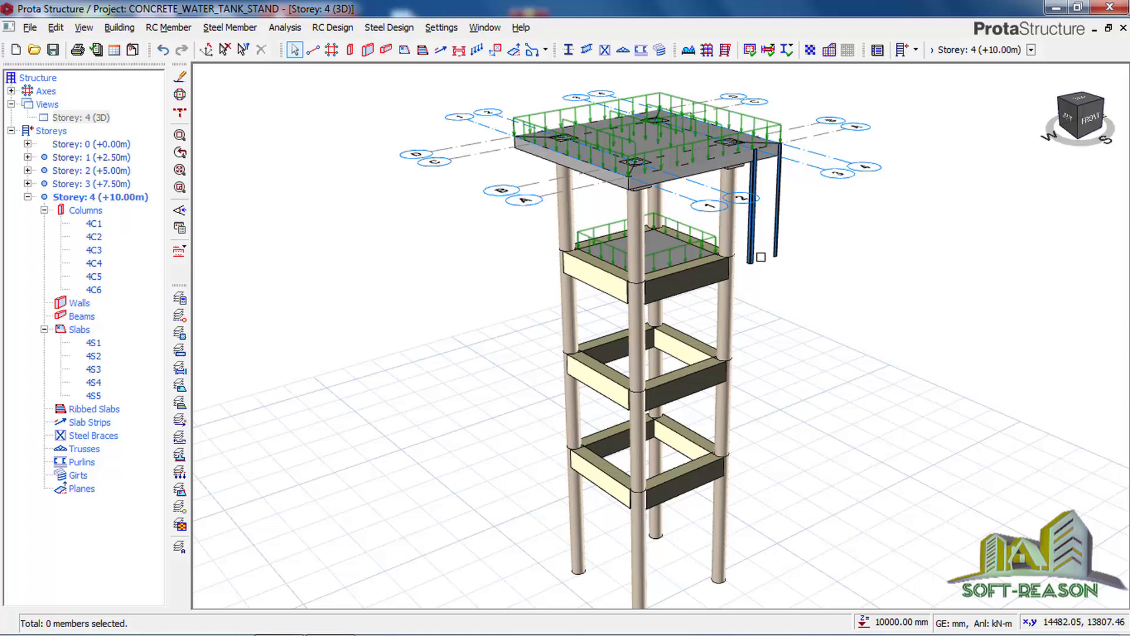
mouse_move(751, 254)
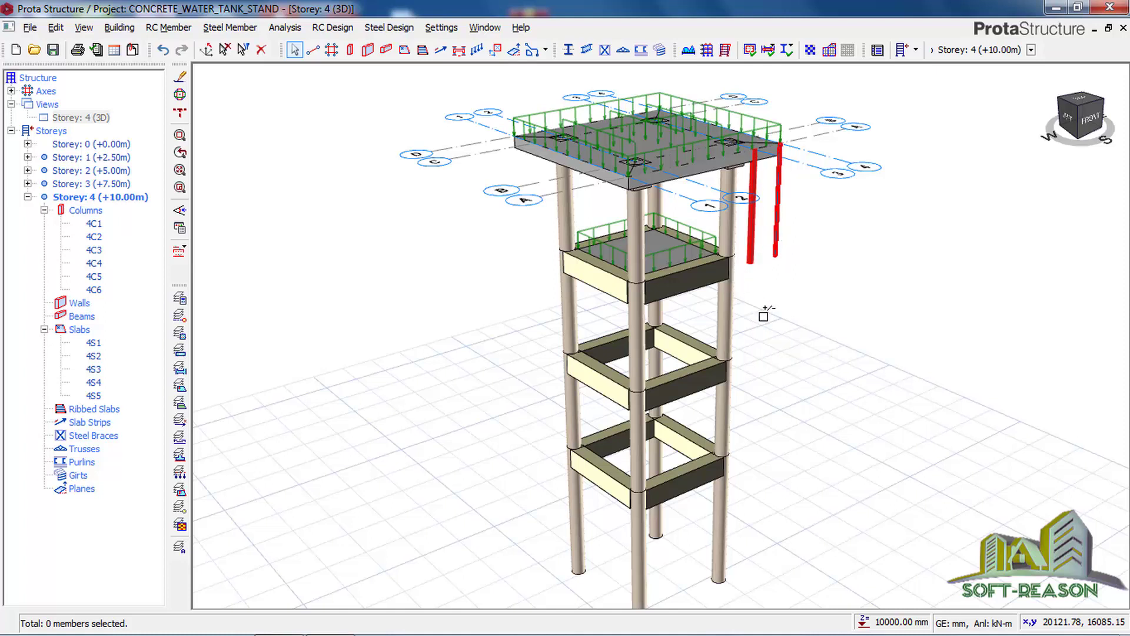
Set Len (Storey) to 4 for columns 4C5 and 4C6 via Columnwise Edit in their property table
right_click(841, 269)
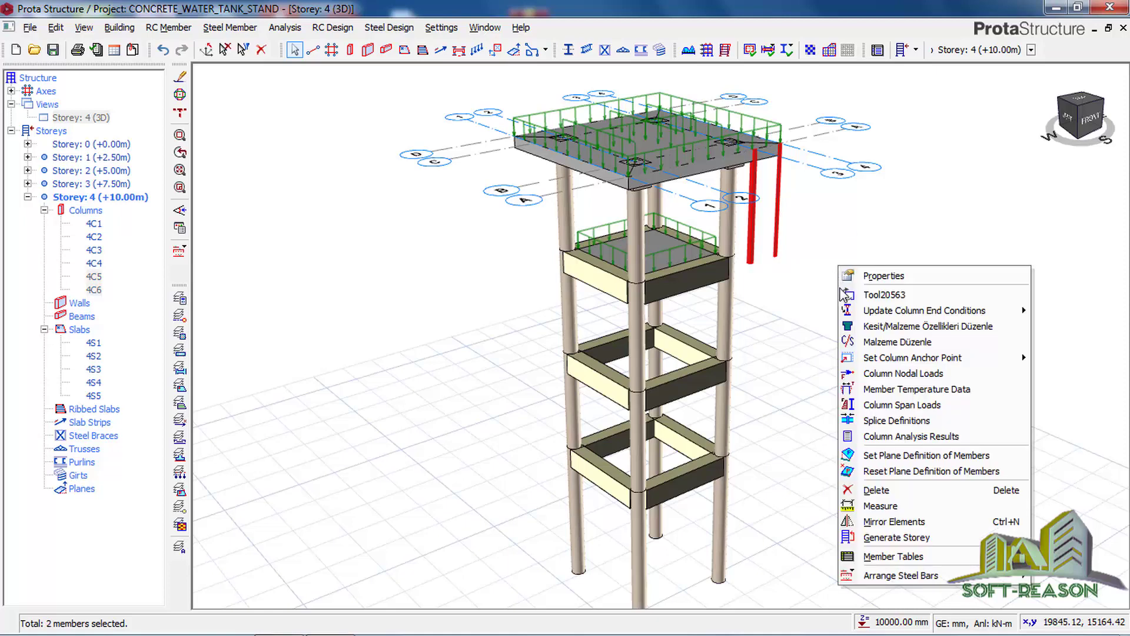
click(878, 276)
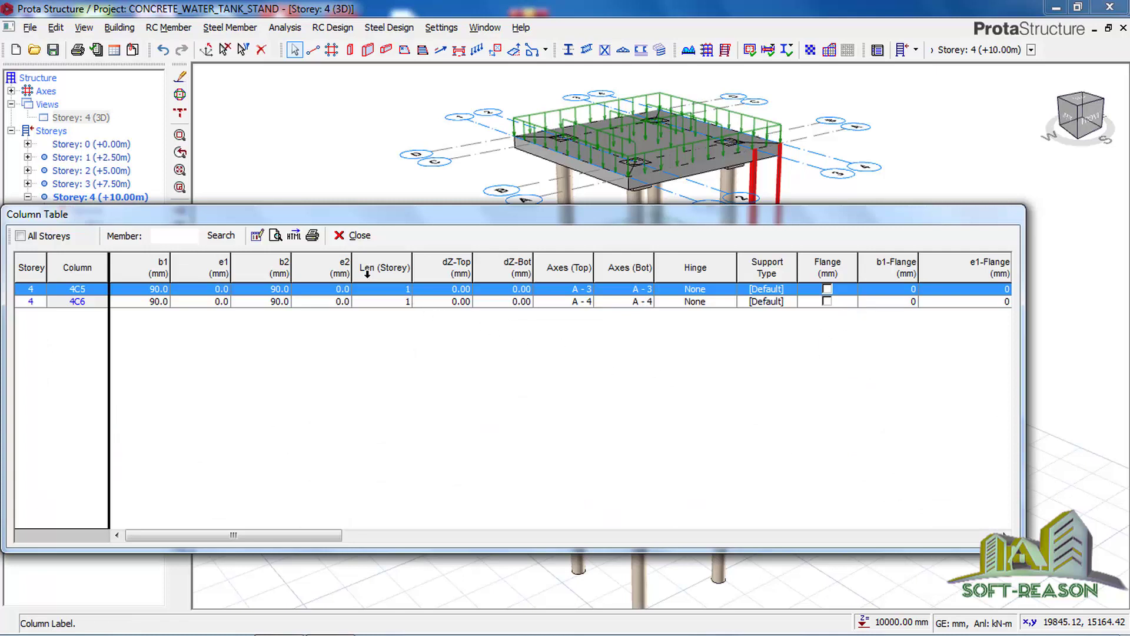
click(388, 267)
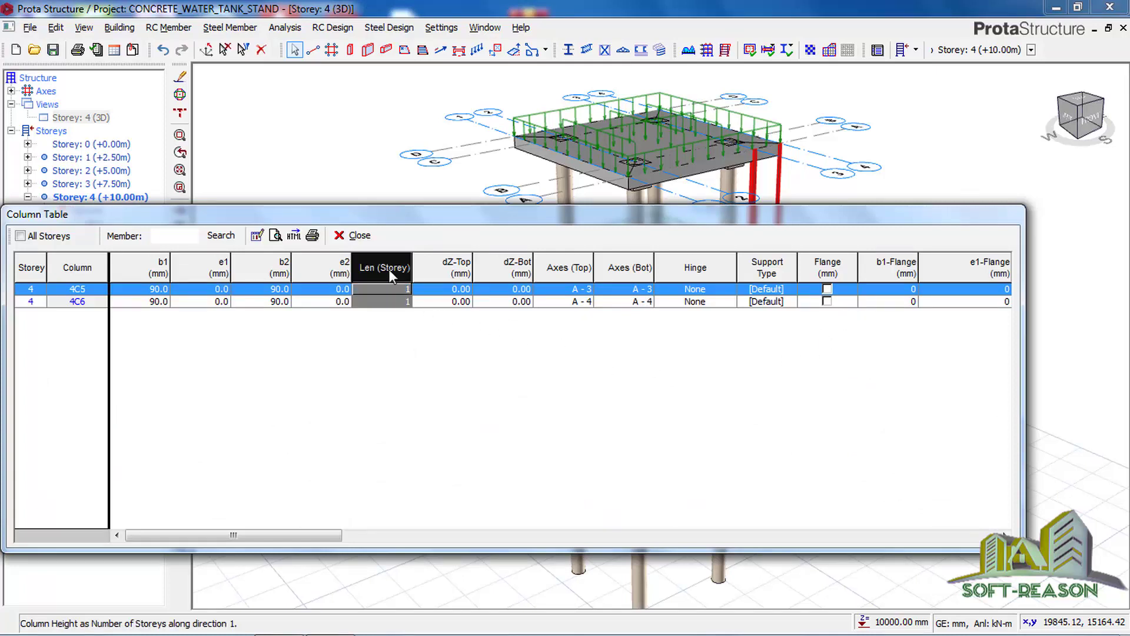
click(256, 235)
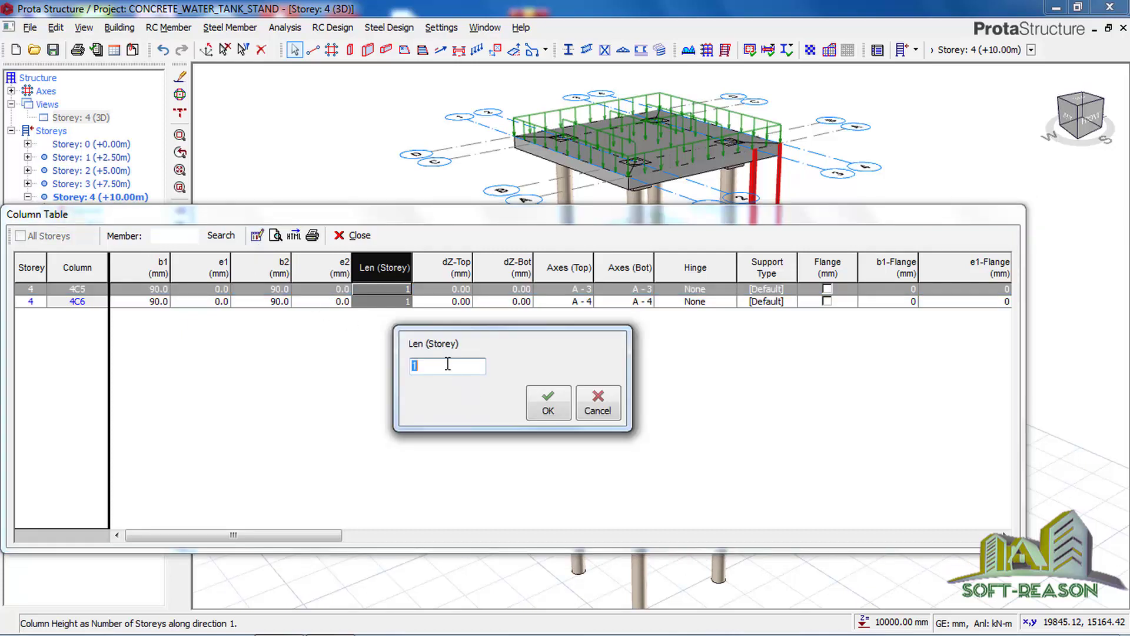
text(4)
click(548, 406)
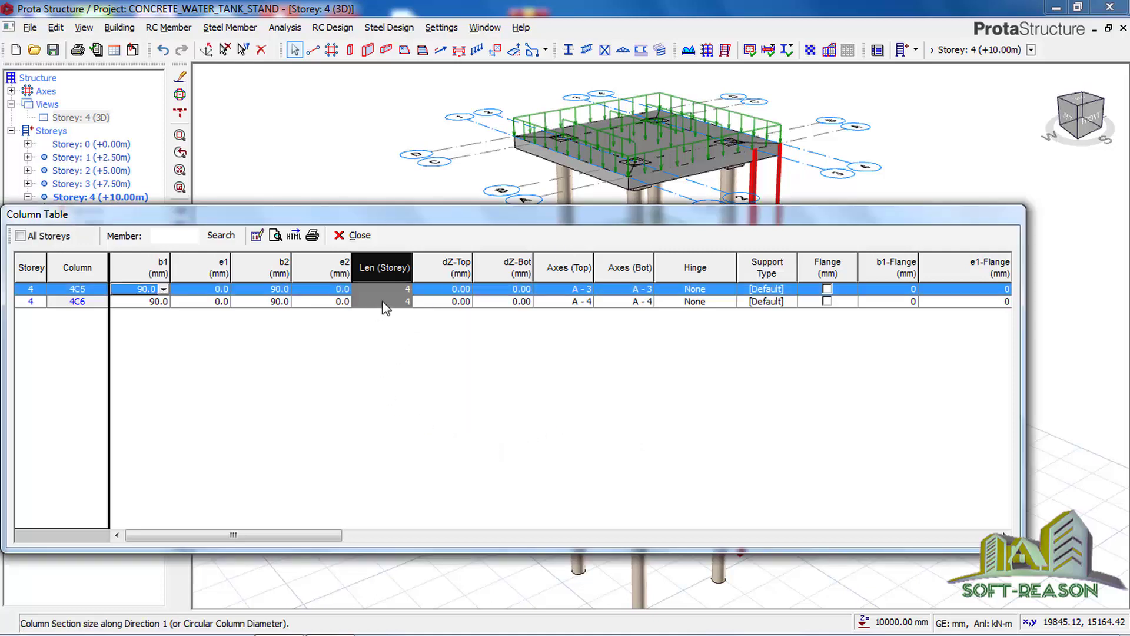
drag(563, 221, 487, 185)
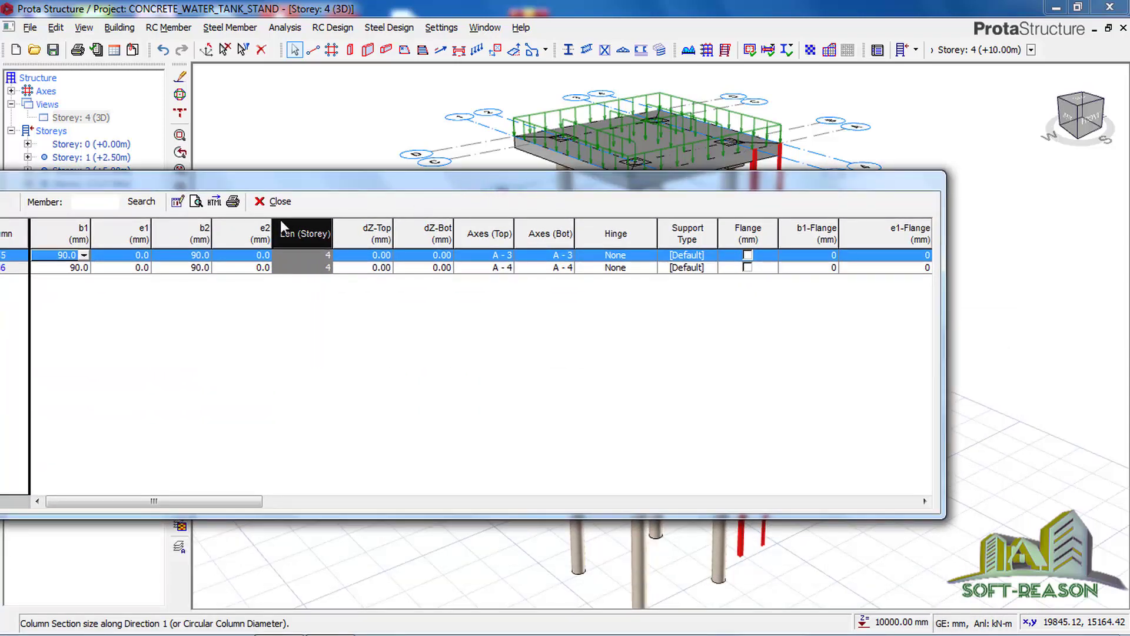
click(279, 202)
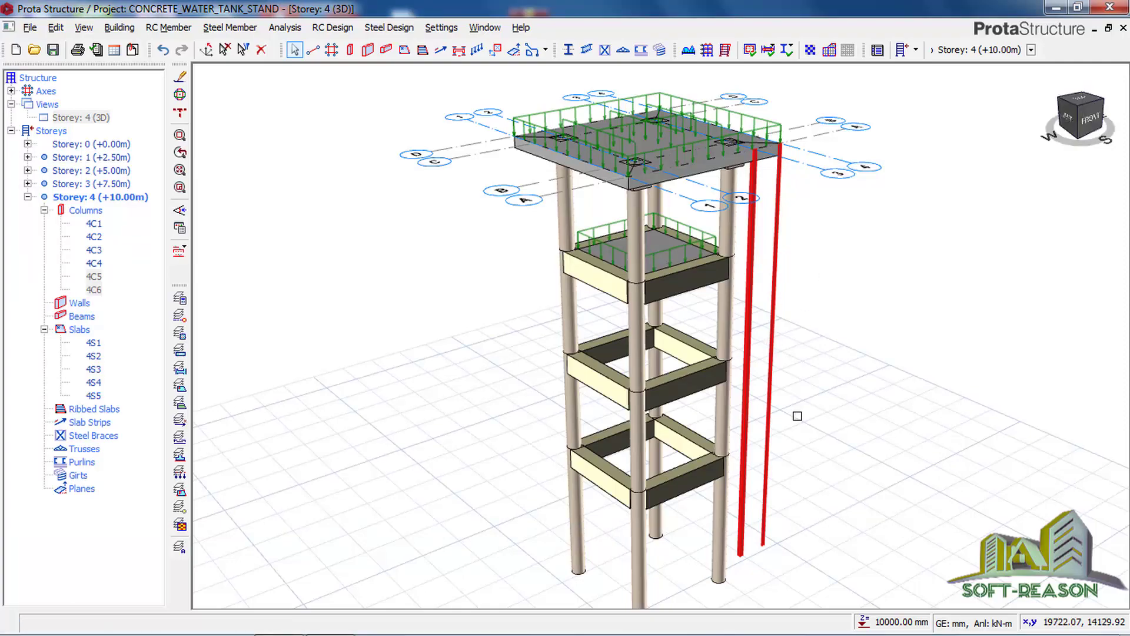
click(803, 383)
Start a girt on the two steel columns, opening settings with UKPFC100X50X10 rungs at 1000 mm spacing
mouse_move(805, 394)
middle_down()
mouse_move(775, 378)
mouse_move(569, 386)
mouse_move(707, 377)
mouse_move(812, 353)
mouse_move(805, 369)
mouse_move(745, 384)
middle_up()
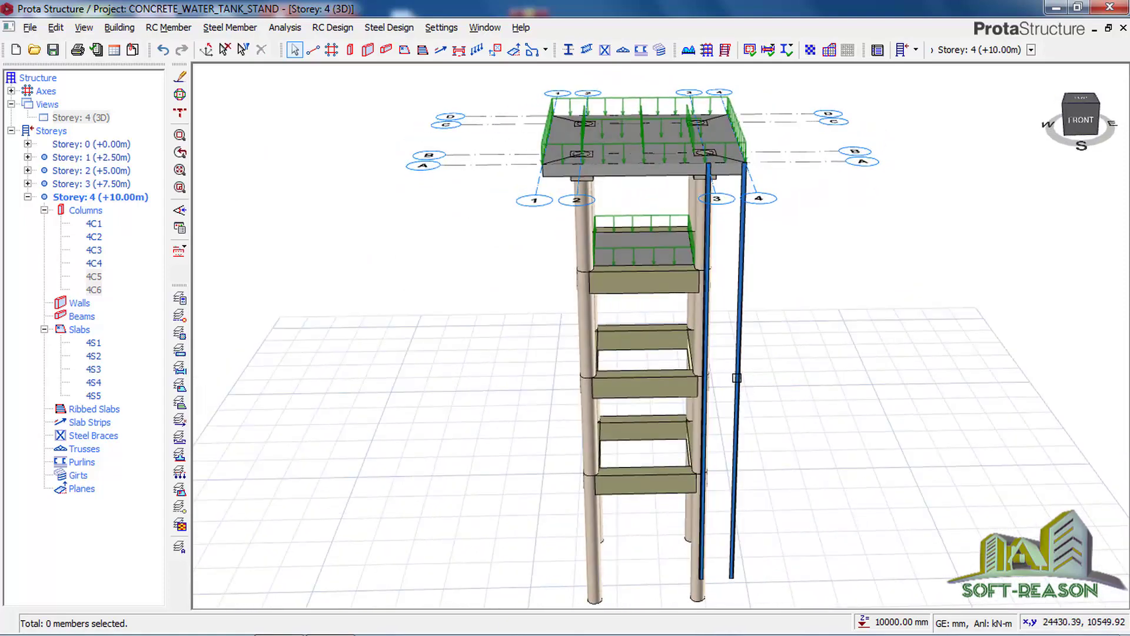
click(659, 49)
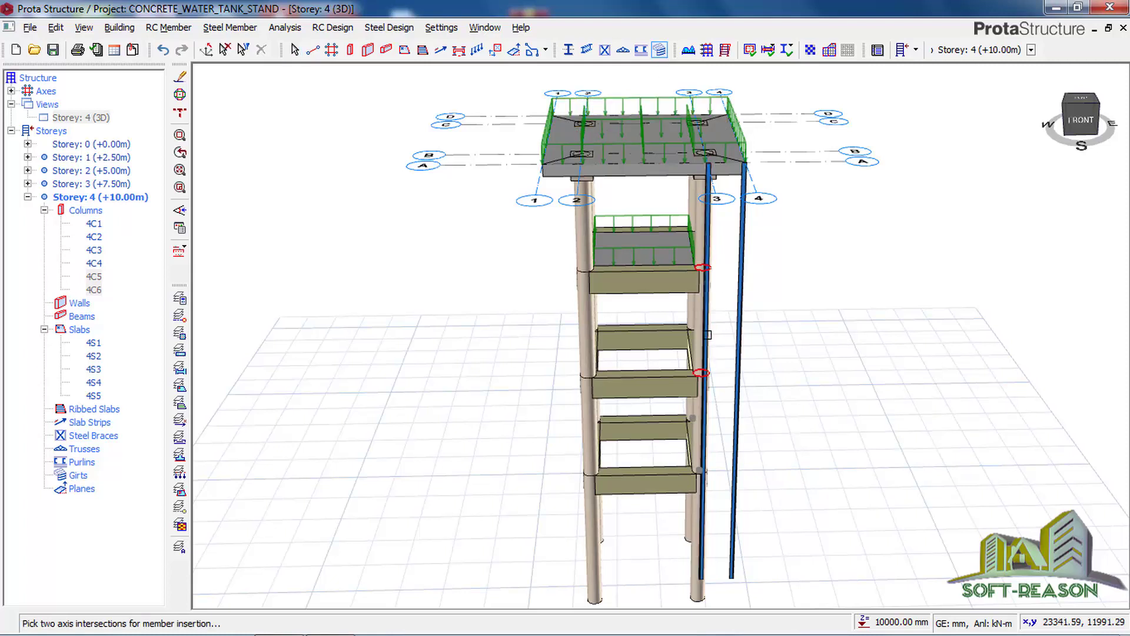
middle_drag(717, 356, 742, 352)
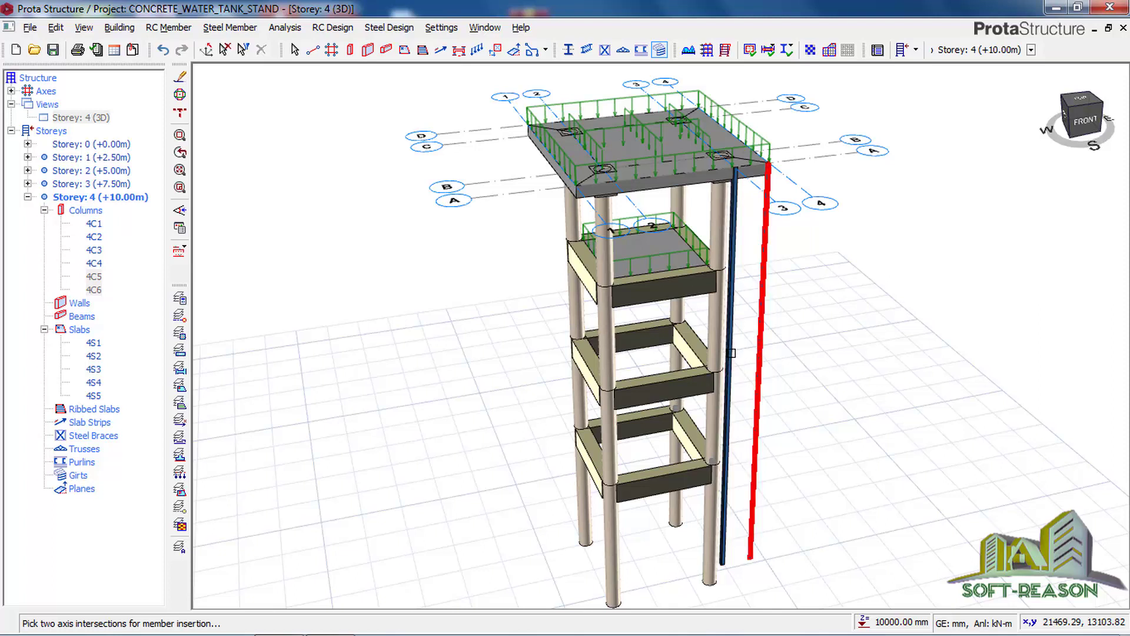
click(732, 340)
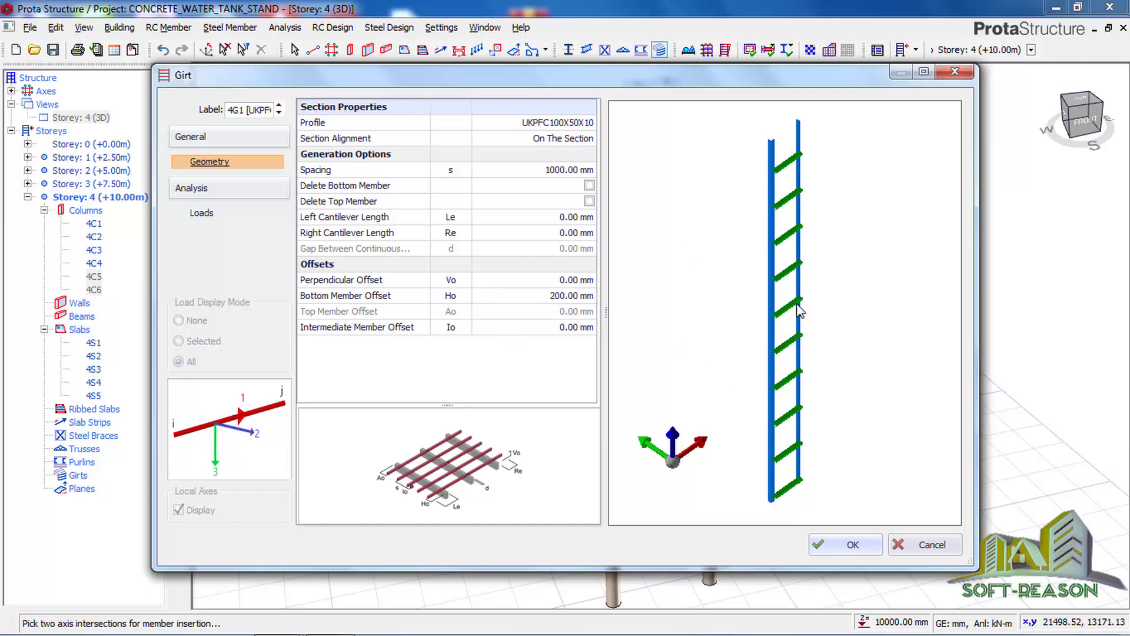
Confirm girt 4G1, creating ladder rungs between the steel columns, and inspect it from the side
click(868, 543)
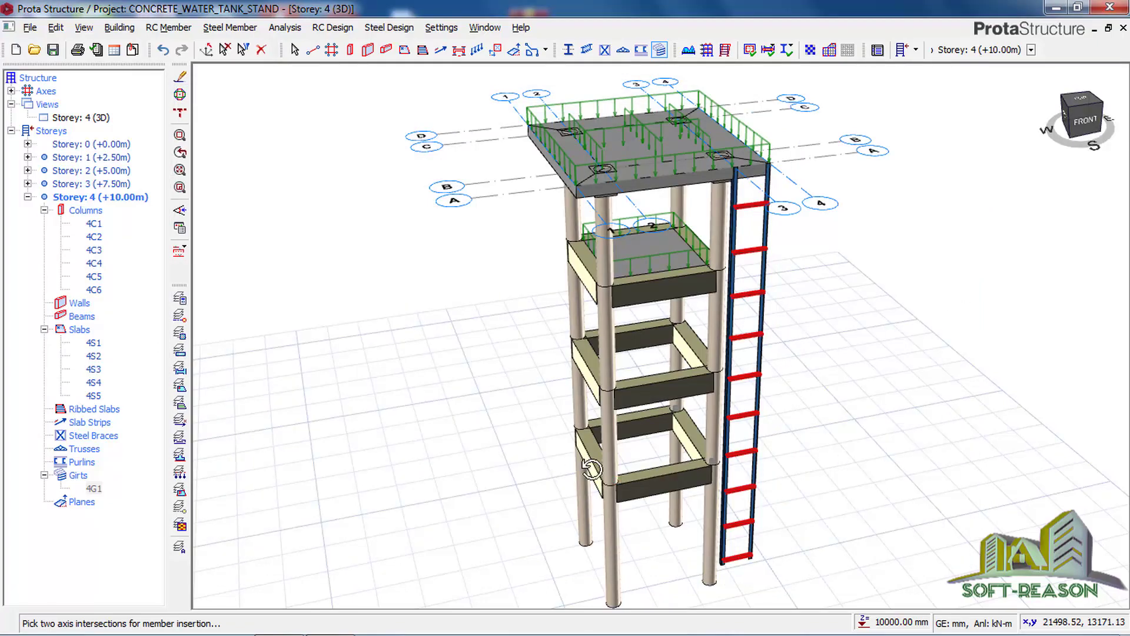
mouse_move(592, 468)
middle_down()
mouse_move(618, 446)
mouse_move(596, 465)
middle_up()
scroll(744, 592, up, 2)
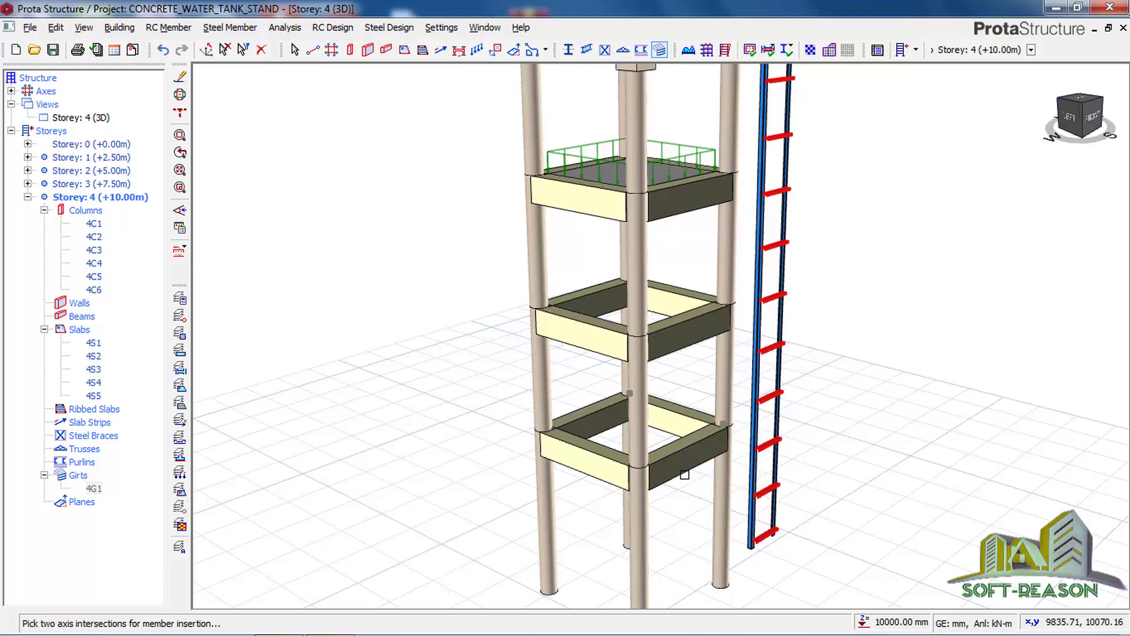
Save the CONCRETE_WATER_TANK_STAND project
scroll(687, 457, down, 1)
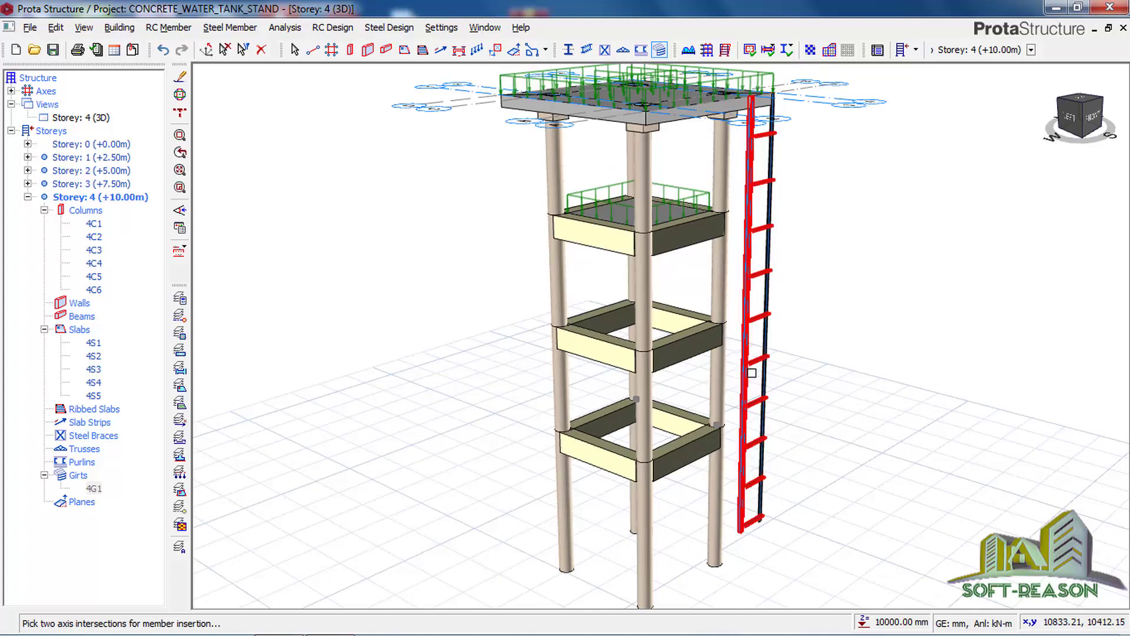
click(52, 51)
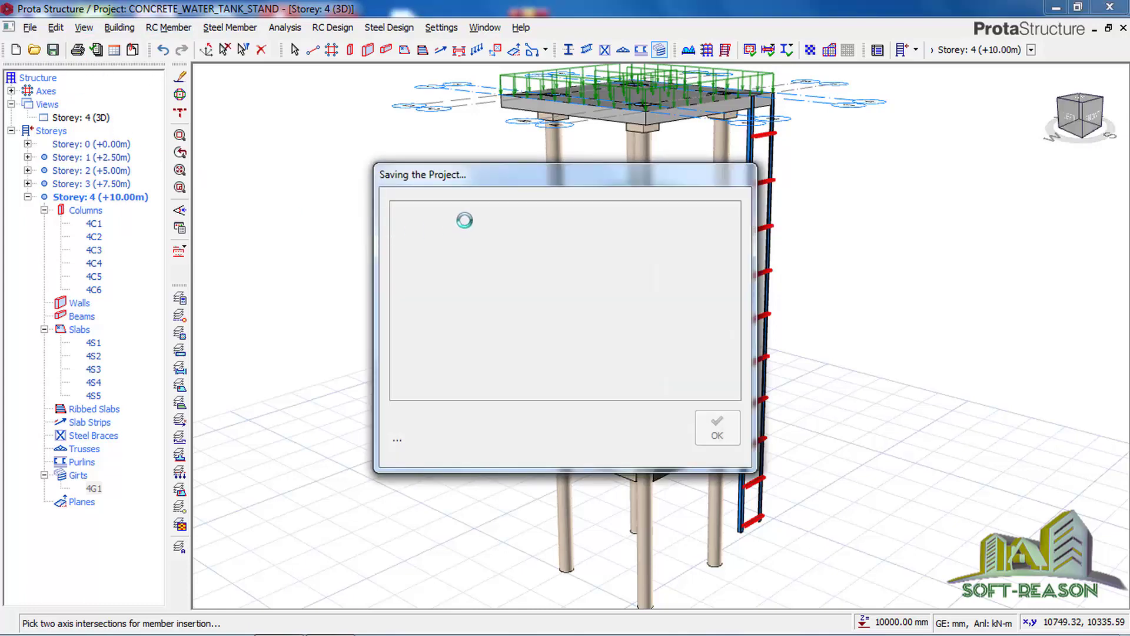
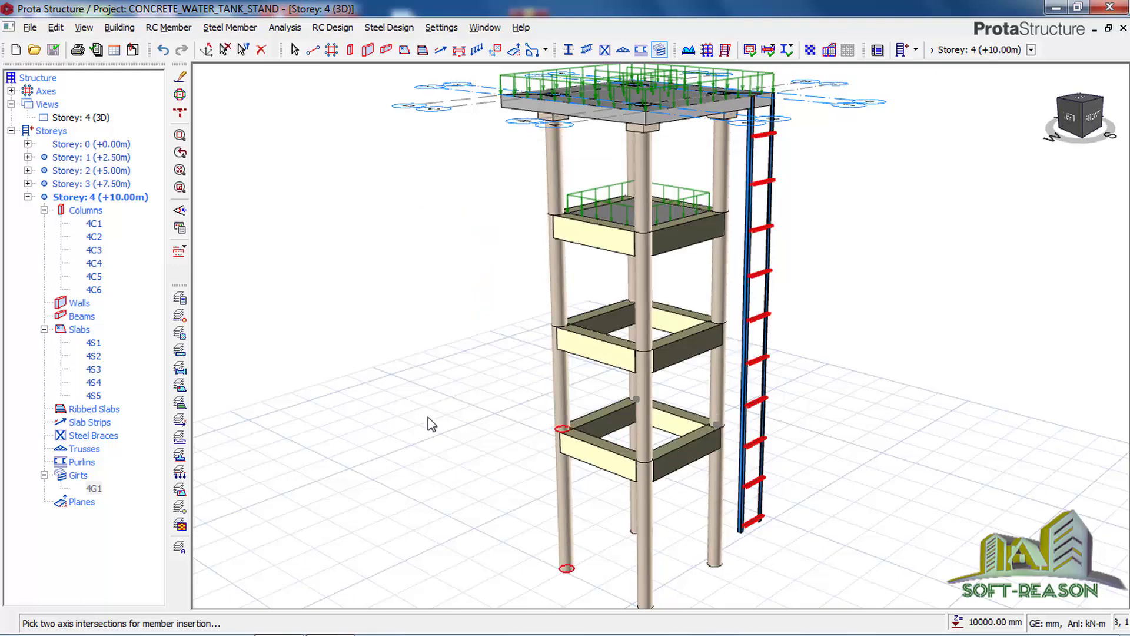
Start an axis beam with the UA equal-angle section UKA90X90X7
scroll(527, 430, down, 1)
mouse_move(527, 431)
middle_down()
mouse_move(512, 399)
mouse_move(540, 383)
mouse_move(540, 427)
middle_up()
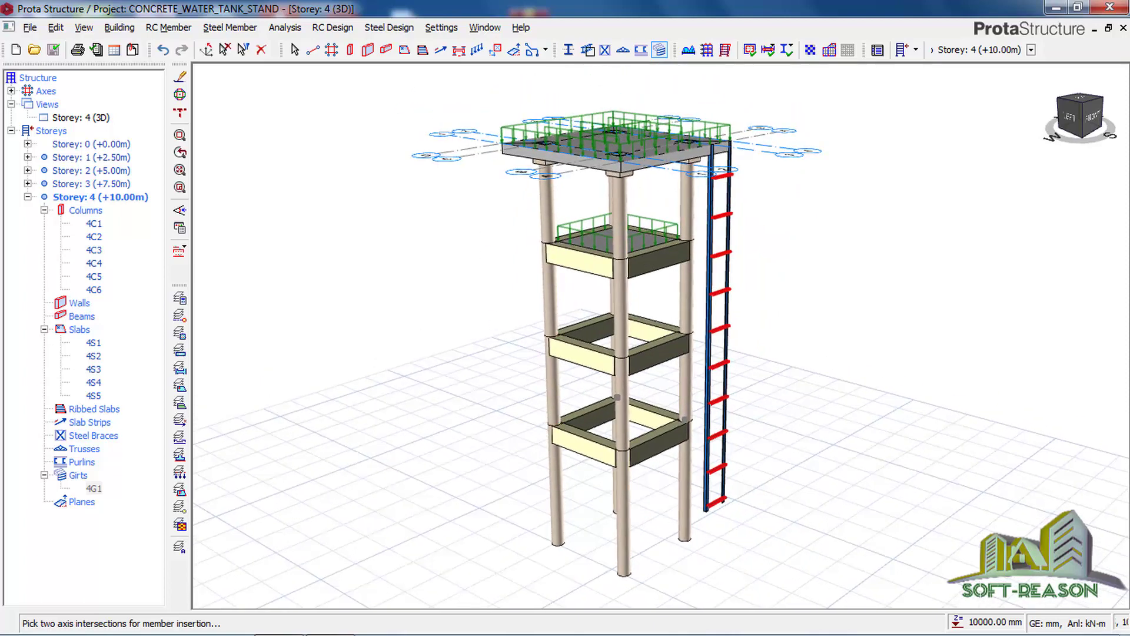
click(587, 50)
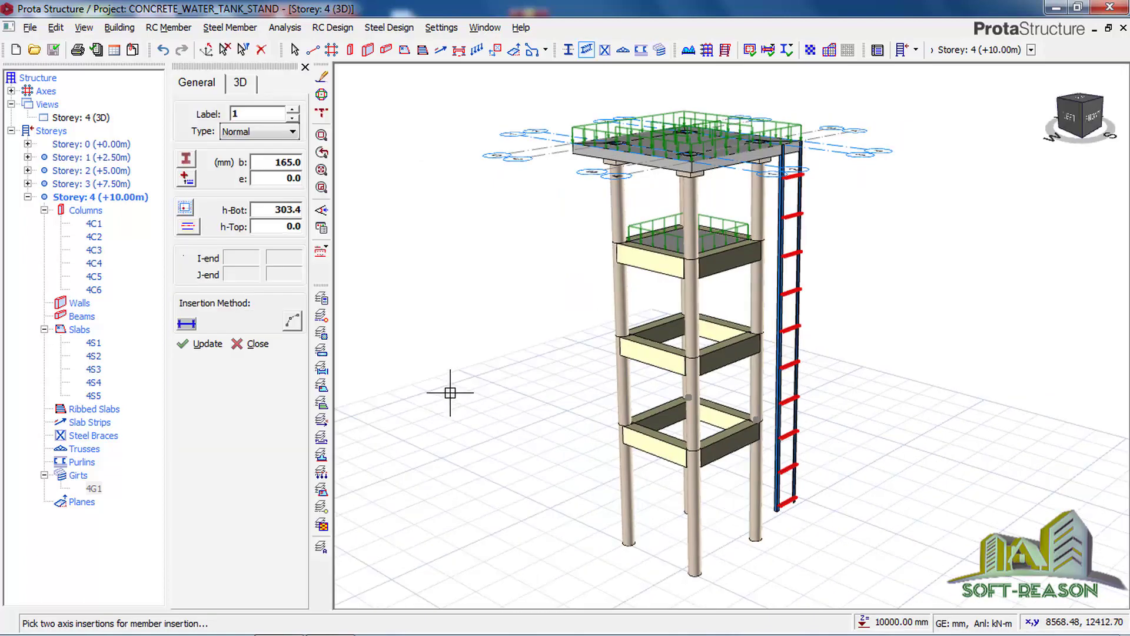
click(187, 160)
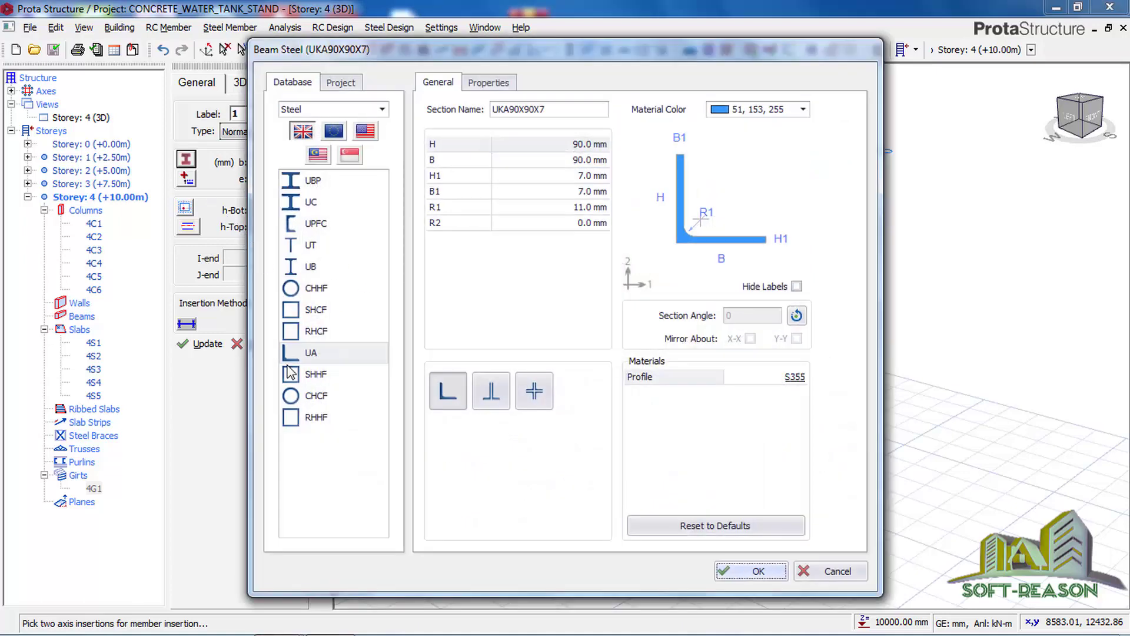
click(286, 357)
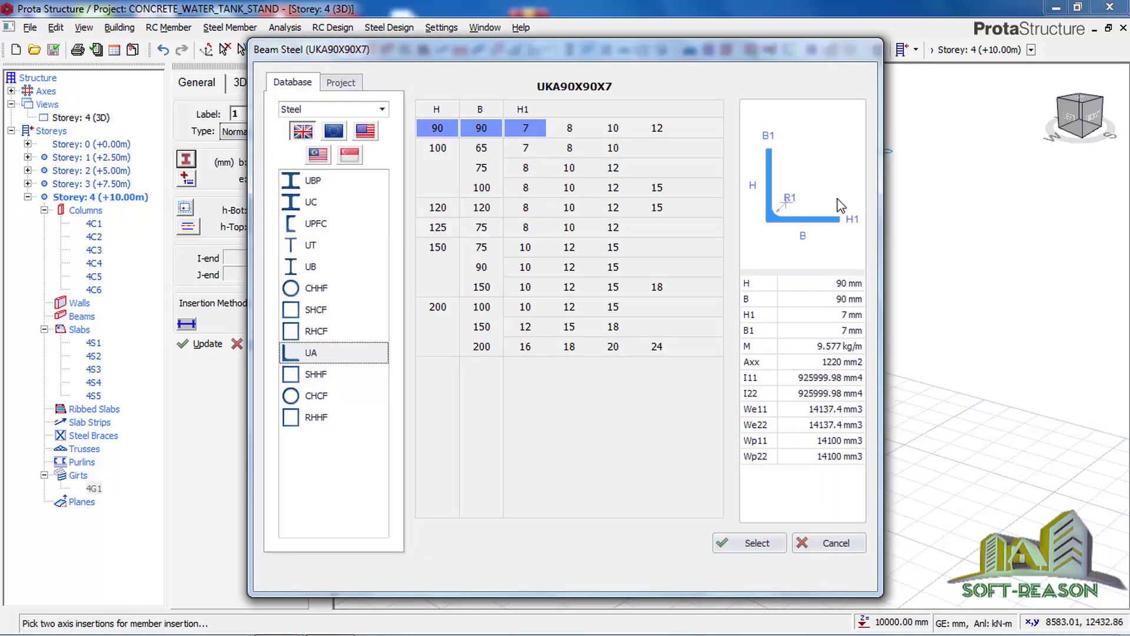
click(753, 546)
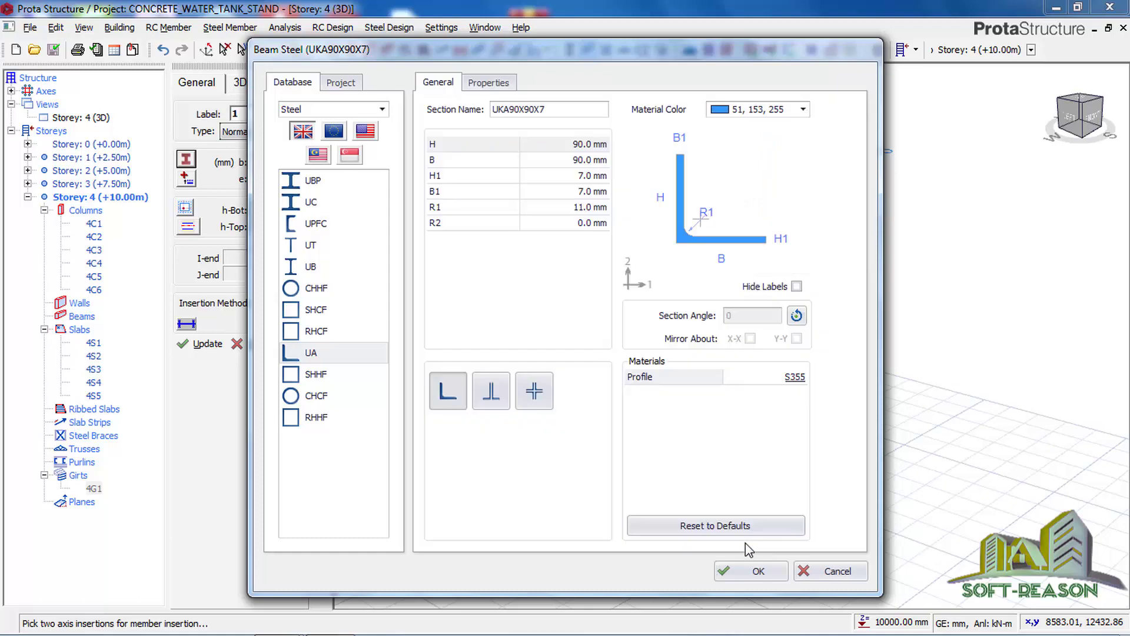
click(757, 571)
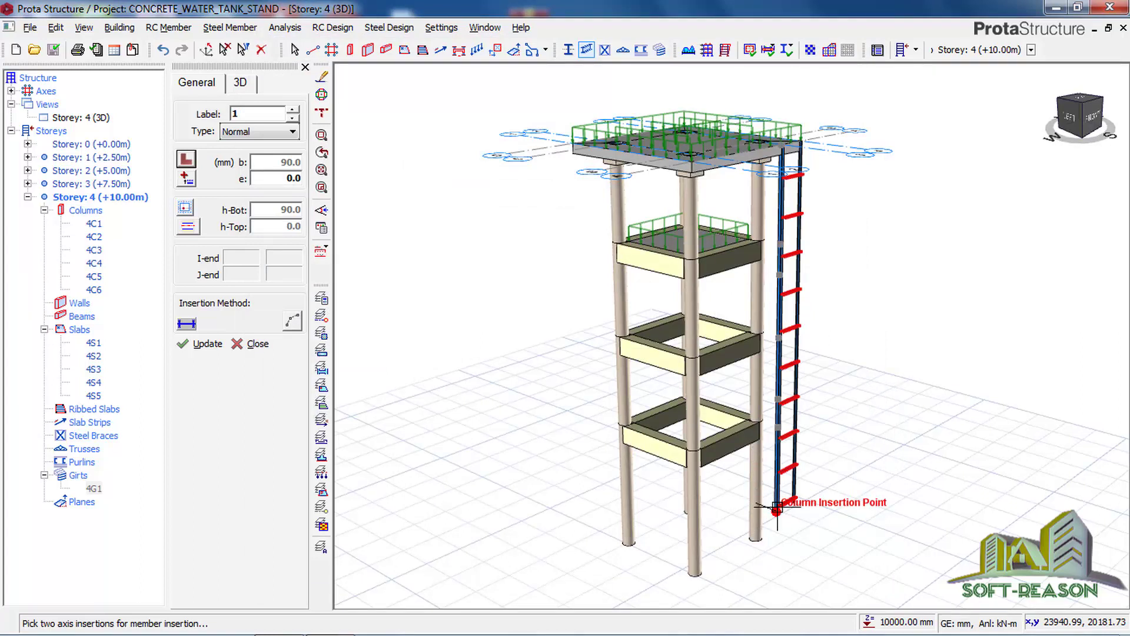
Place beam 4B1 at the ladder base below storey 4, accepting the slab overlap warning
click(777, 507)
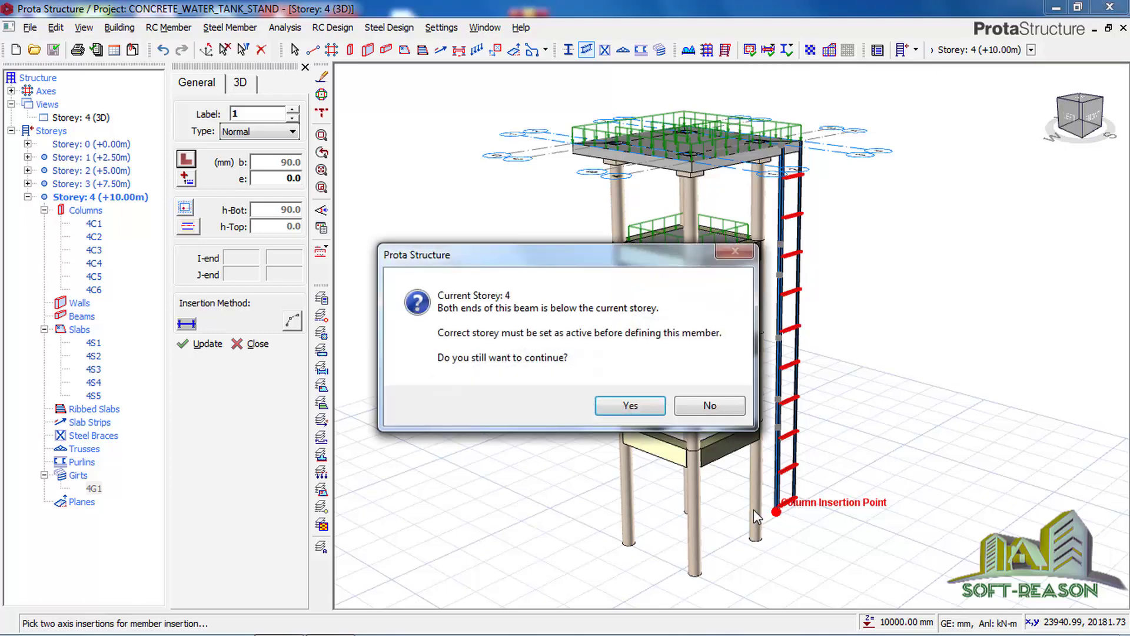
click(763, 512)
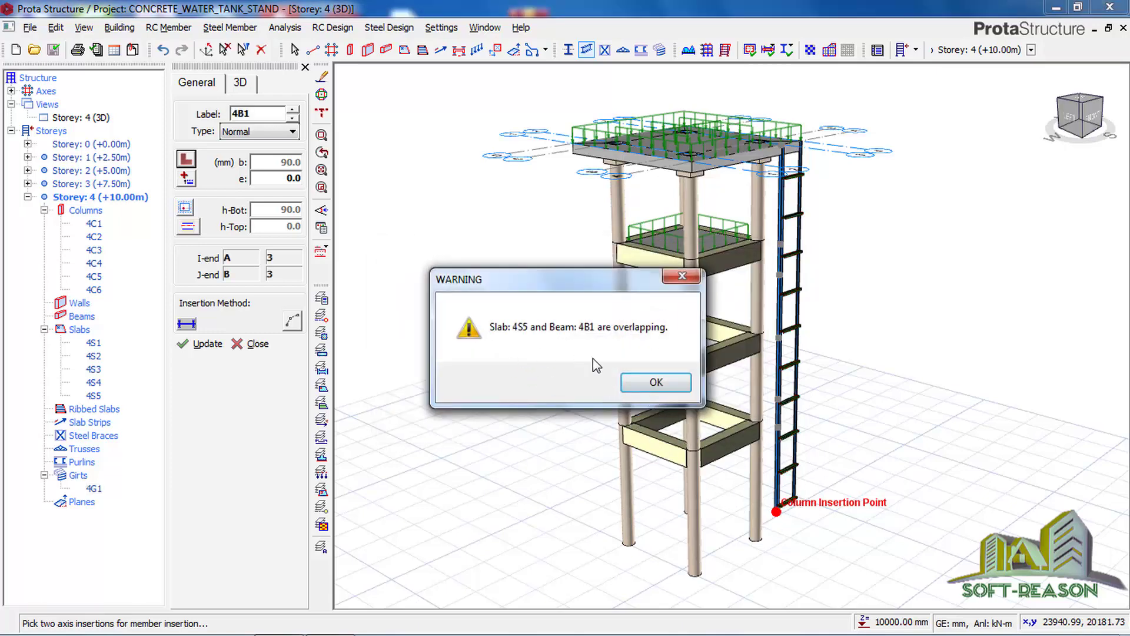
click(655, 382)
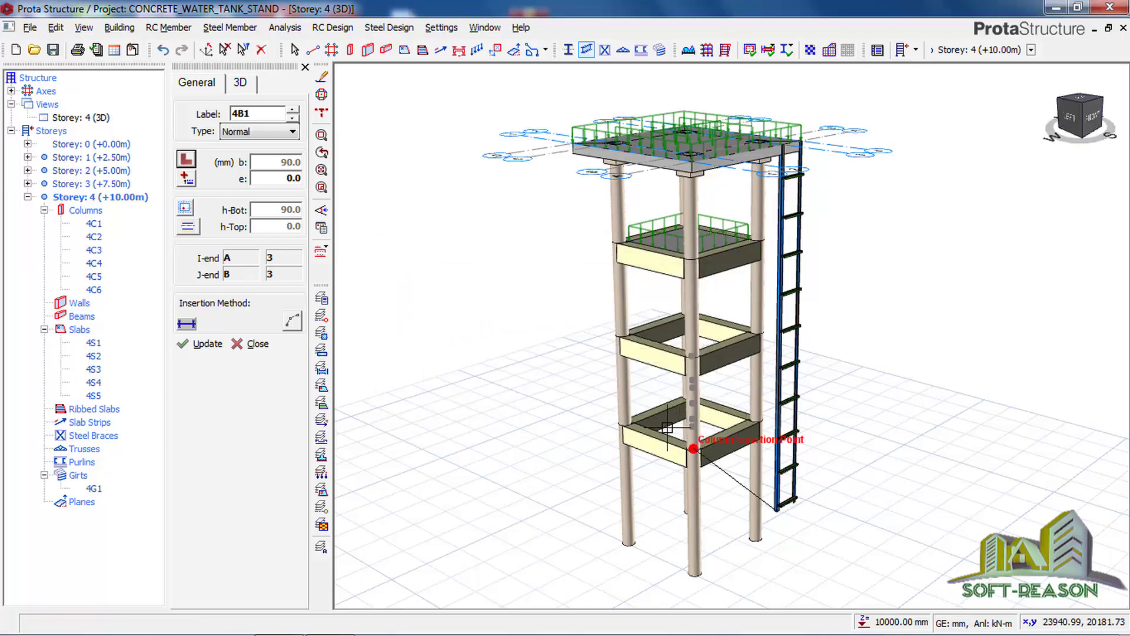
key(Escape)
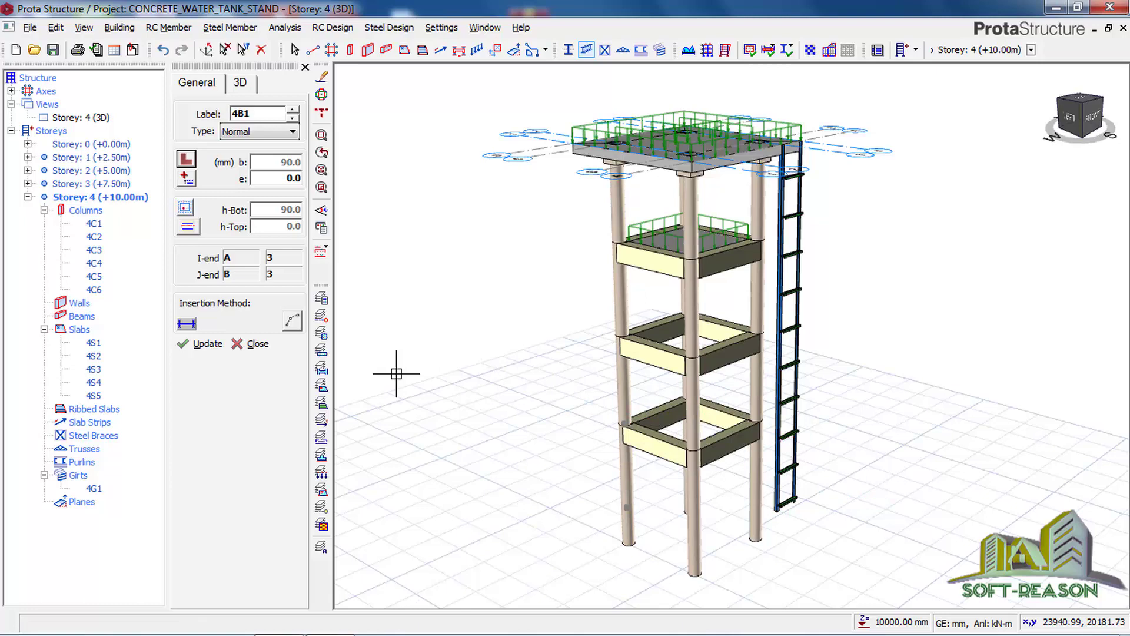
Switch the Storey 4 view to plan and display the Storey 1 (+2.50m) plan
click(79, 119)
right_click(82, 119)
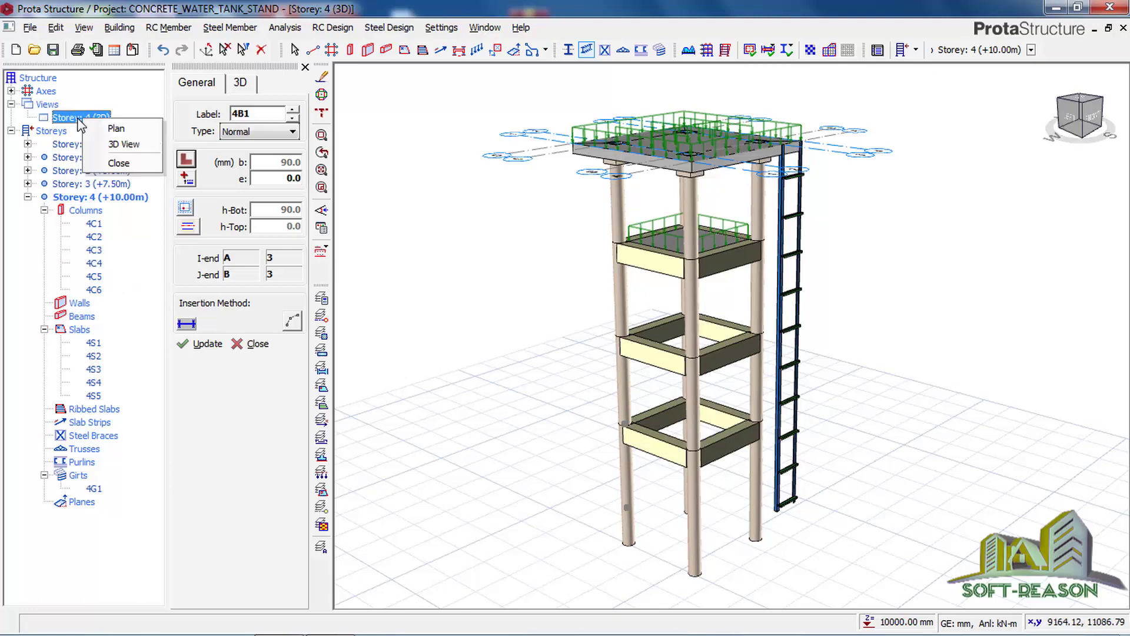
click(116, 129)
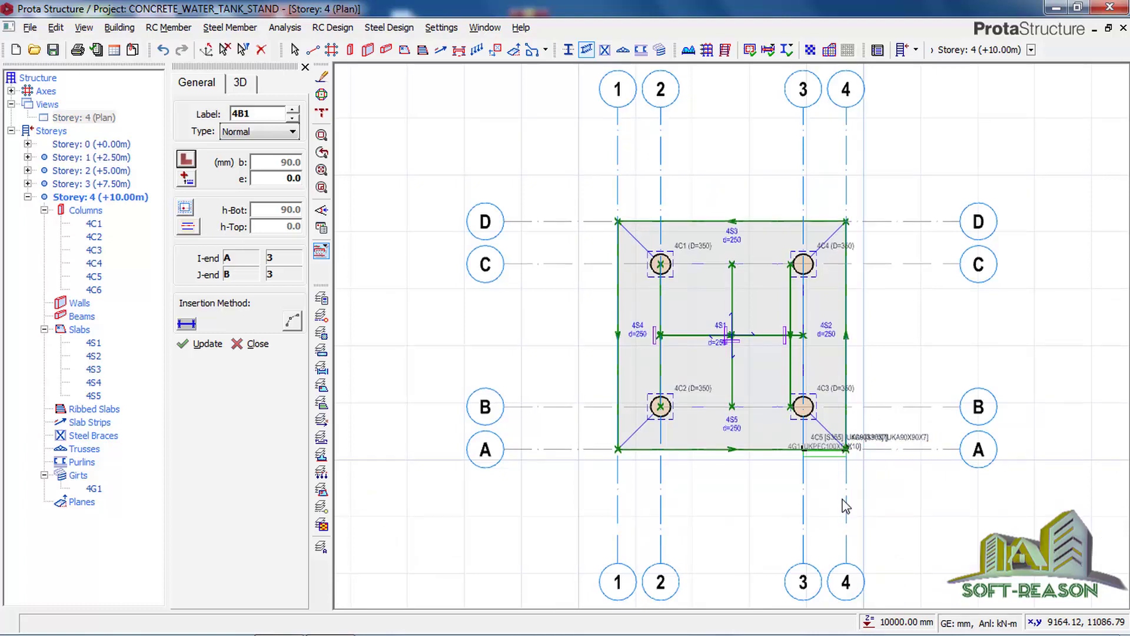
scroll(830, 465, up, 5)
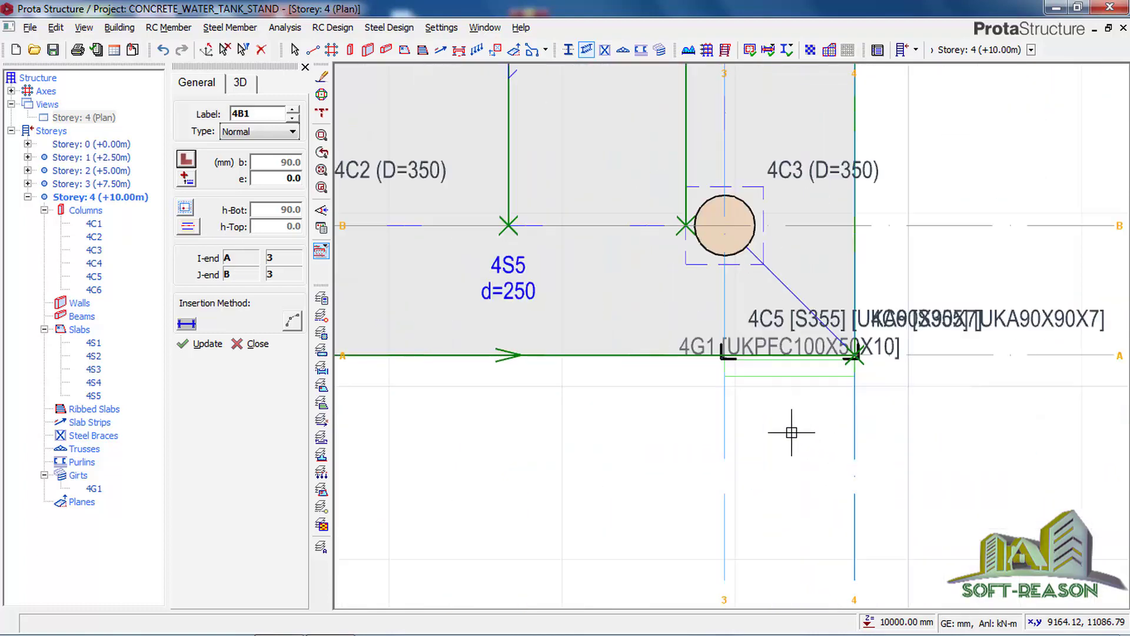
scroll(853, 441, down, 3)
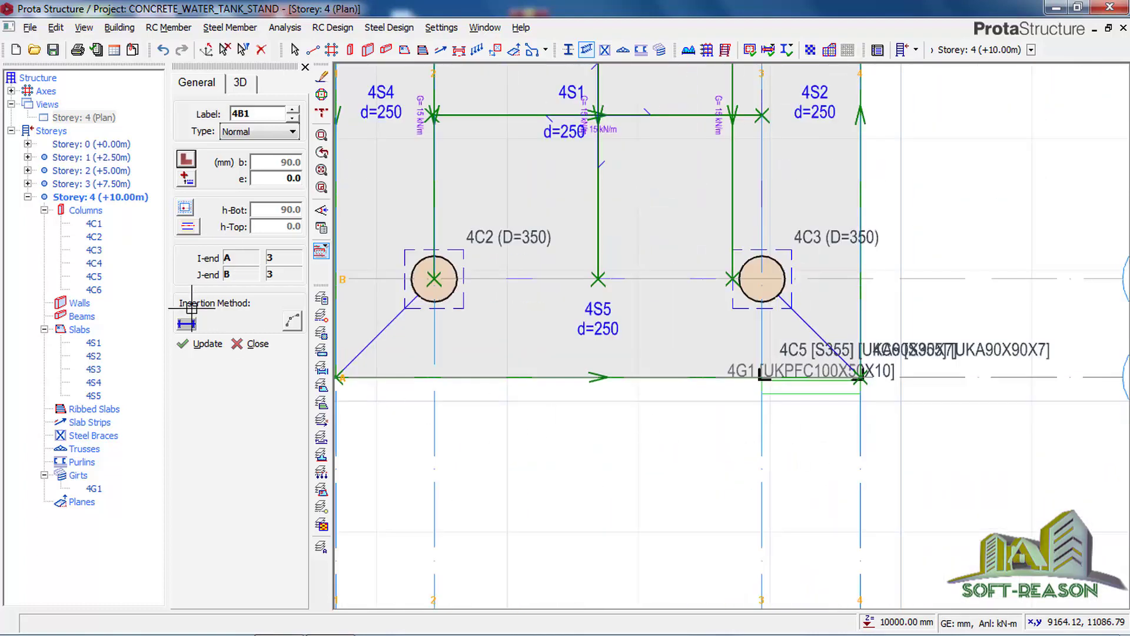
double_click(86, 158)
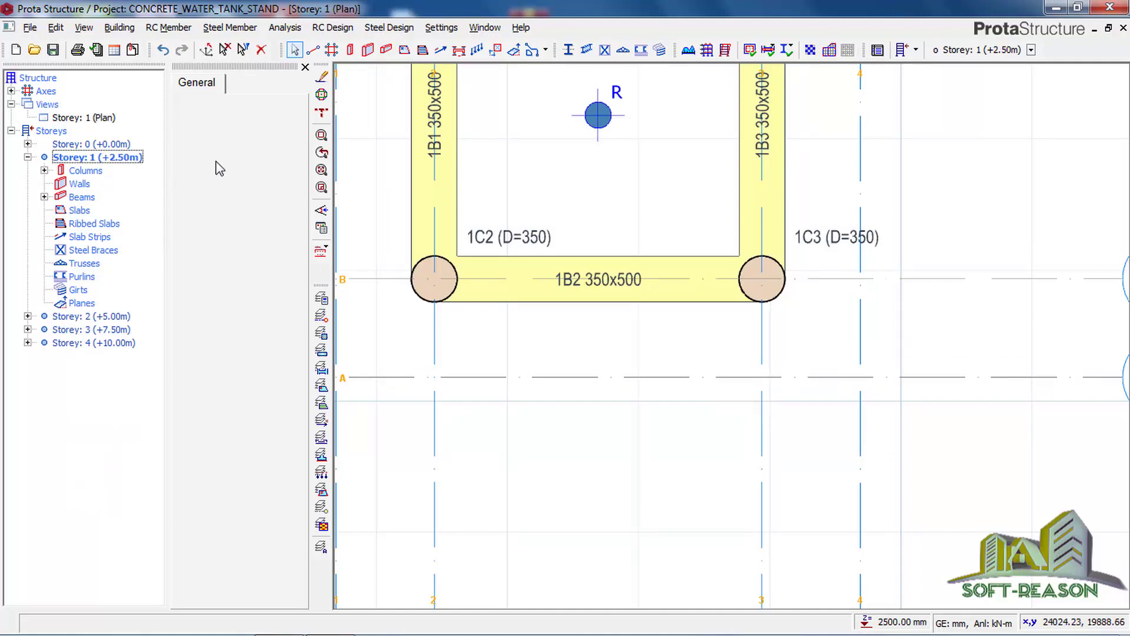
Add UKA90X90X7 beam 1B5 from column 1C3 at B/3 to A/3, then show the Storey 2 plan
click(587, 49)
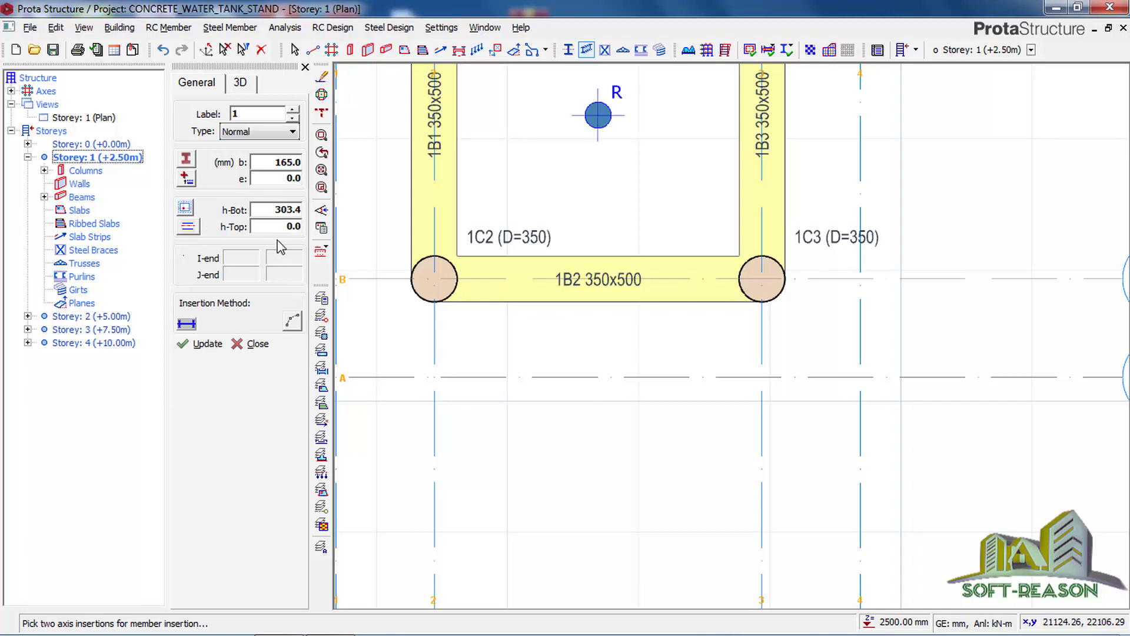
click(186, 160)
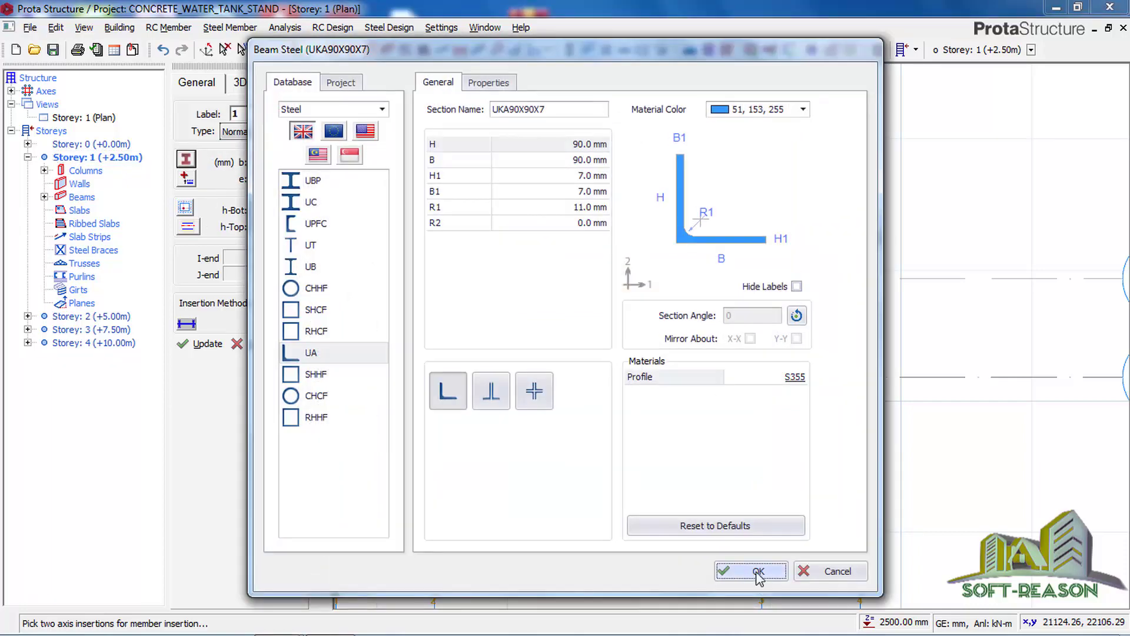
click(758, 571)
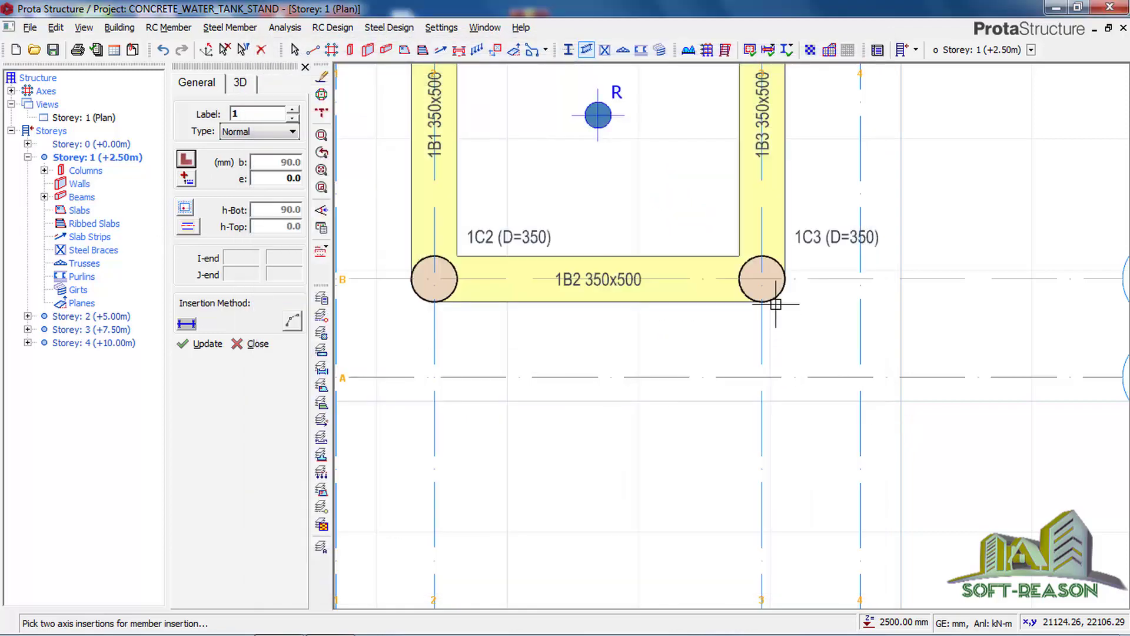
click(762, 278)
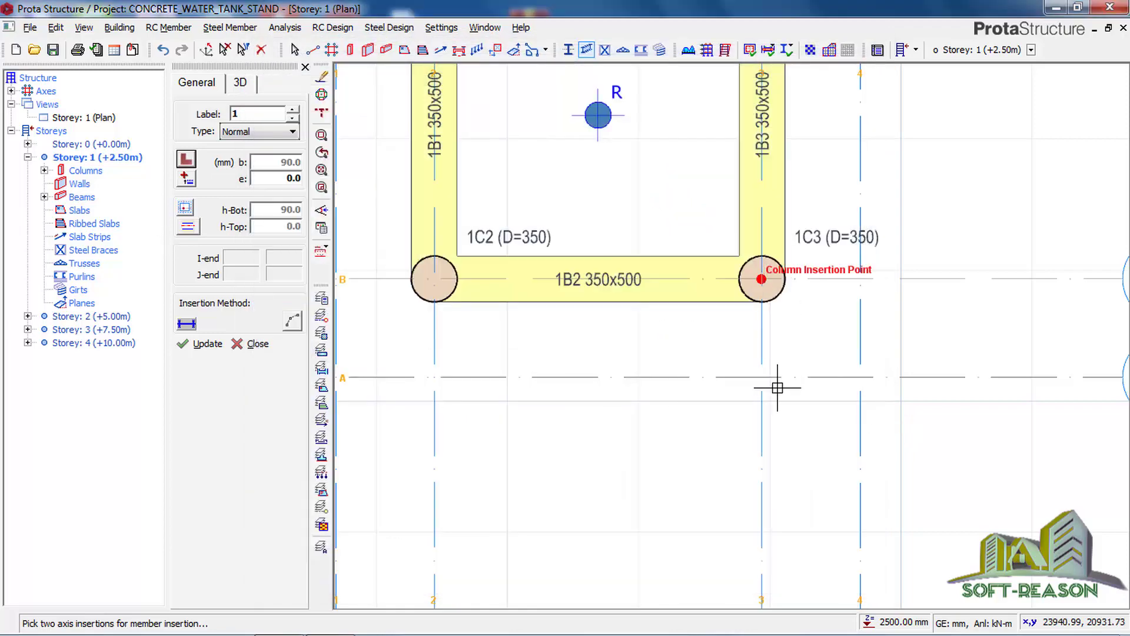
click(761, 377)
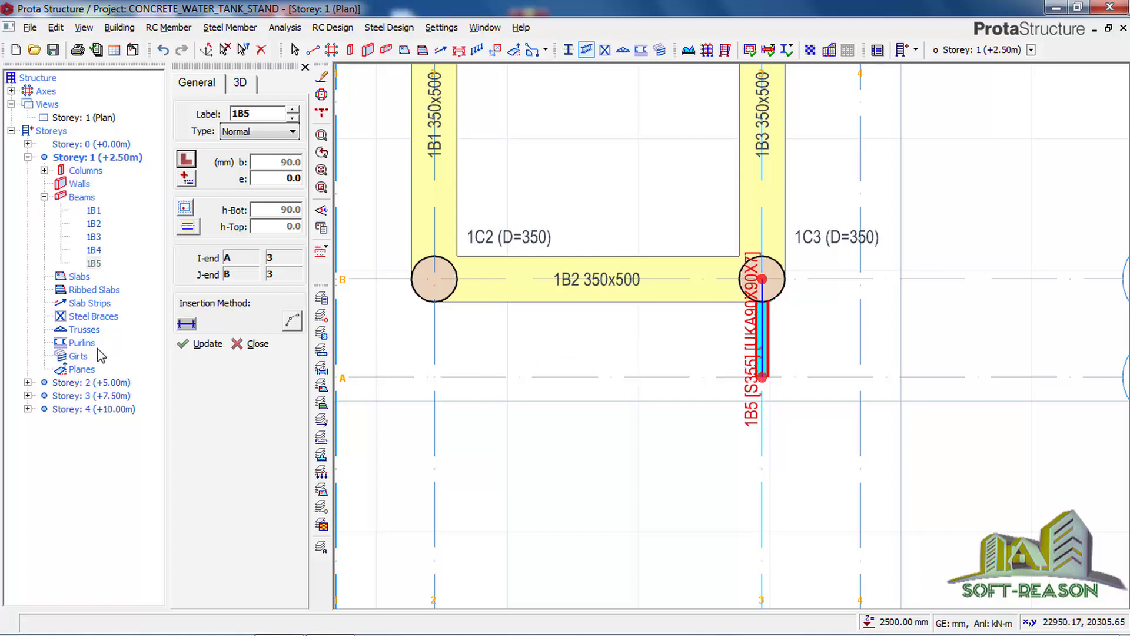
double_click(91, 383)
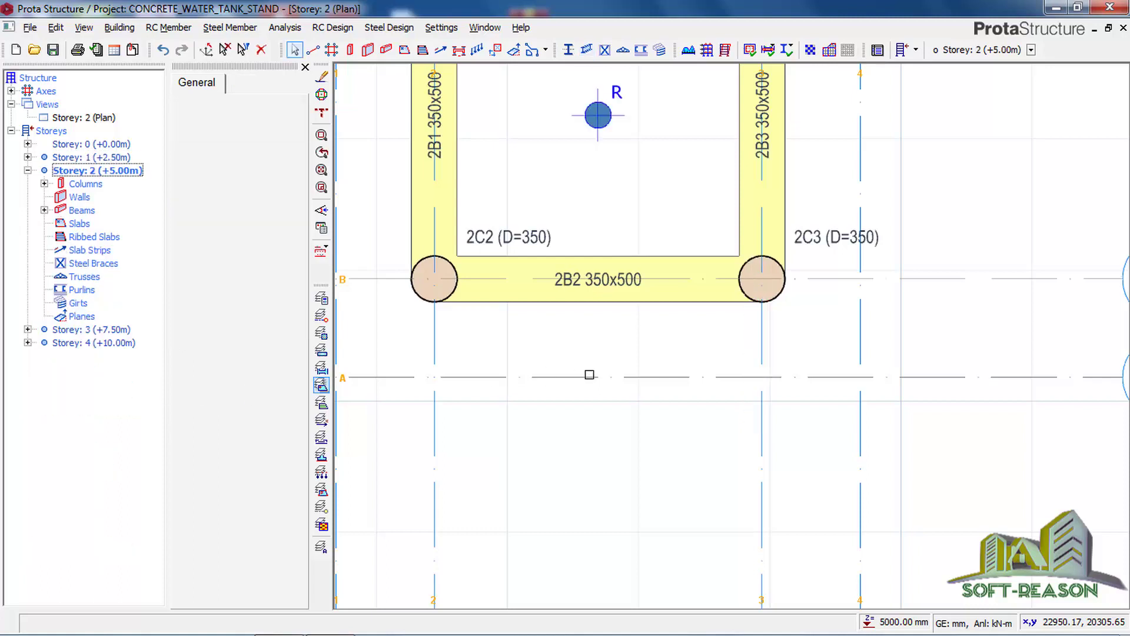
Add beam 2B5 from axis B/3 to A/3, then show the Storey 3 (+7.50m) plan
click(321, 77)
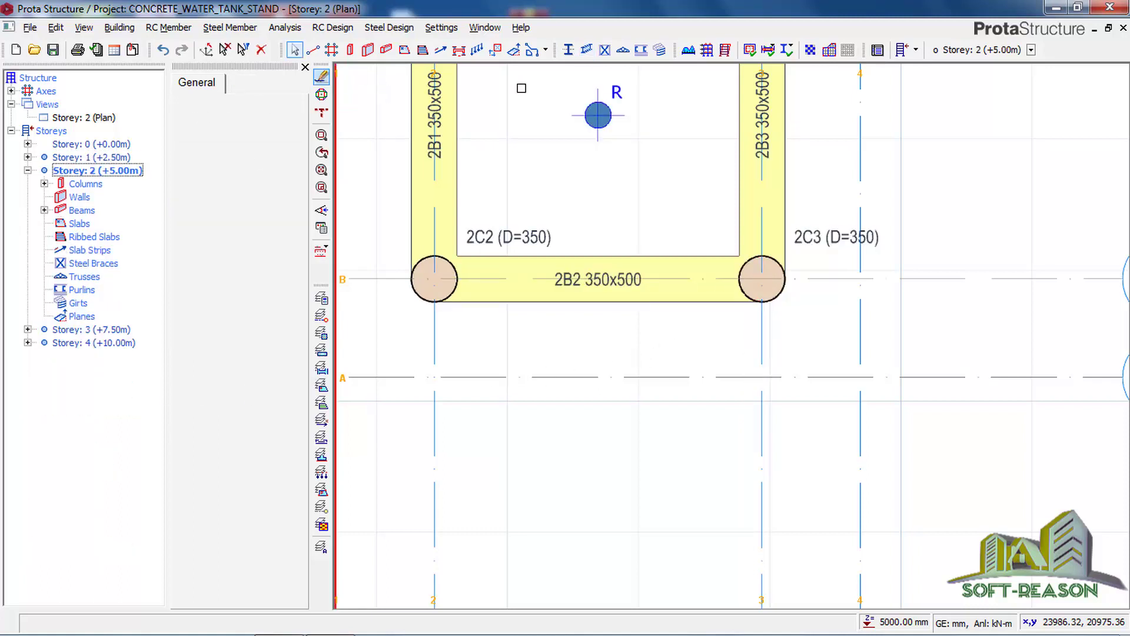
click(587, 51)
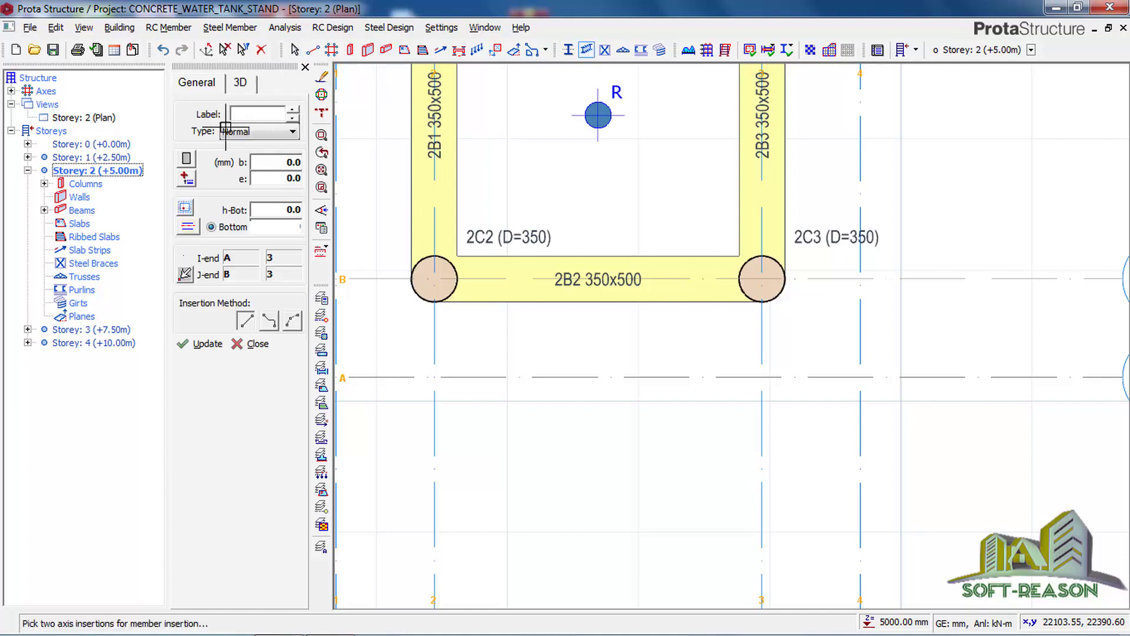
click(762, 279)
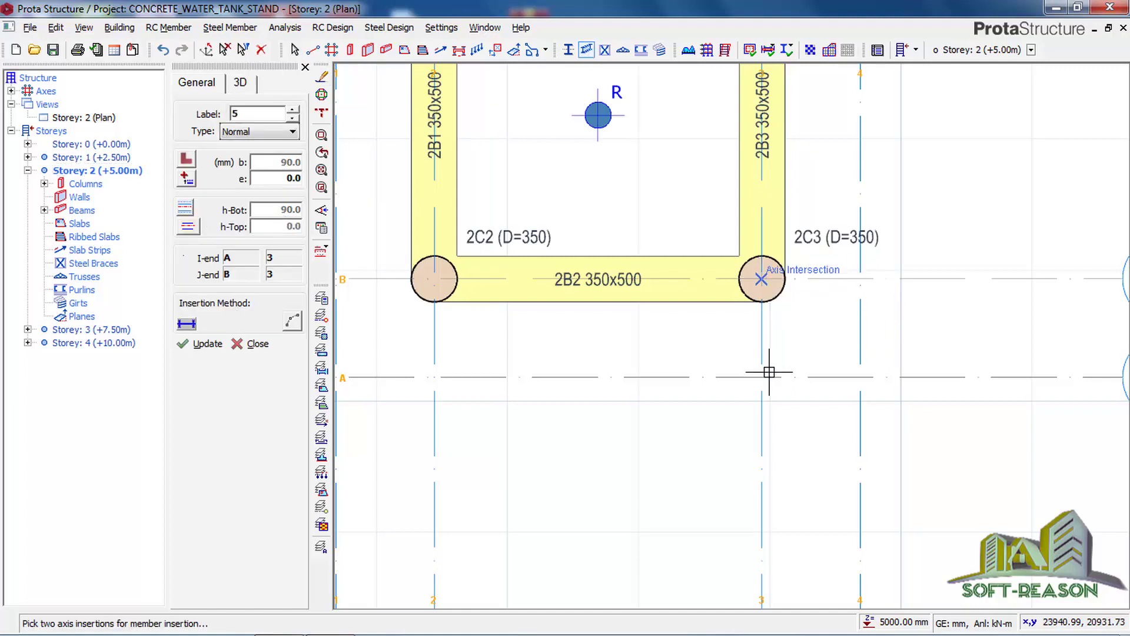
click(761, 377)
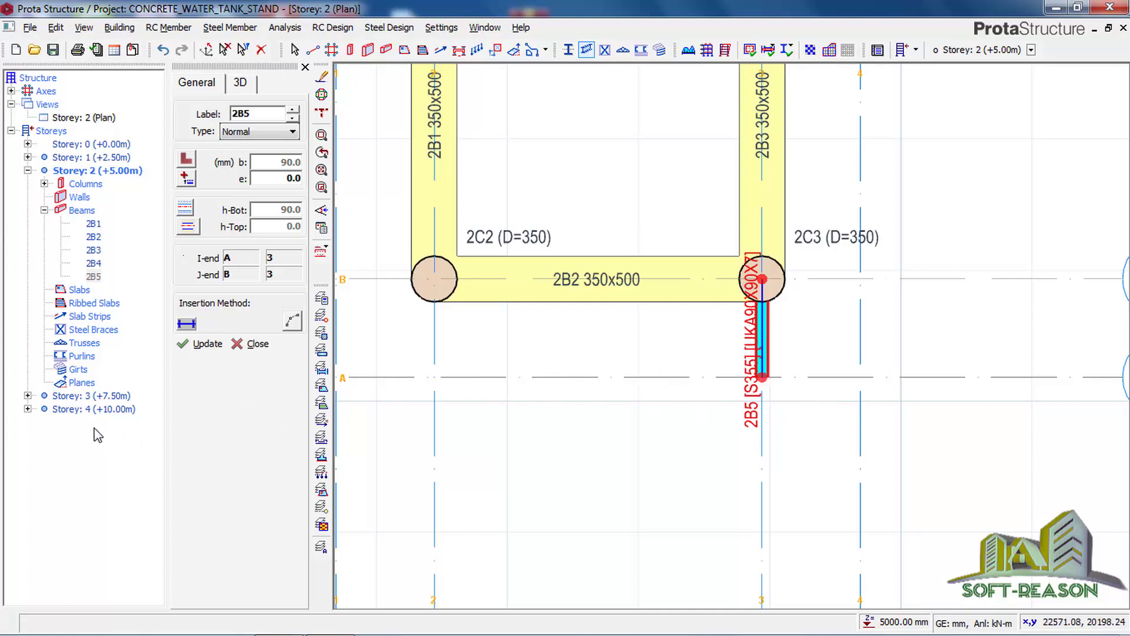
double_click(98, 397)
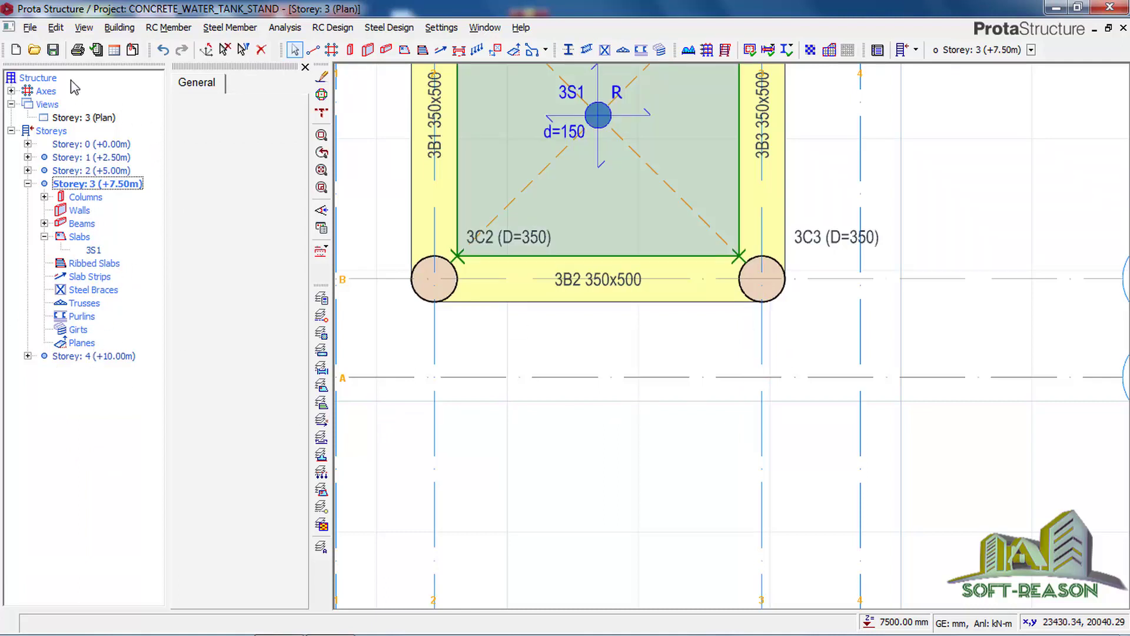
Add beam 3B5 from column 3C3 to axis A/3 and finish beam insertion
click(321, 111)
click(586, 50)
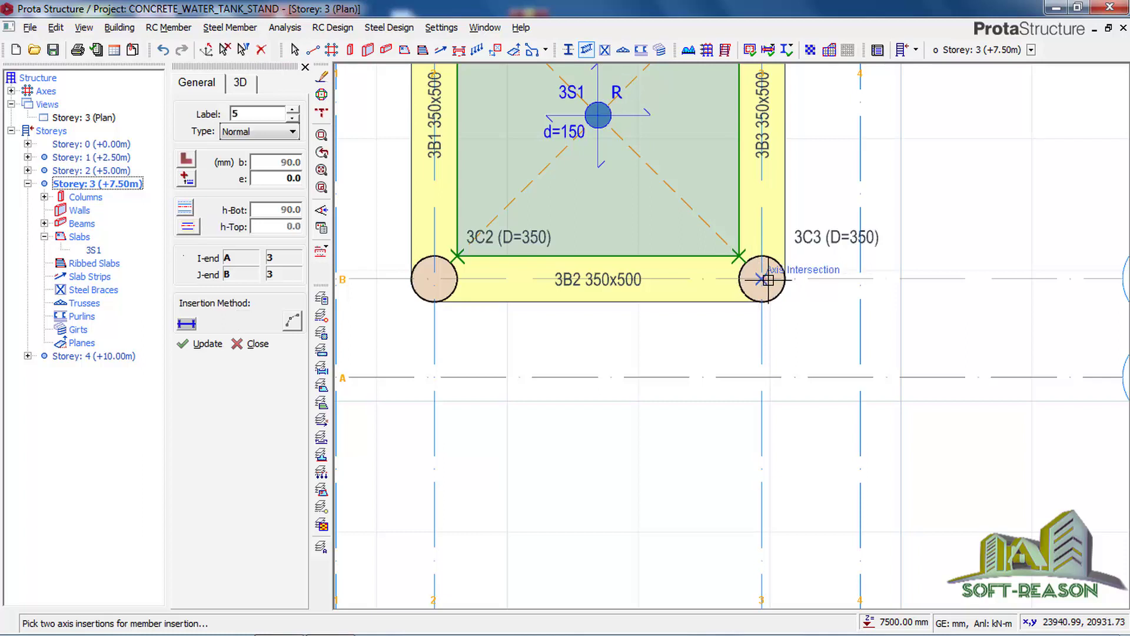
click(763, 280)
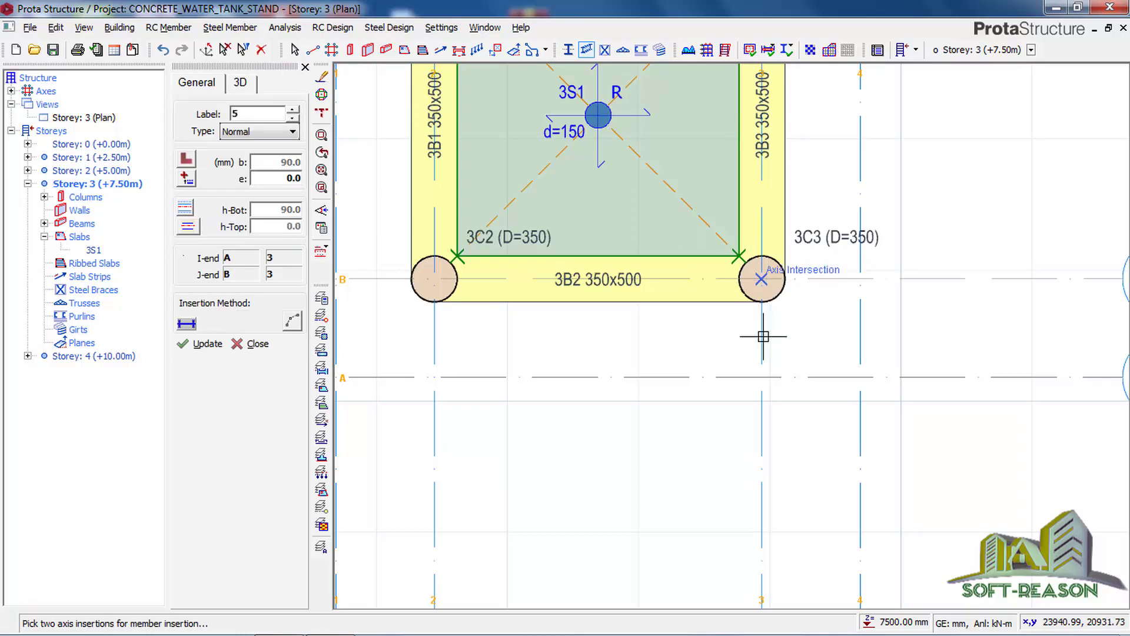
click(763, 378)
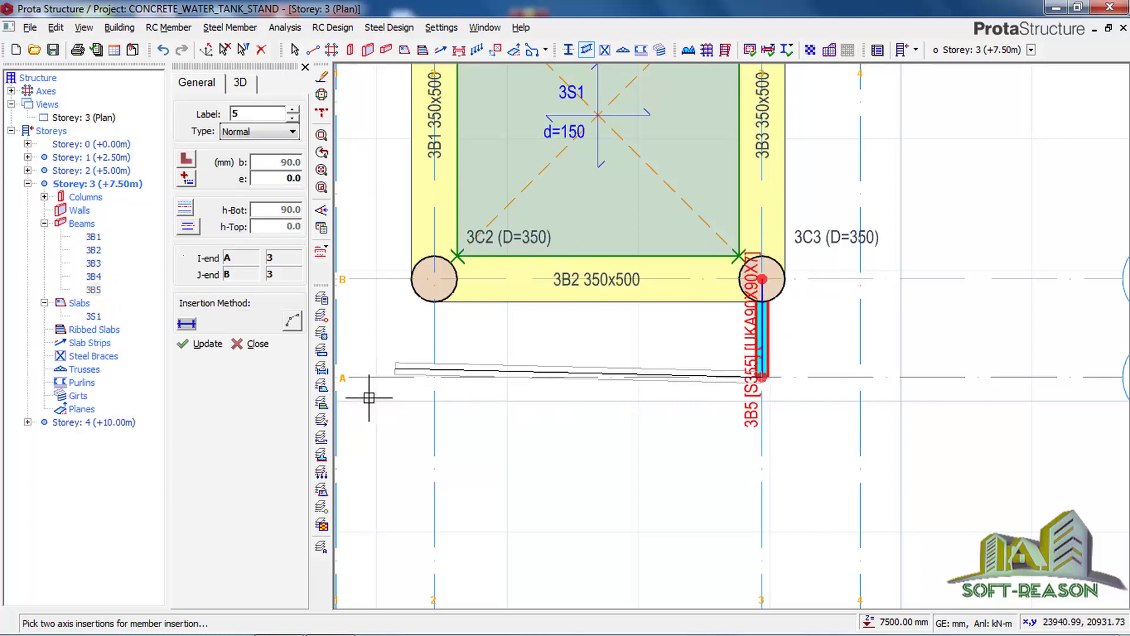
right_click(674, 429)
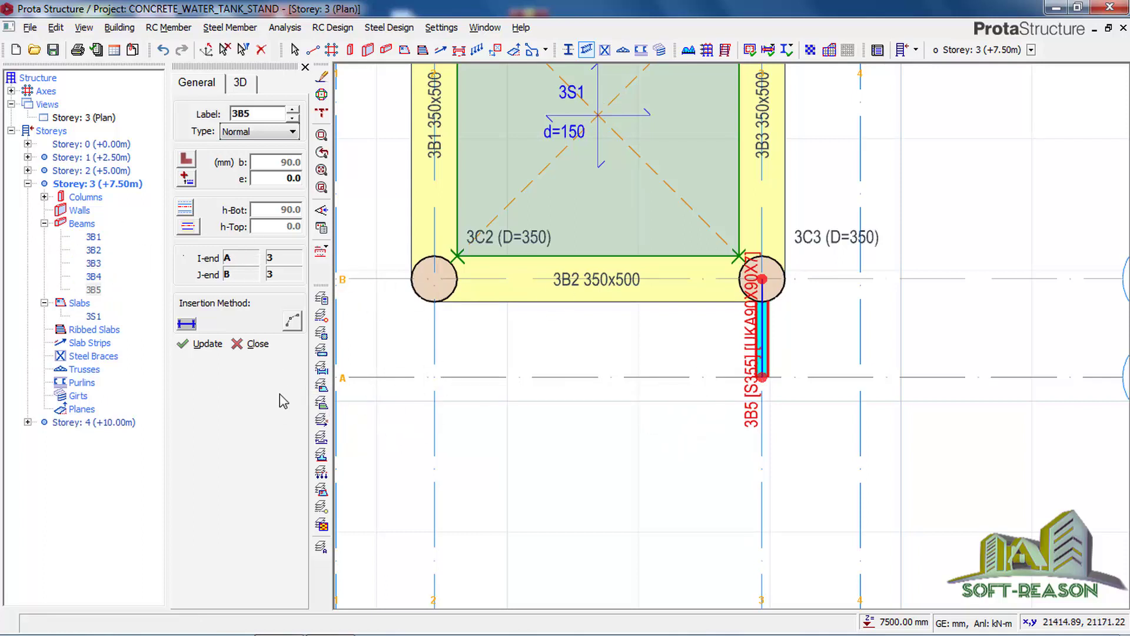
click(256, 345)
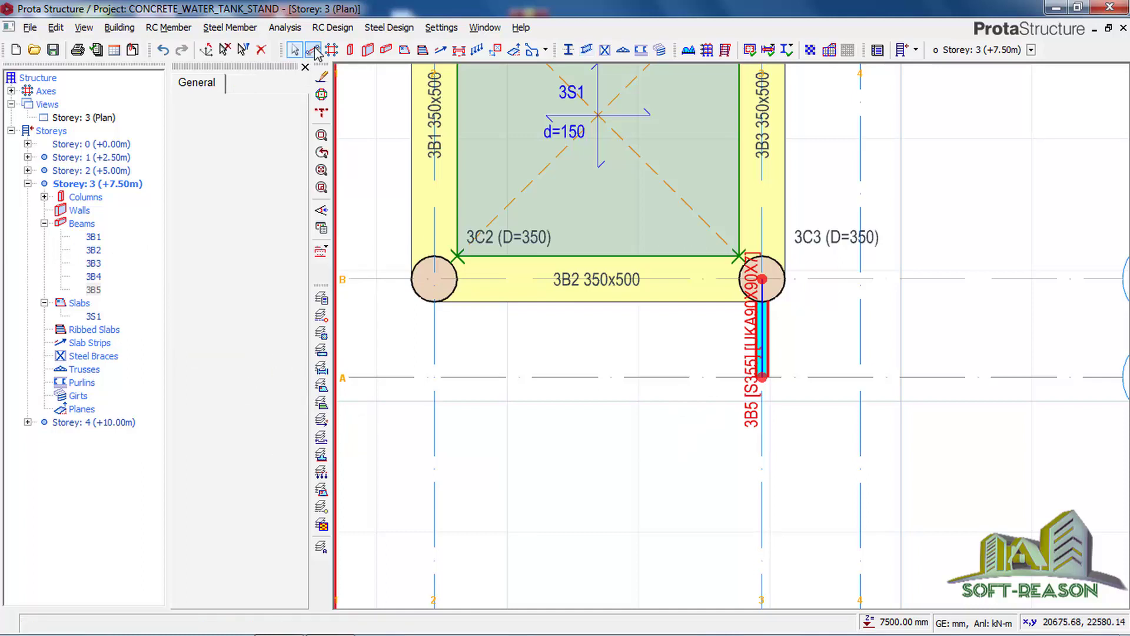
click(306, 68)
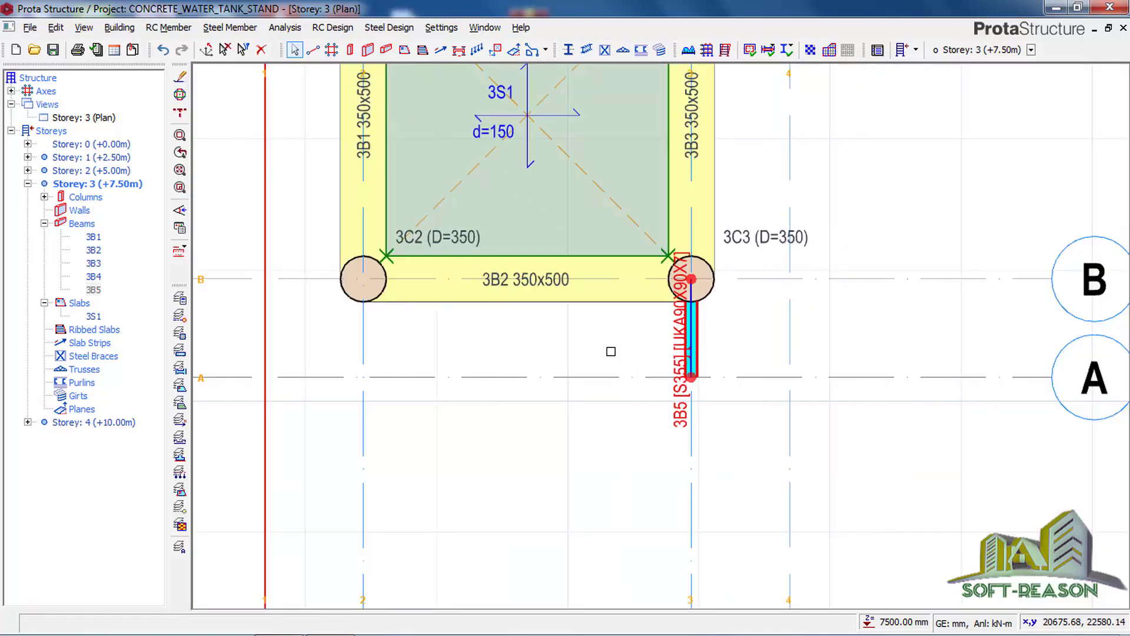
right_click(100, 119)
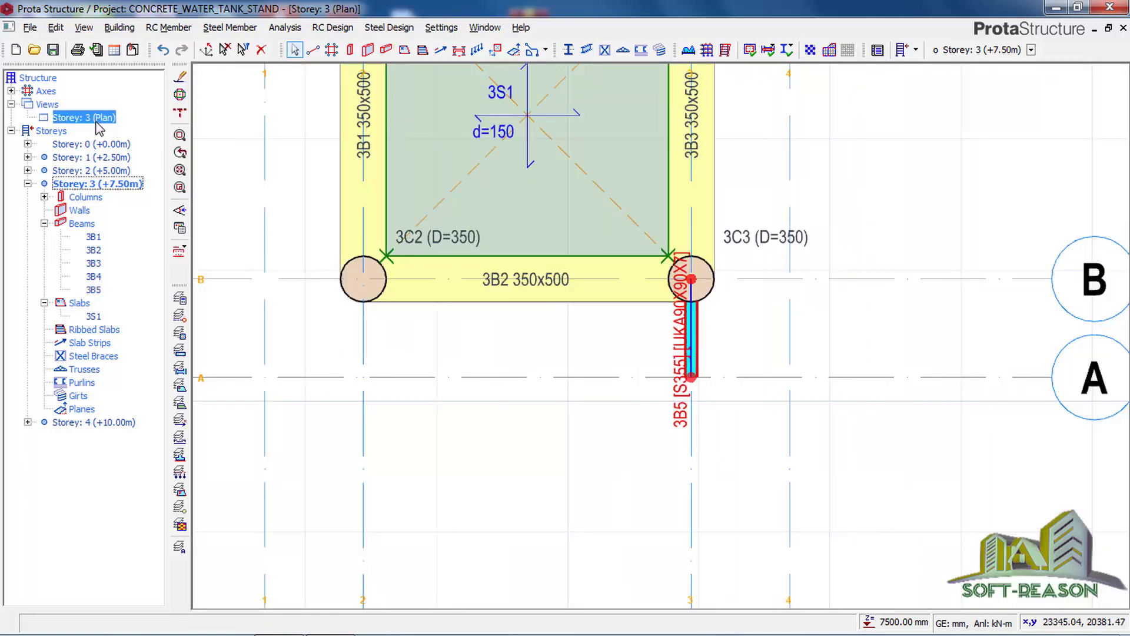
Show Storey 3 in 3D and orbit and zoom around the tower with its ladder tie beams
click(142, 147)
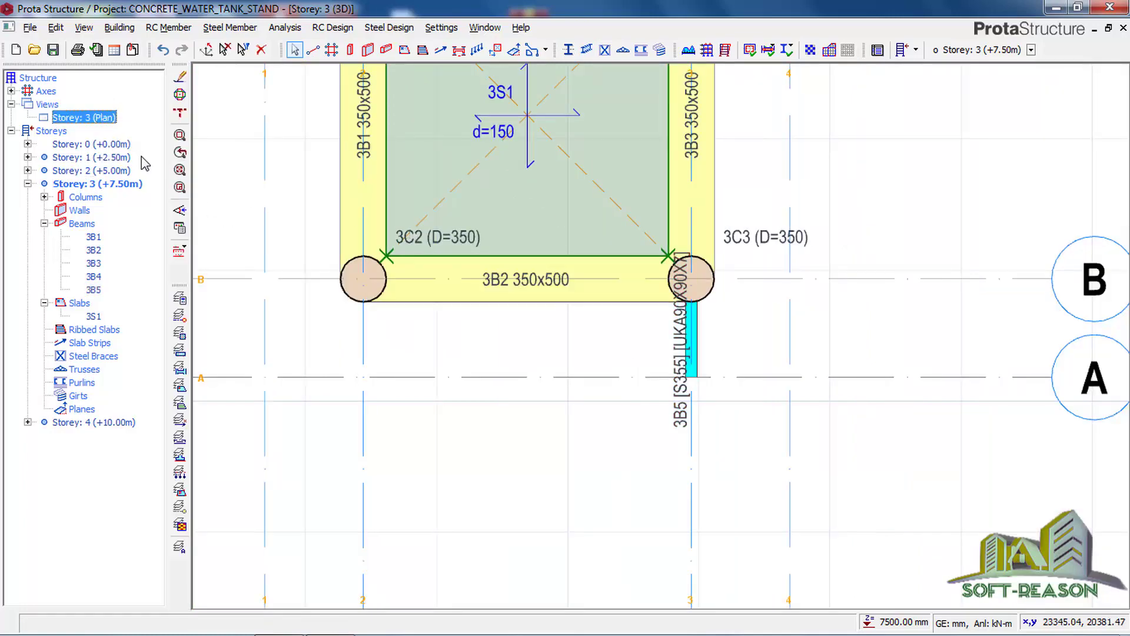
mouse_move(394, 385)
middle_down()
mouse_move(534, 381)
mouse_move(527, 366)
middle_up()
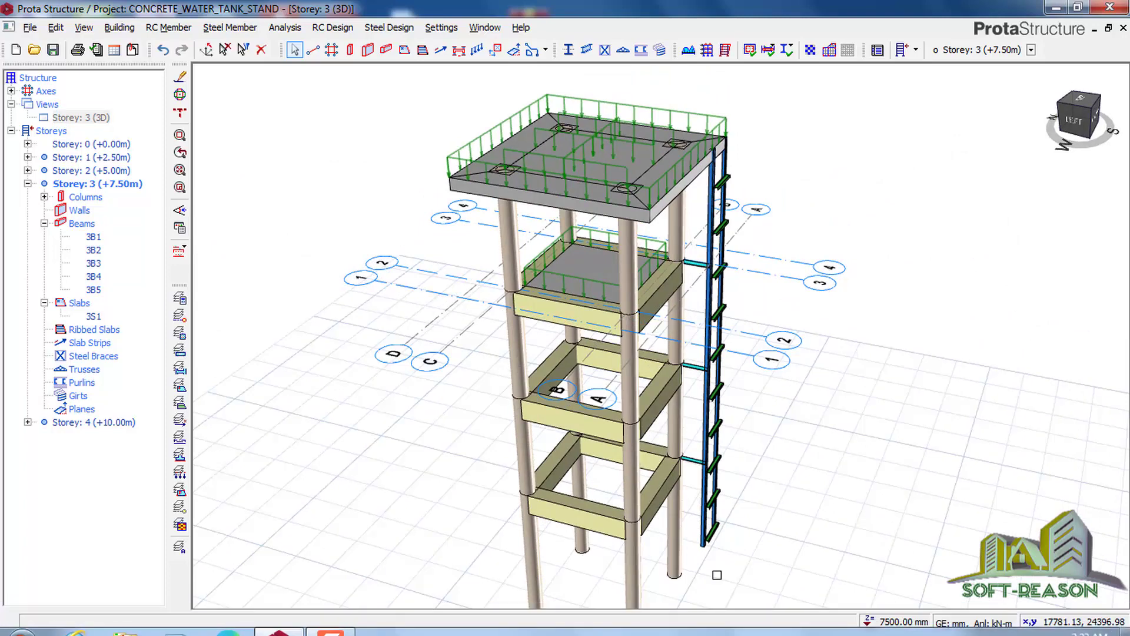
scroll(692, 599, up, 3)
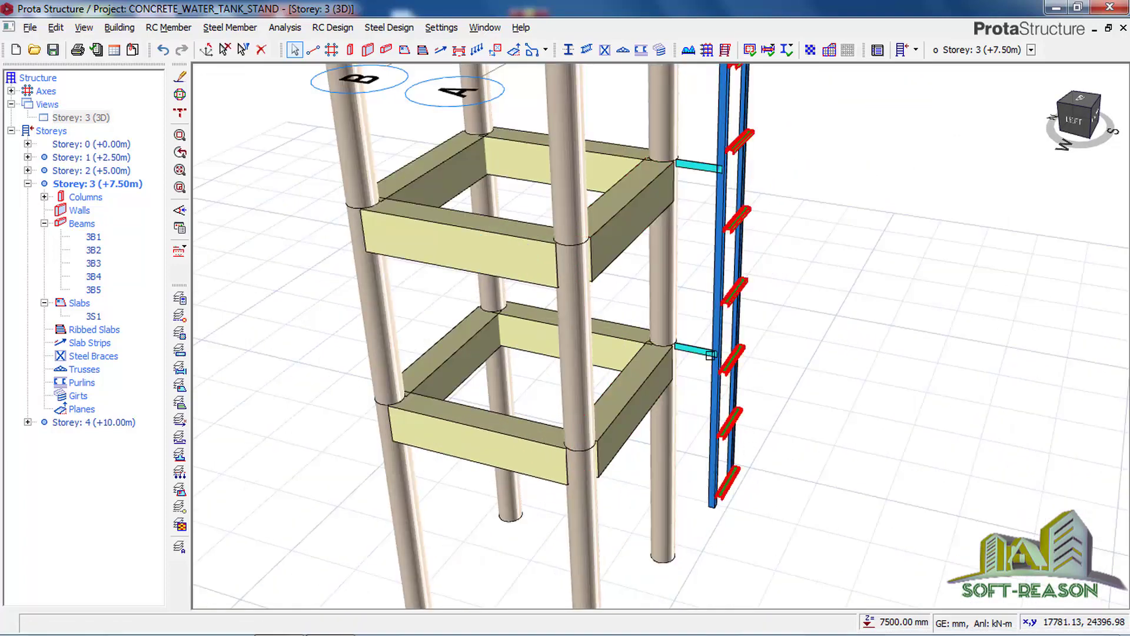
scroll(700, 216, down, 1)
scroll(700, 217, down, 4)
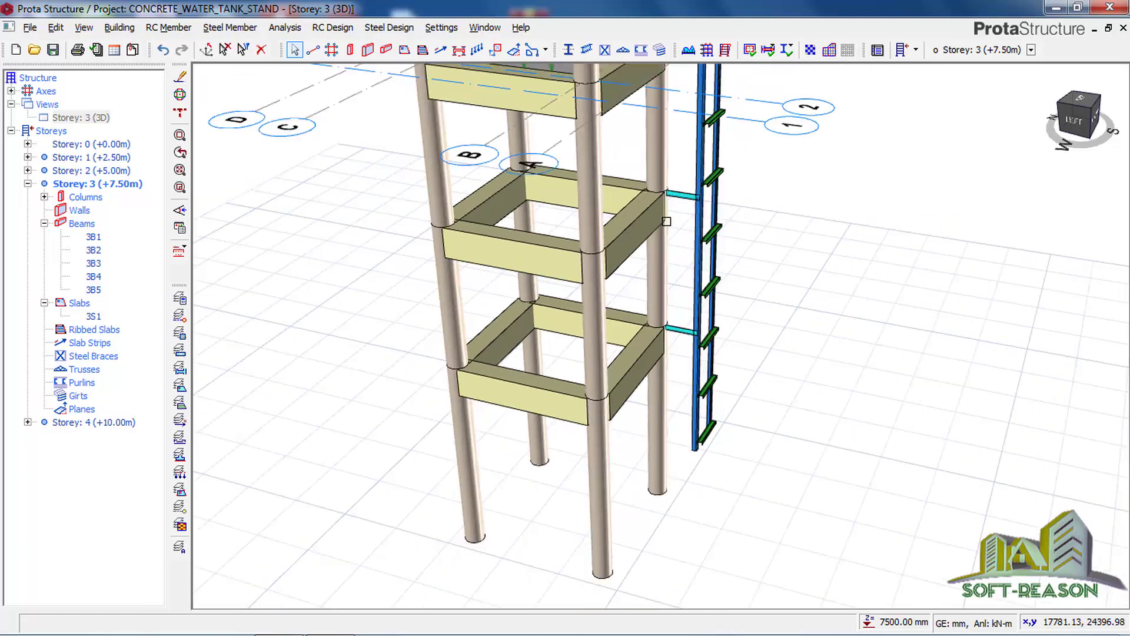
scroll(698, 353, down, 2)
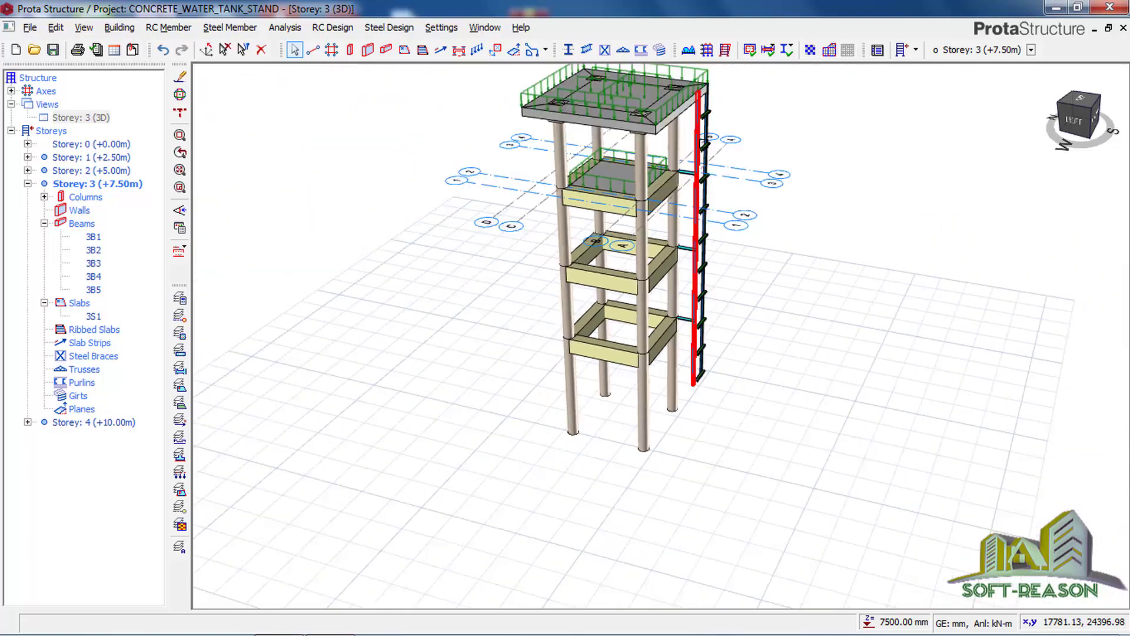
scroll(723, 342, up, 1)
scroll(736, 365, up, 1)
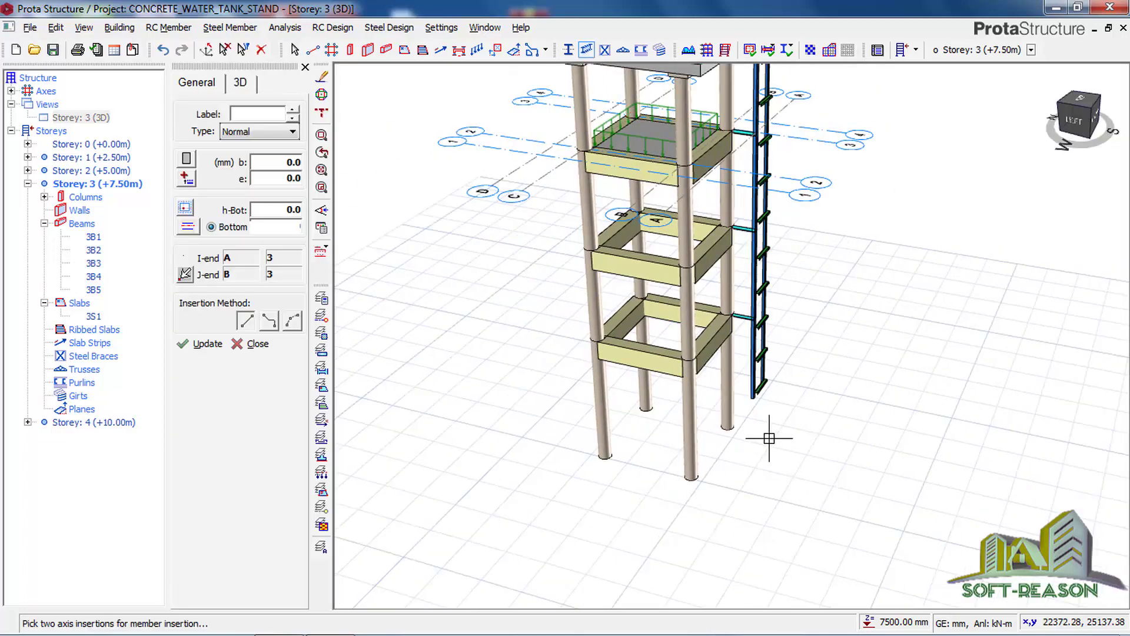
Add tie beam 3B6 from the ladder base to the column base, placed below the storey
scroll(769, 438, up, 1)
scroll(769, 438, down, 1)
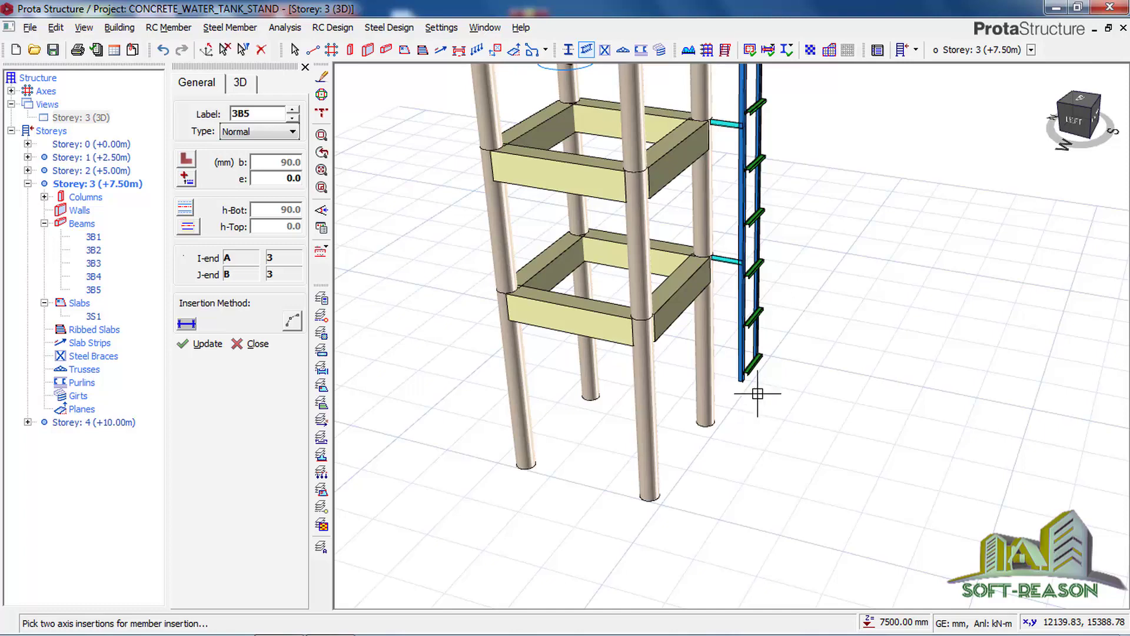
scroll(743, 383, up, 2)
scroll(743, 383, up, 1)
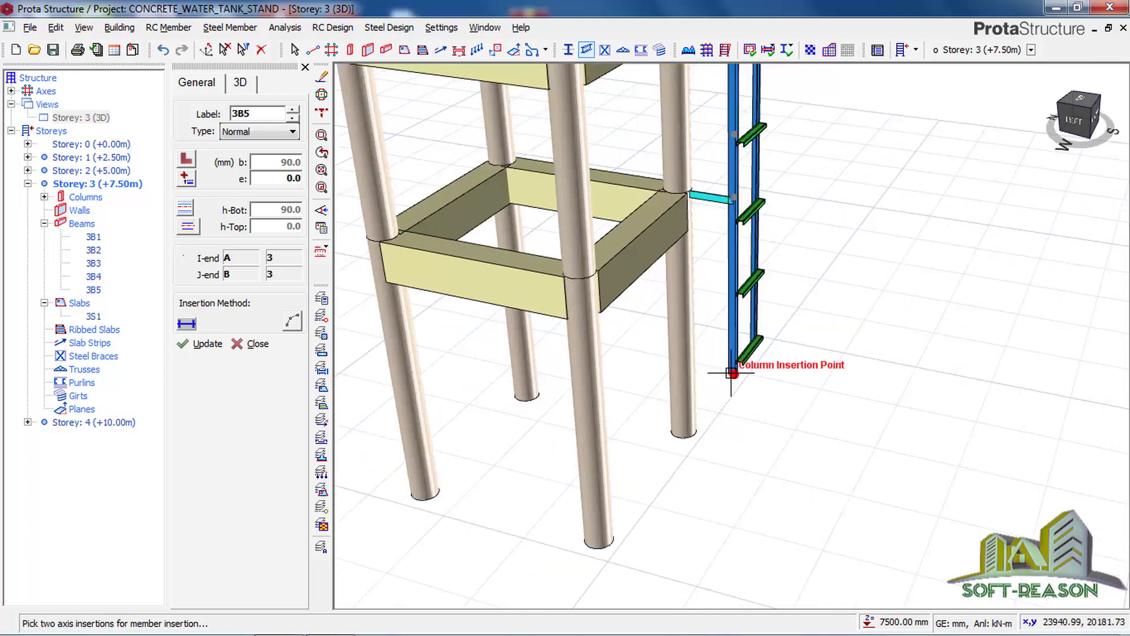
click(732, 373)
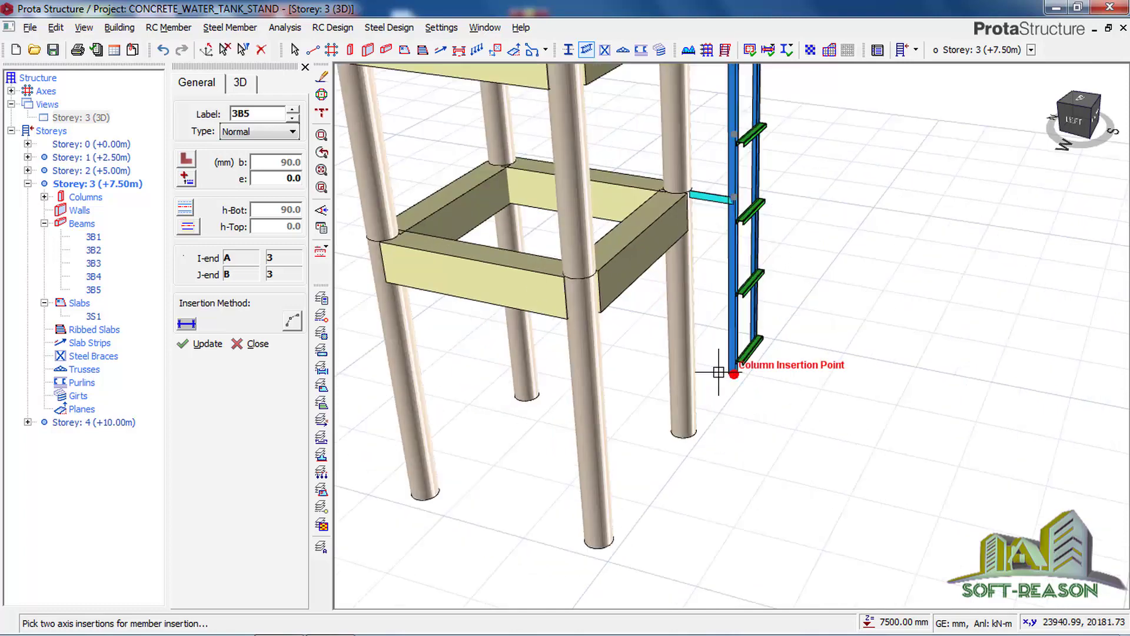
click(683, 365)
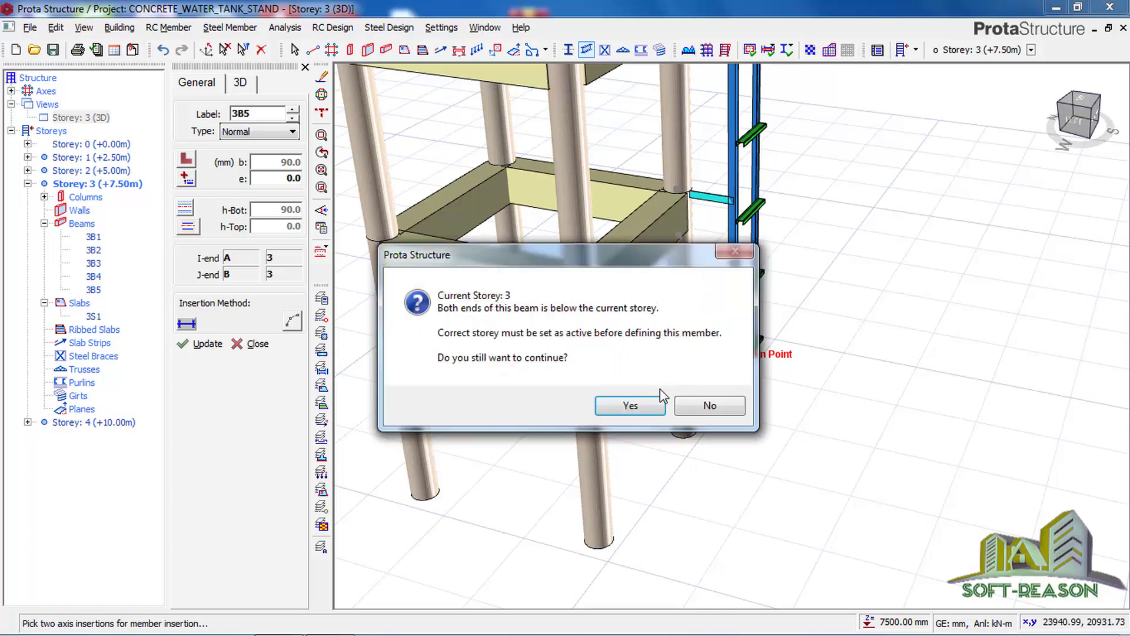
click(632, 413)
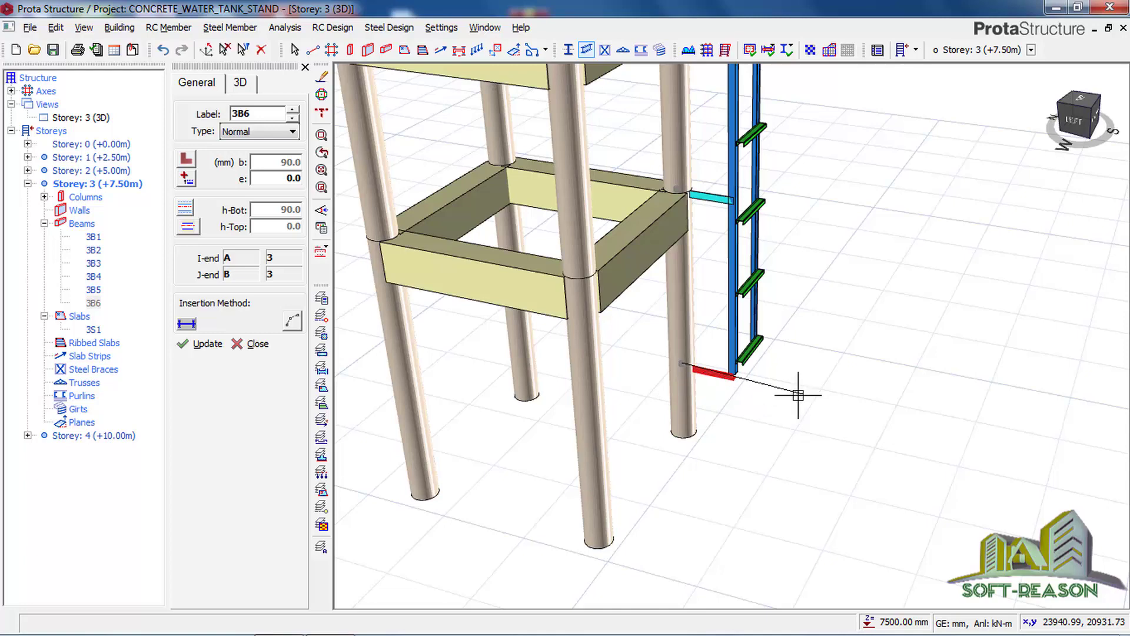
Zoom around the 3D tower to check beam 3B6 at the ladder base
scroll(708, 444, down, 3)
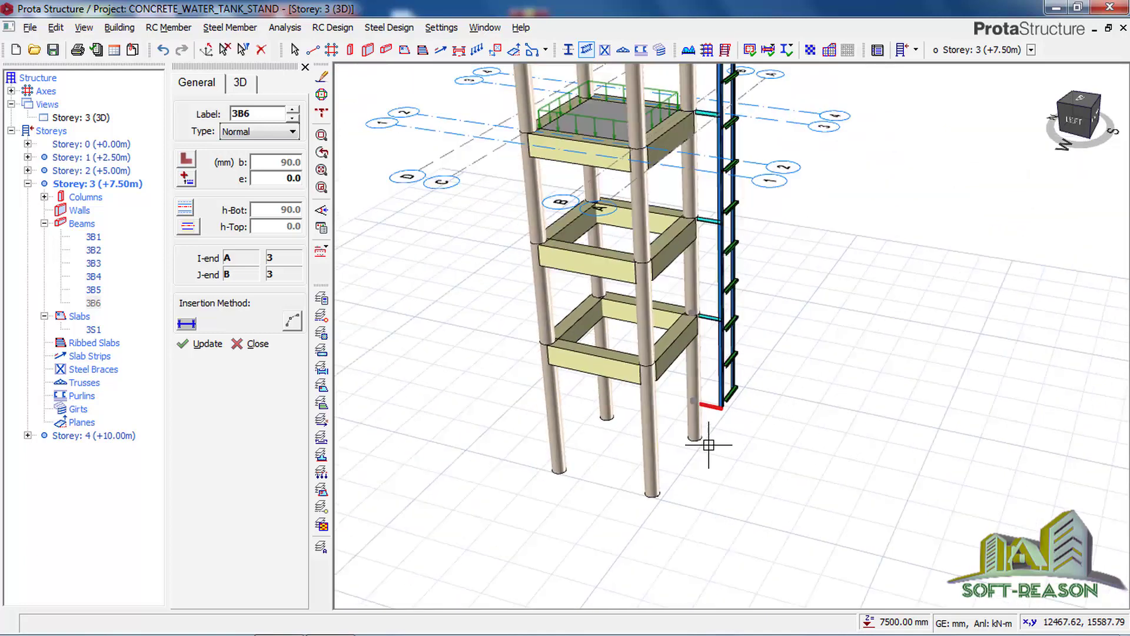
scroll(706, 421, up, 3)
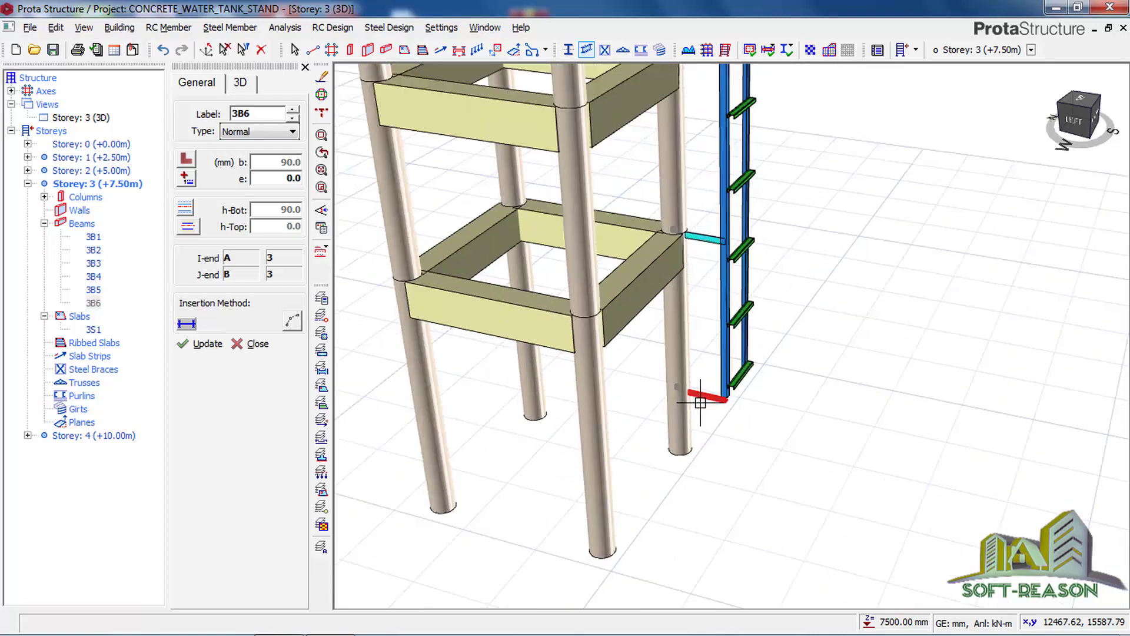
scroll(700, 403, up, 3)
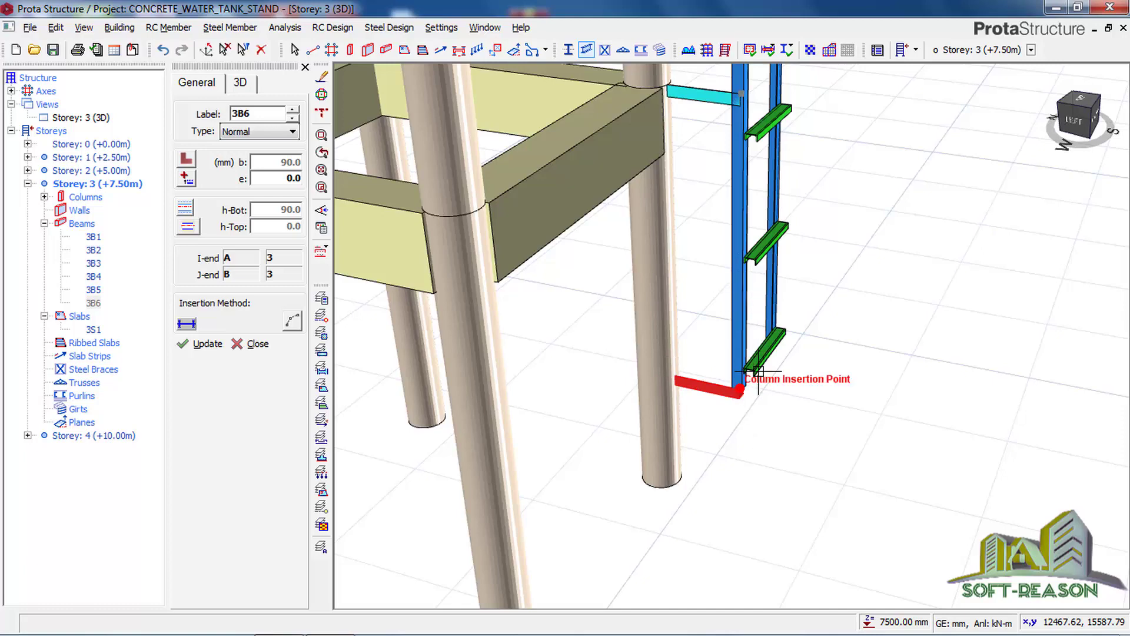
scroll(735, 424, down, 1)
scroll(746, 460, down, 2)
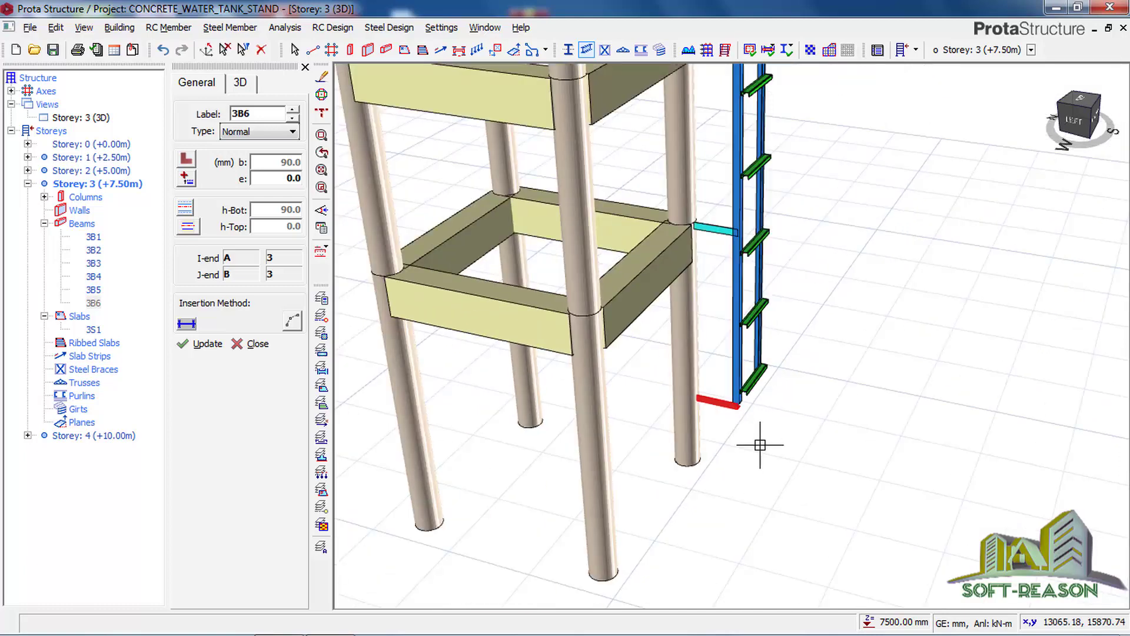
scroll(757, 447, up, 1)
scroll(765, 465, down, 1)
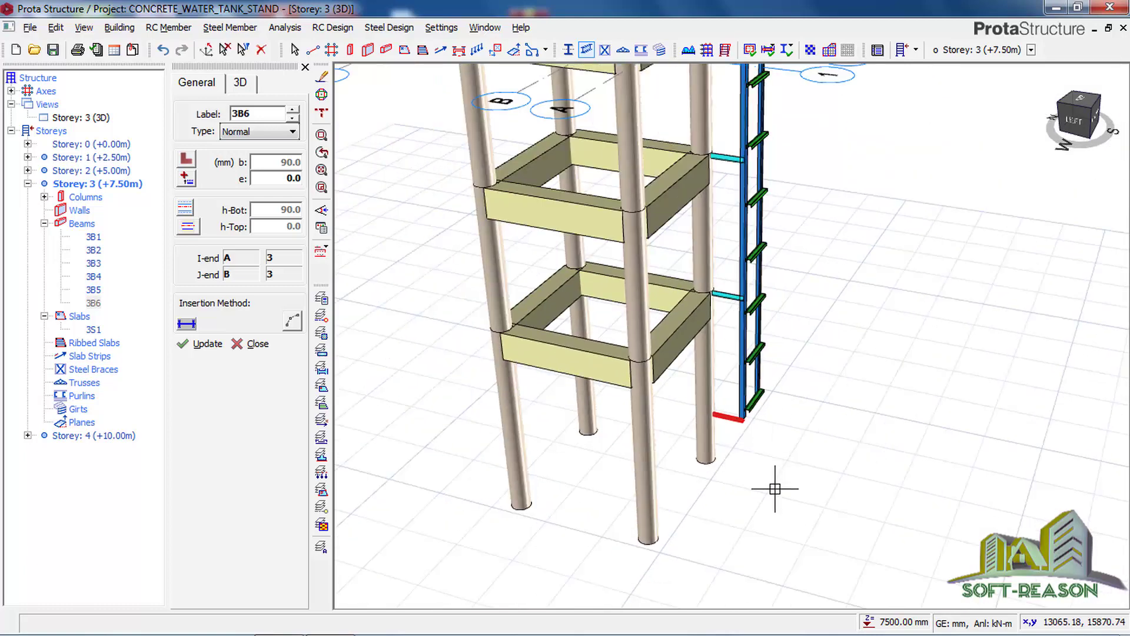
scroll(772, 469, down, 4)
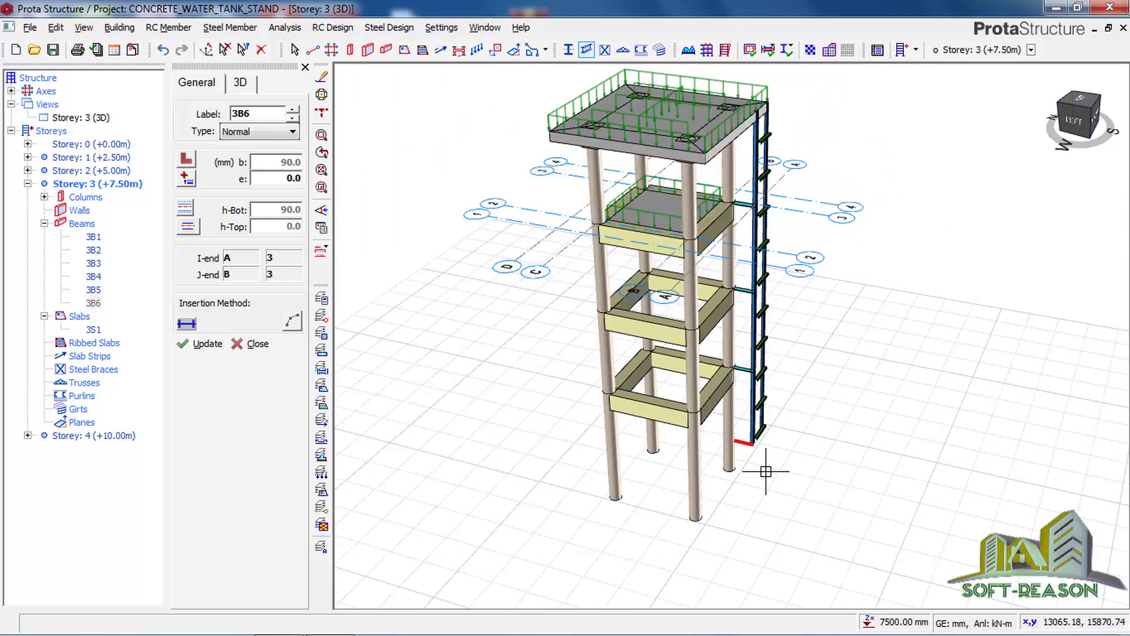
middle_drag(790, 435, 737, 439)
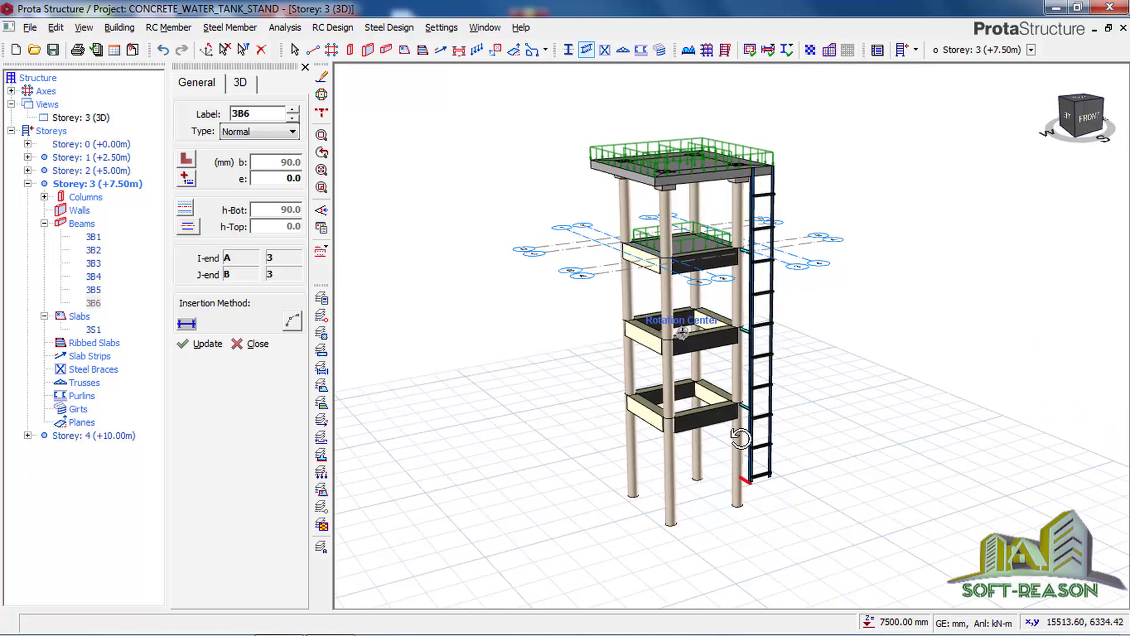
middle_drag(748, 433, 782, 437)
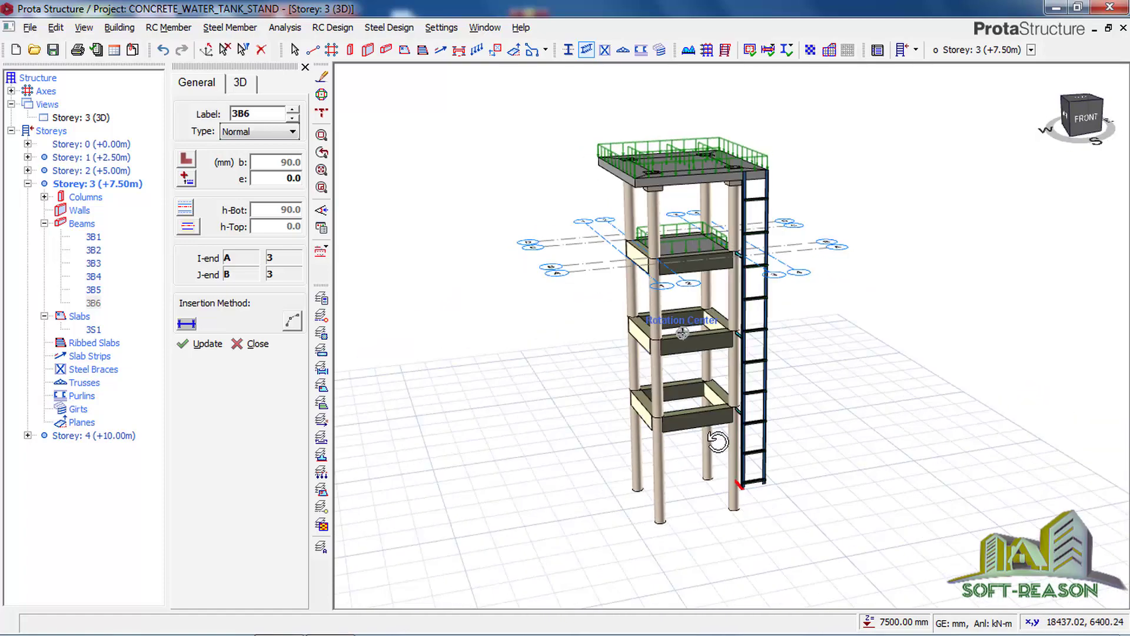
middle_drag(699, 441, 724, 440)
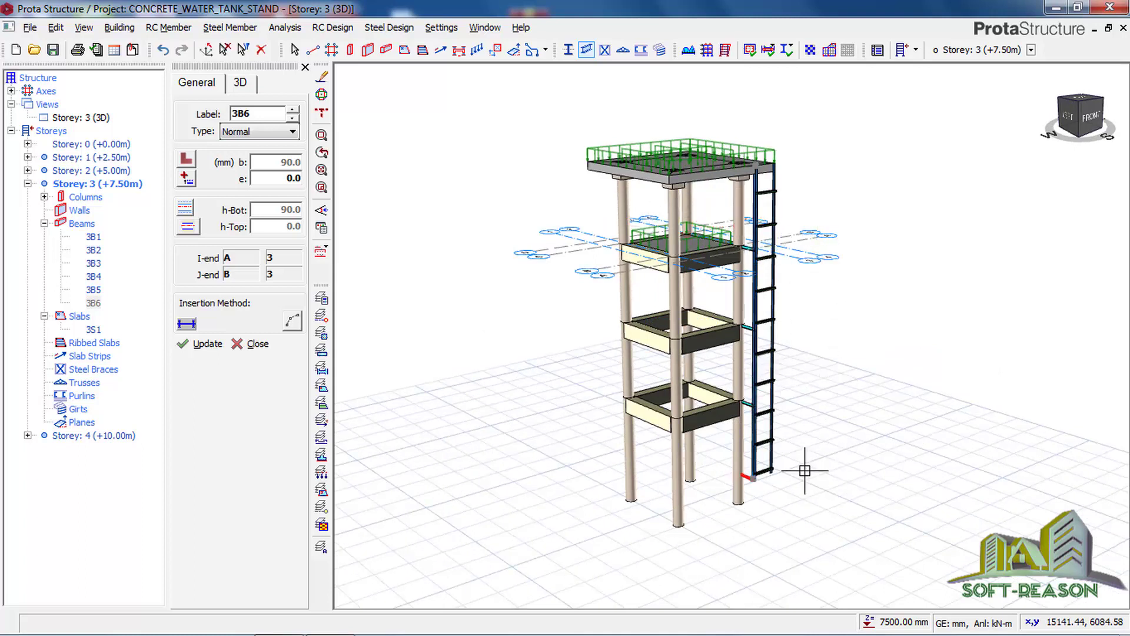
mouse_move(774, 485)
middle_down()
mouse_move(585, 461)
mouse_move(598, 487)
mouse_move(850, 467)
mouse_move(865, 454)
mouse_move(868, 466)
mouse_move(847, 476)
middle_up()
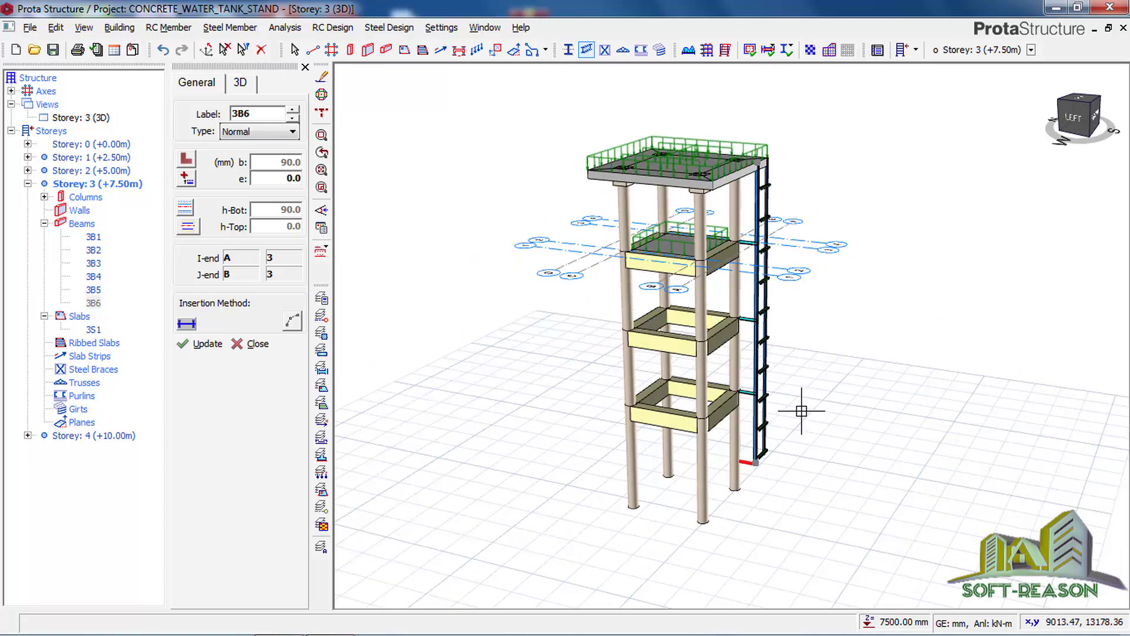
scroll(802, 411, up, 1)
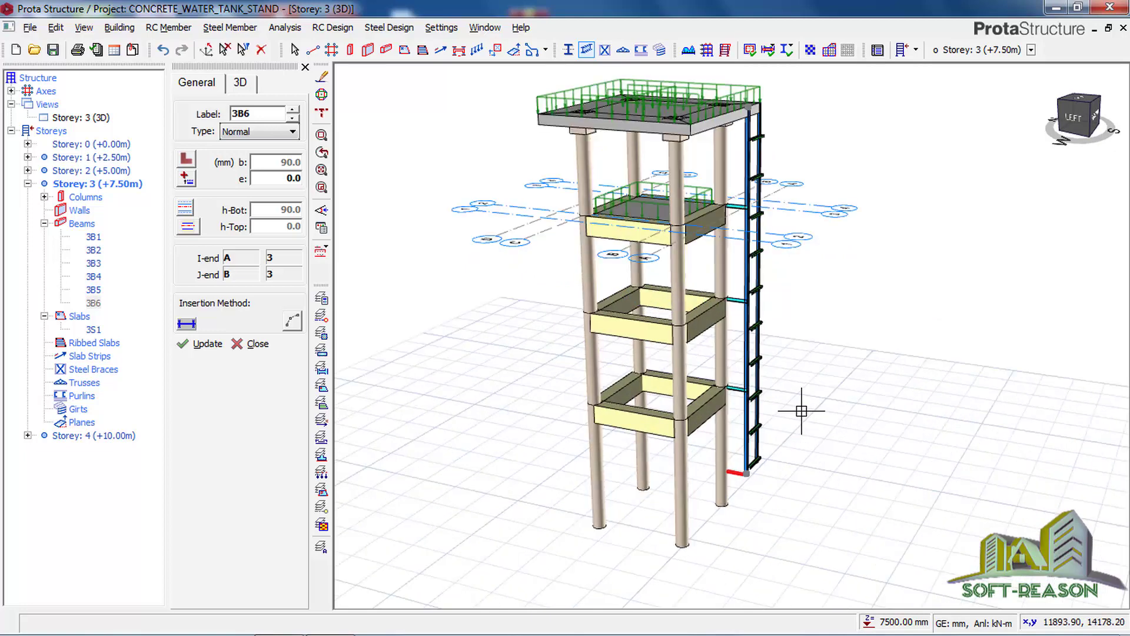